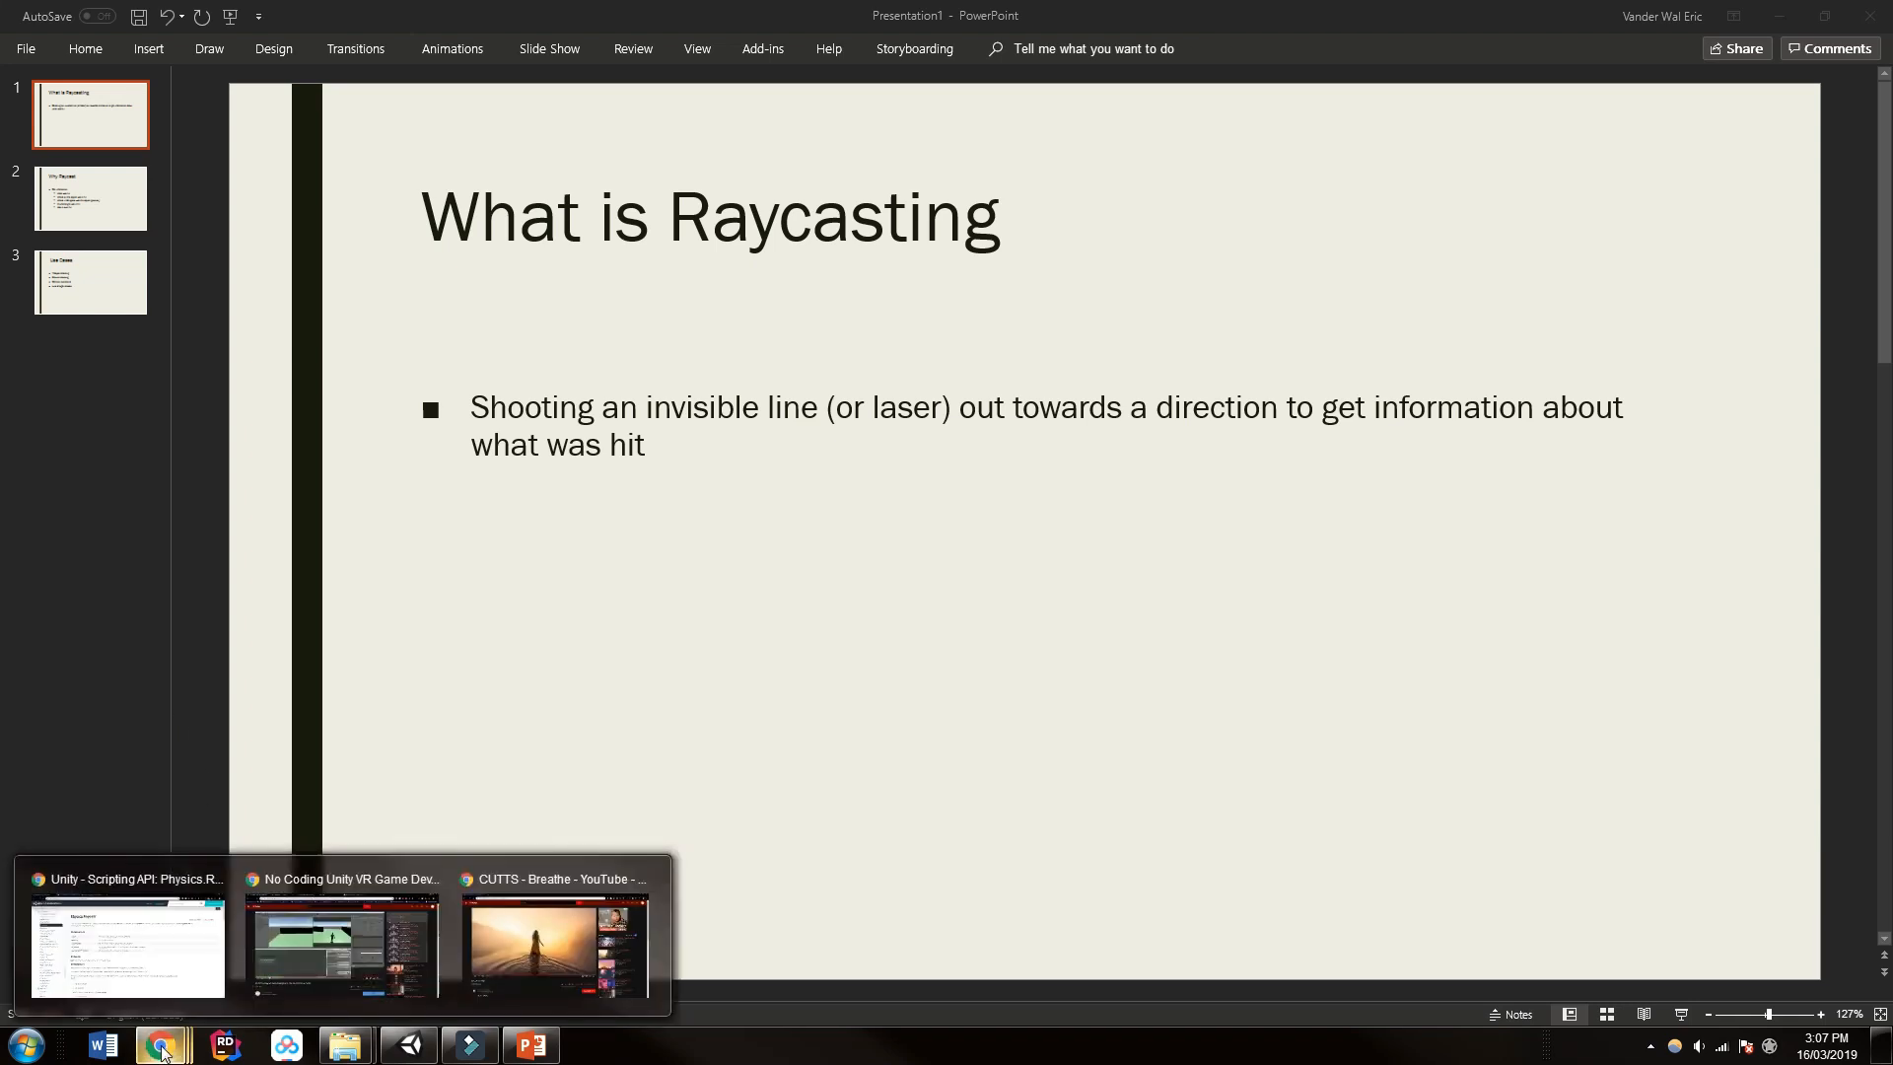
Step: Bring up the Physics.Raycast scripting reference page in the browser
click(181, 958)
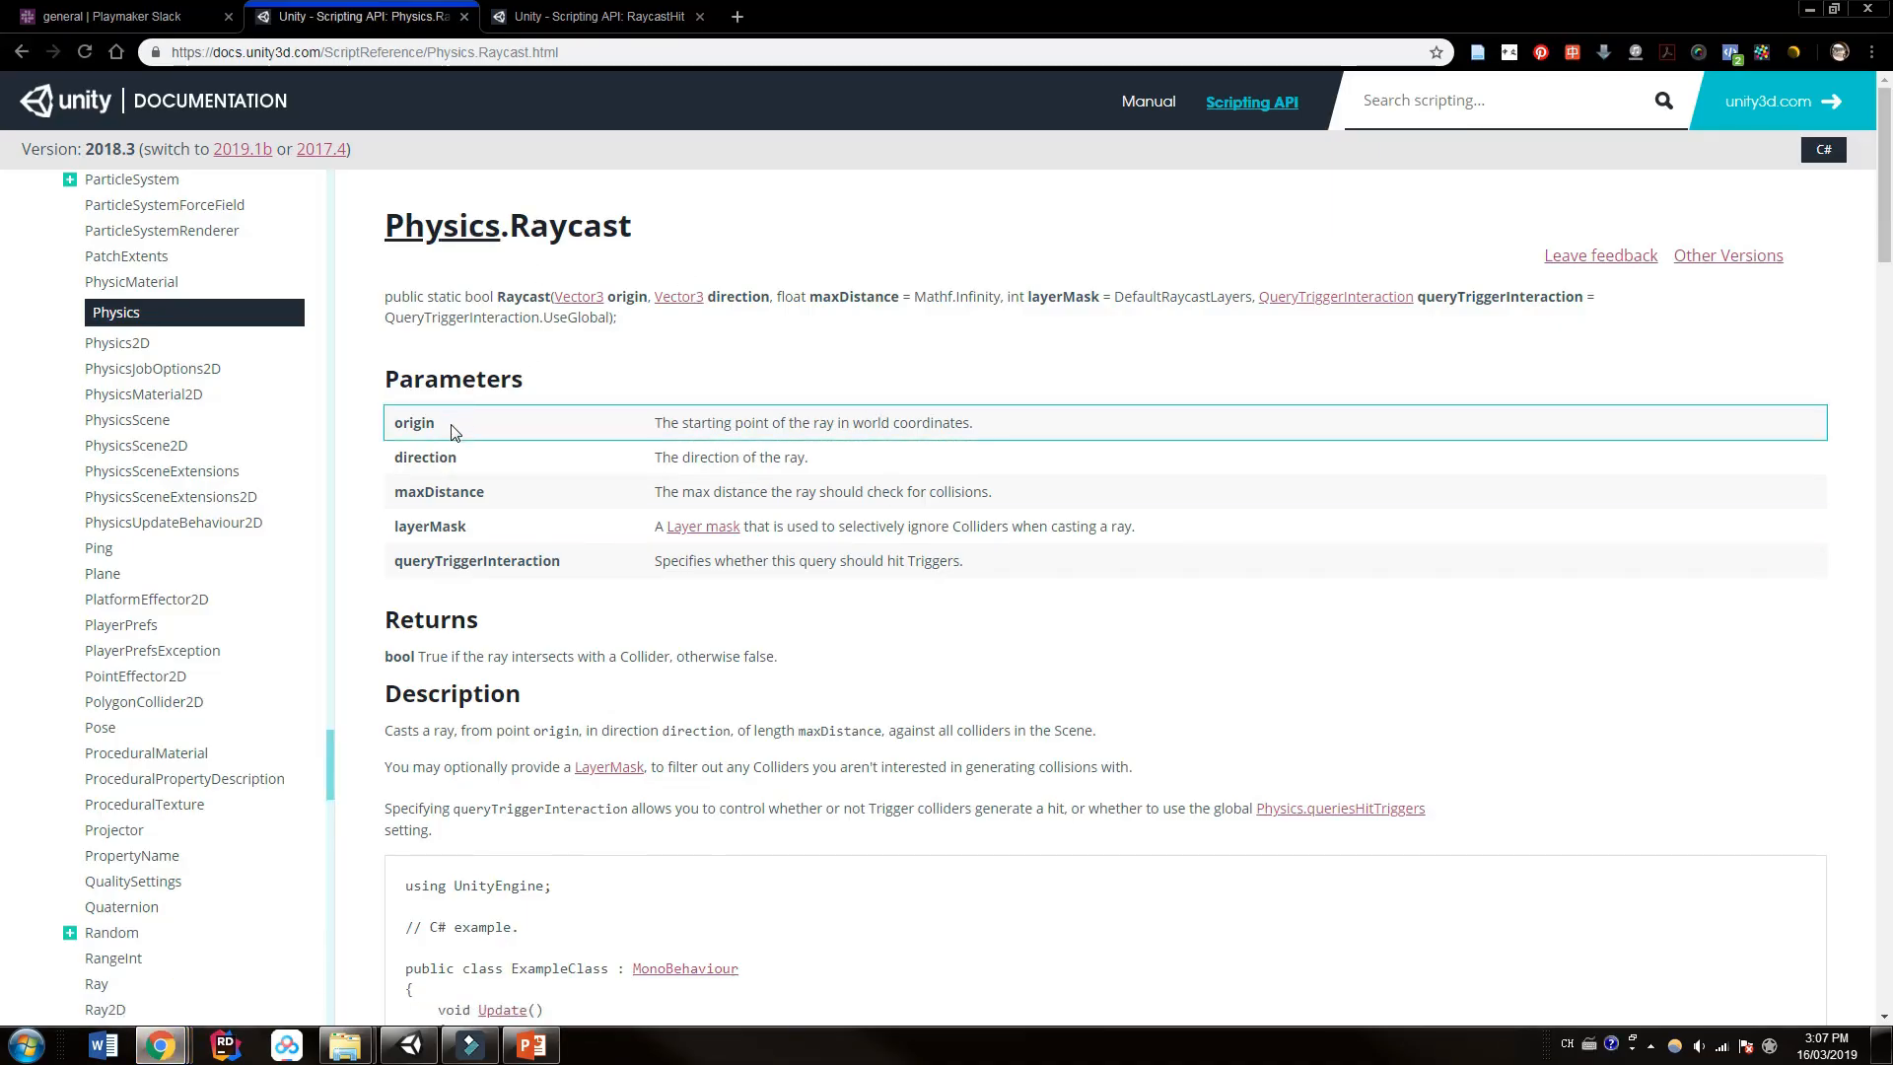
Step: Review the Raycast parameters and RaycastHit properties, then return to the presentation
drag(965, 561, 389, 428)
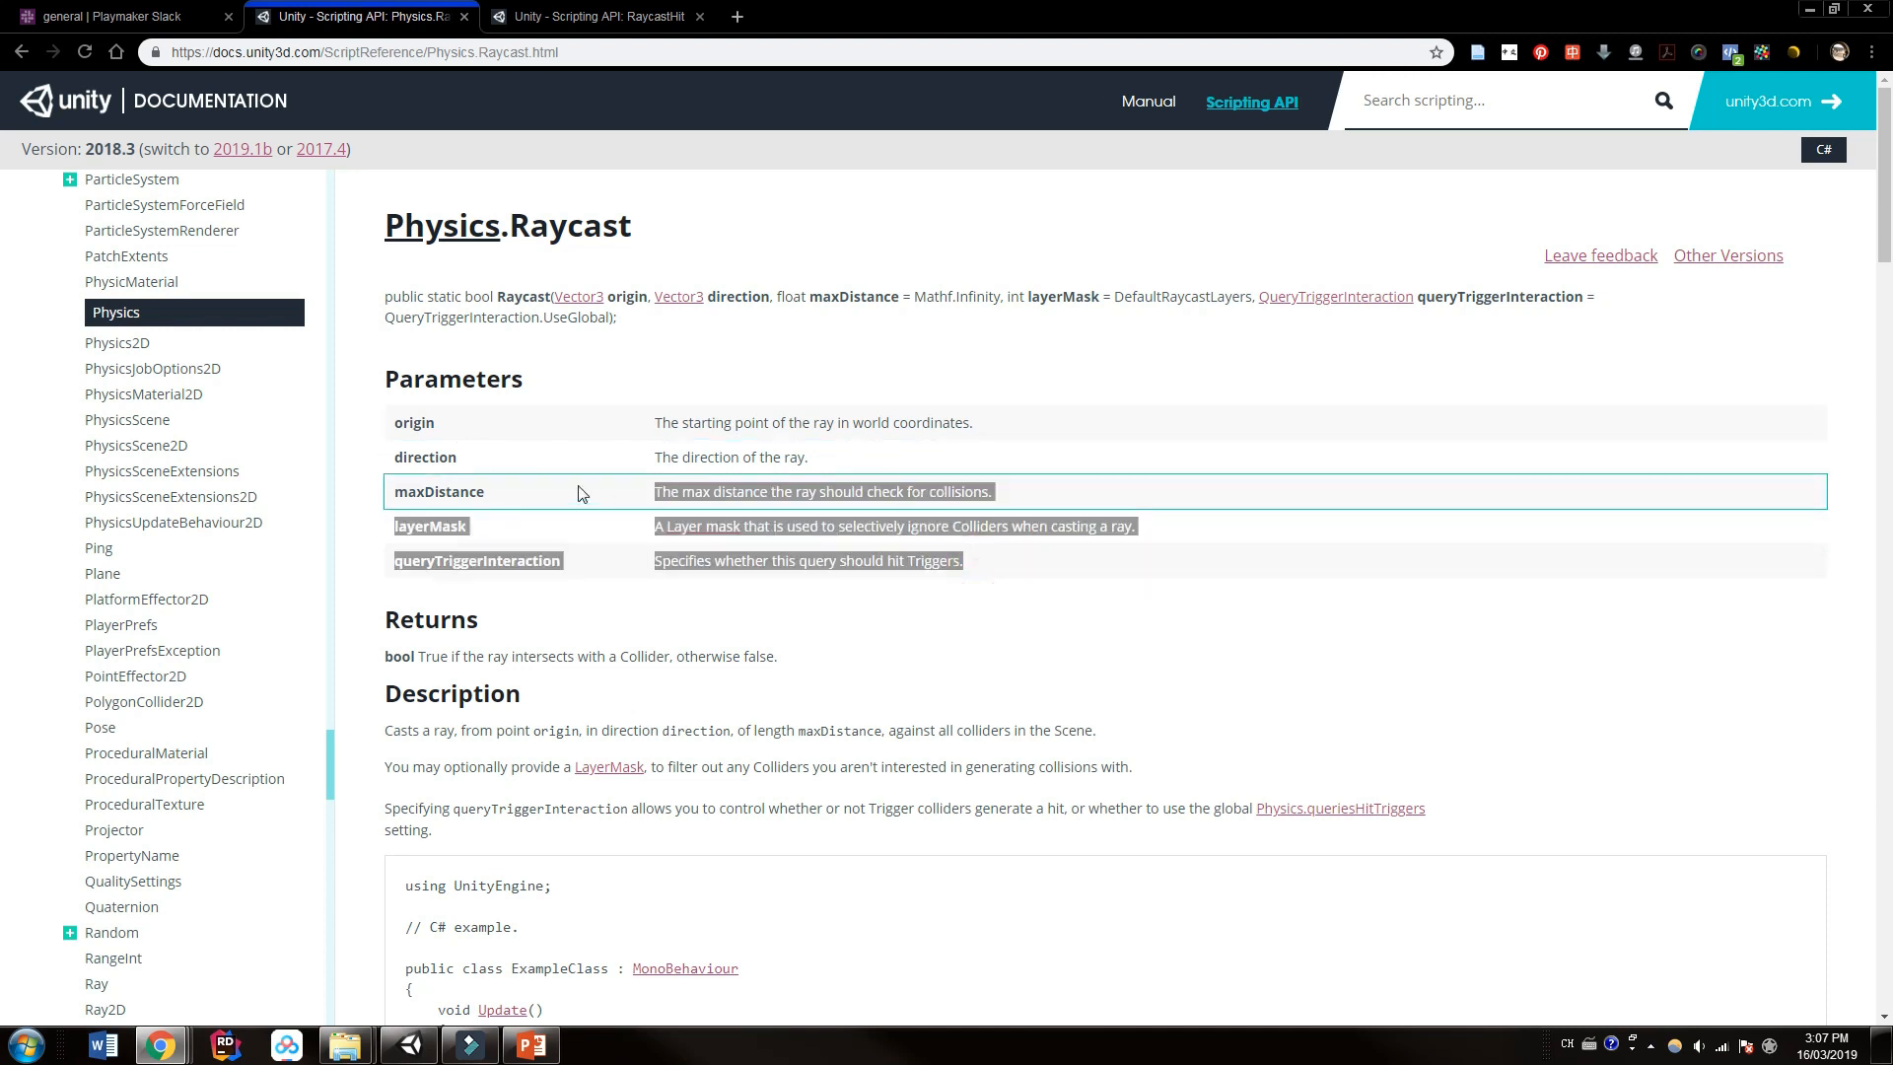
click(532, 369)
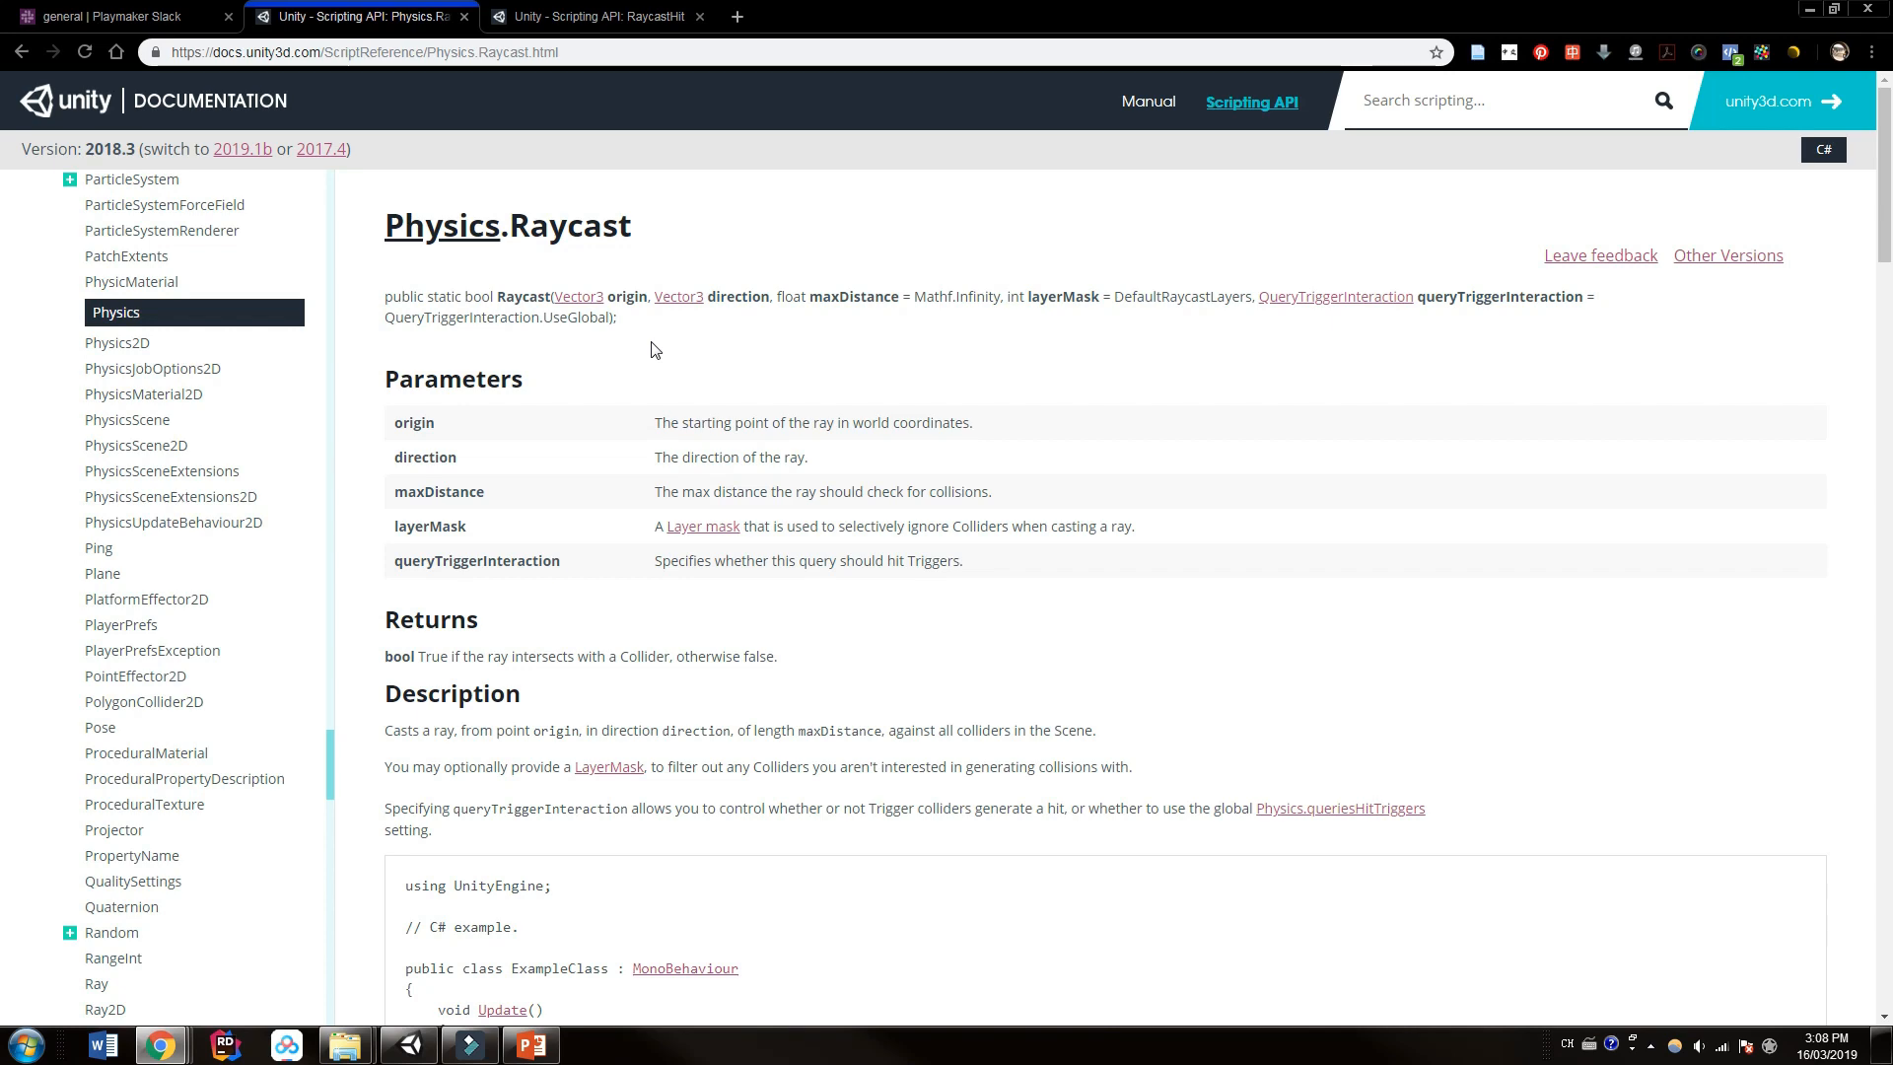
scroll(651, 350, down, 2)
scroll(642, 443, down, 4)
scroll(637, 488, down, 4)
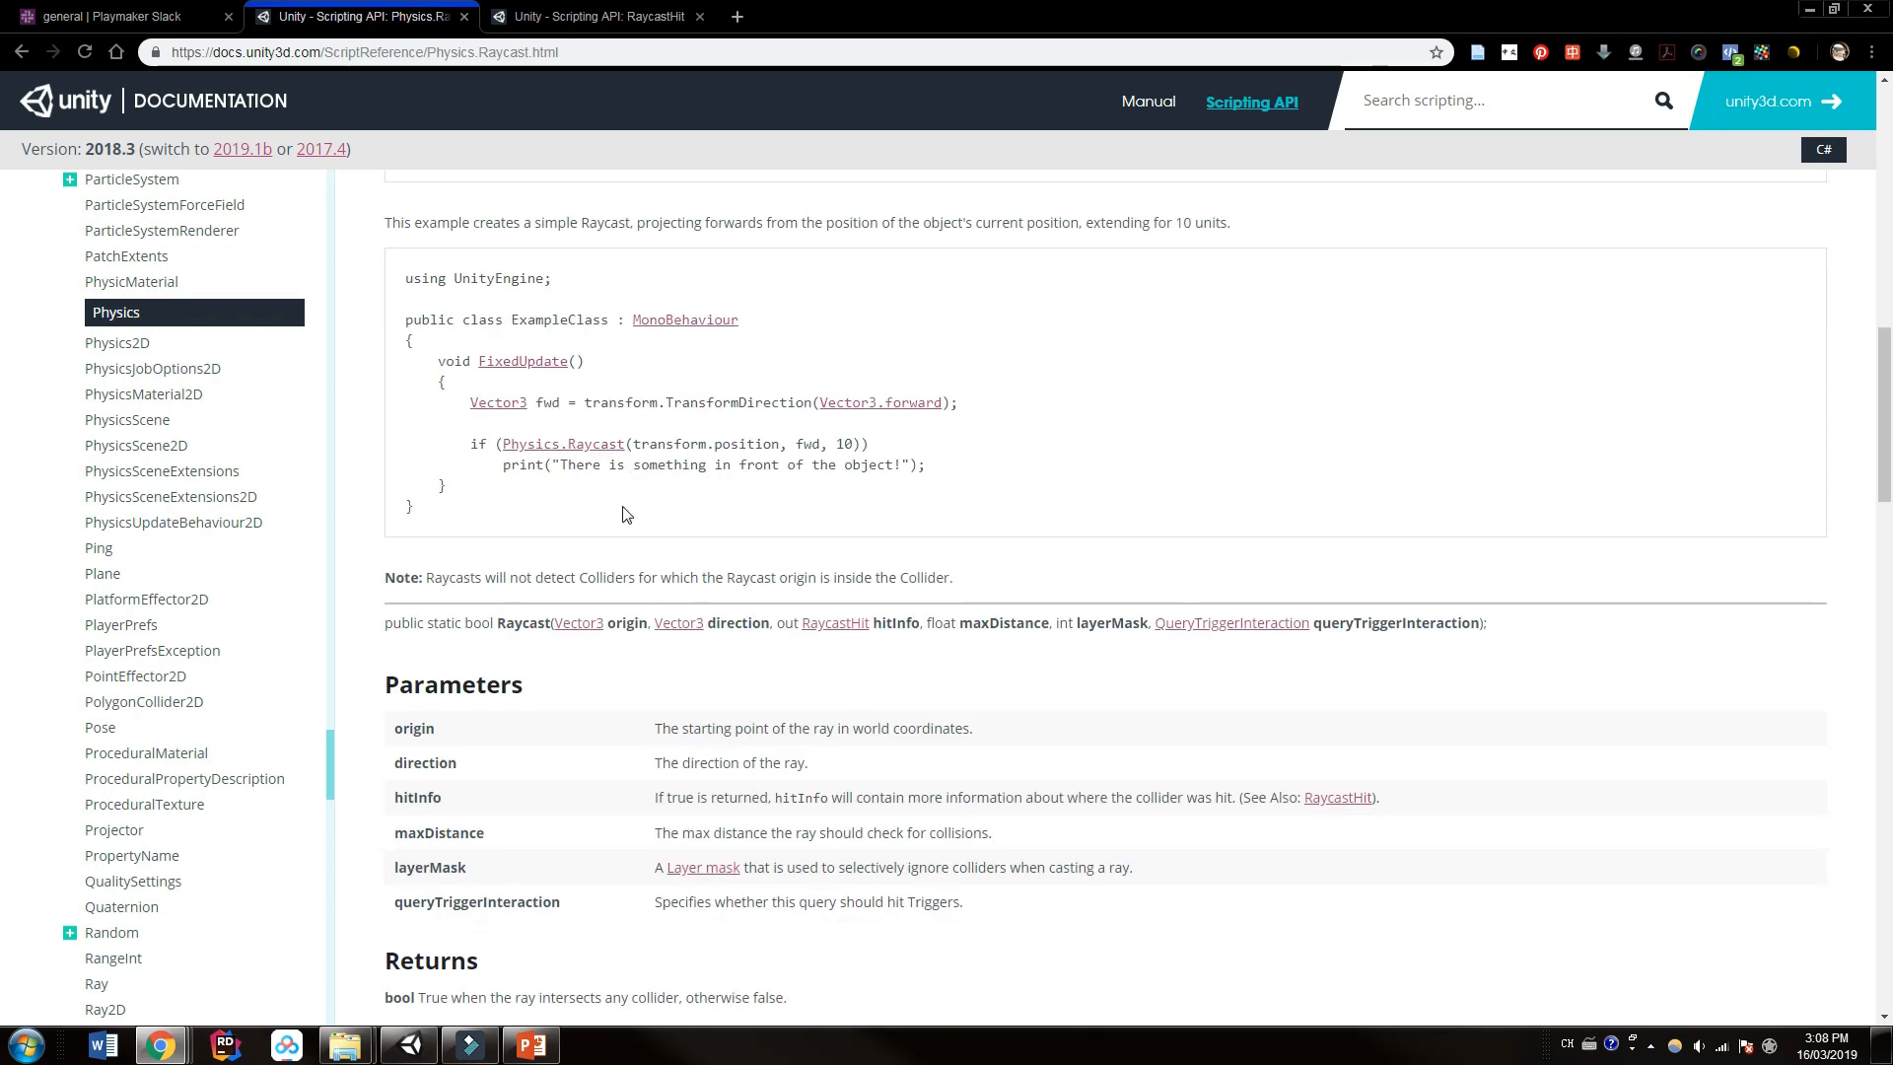
scroll(625, 516, down, 3)
scroll(623, 516, up, 4)
scroll(627, 507, up, 3)
scroll(631, 503, up, 3)
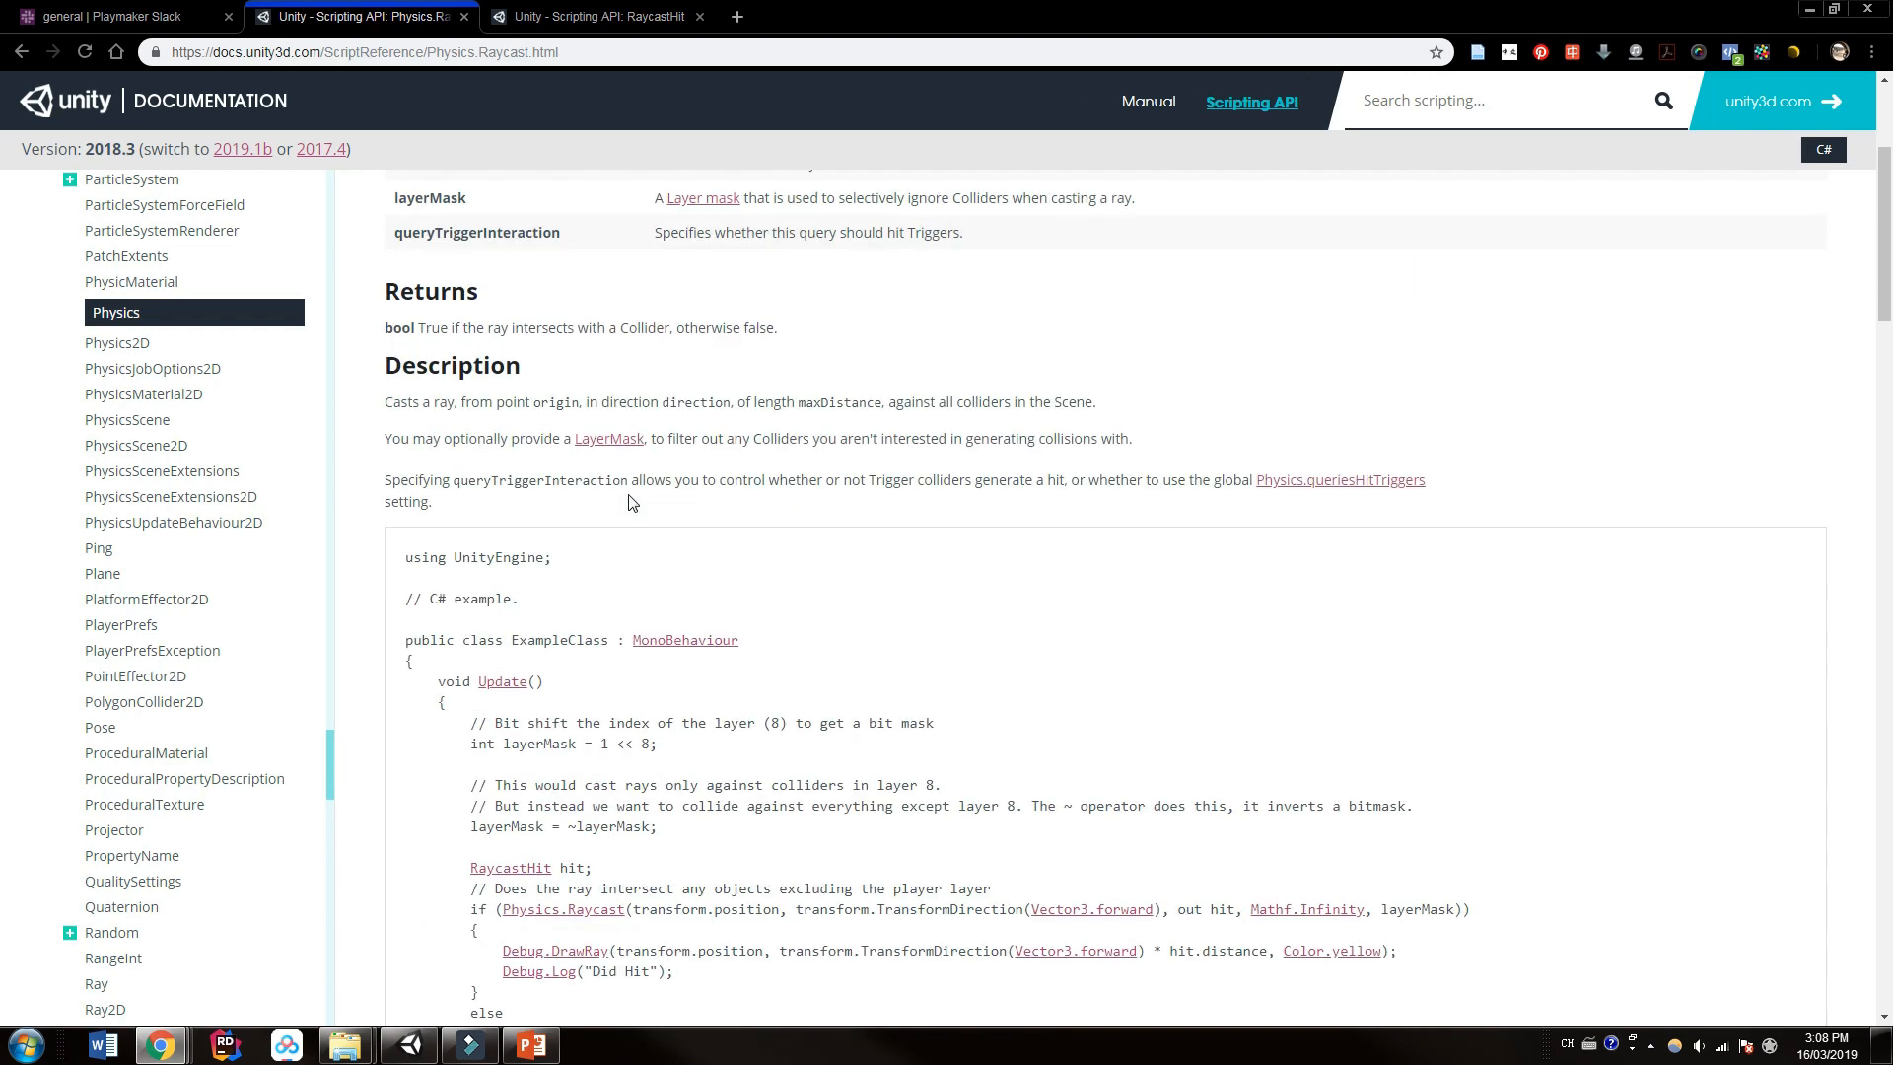
scroll(632, 499, up, 3)
click(651, 15)
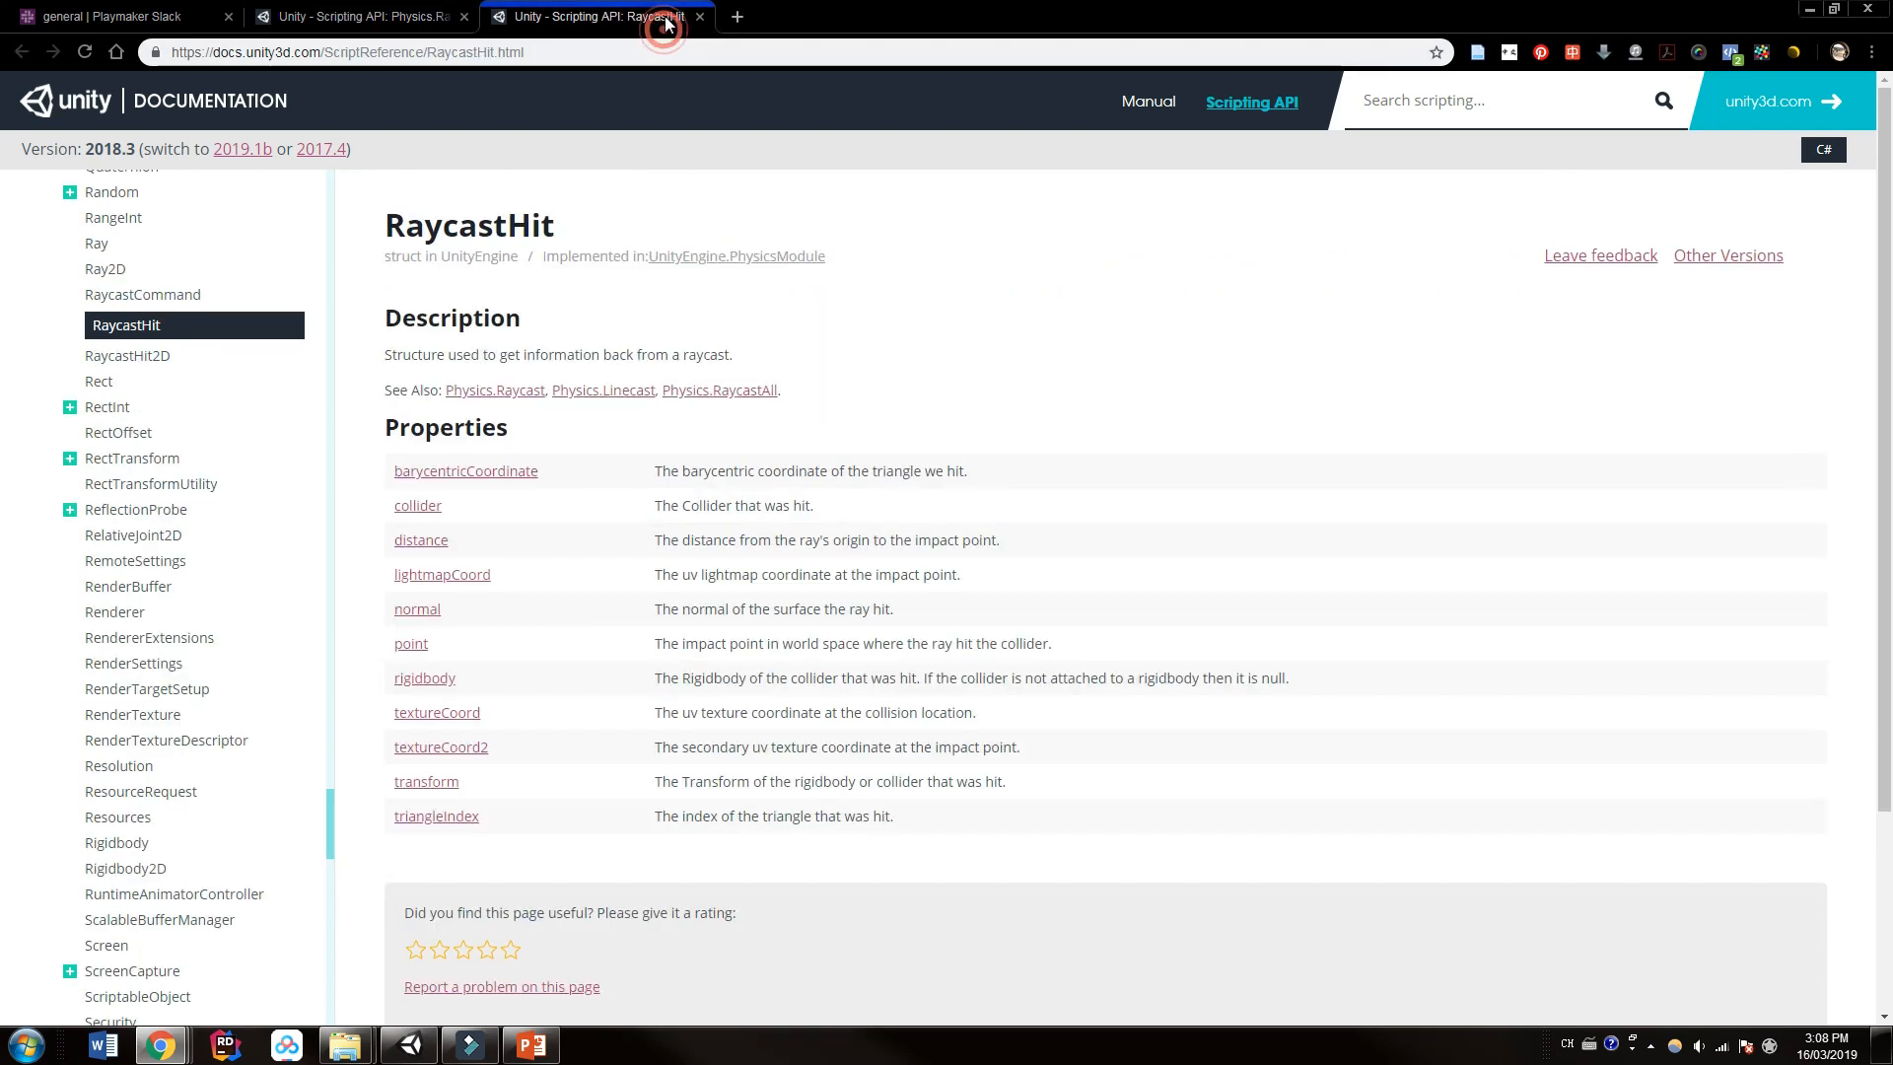
double_click(474, 225)
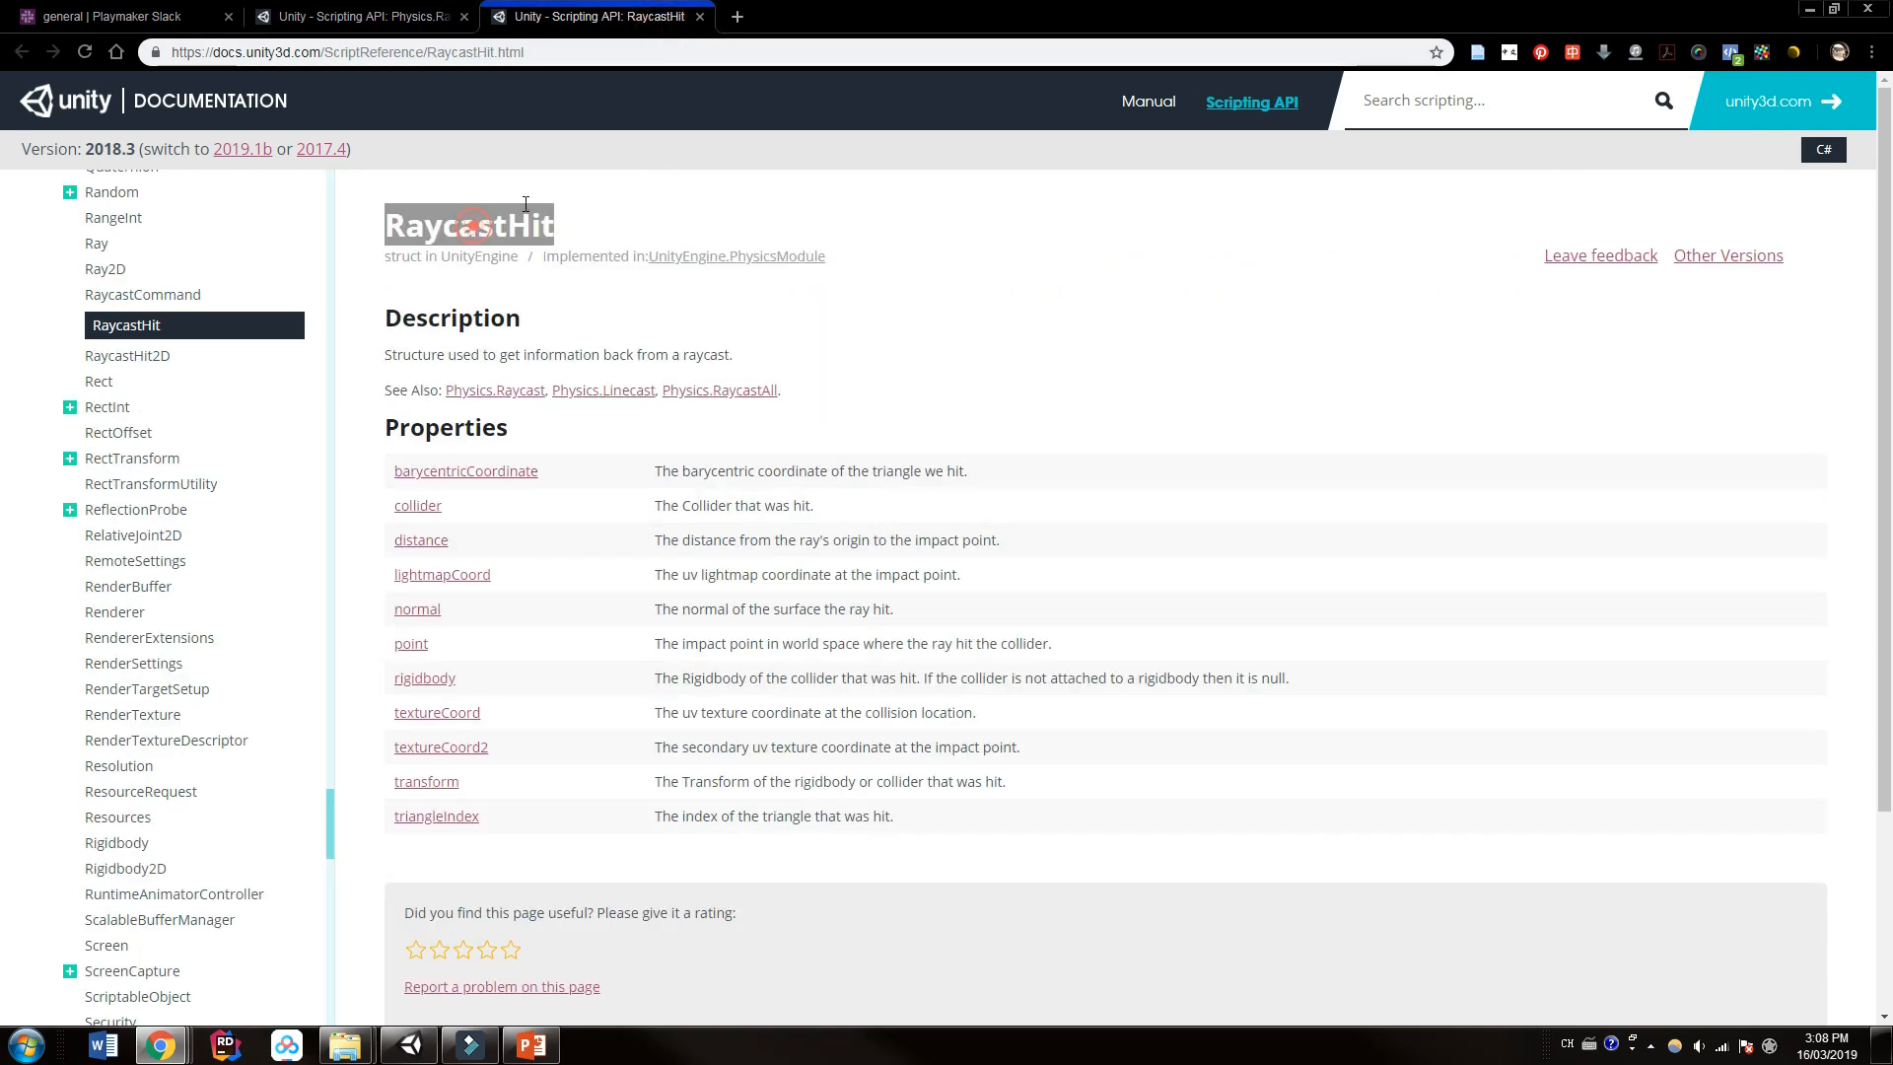
click(610, 192)
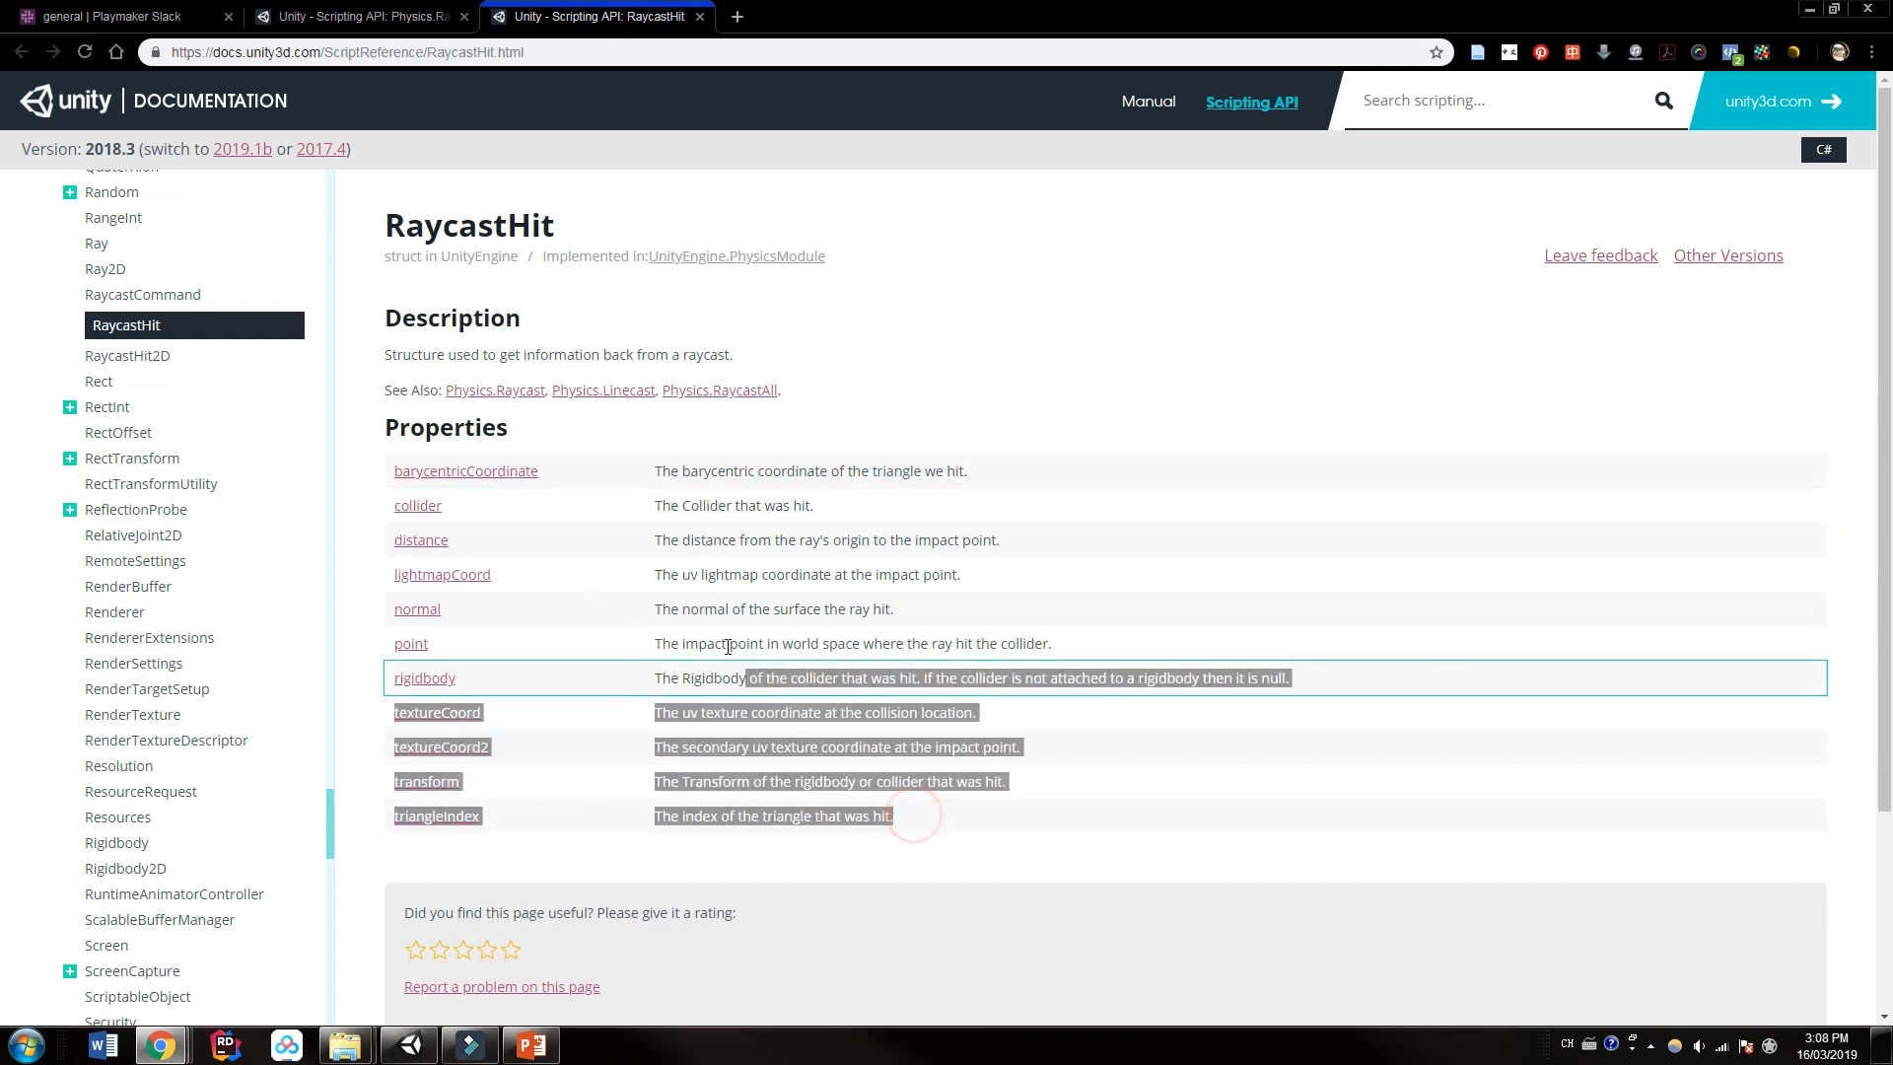
drag(914, 822, 385, 475)
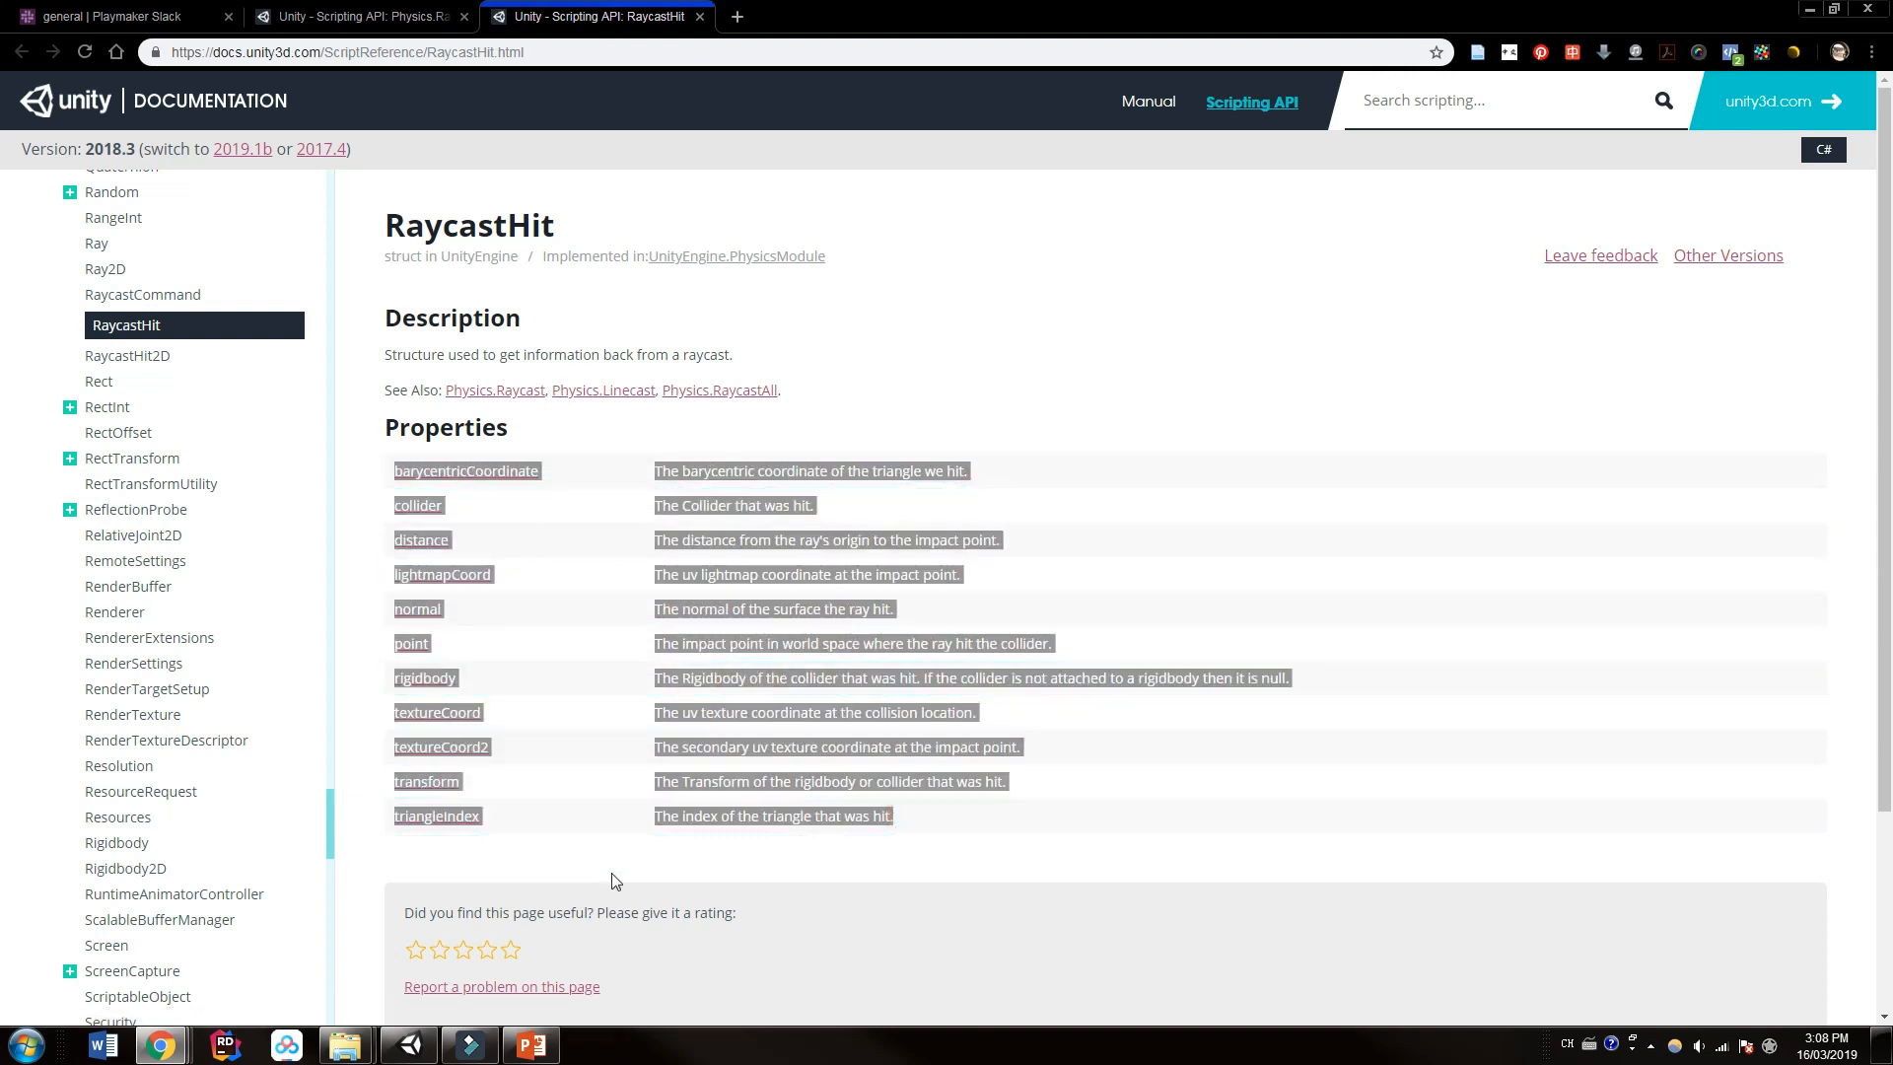
click(547, 1050)
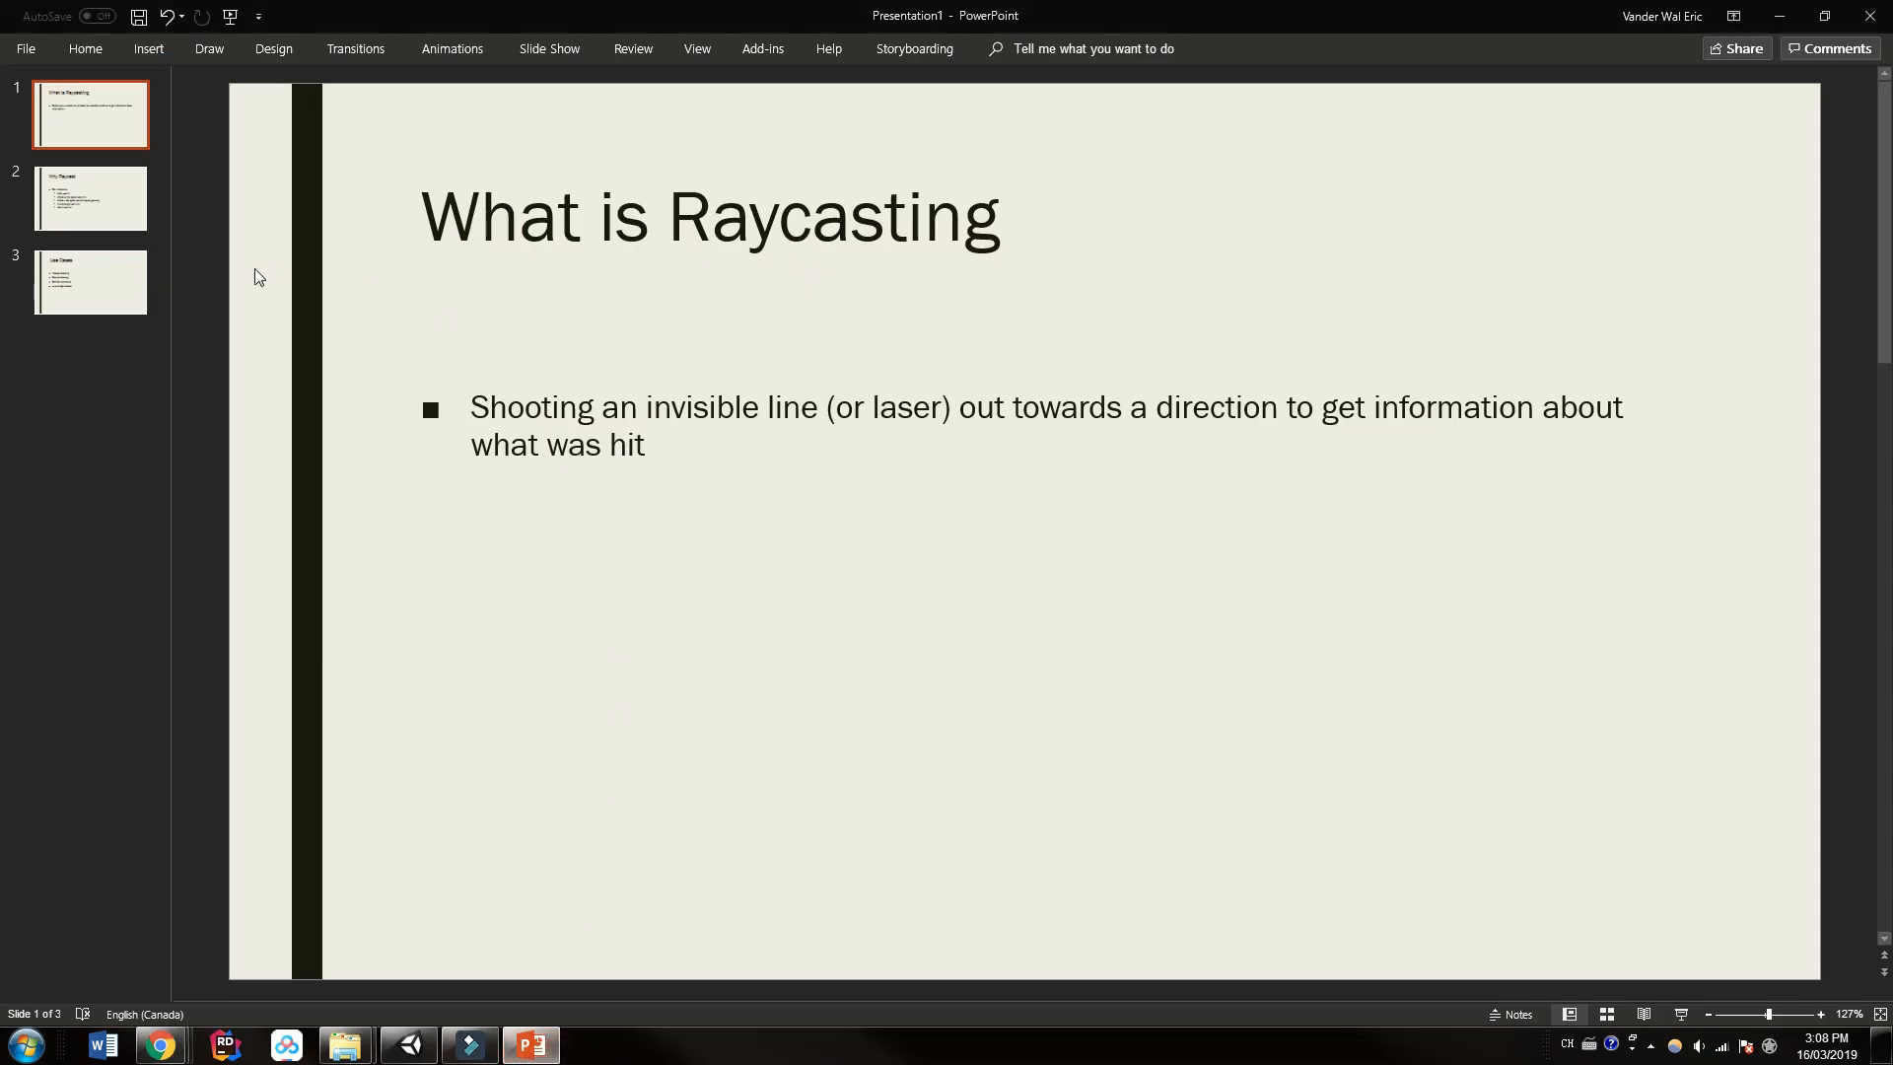
Step: Show the Why Raycast slide listing the hit information a raycast provides
click(126, 204)
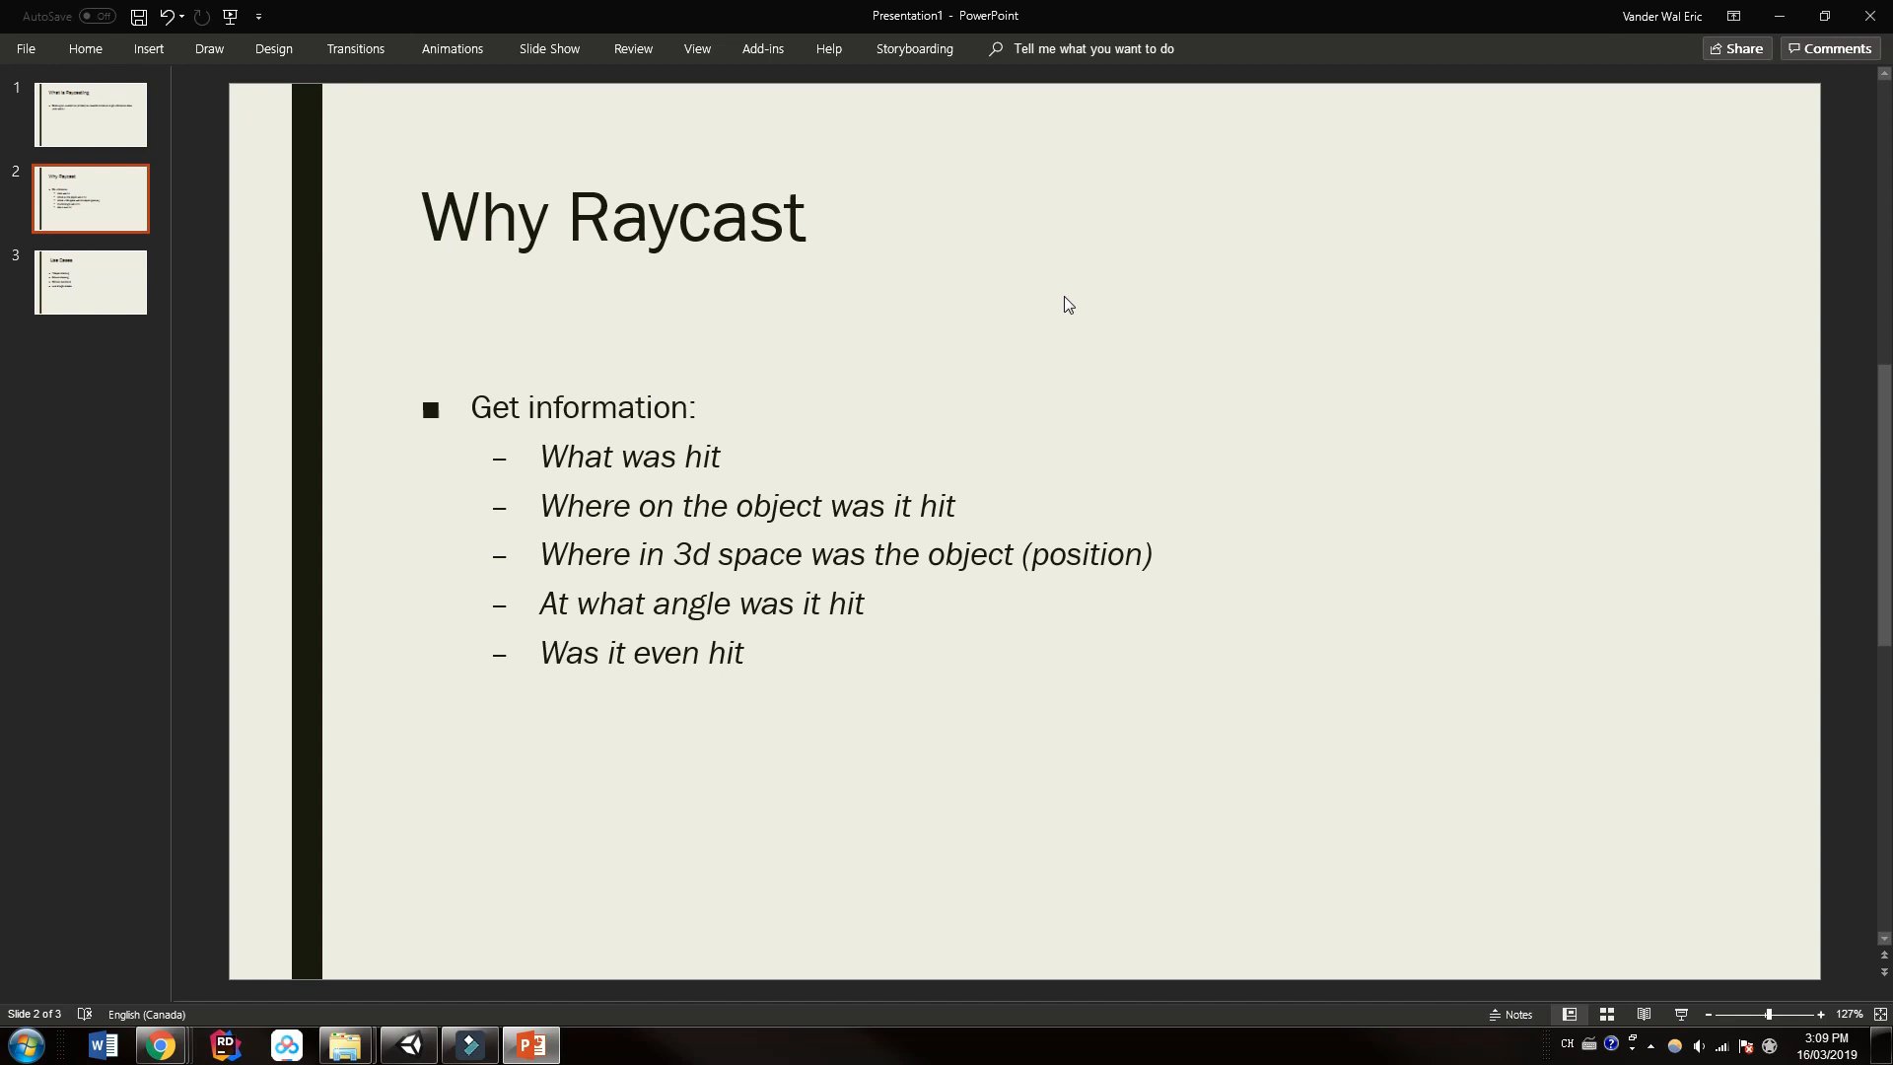
Step: Highlight the hit-information bullet lines on Why Raycast, then show the Use Cases slide
click(834, 494)
triple_click(834, 494)
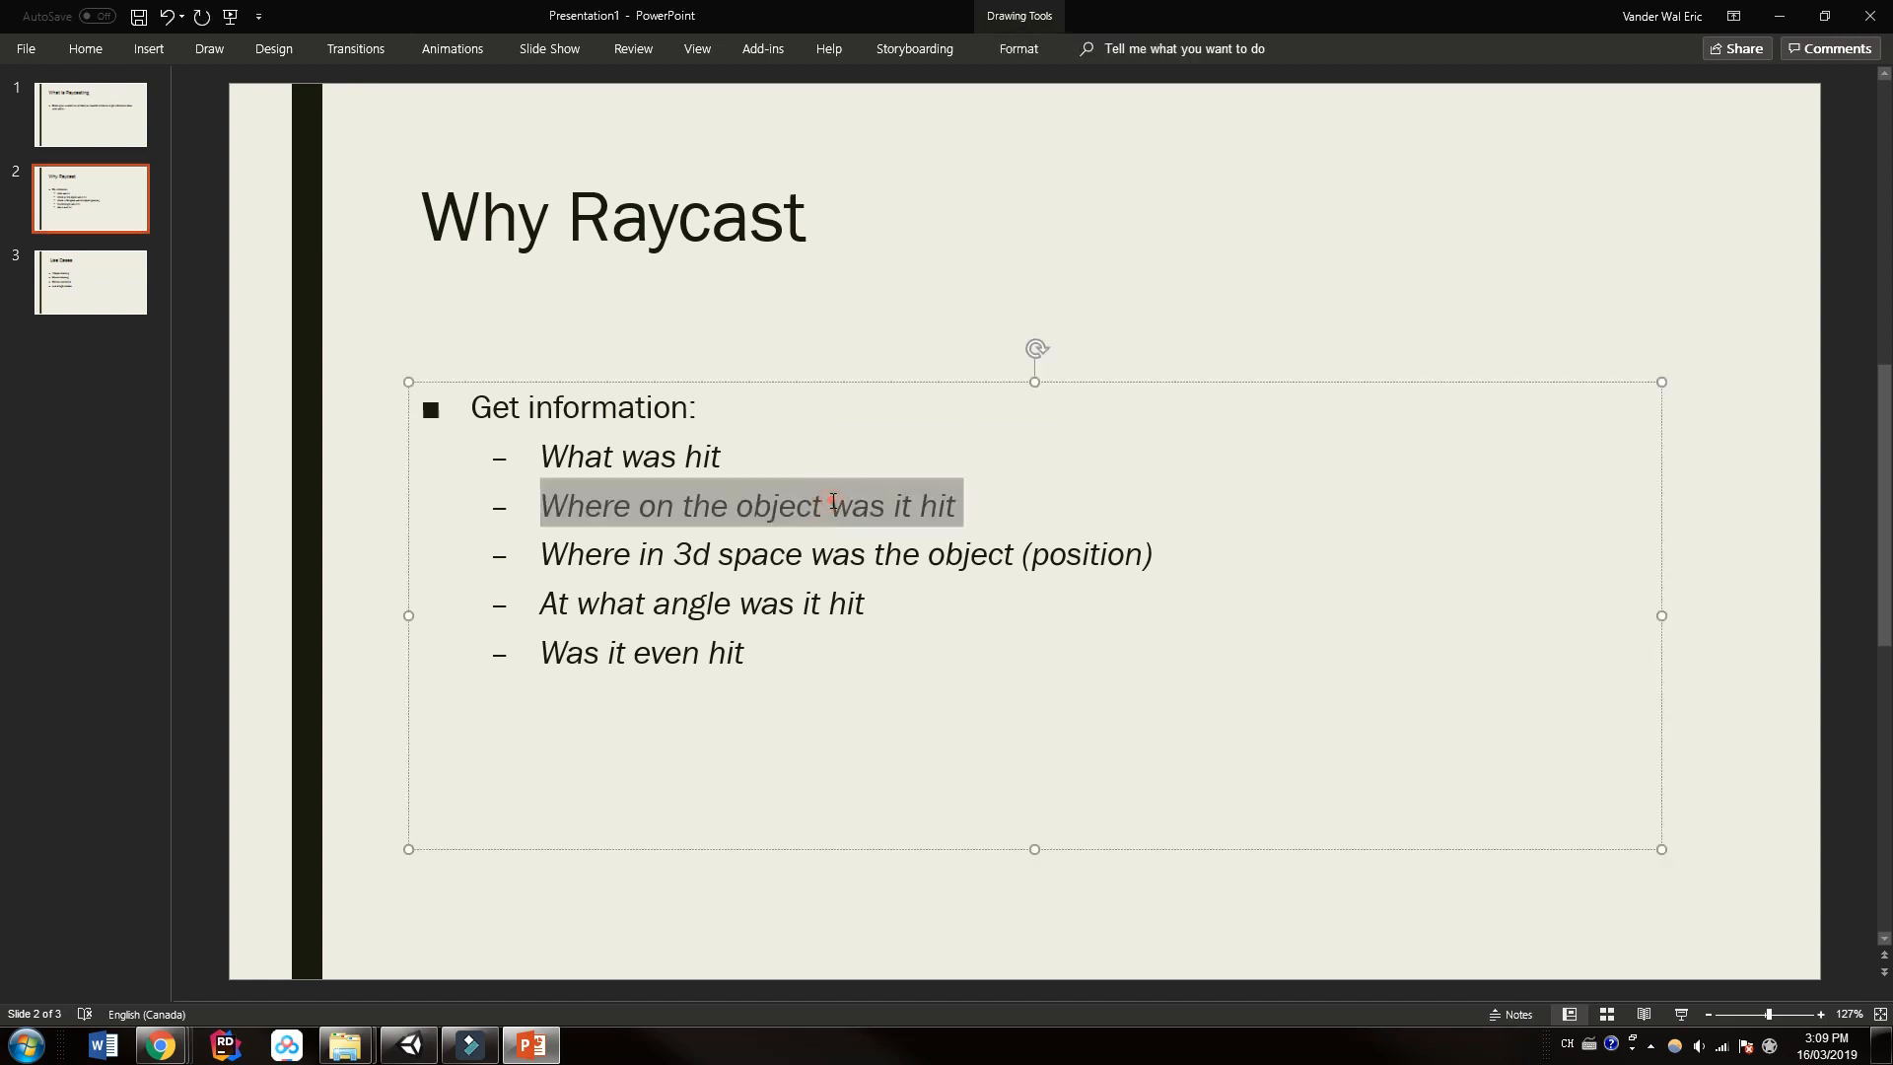
double_click(835, 494)
click(866, 263)
triple_click(777, 504)
triple_click(763, 603)
double_click(764, 602)
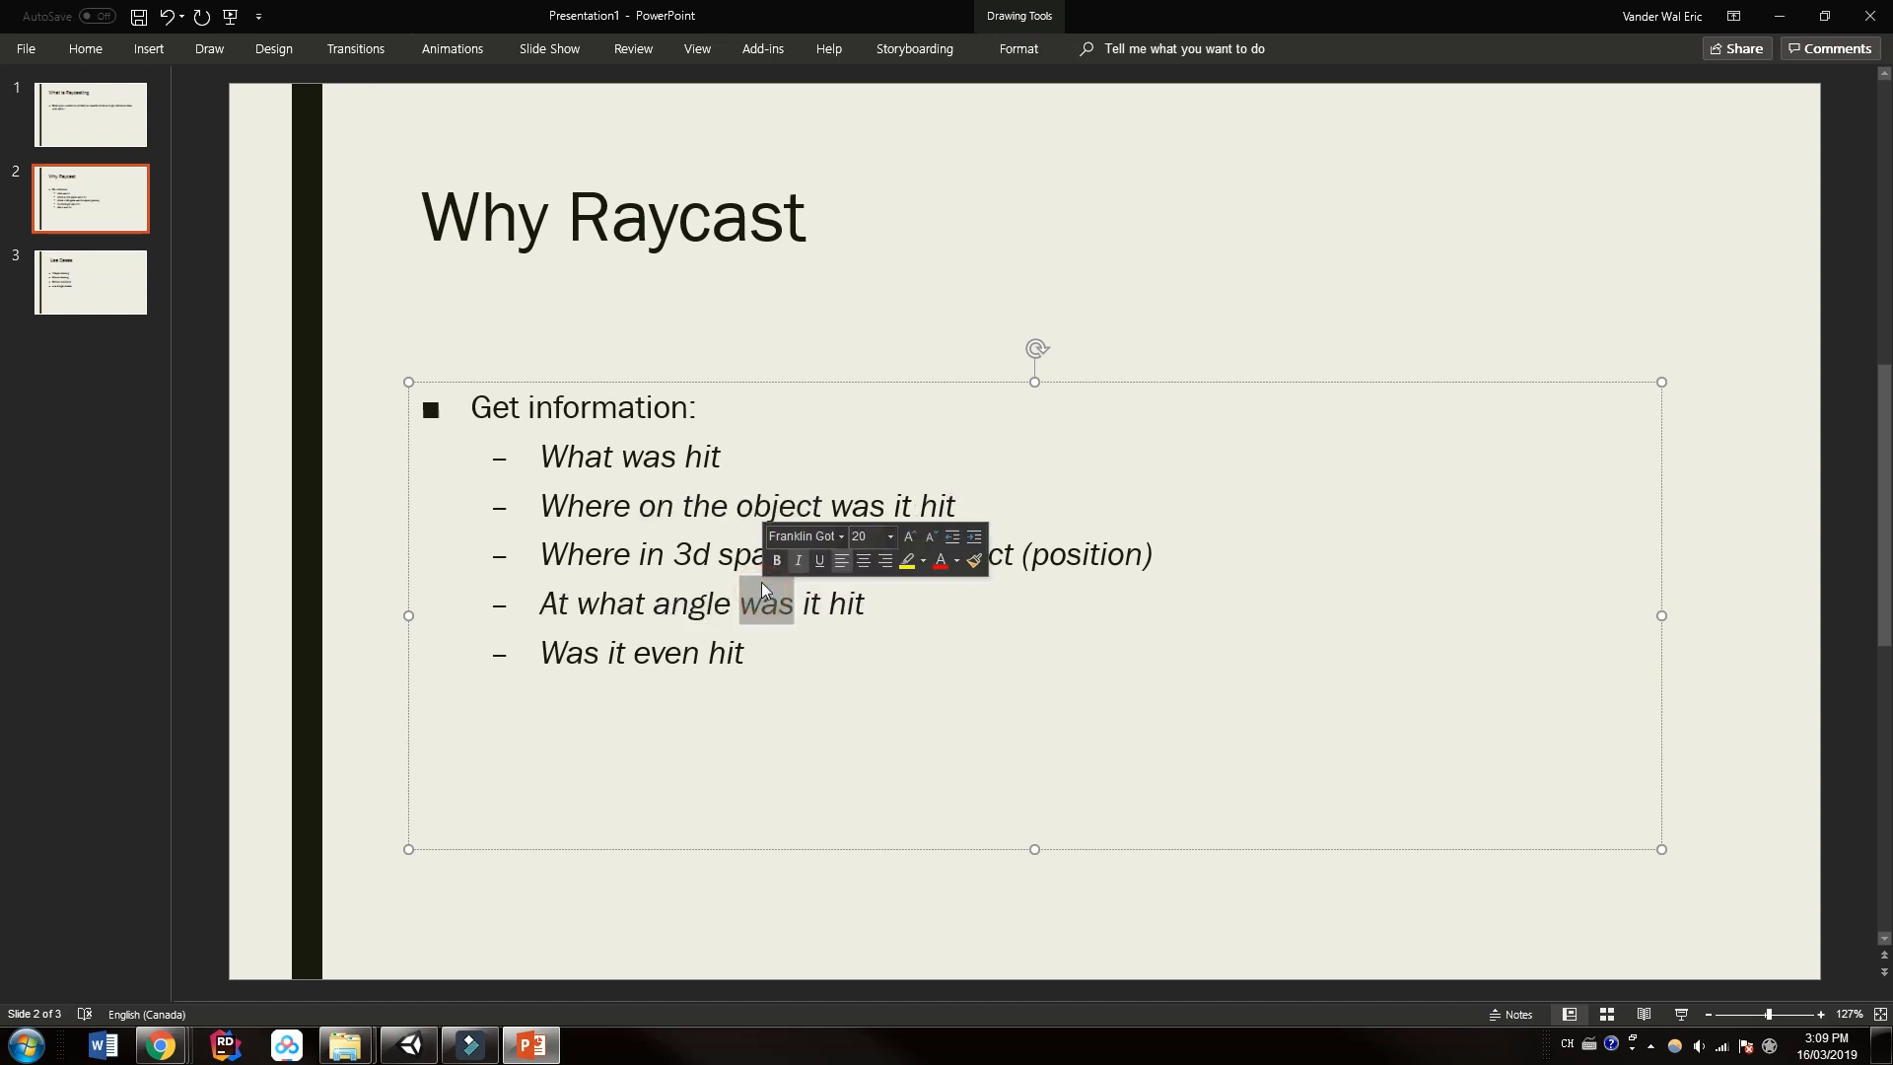
double_click(740, 506)
triple_click(740, 507)
click(806, 237)
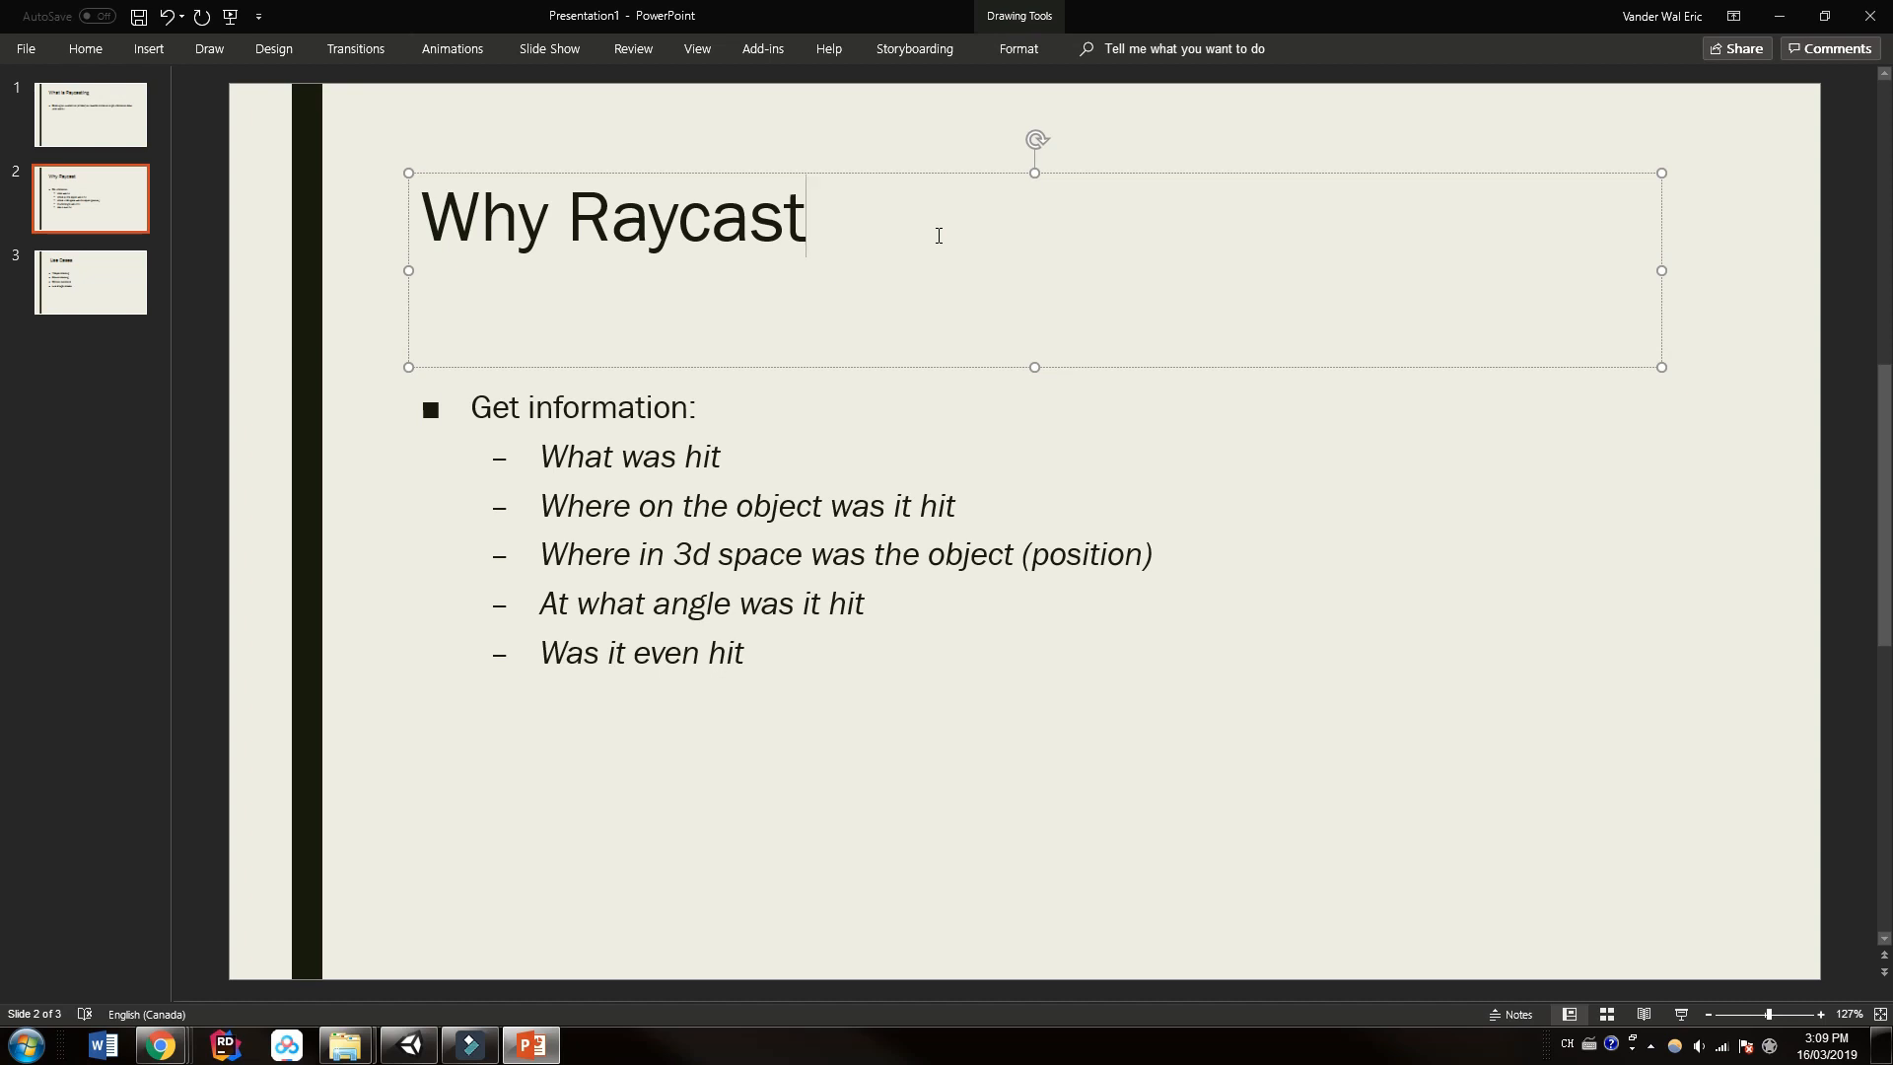
triple_click(948, 563)
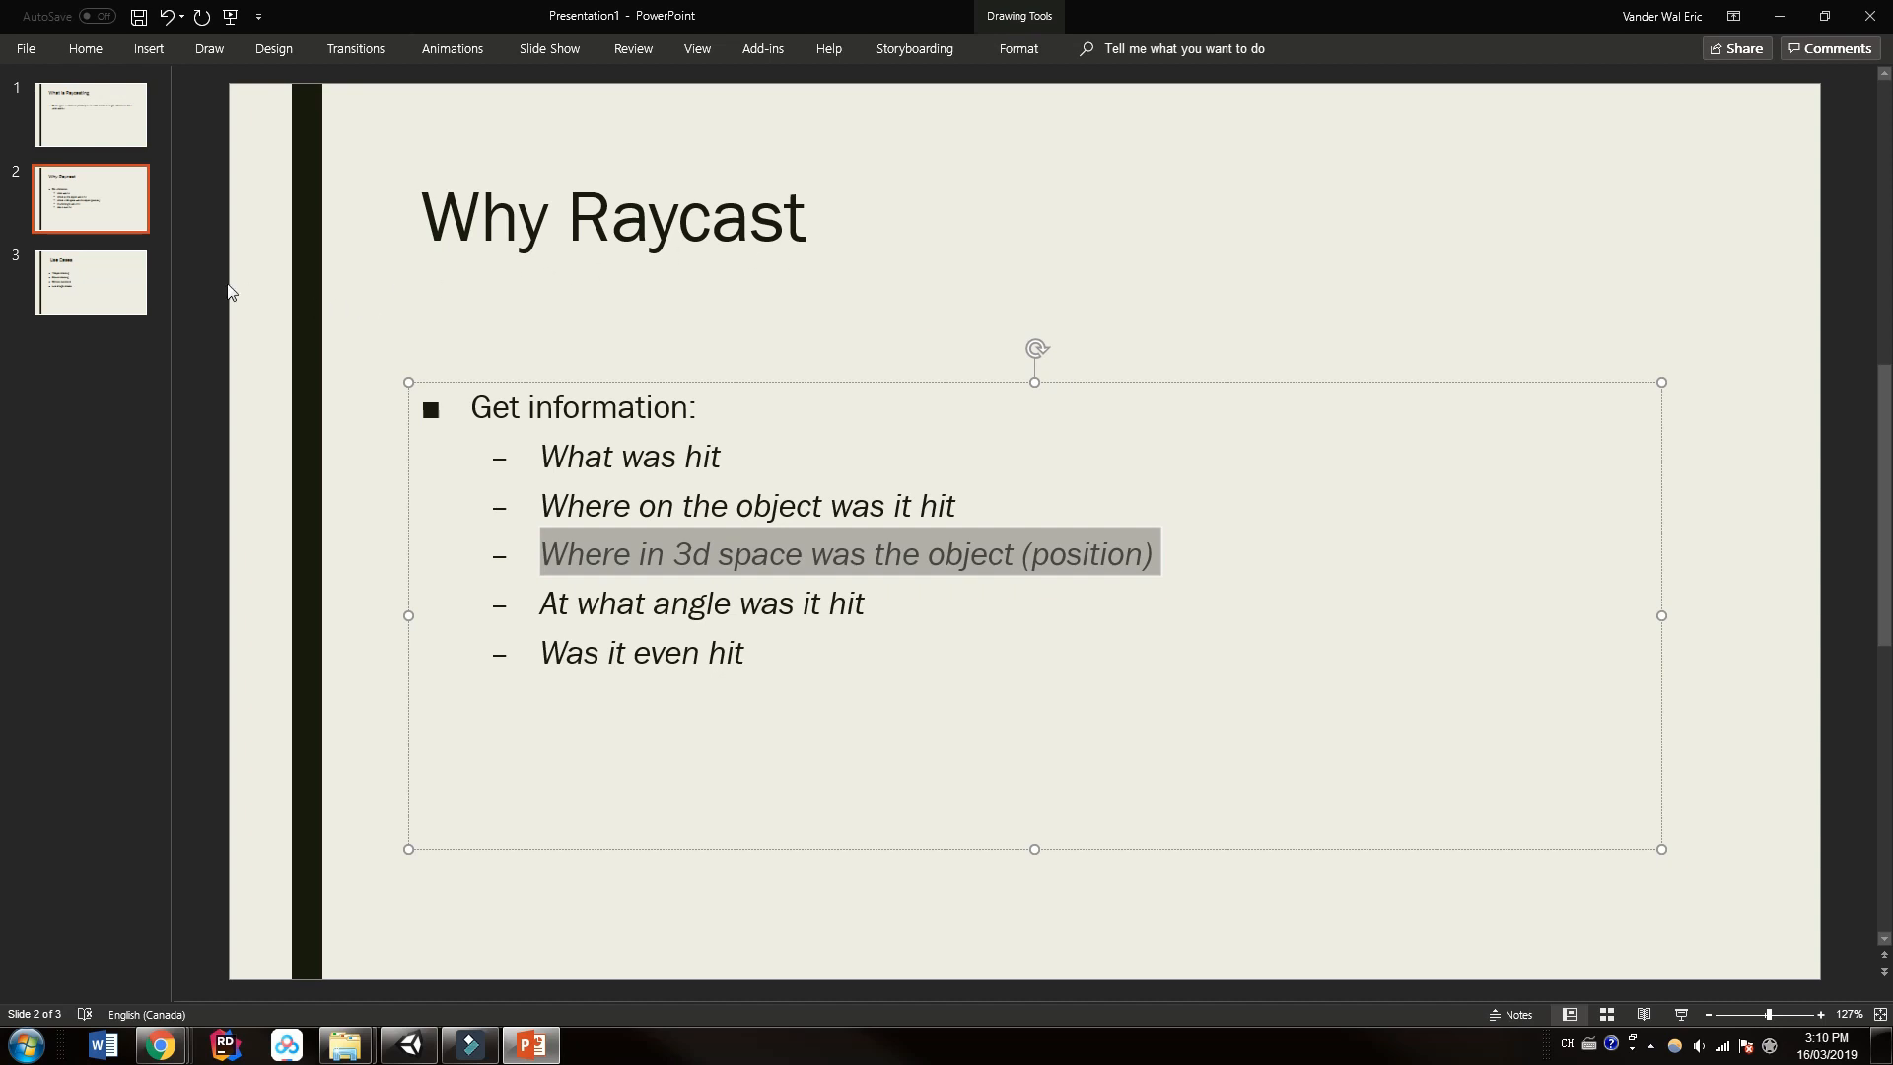
click(116, 287)
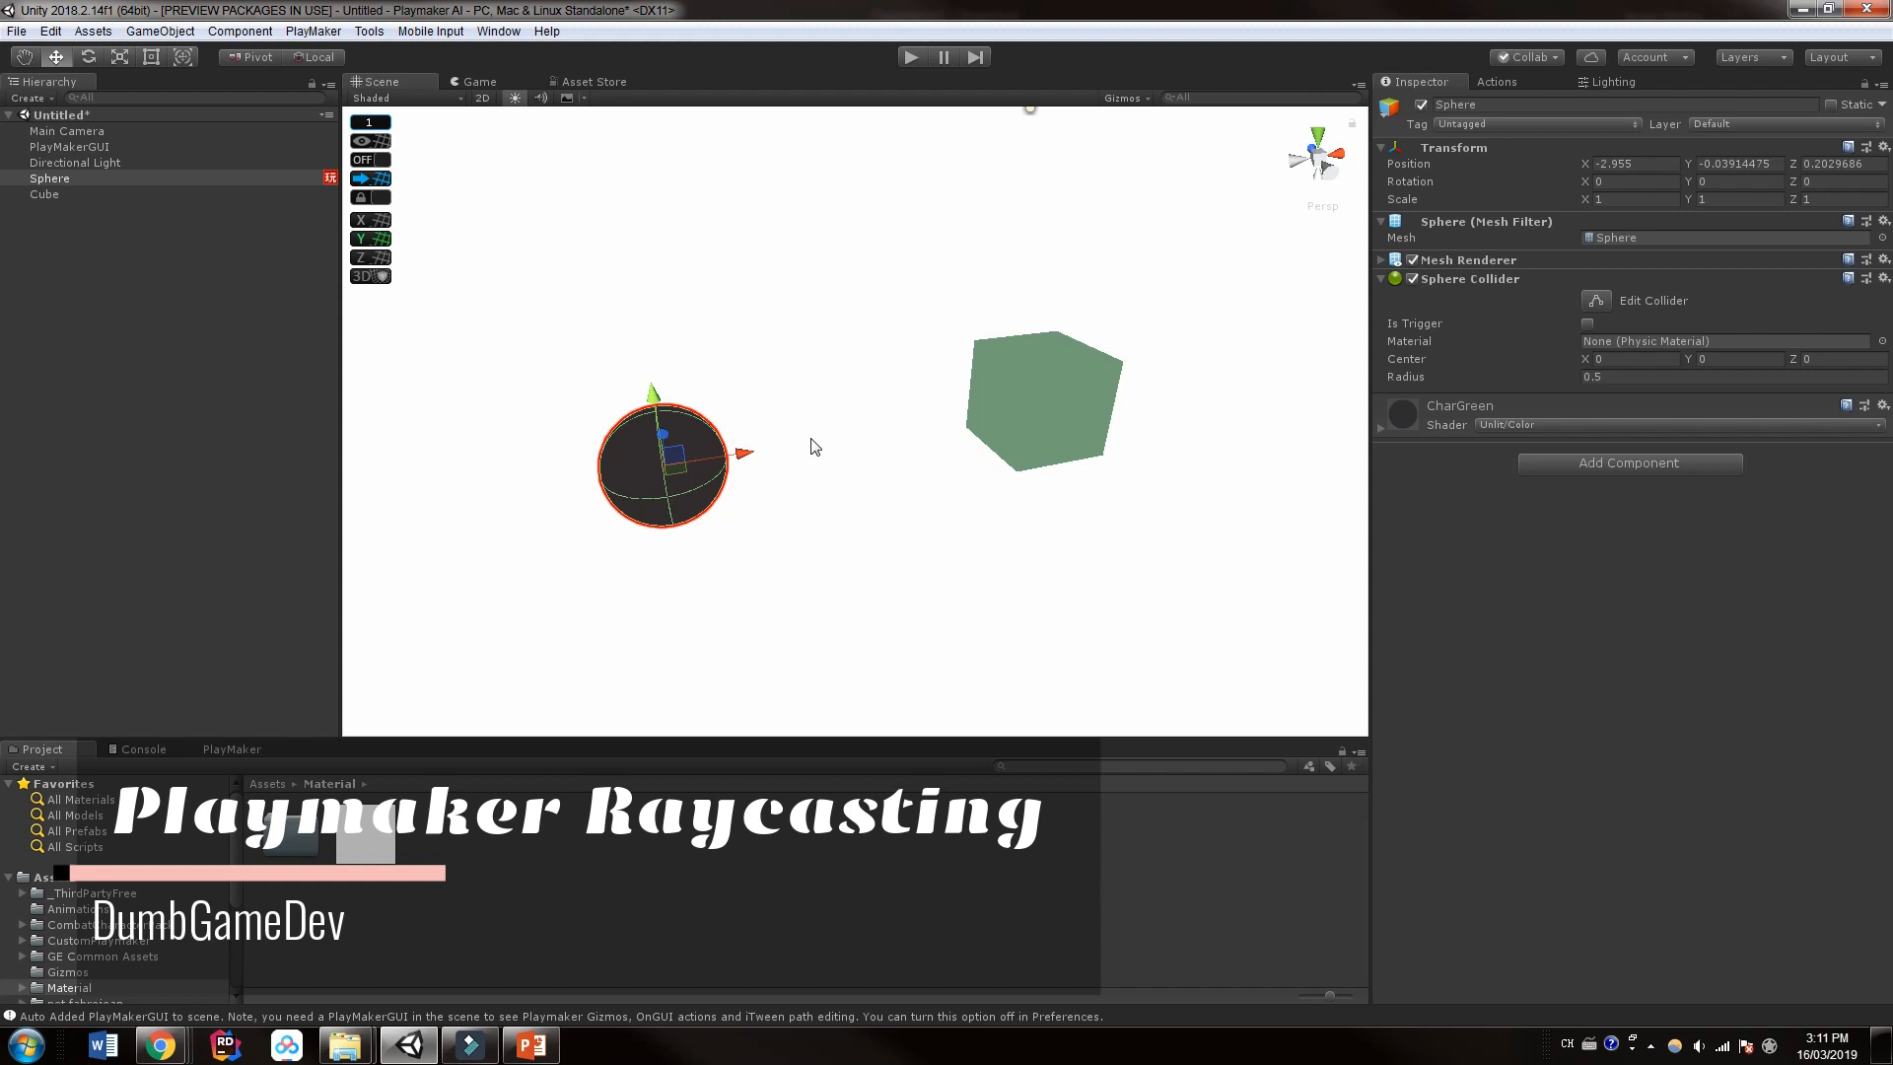
Step: Nudge the Cube left to X 0.497 and shift the Sphere slightly along X, leaving Cube selected
click(127, 194)
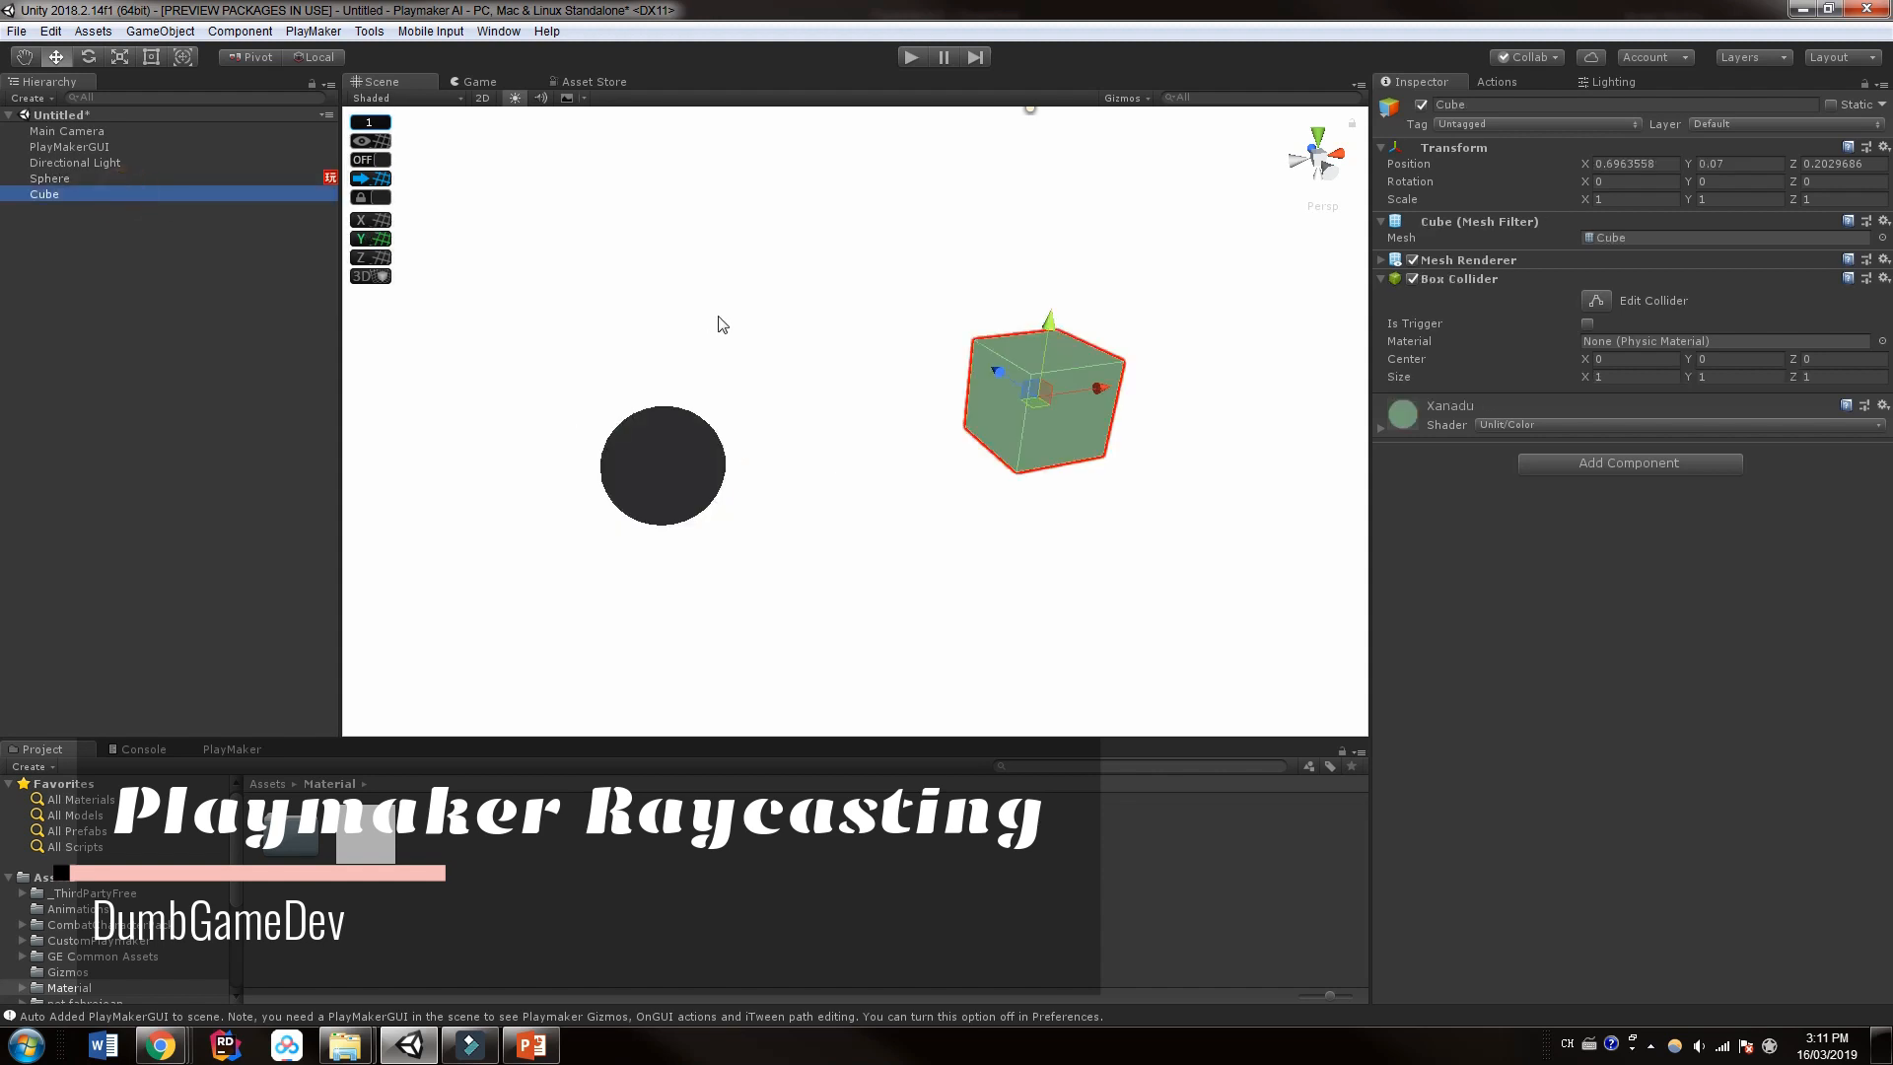
drag(1098, 387, 1083, 386)
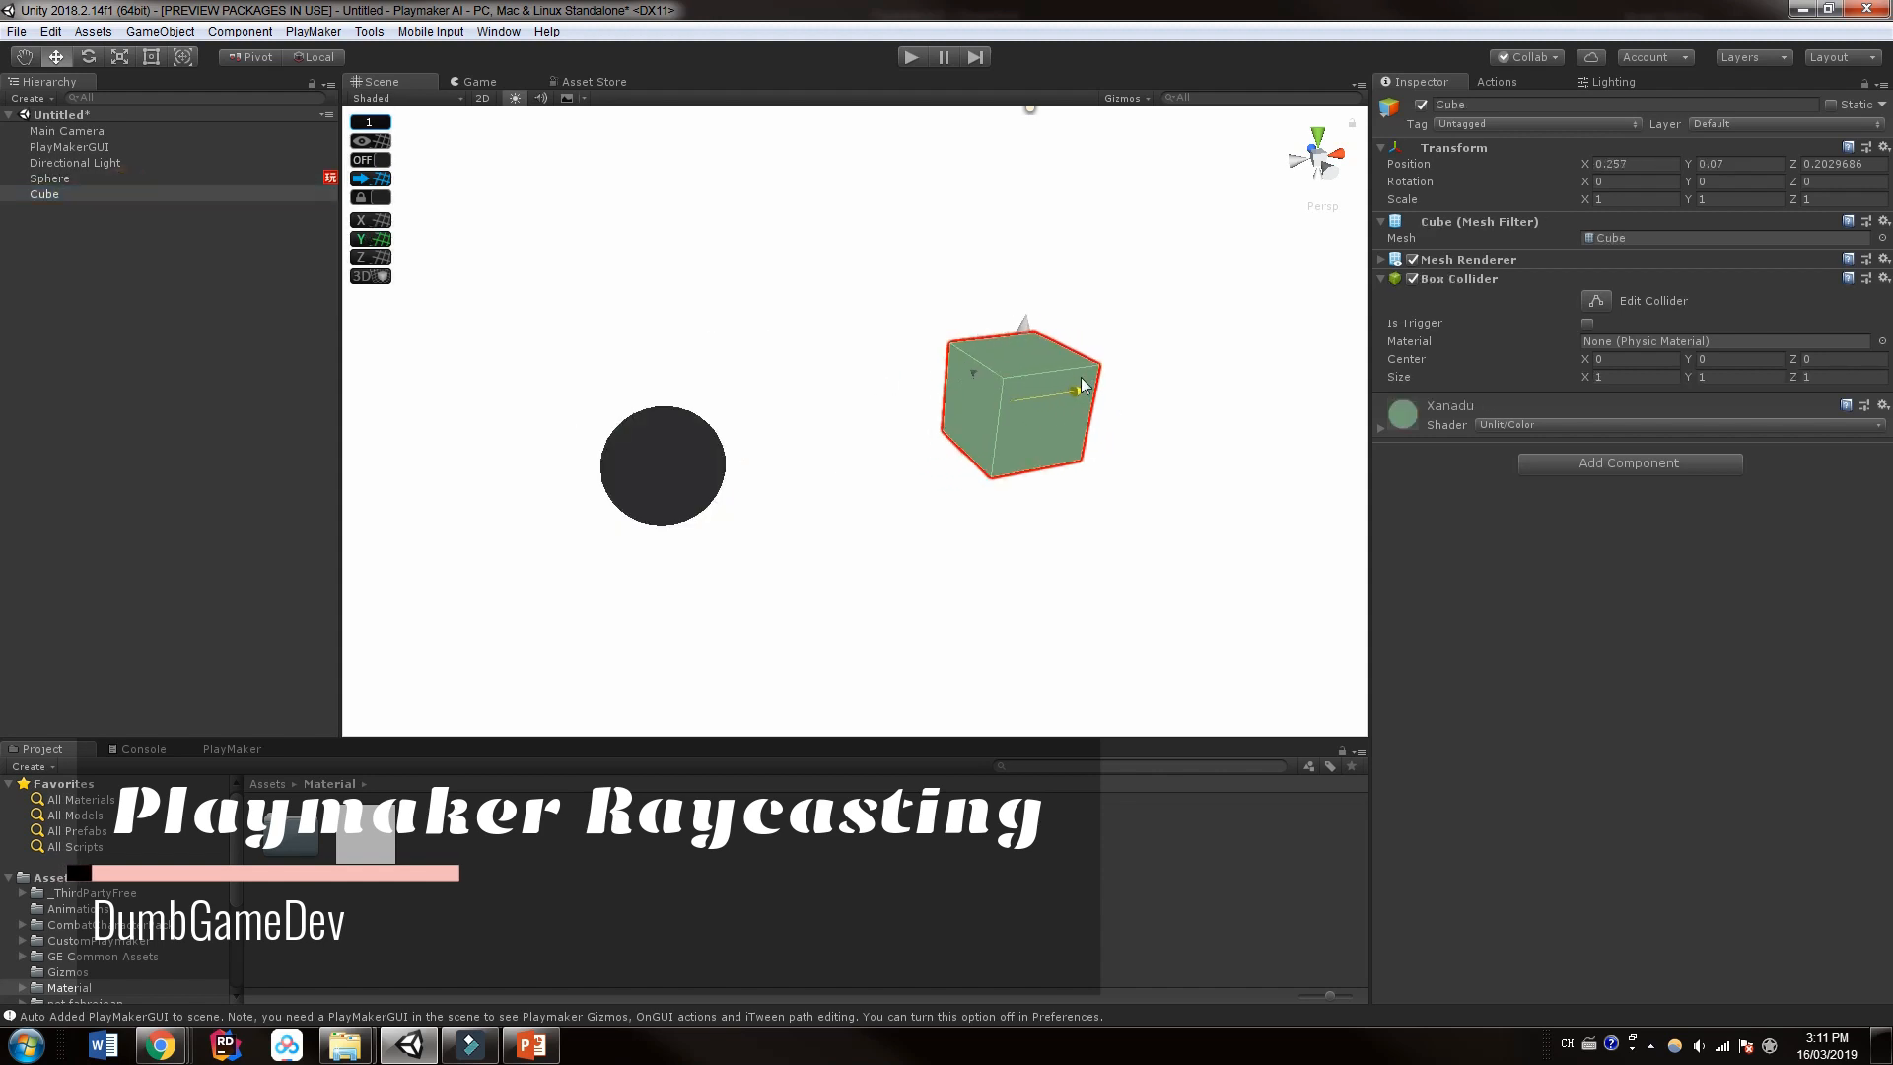
click(720, 445)
drag(743, 457, 723, 467)
click(1021, 401)
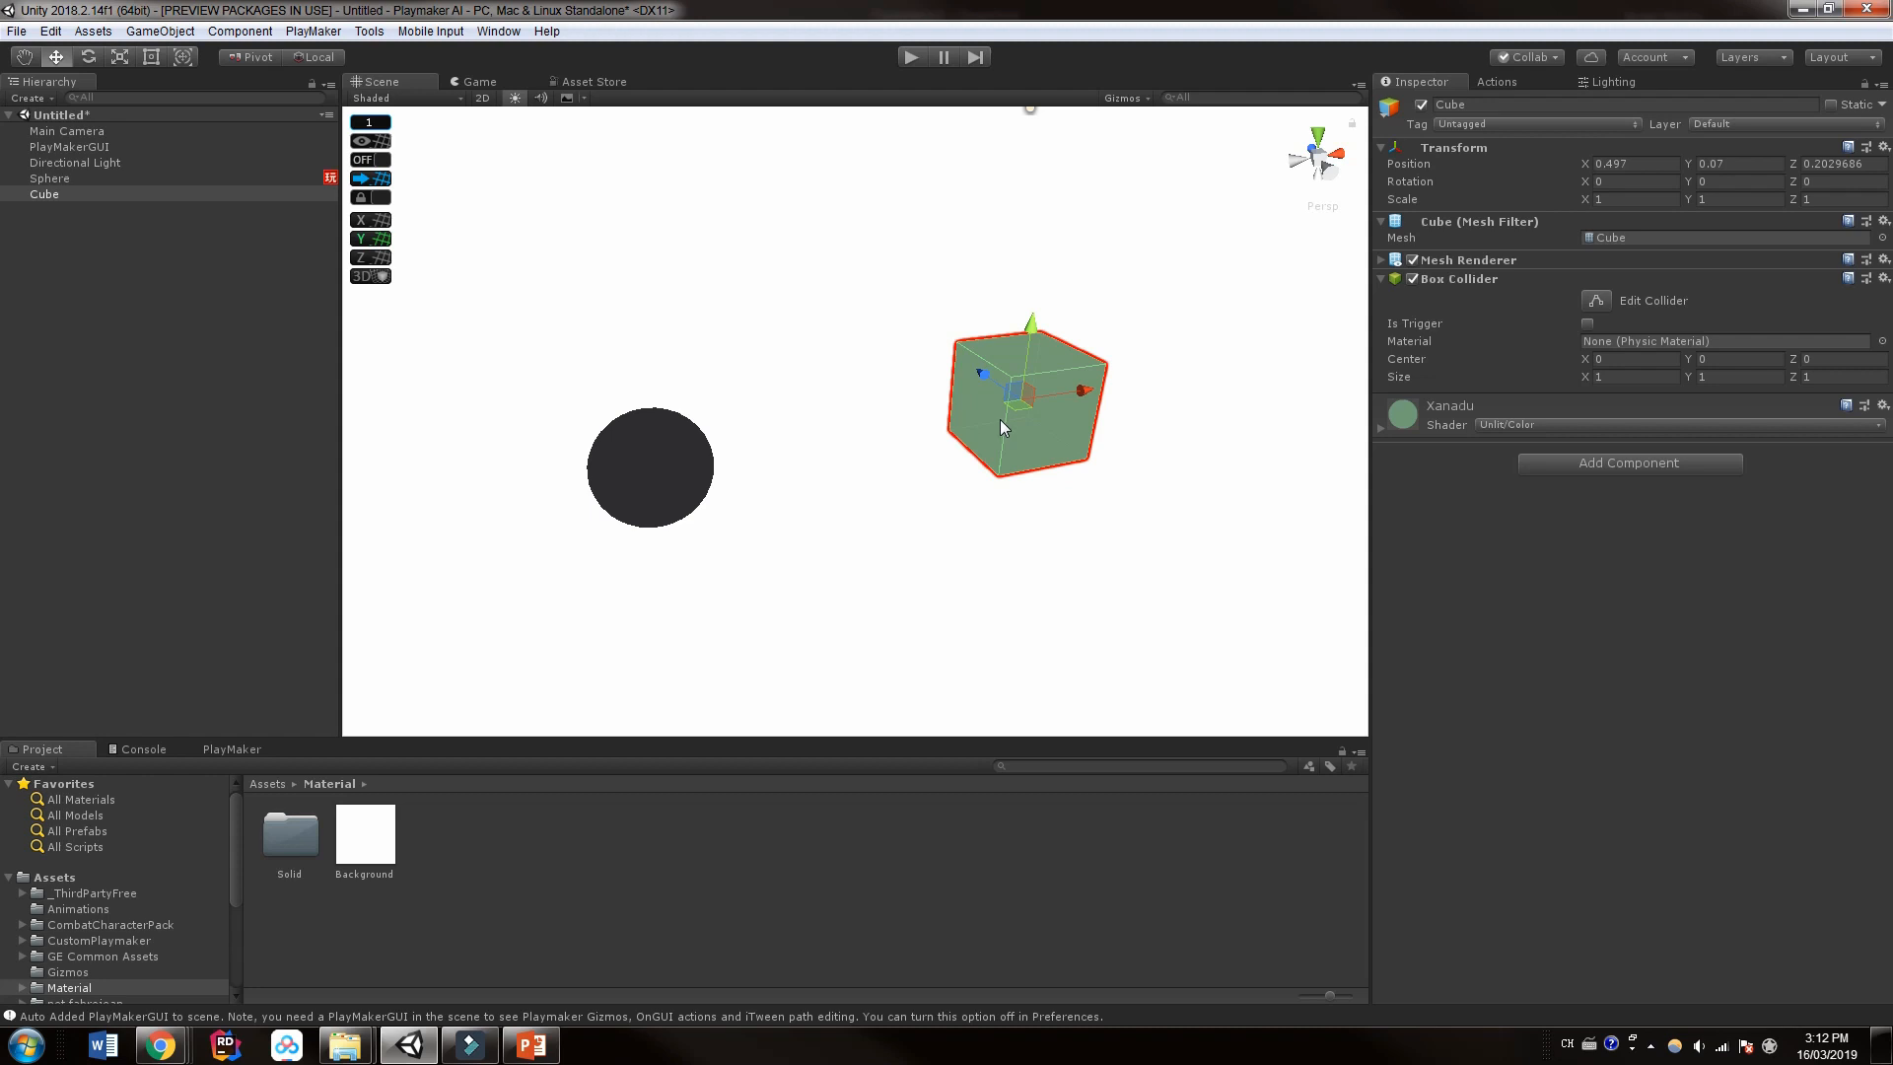
Step: Add a PlayMaker FSM to the cube and arrange its START and State 1 nodes in the graph
click(1577, 465)
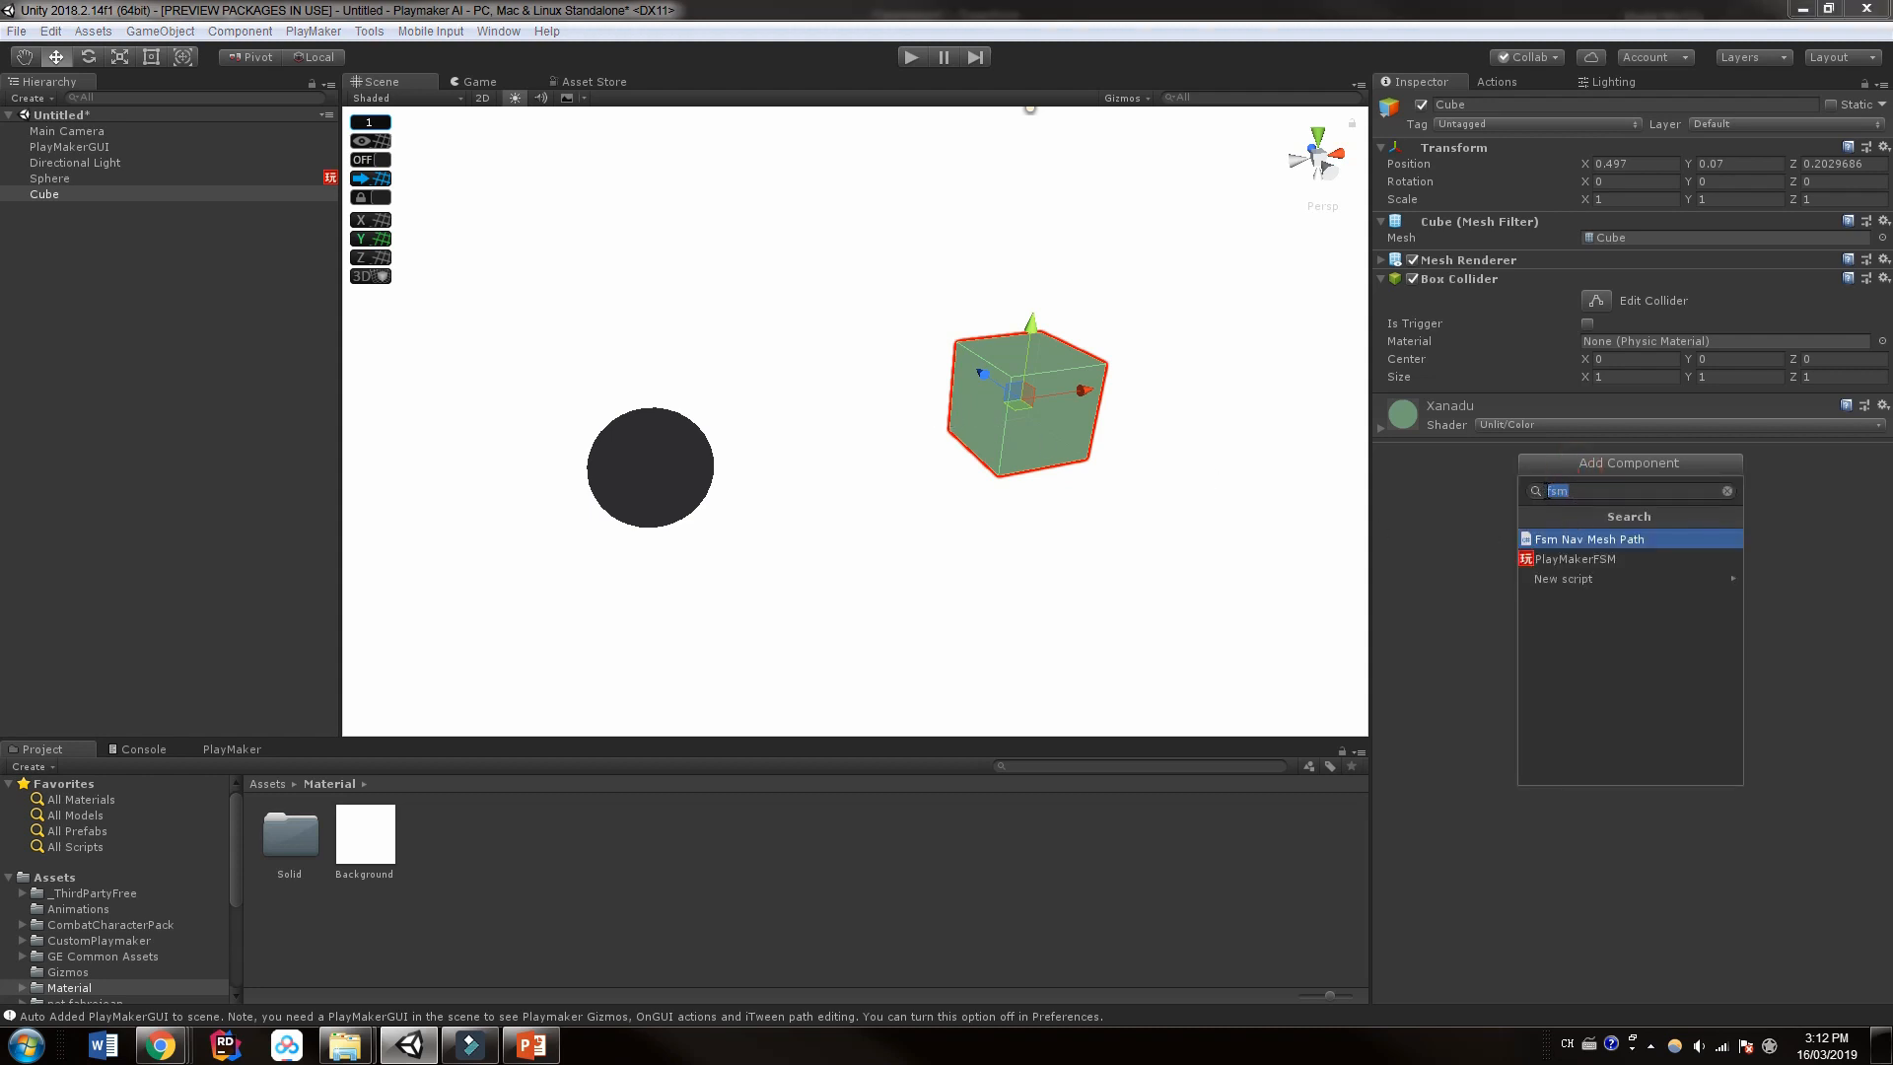
click(1568, 559)
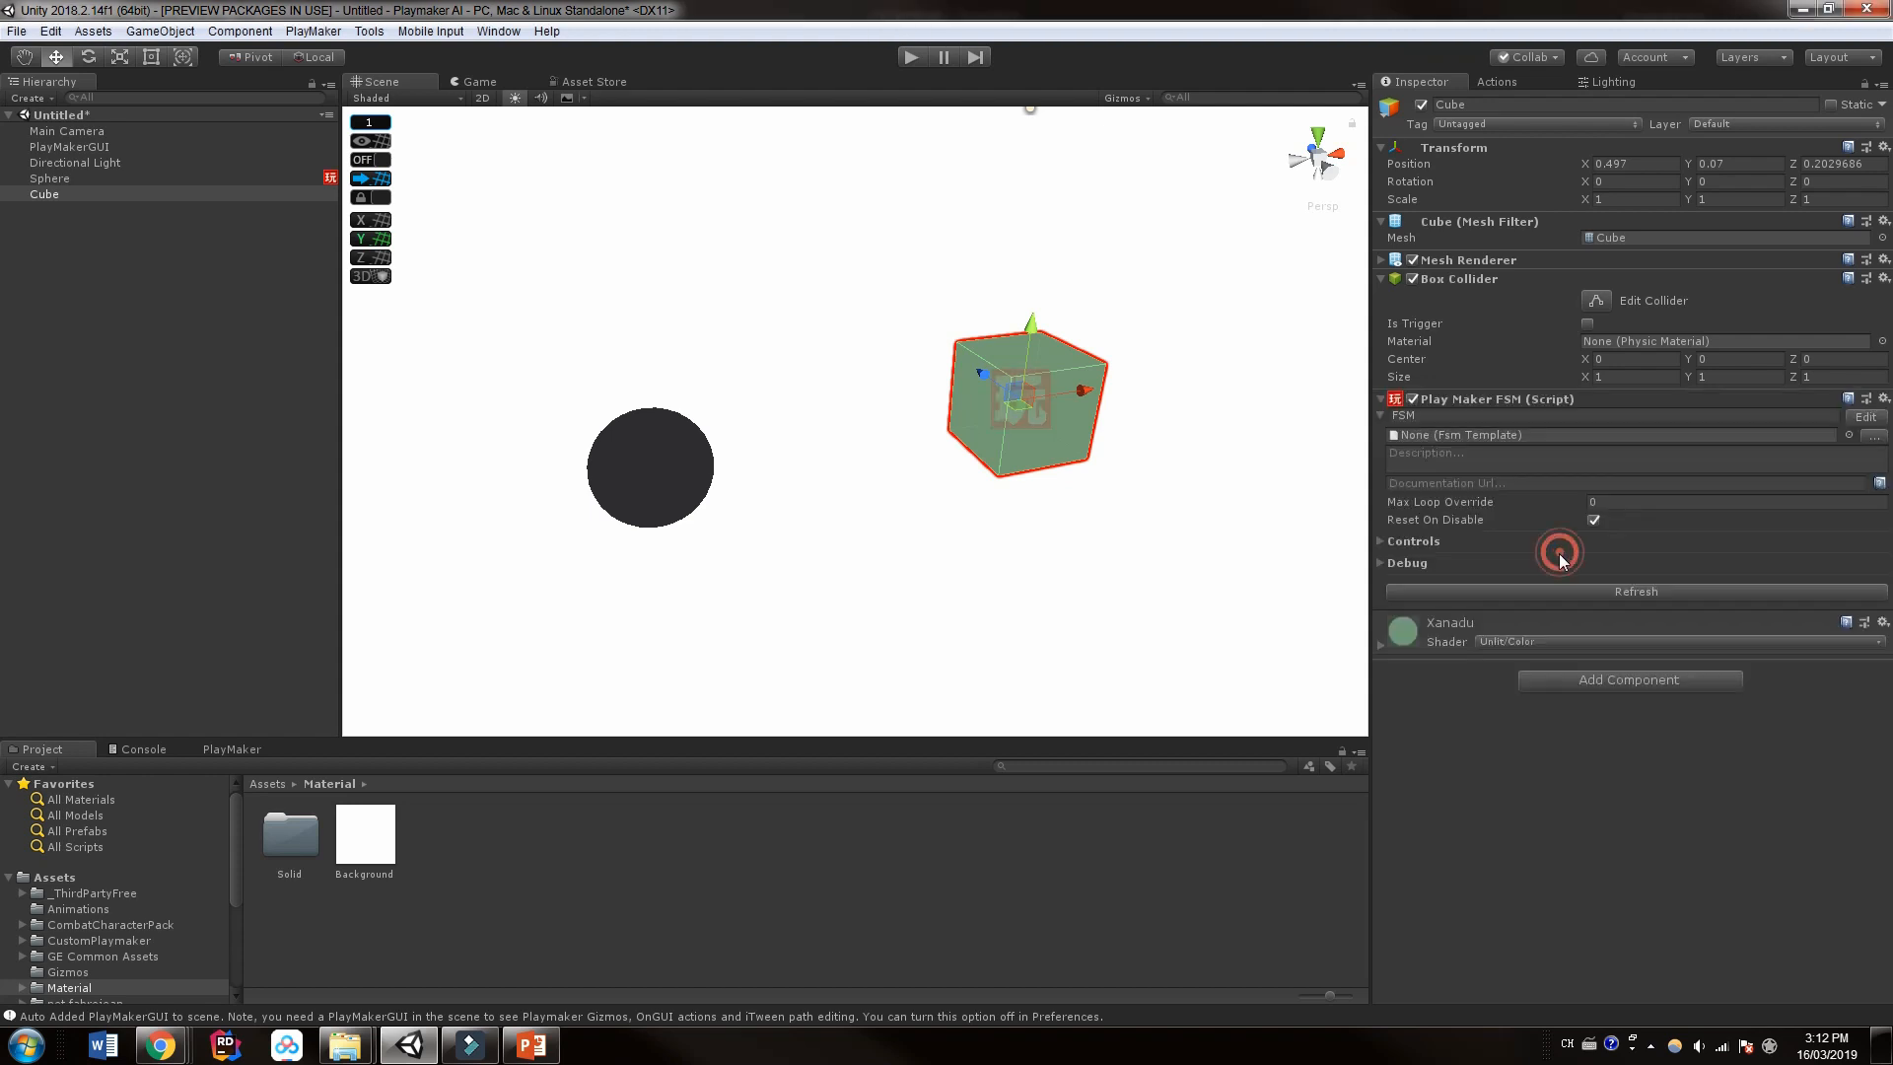
click(1867, 417)
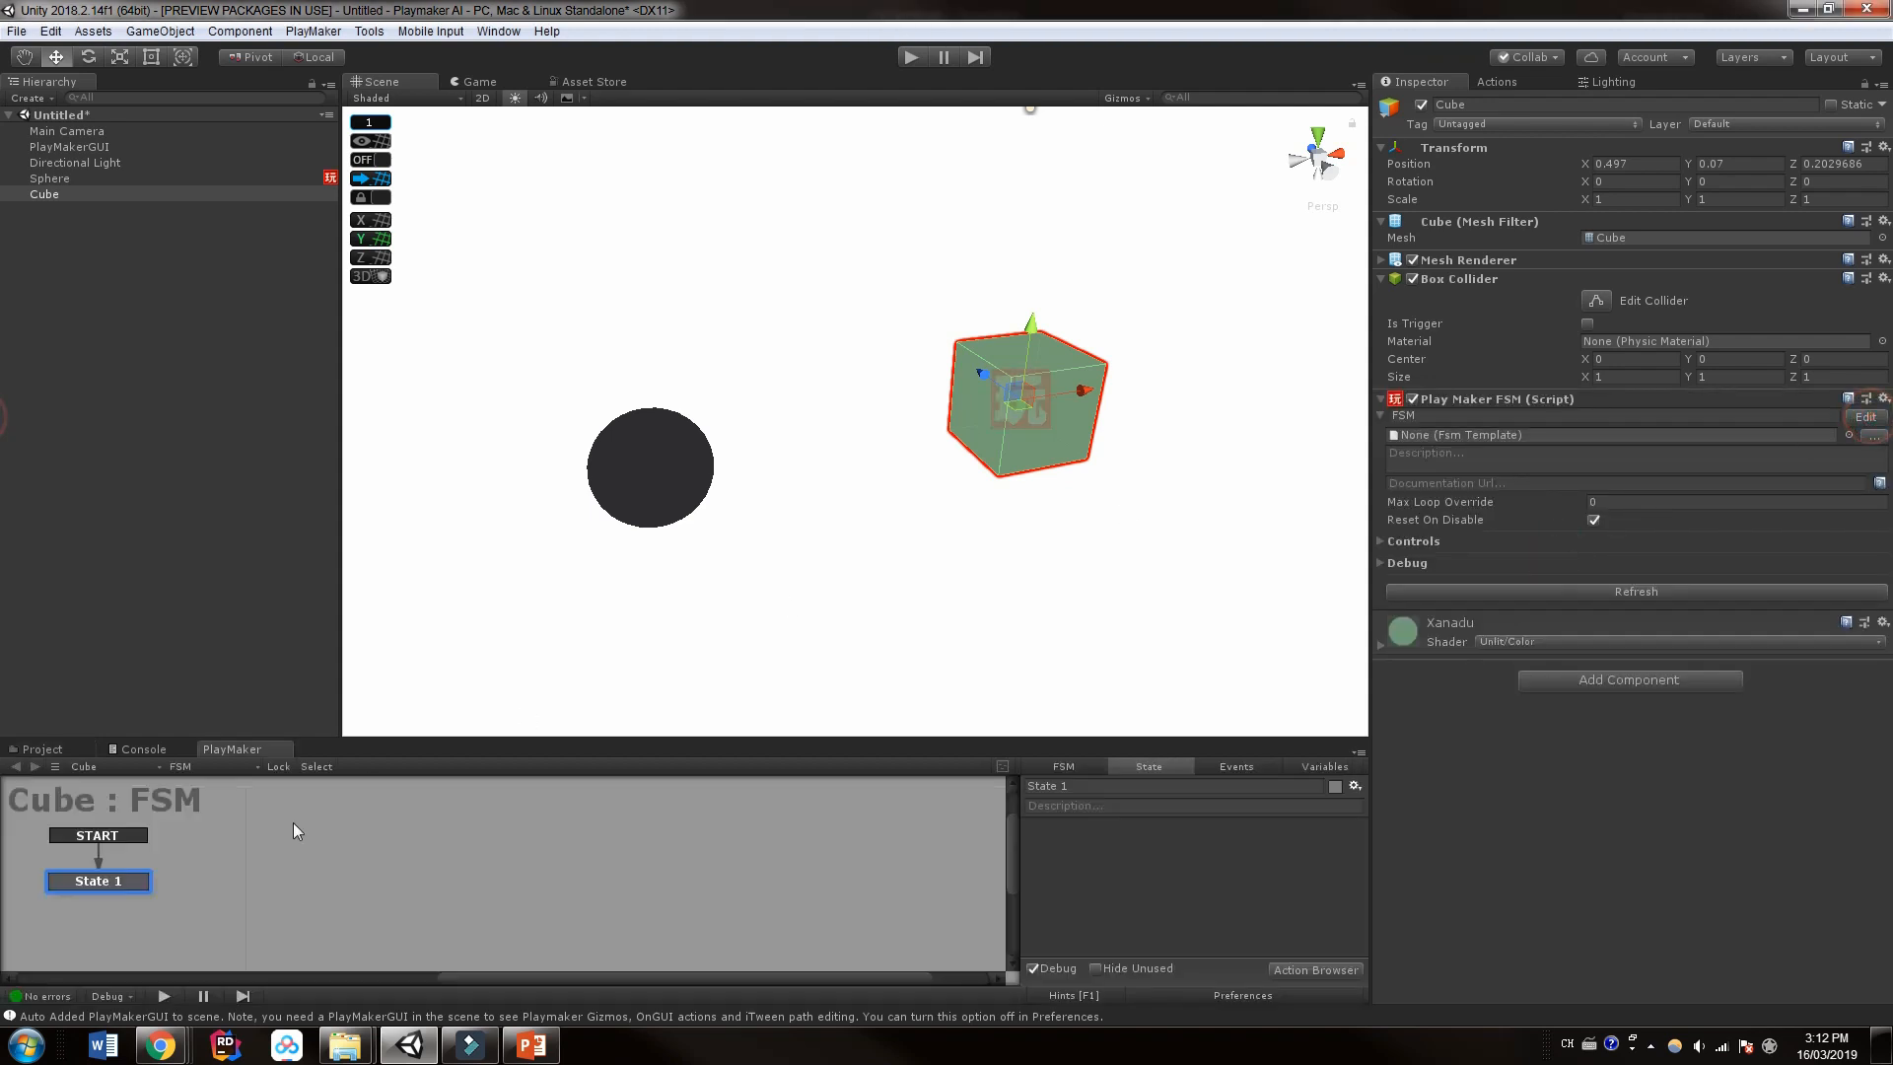
drag(342, 742, 295, 383)
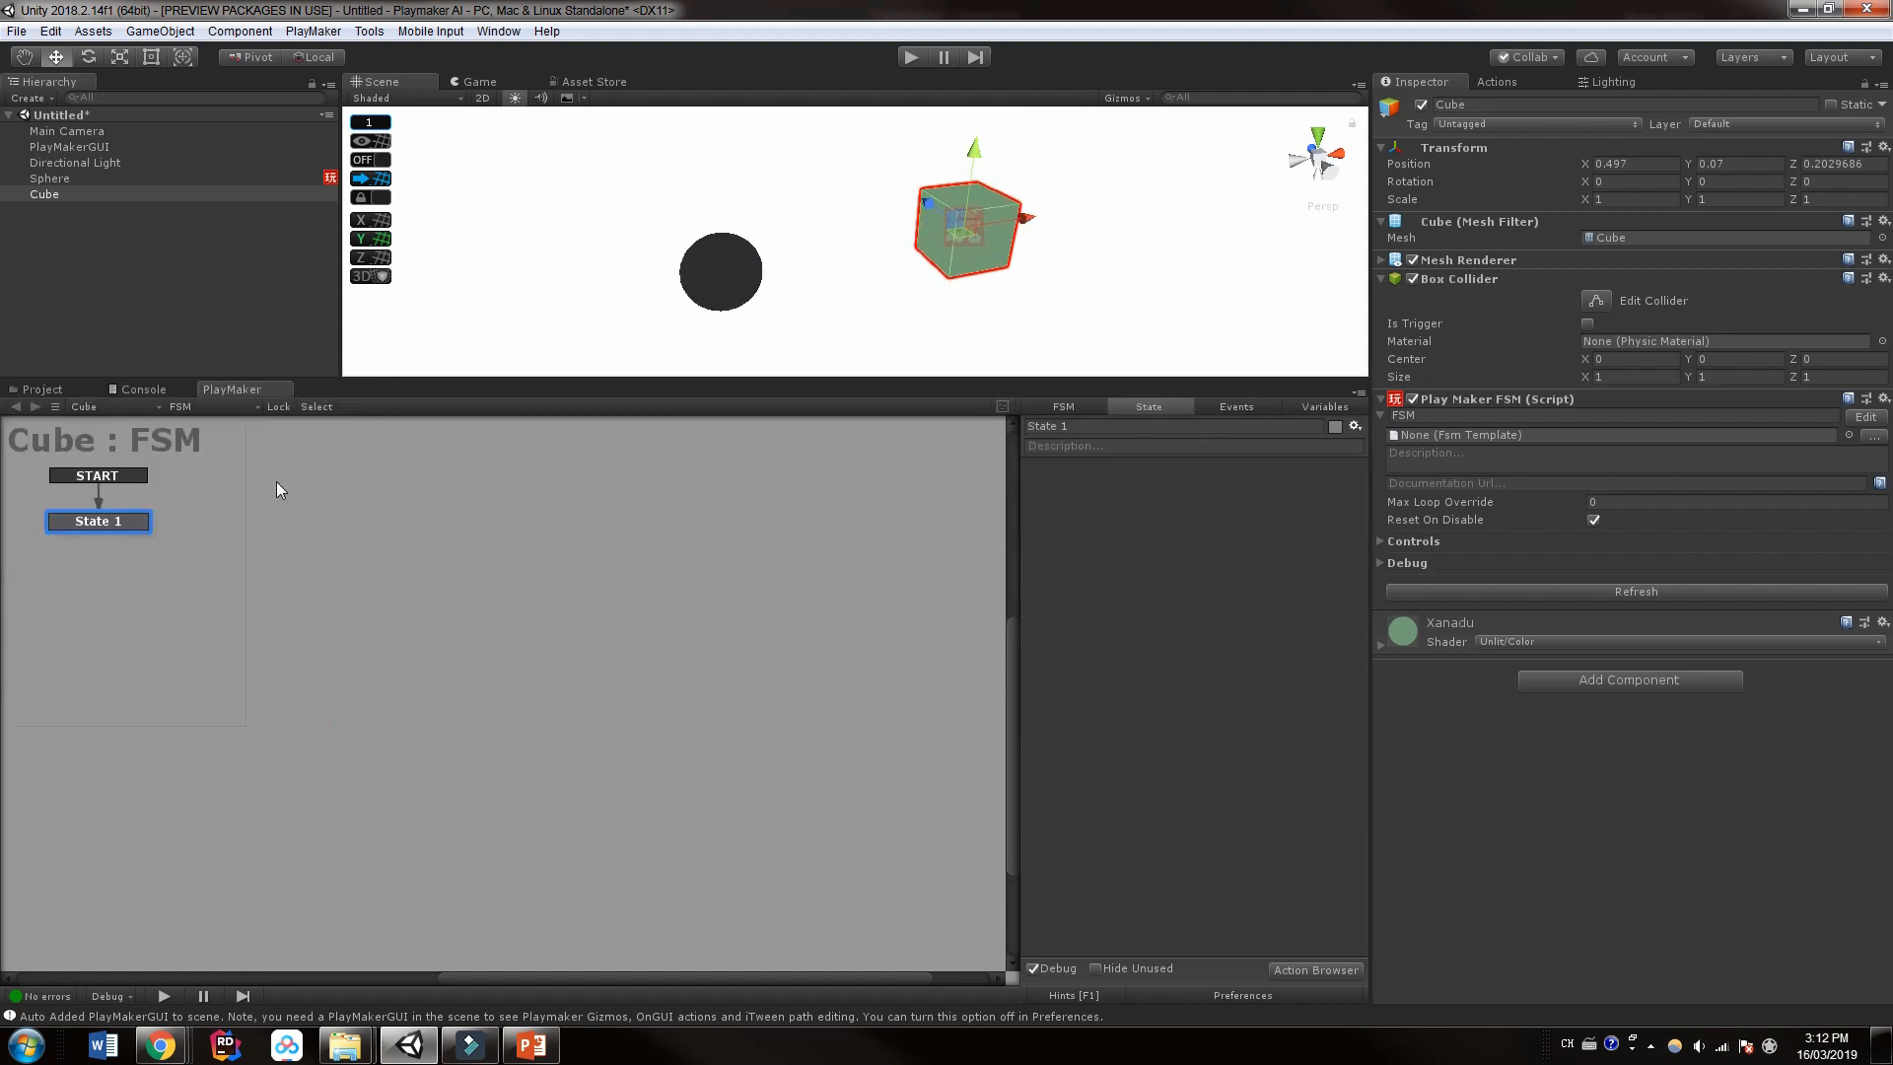
drag(99, 524, 501, 614)
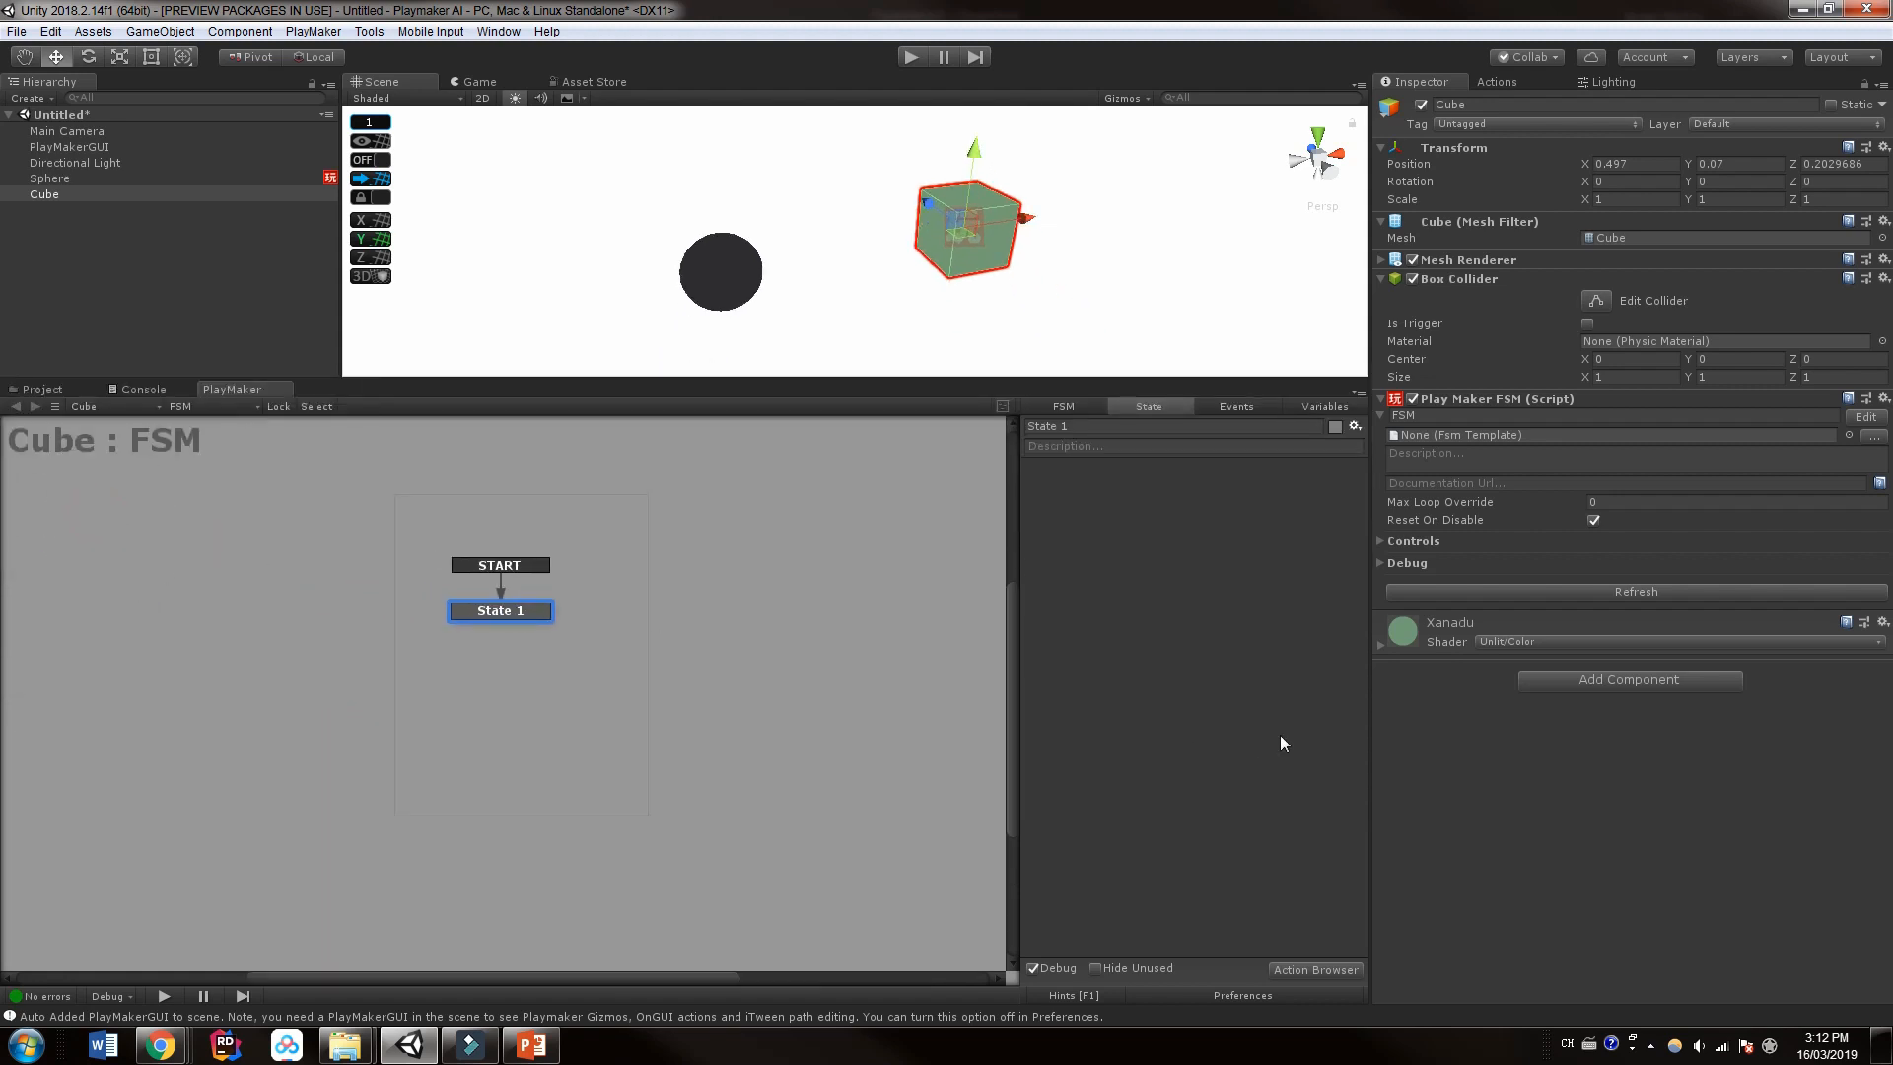
Step: Add a Raycast action with default settings to State 1 from the Action Browser
click(1505, 82)
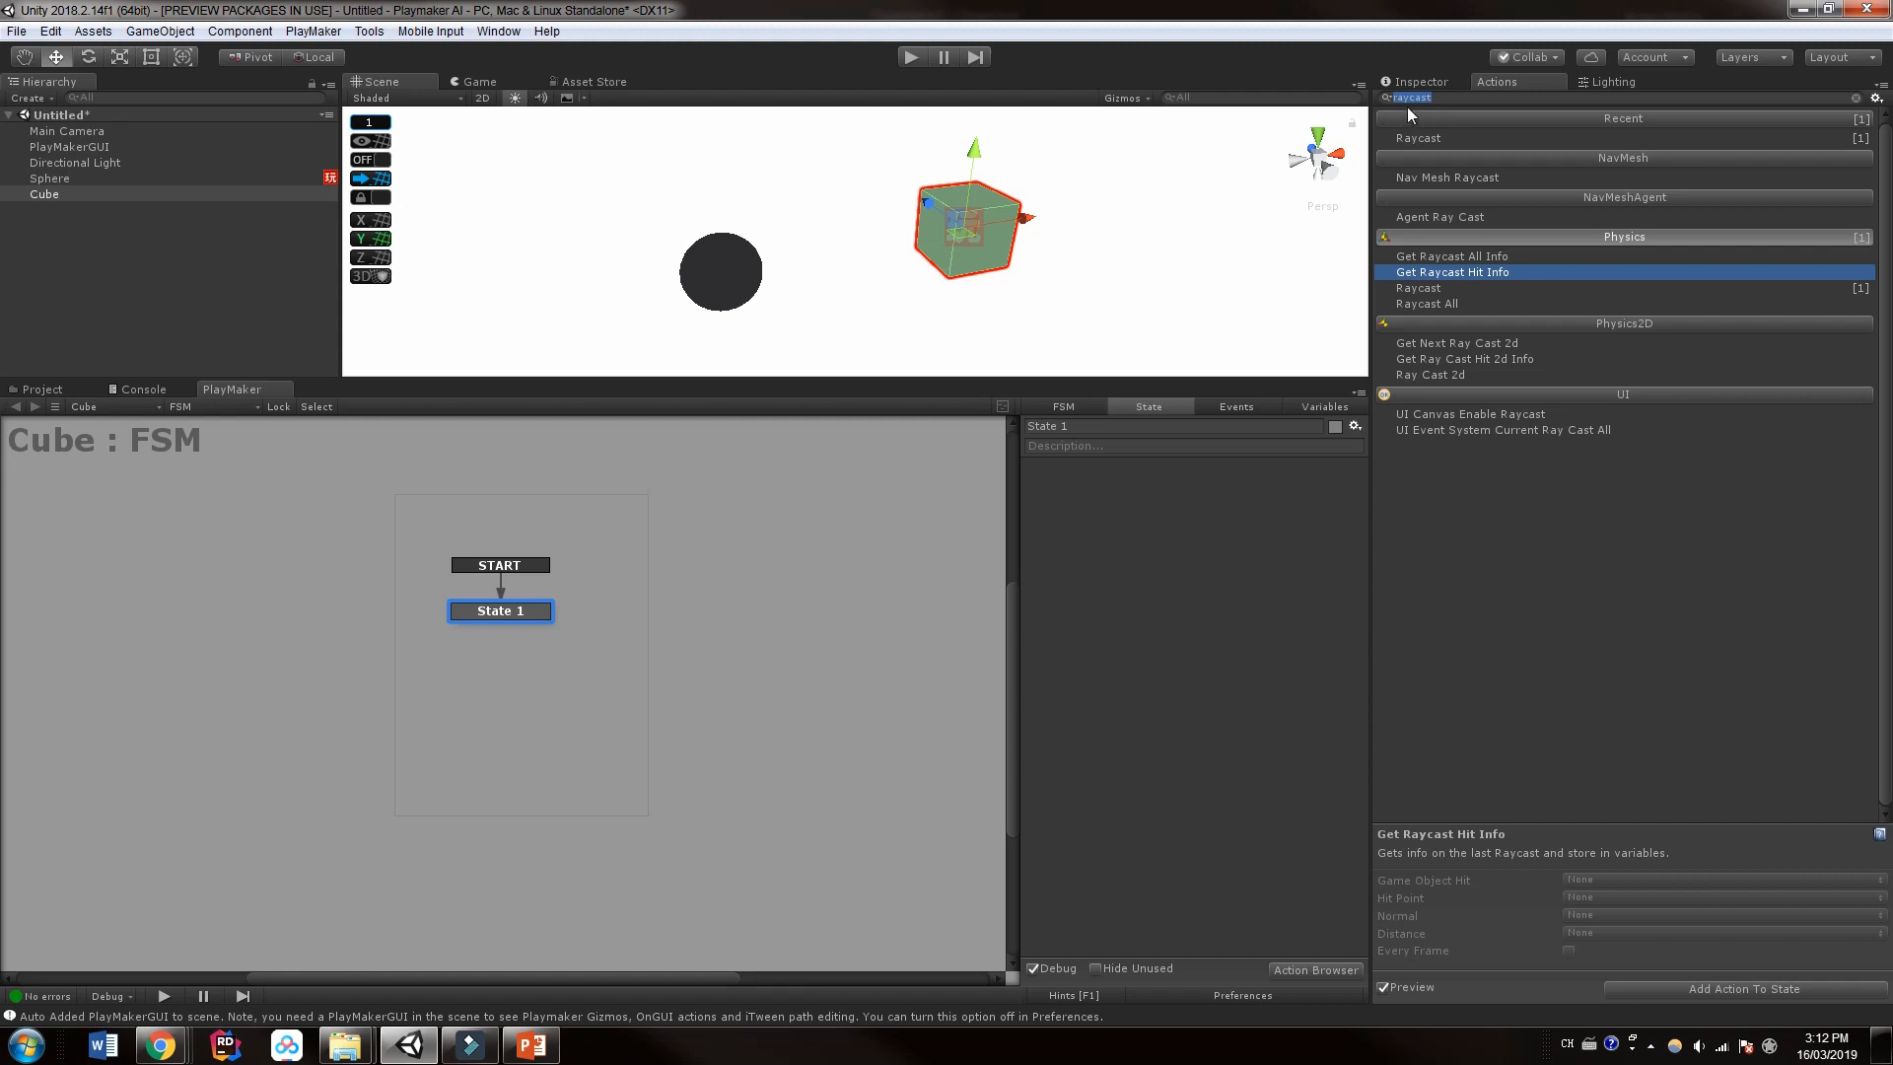
click(1457, 101)
click(1419, 289)
double_click(1418, 288)
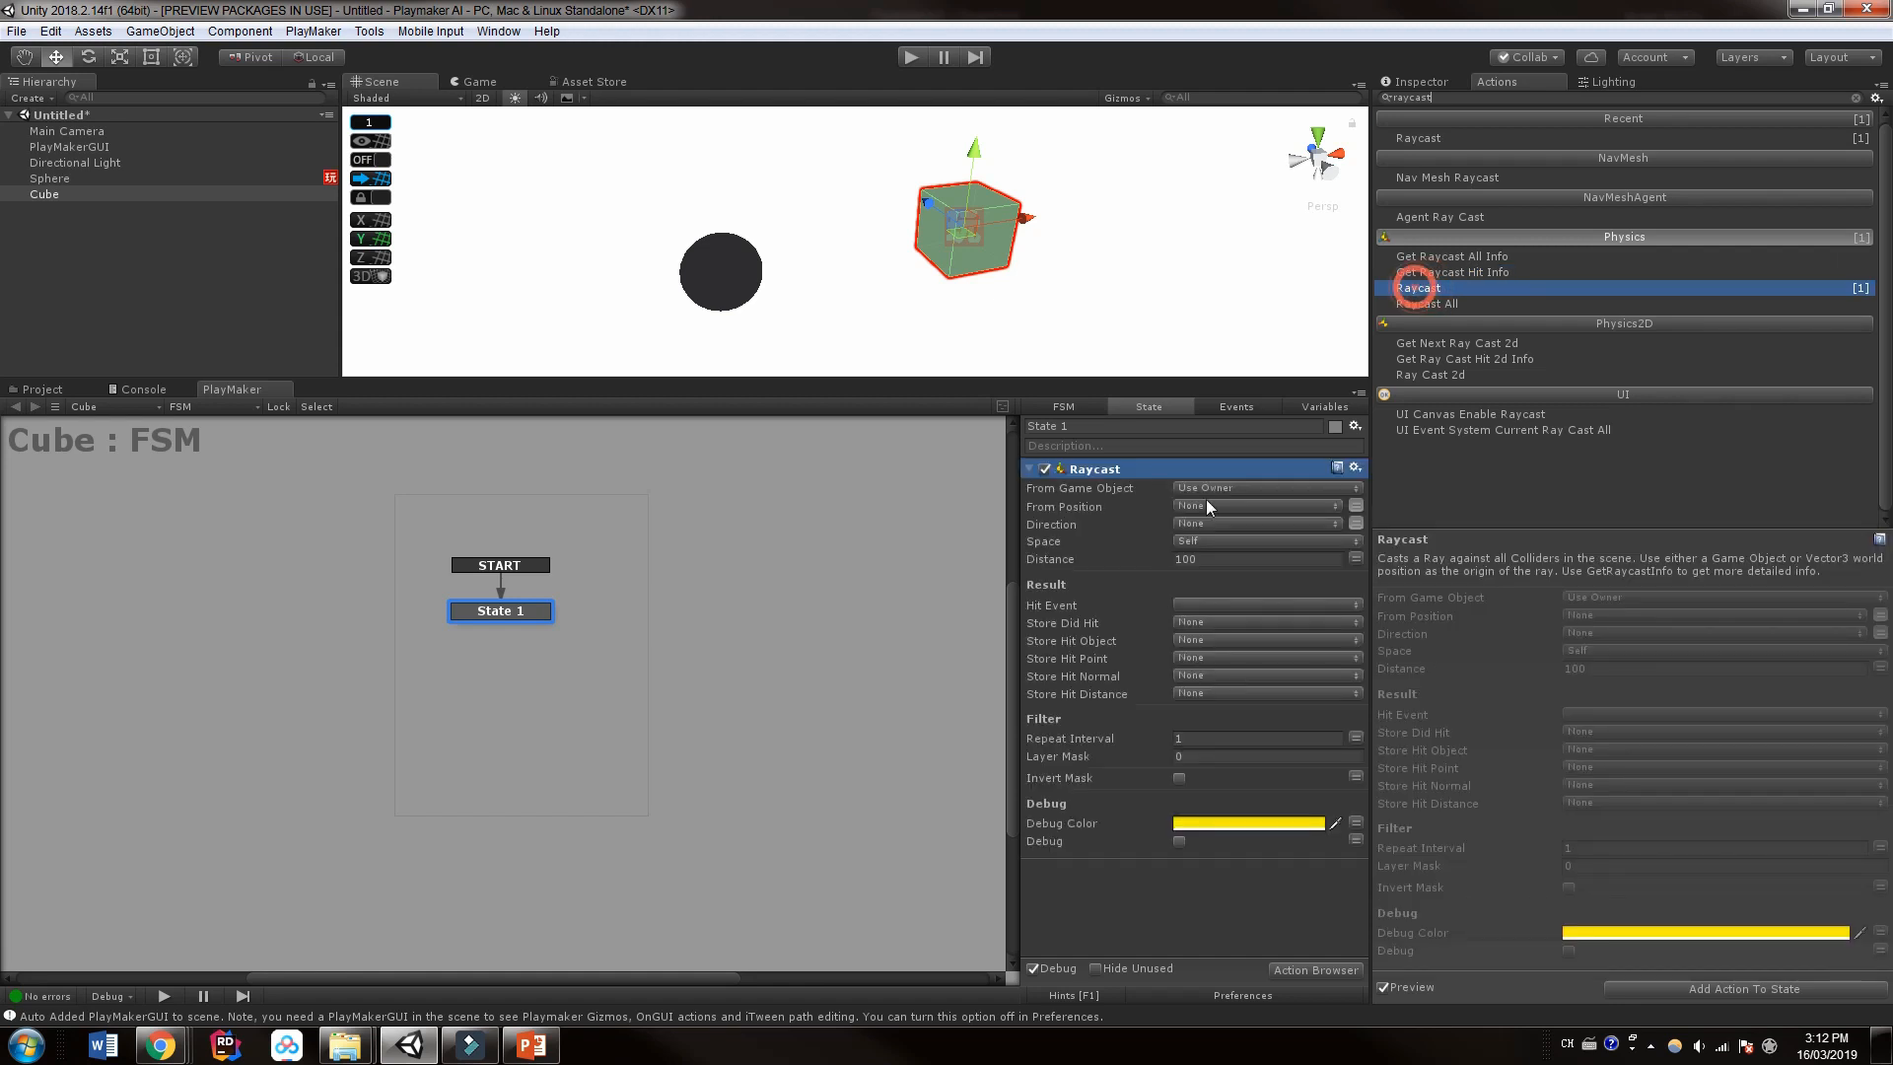
drag(1015, 541, 794, 545)
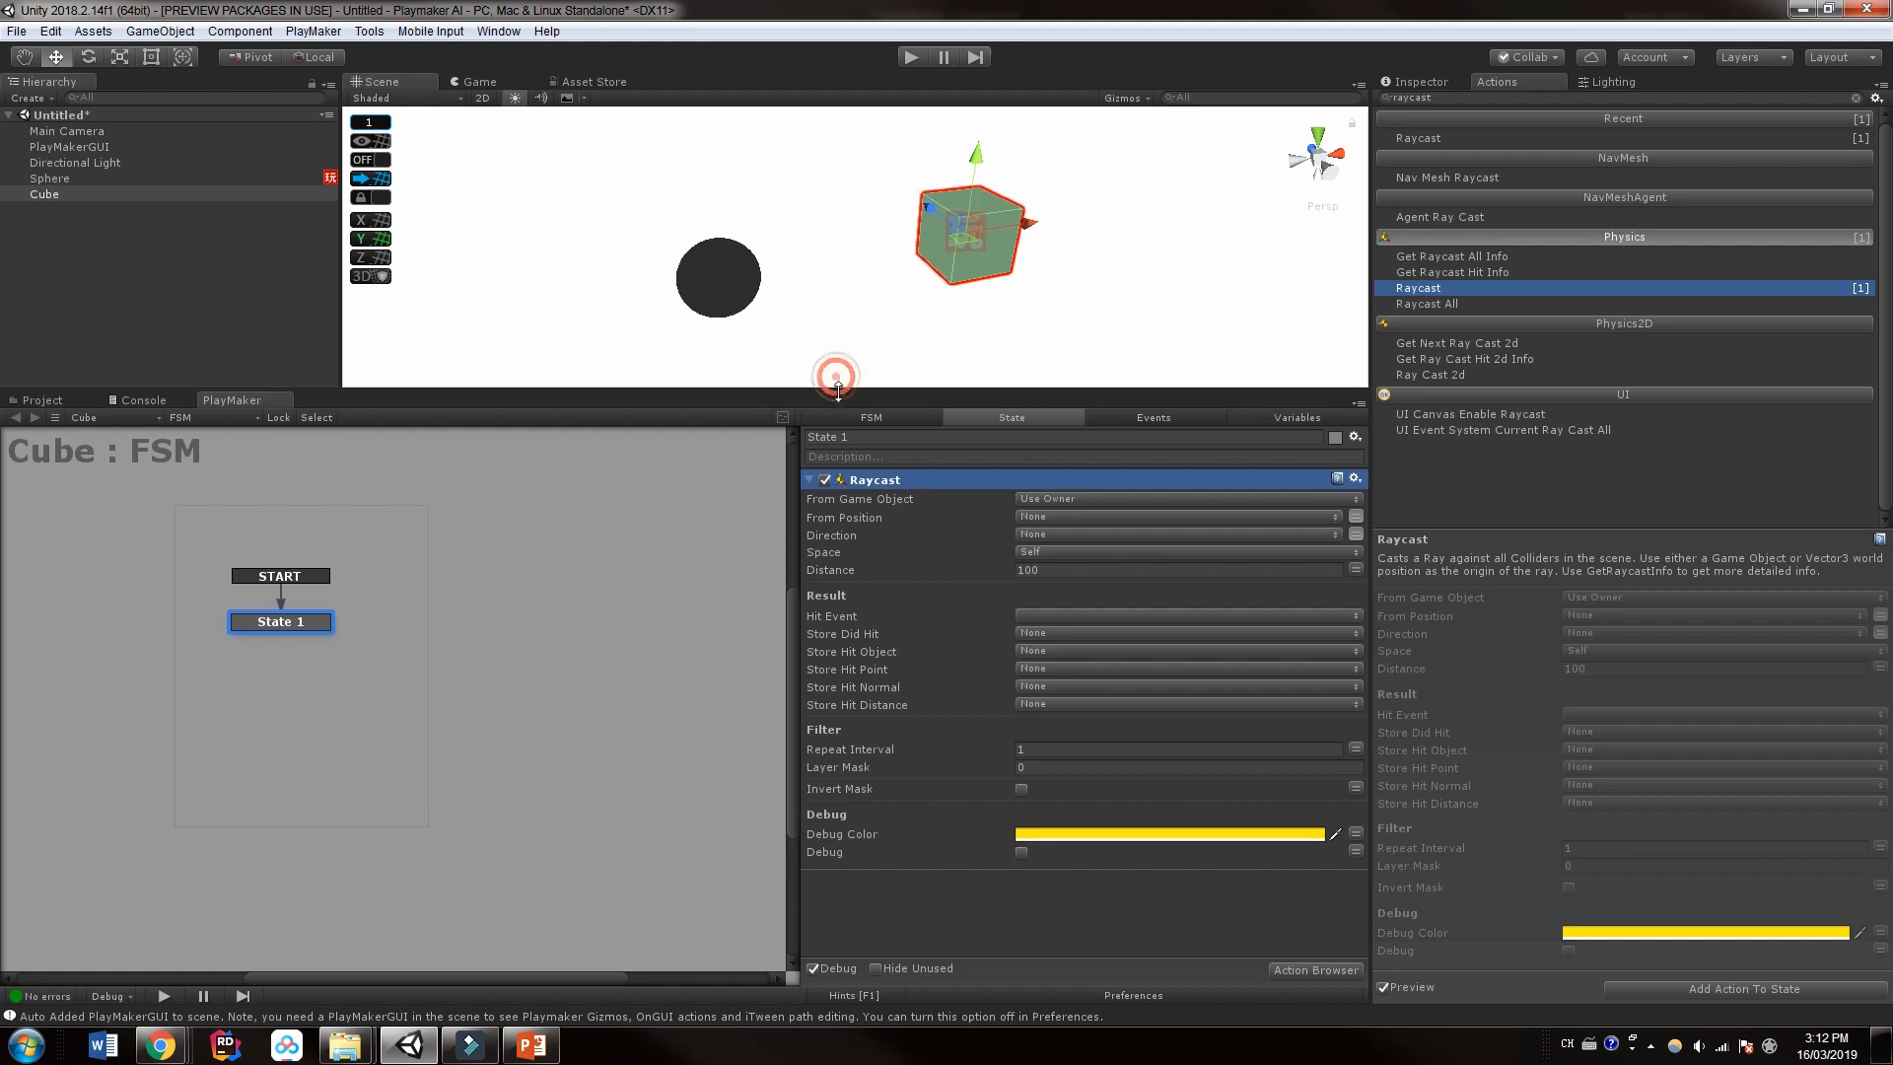
drag(835, 379, 838, 421)
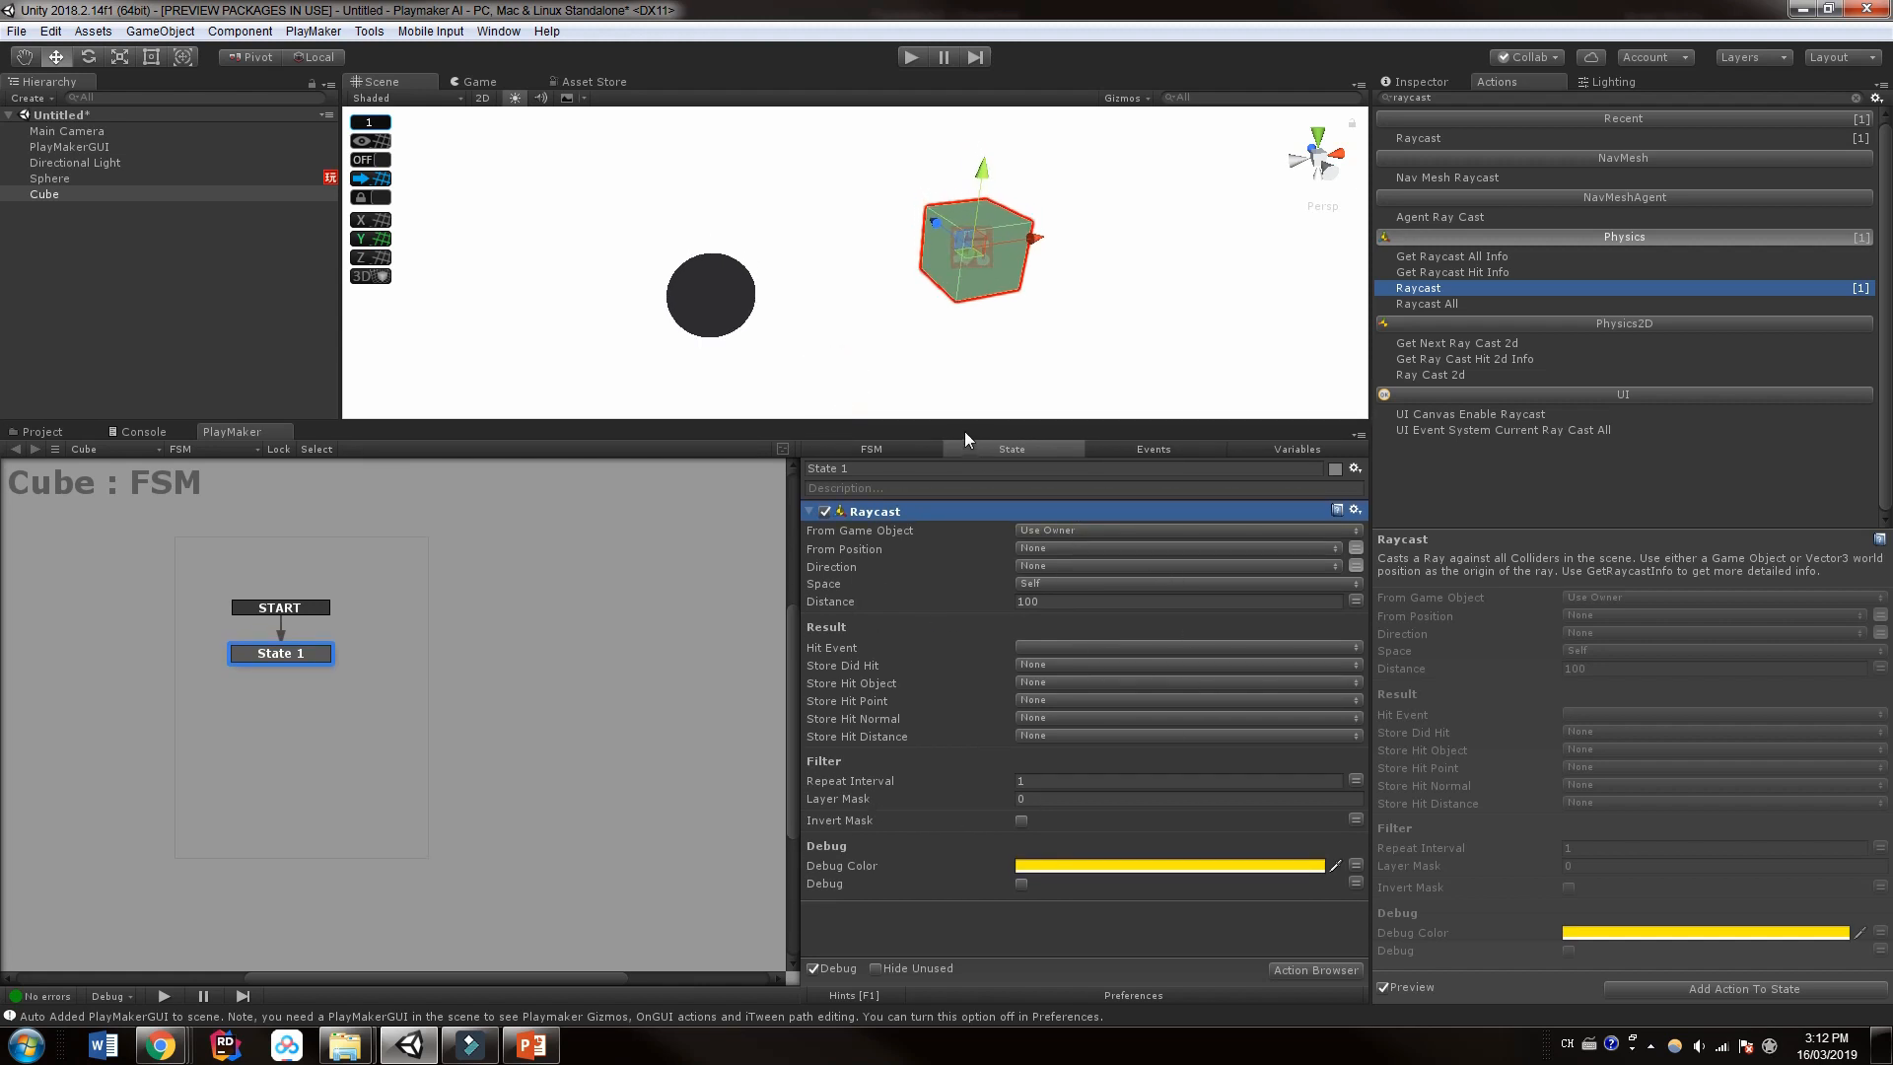
drag(964, 424, 965, 457)
Step: Orbit the Scene view around the cube and bring up the scene Lighting settings
mouse_move(930, 378)
alt+mouse_down()
mouse_move(1002, 372)
mouse_move(904, 368)
mouse_move(916, 379)
alt+mouse_up()
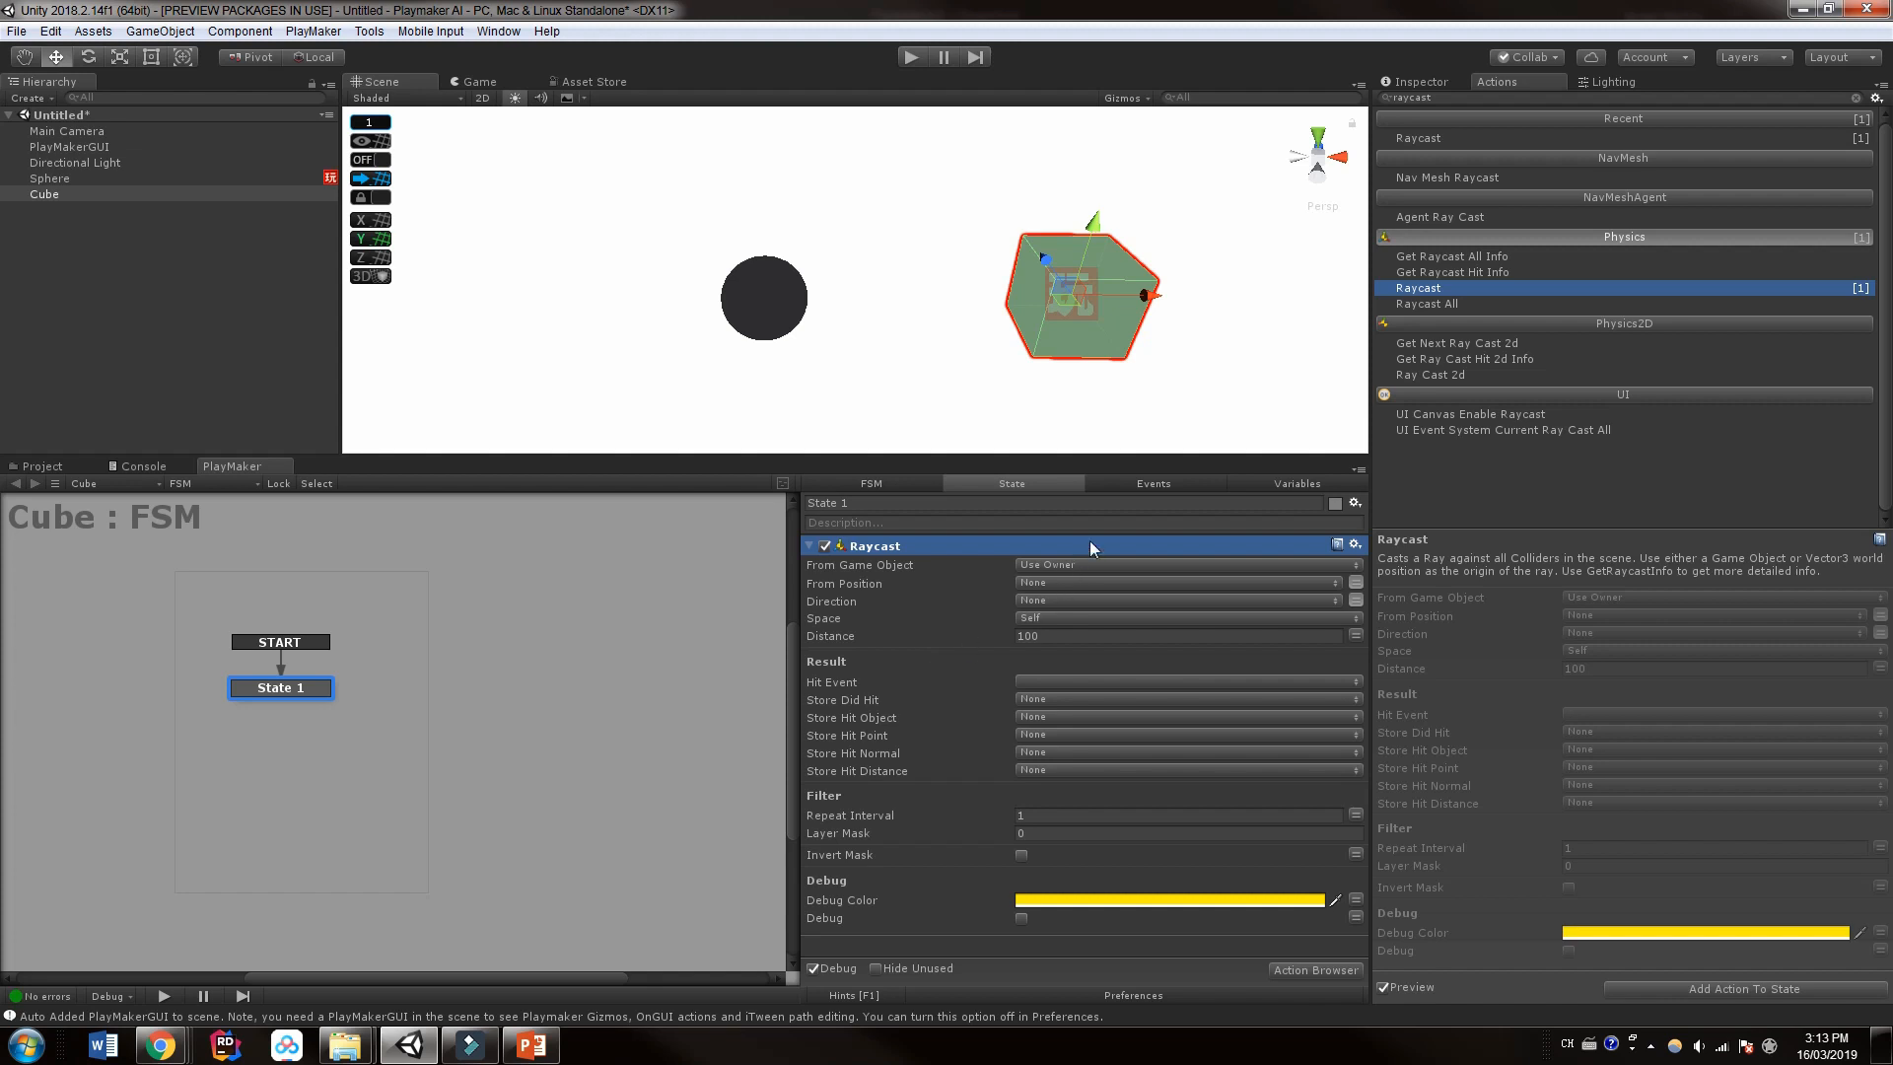
mouse_move(1153, 259)
alt+mouse_down()
mouse_move(1031, 309)
mouse_move(868, 317)
alt+mouse_up()
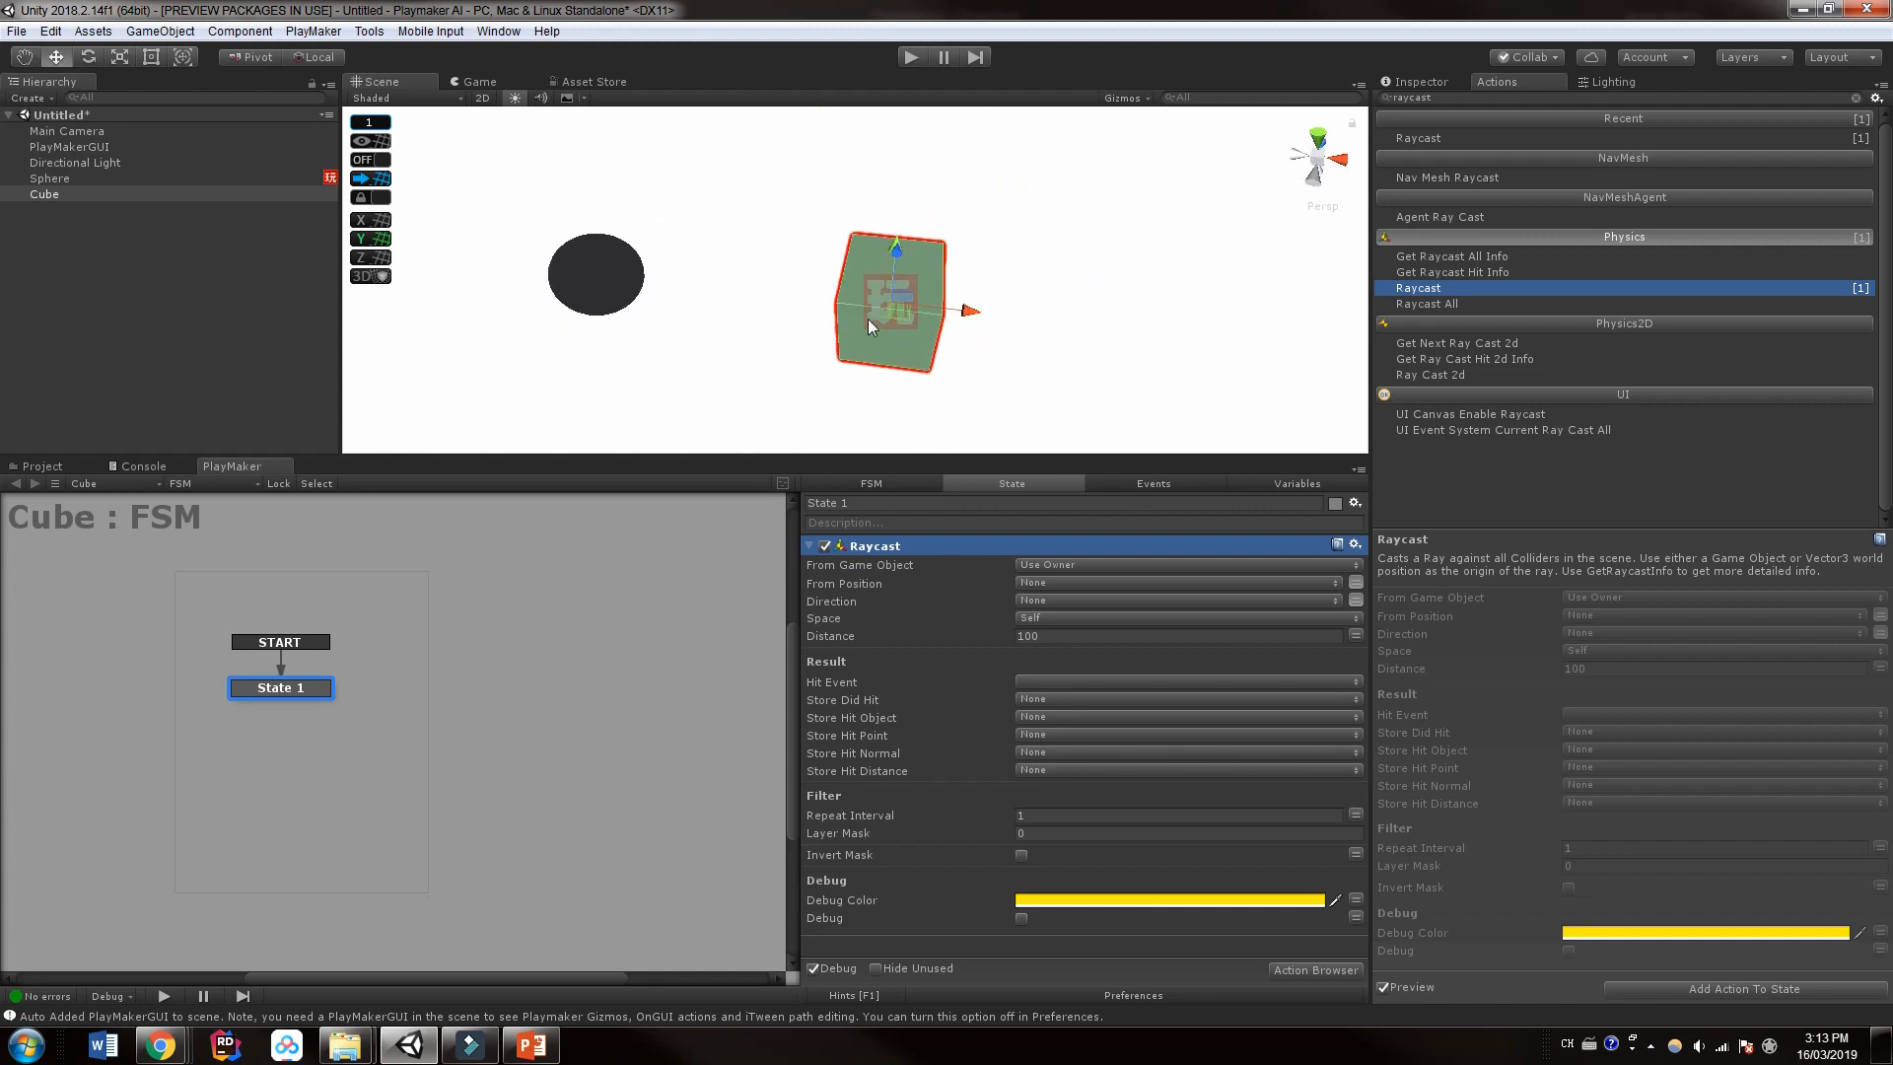
mouse_move(890, 292)
alt+mouse_down()
mouse_move(1154, 234)
mouse_move(1045, 325)
mouse_move(1162, 193)
mouse_move(1258, 167)
alt+mouse_up()
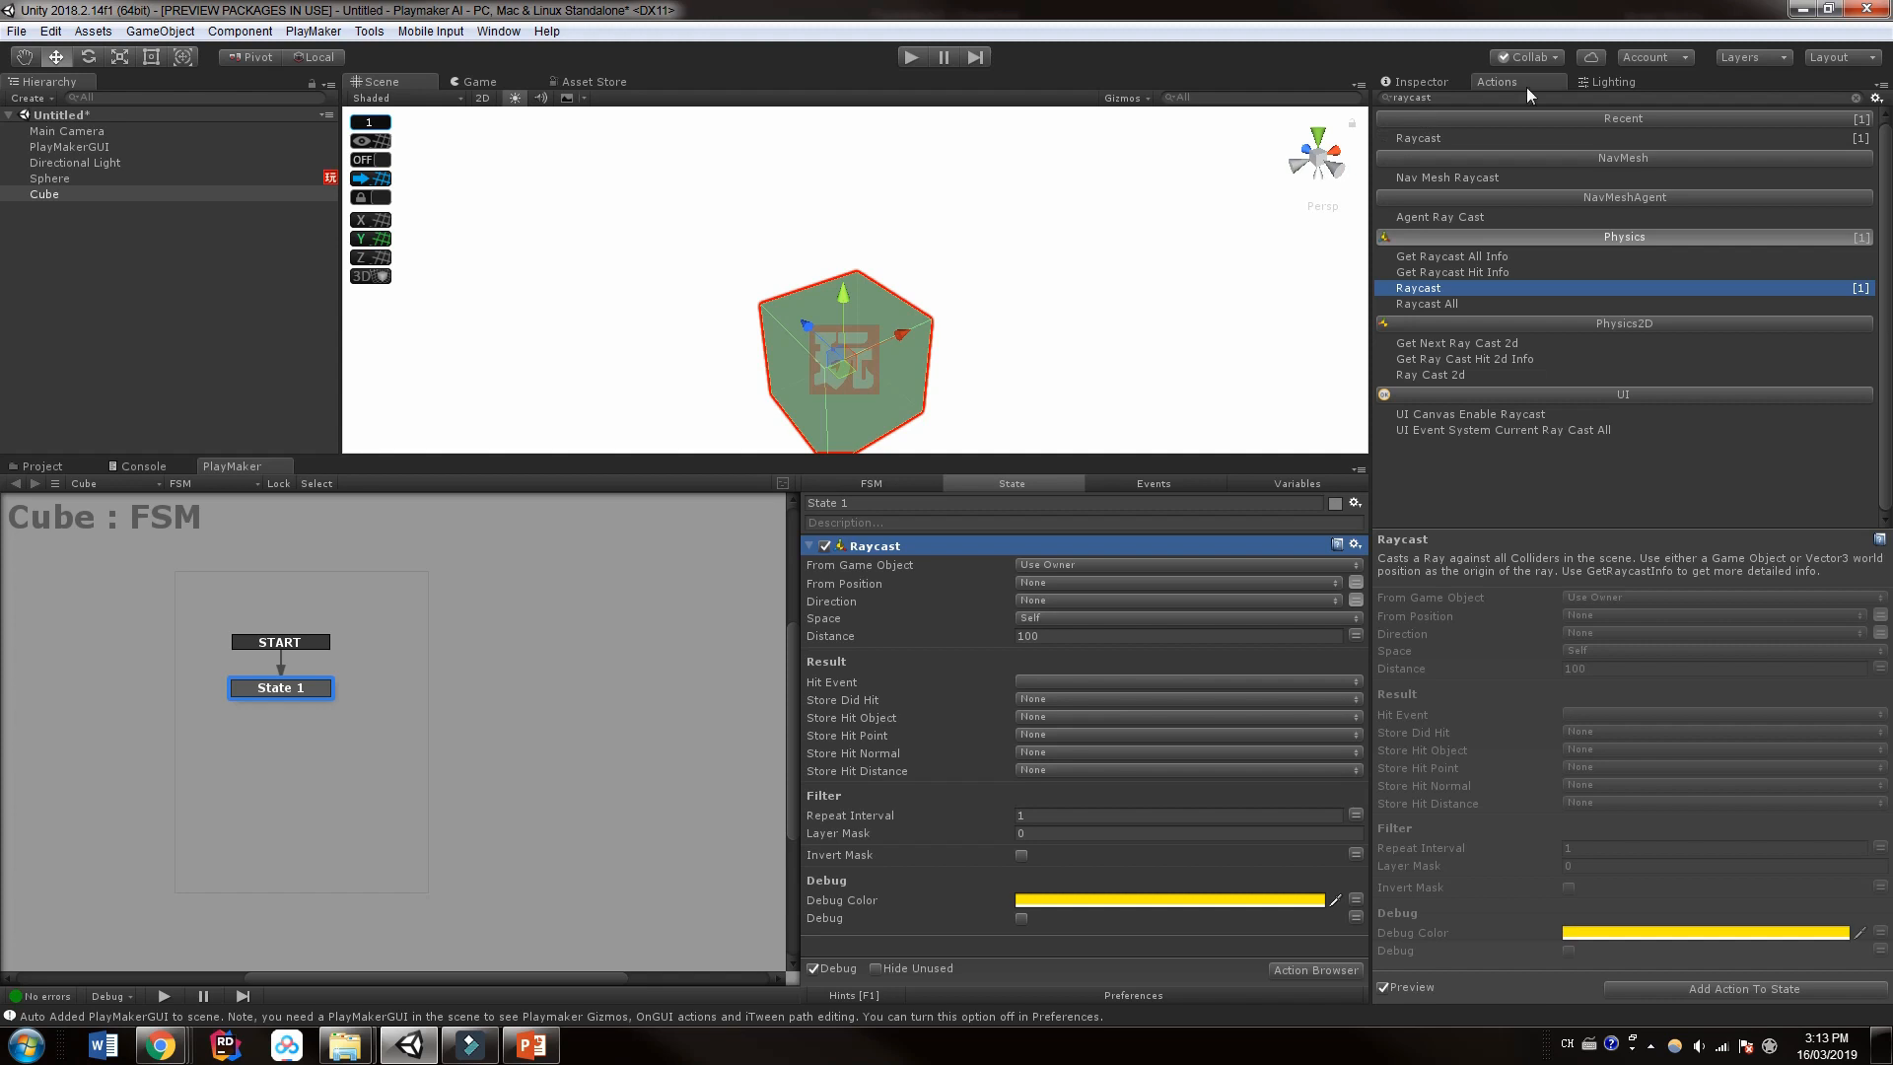
click(1612, 81)
scroll(1620, 233, up, 5)
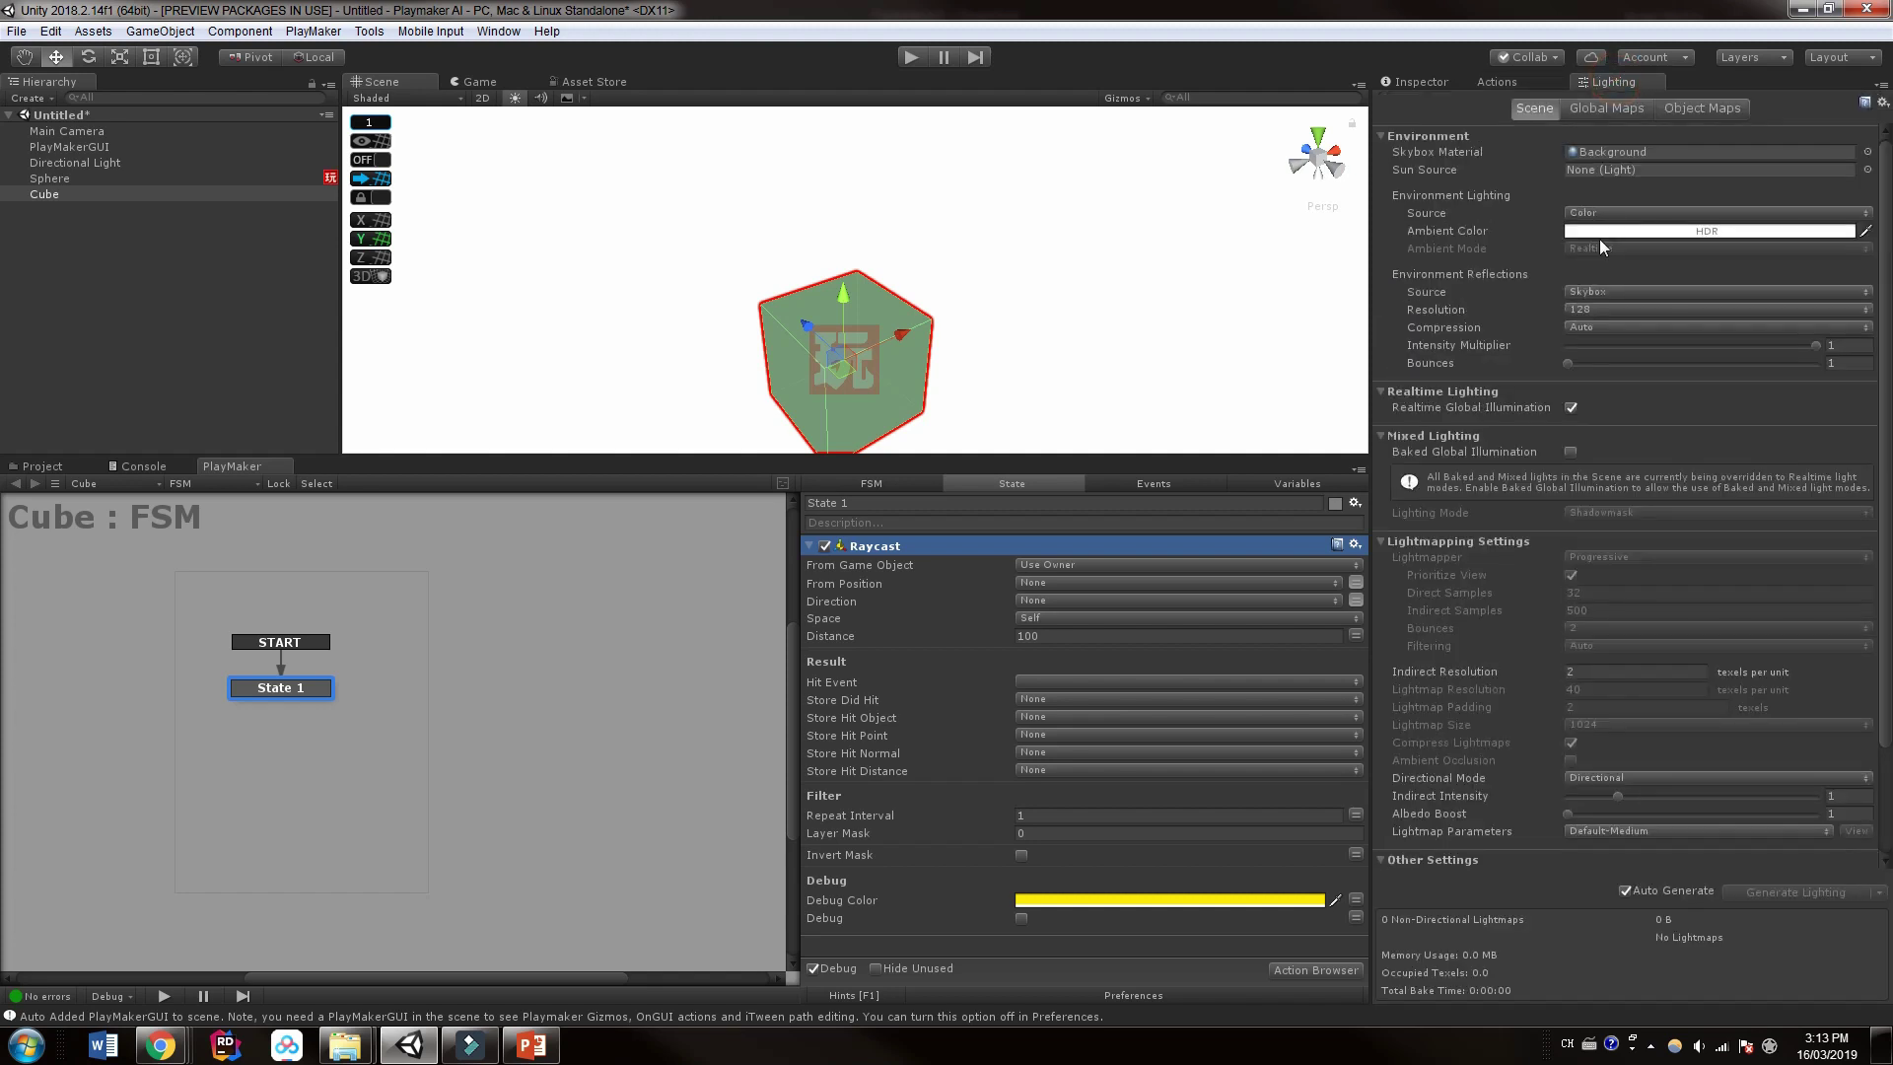
Step: Set the scene's Skybox Material to None, leaving a plain grey background
click(1868, 151)
click(1078, 203)
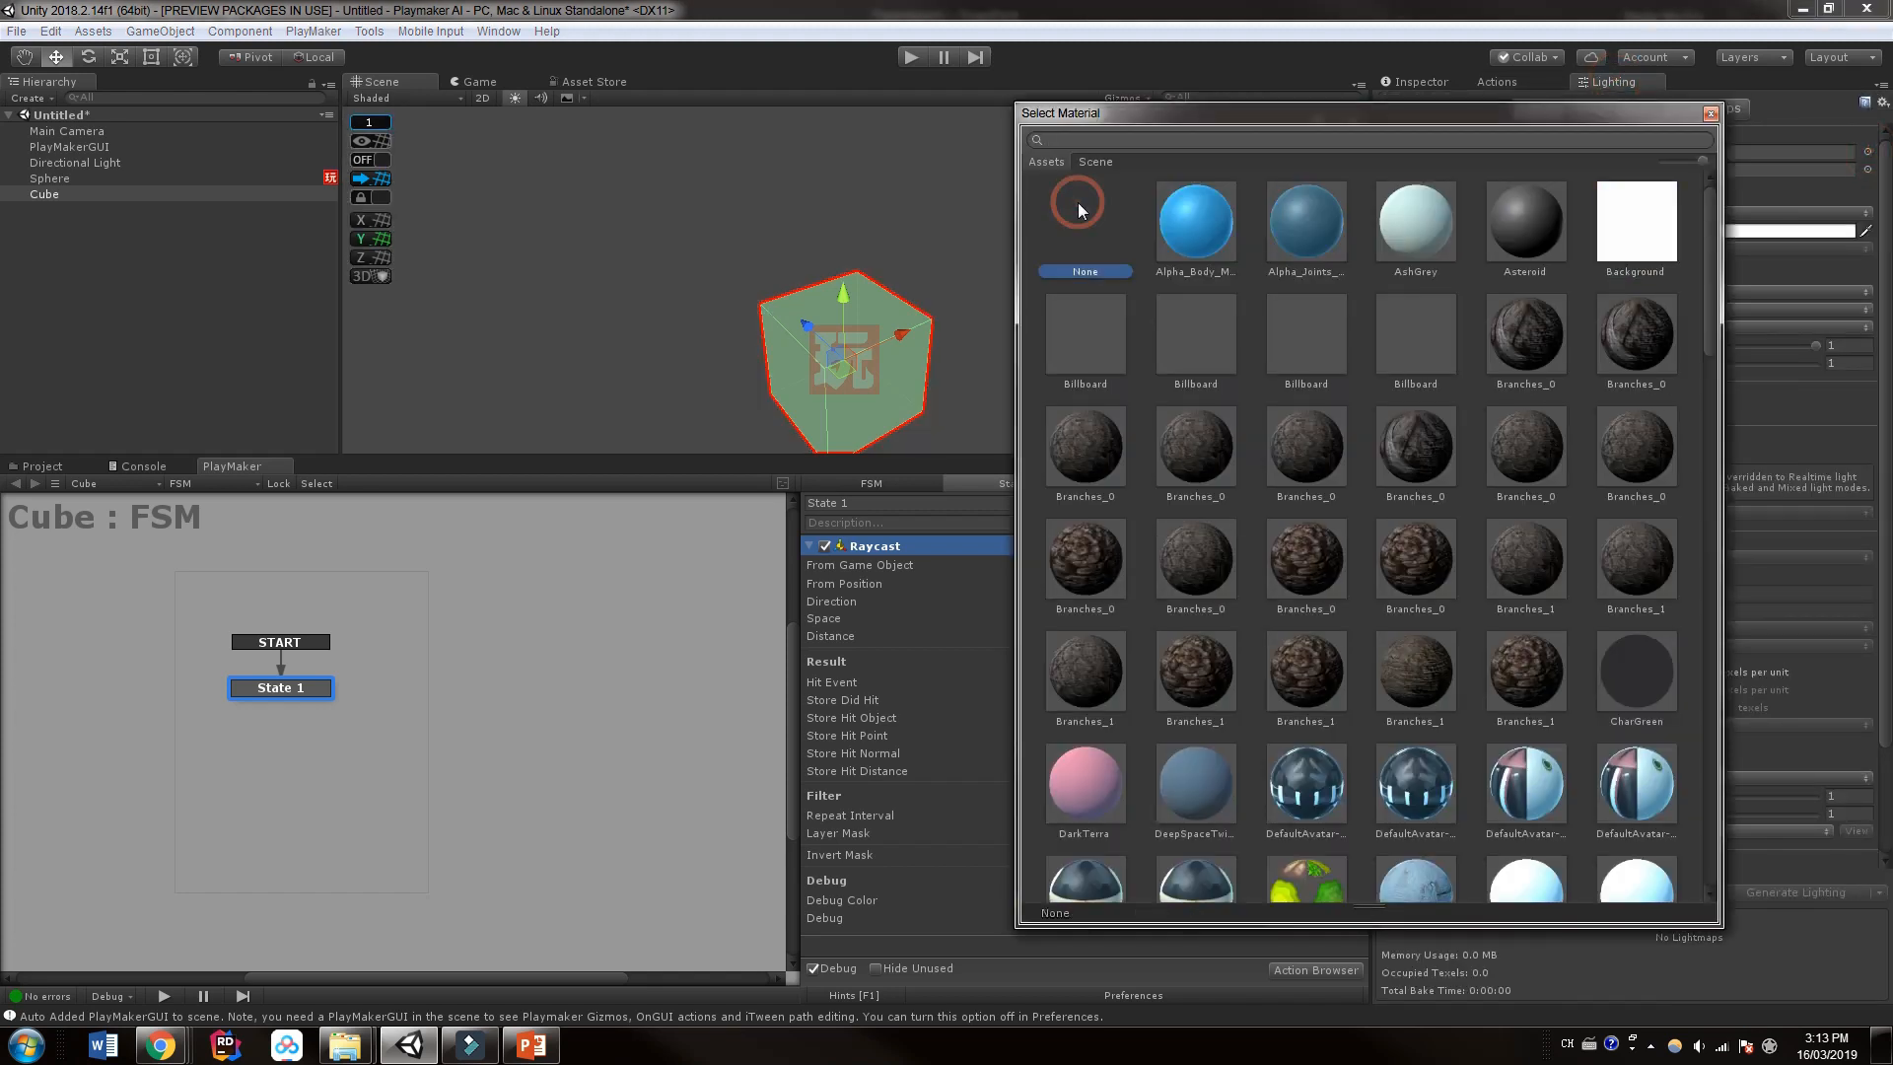
double_click(1078, 204)
middle_drag(1001, 231, 1188, 251)
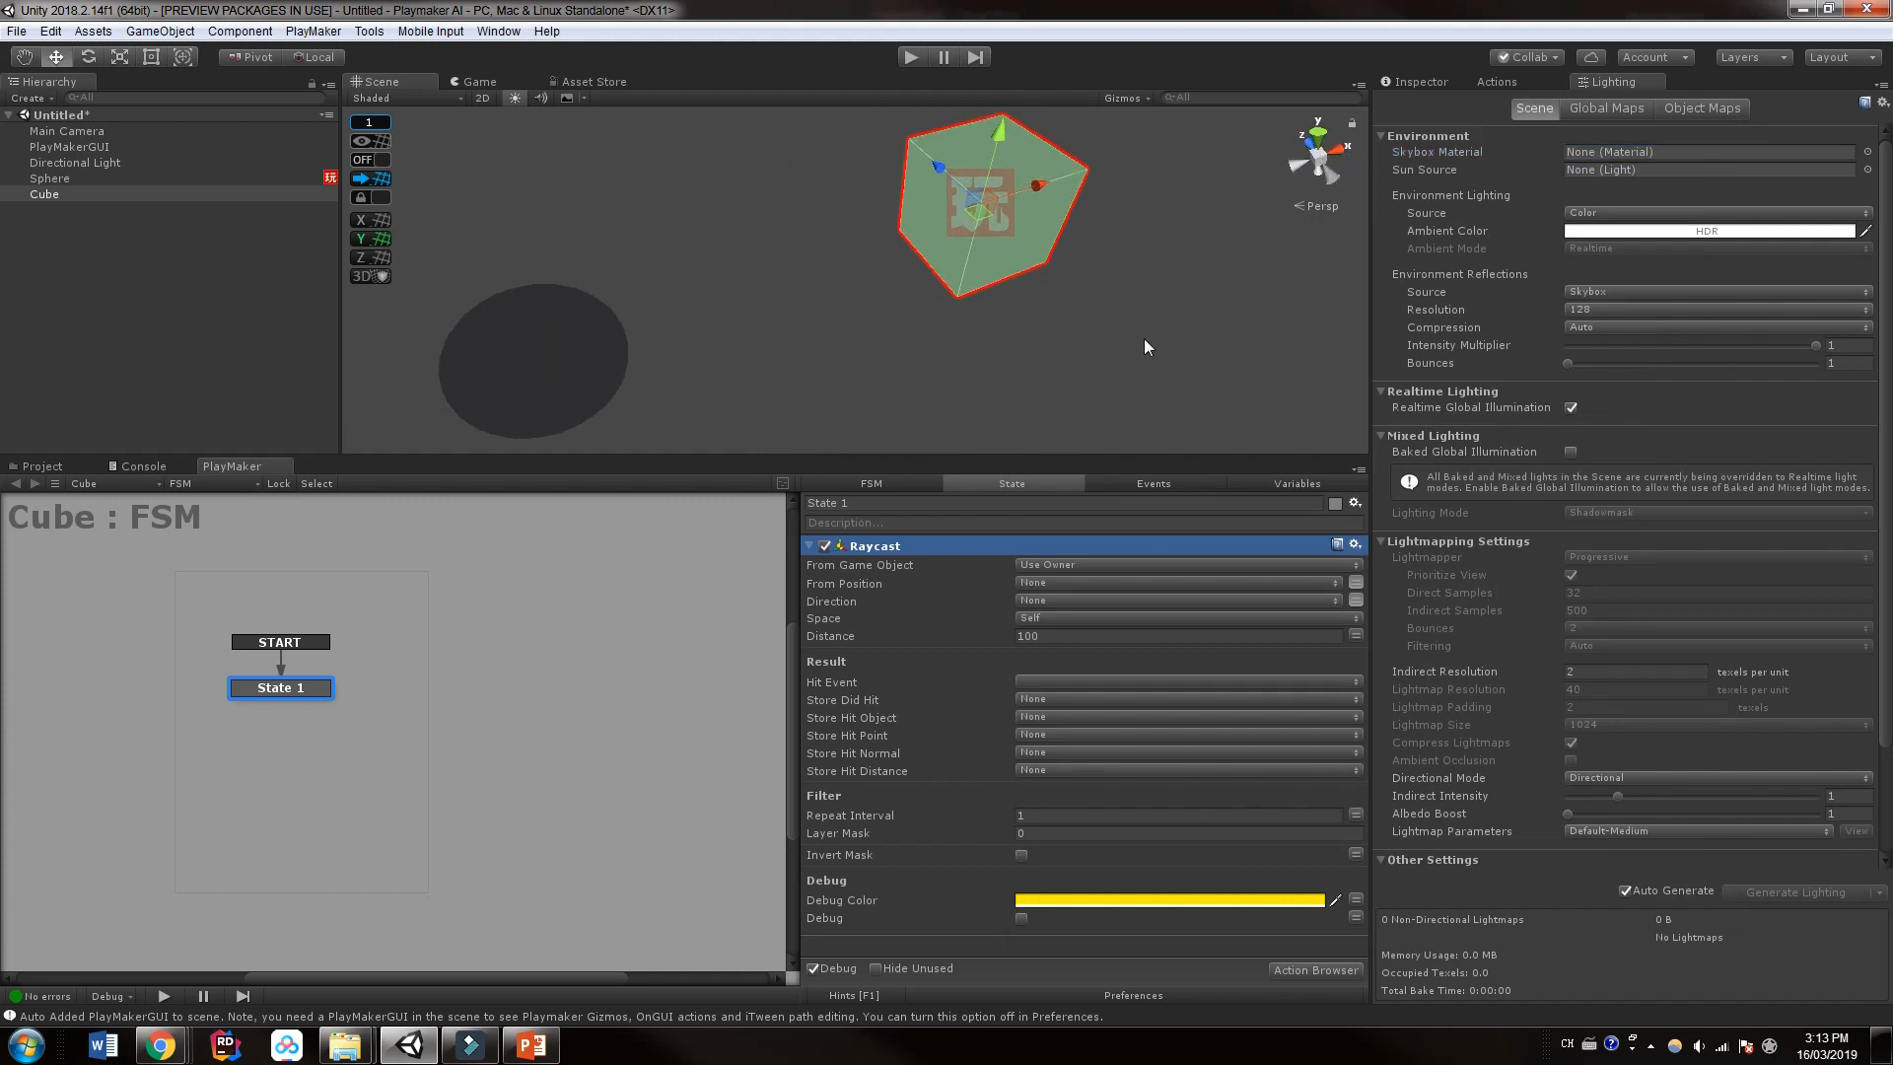
mouse_move(1142, 339)
alt+mouse_down()
mouse_move(1077, 347)
mouse_move(1091, 281)
alt+mouse_up()
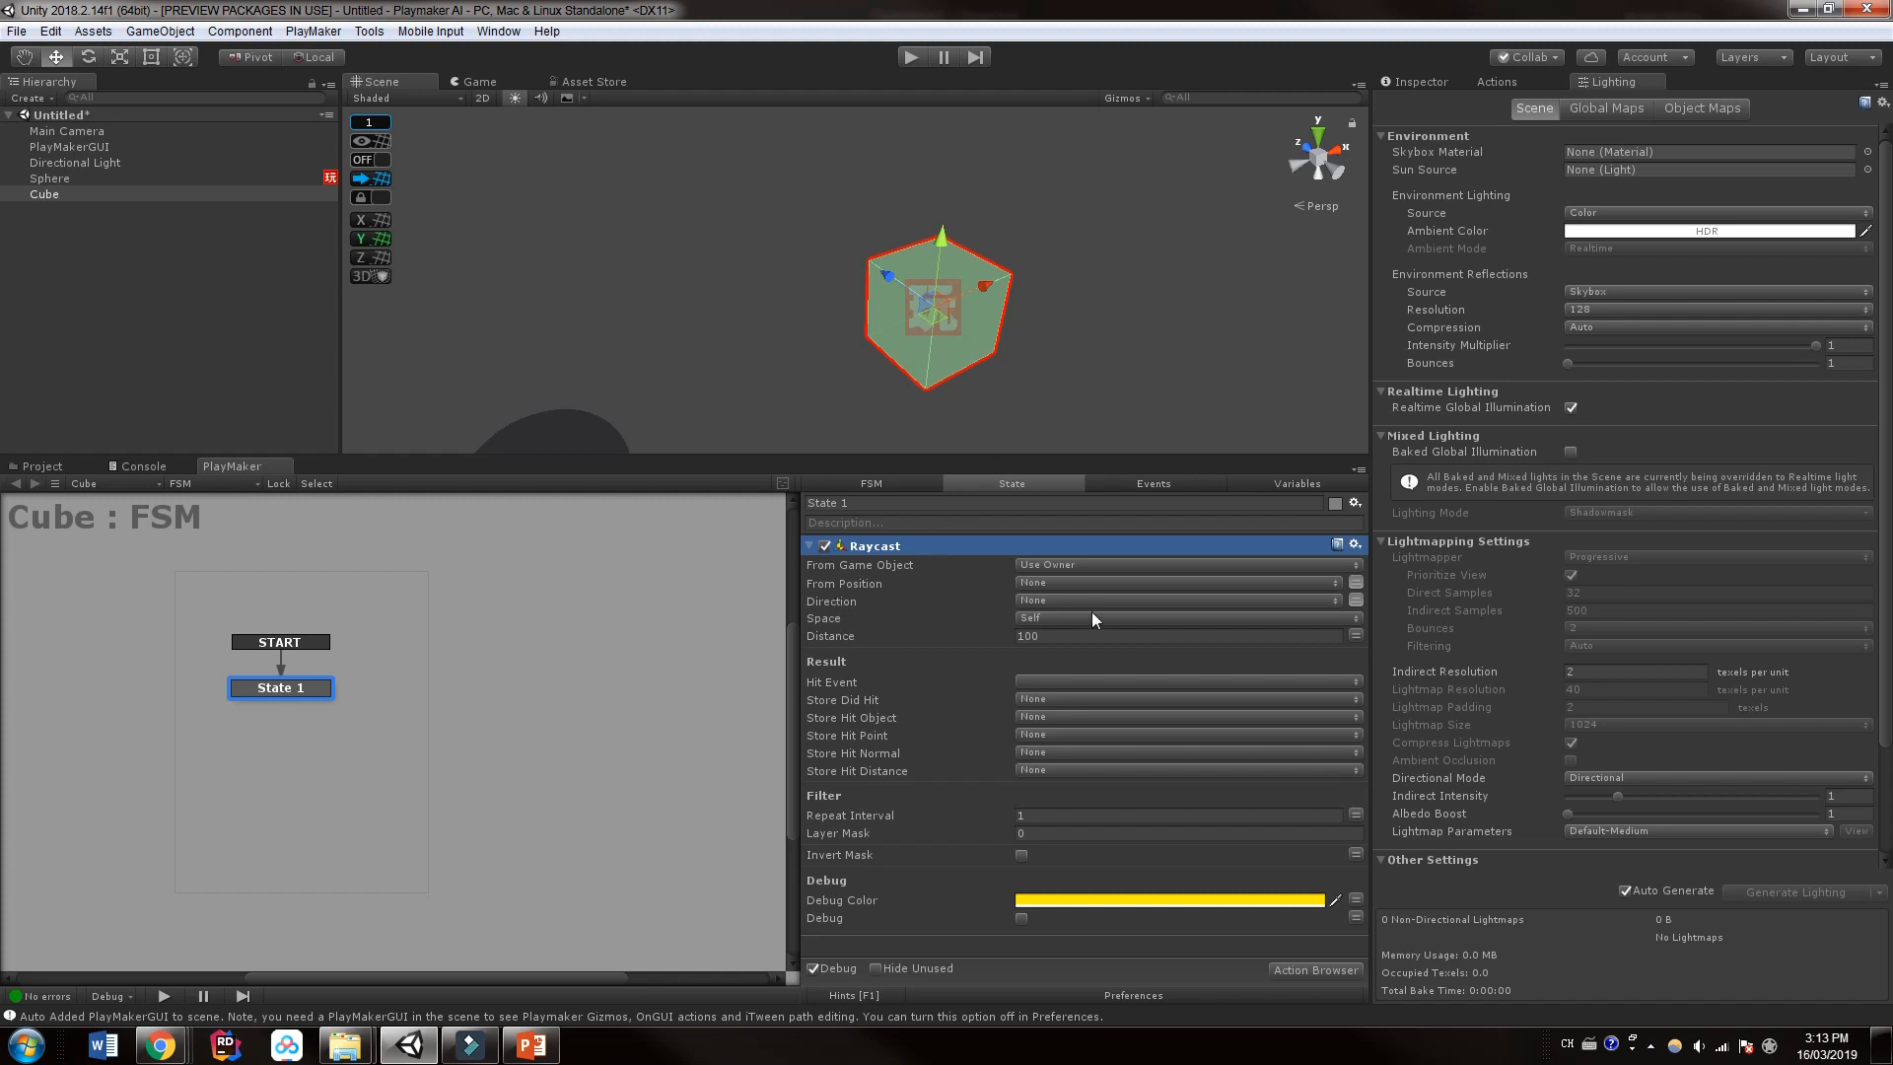
Step: Set the Raycast Direction to the fixed vector X 0, Y 0, Z 1
click(1354, 600)
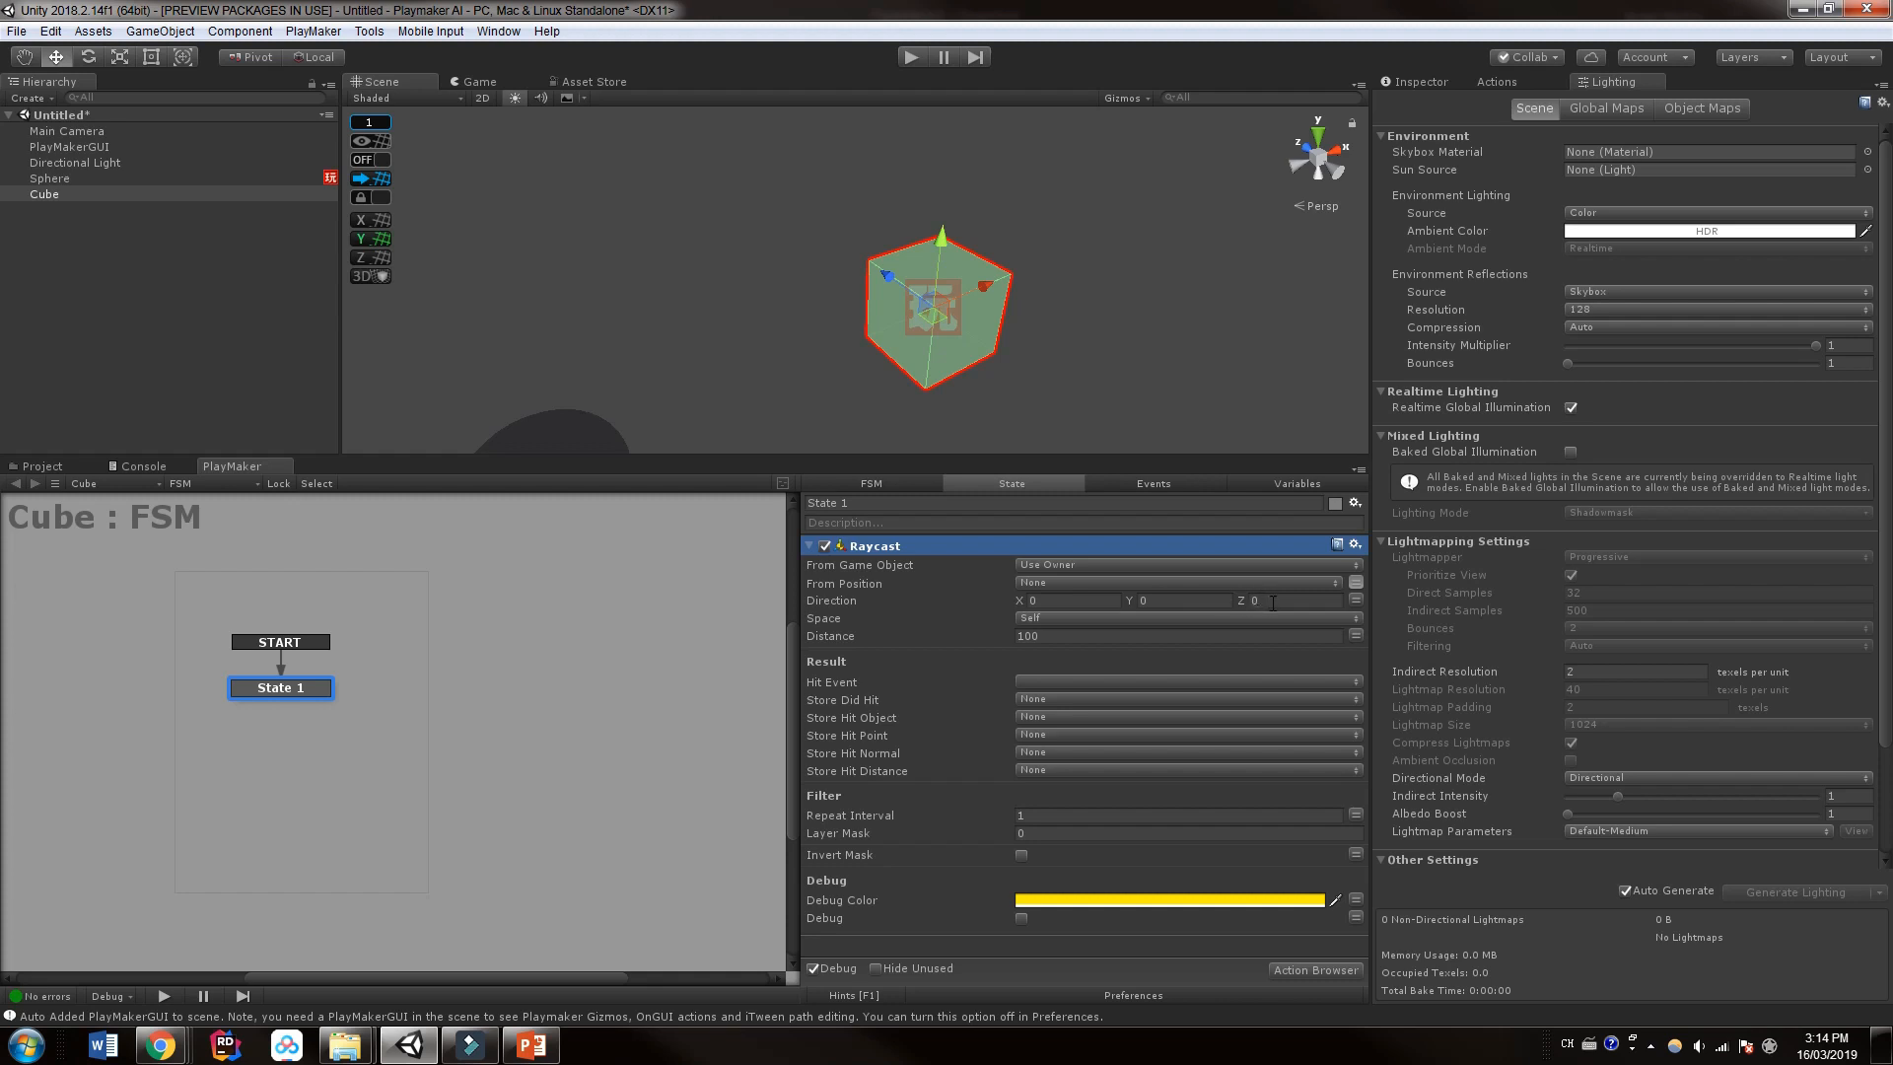
text(1)
text(-)
click(1202, 602)
text(1)
click(1275, 602)
text(1)
click(1149, 601)
scroll(874, 346, down, 3)
scroll(886, 391, down, 1)
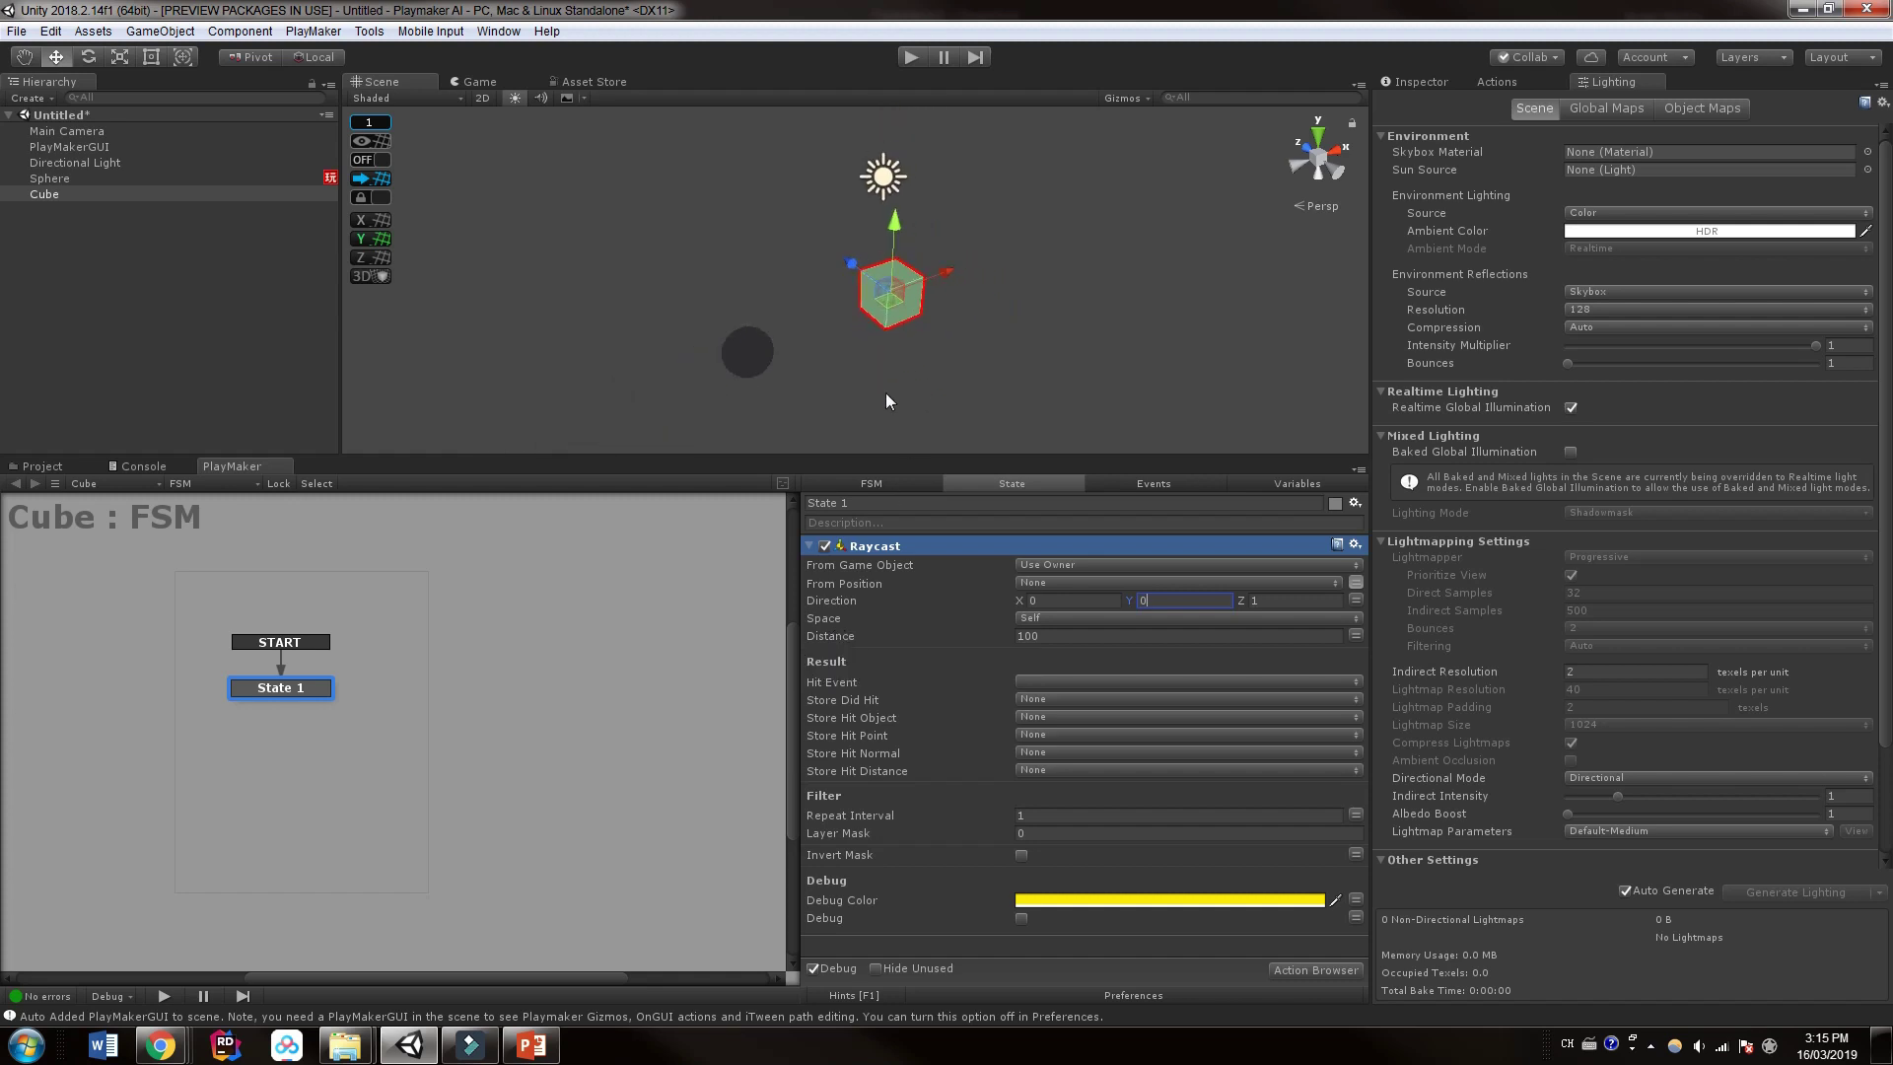
click(1052, 635)
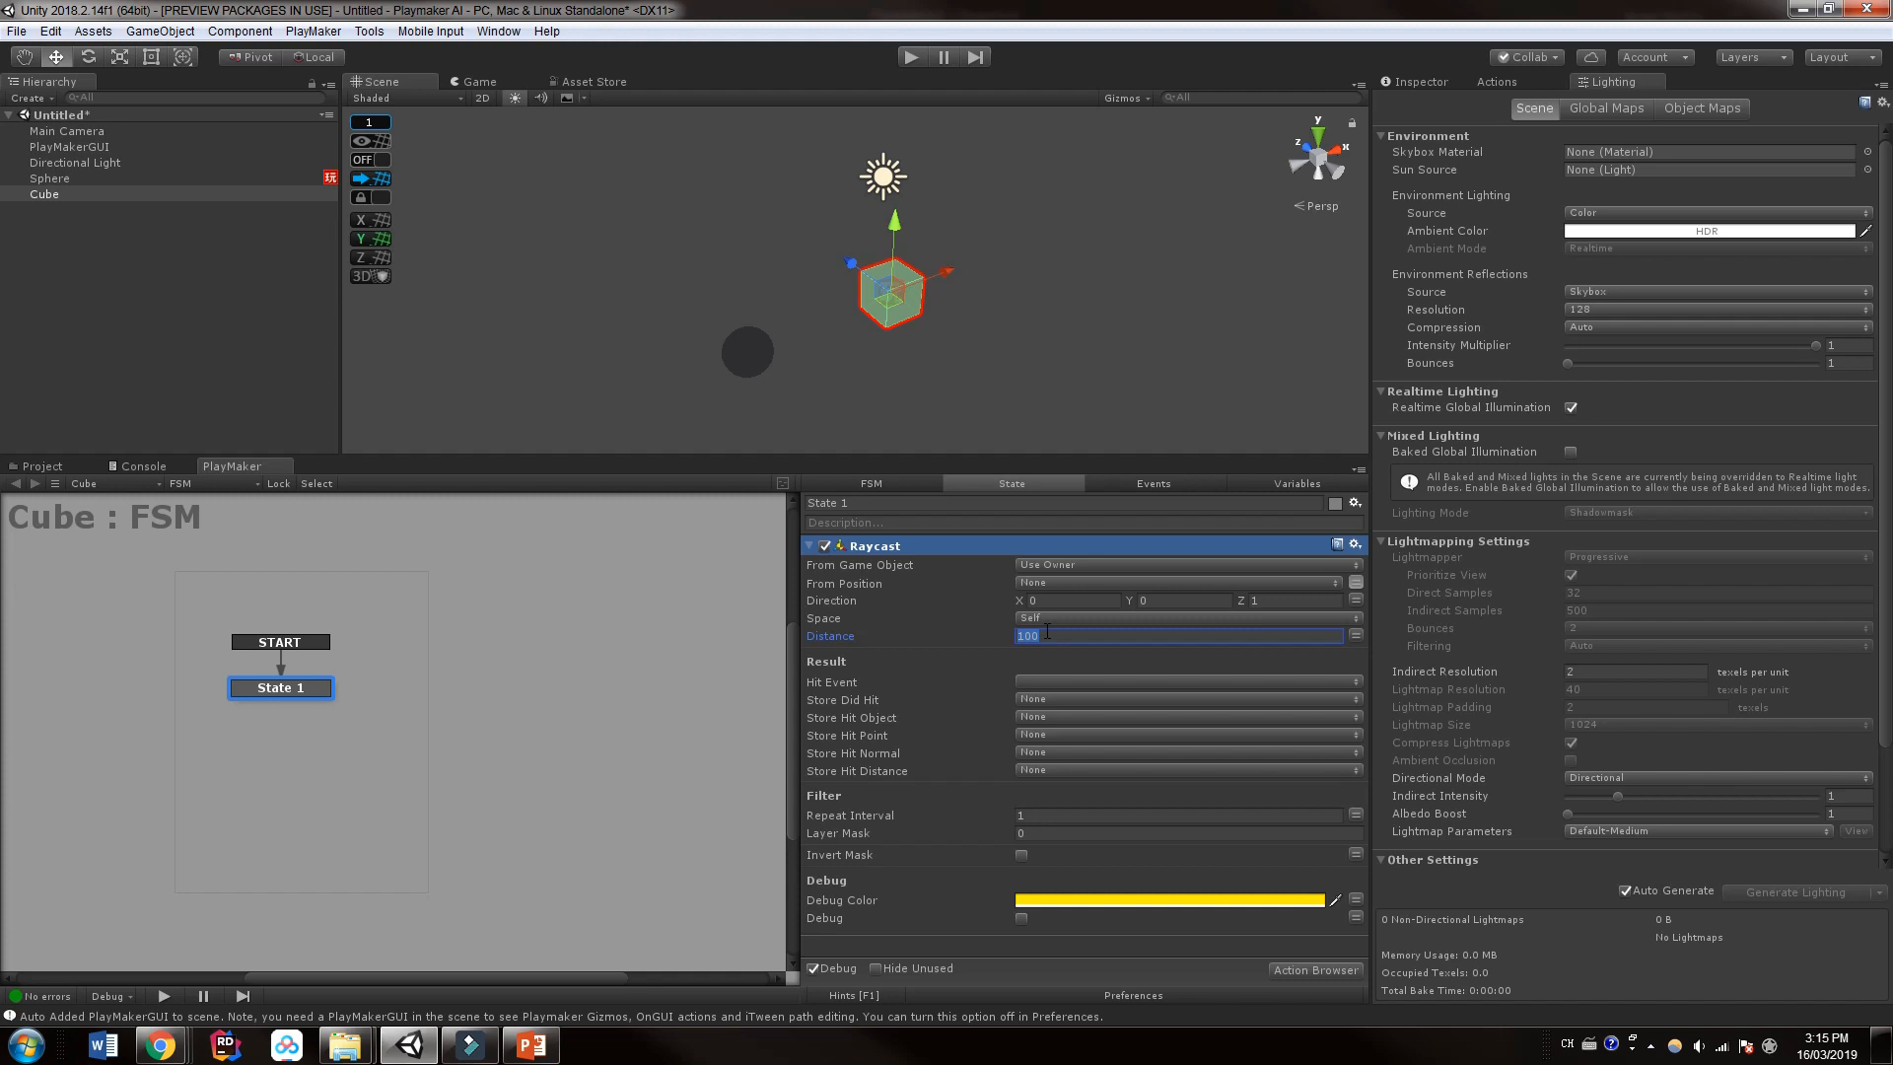
text(20)
mouse_move(832, 682)
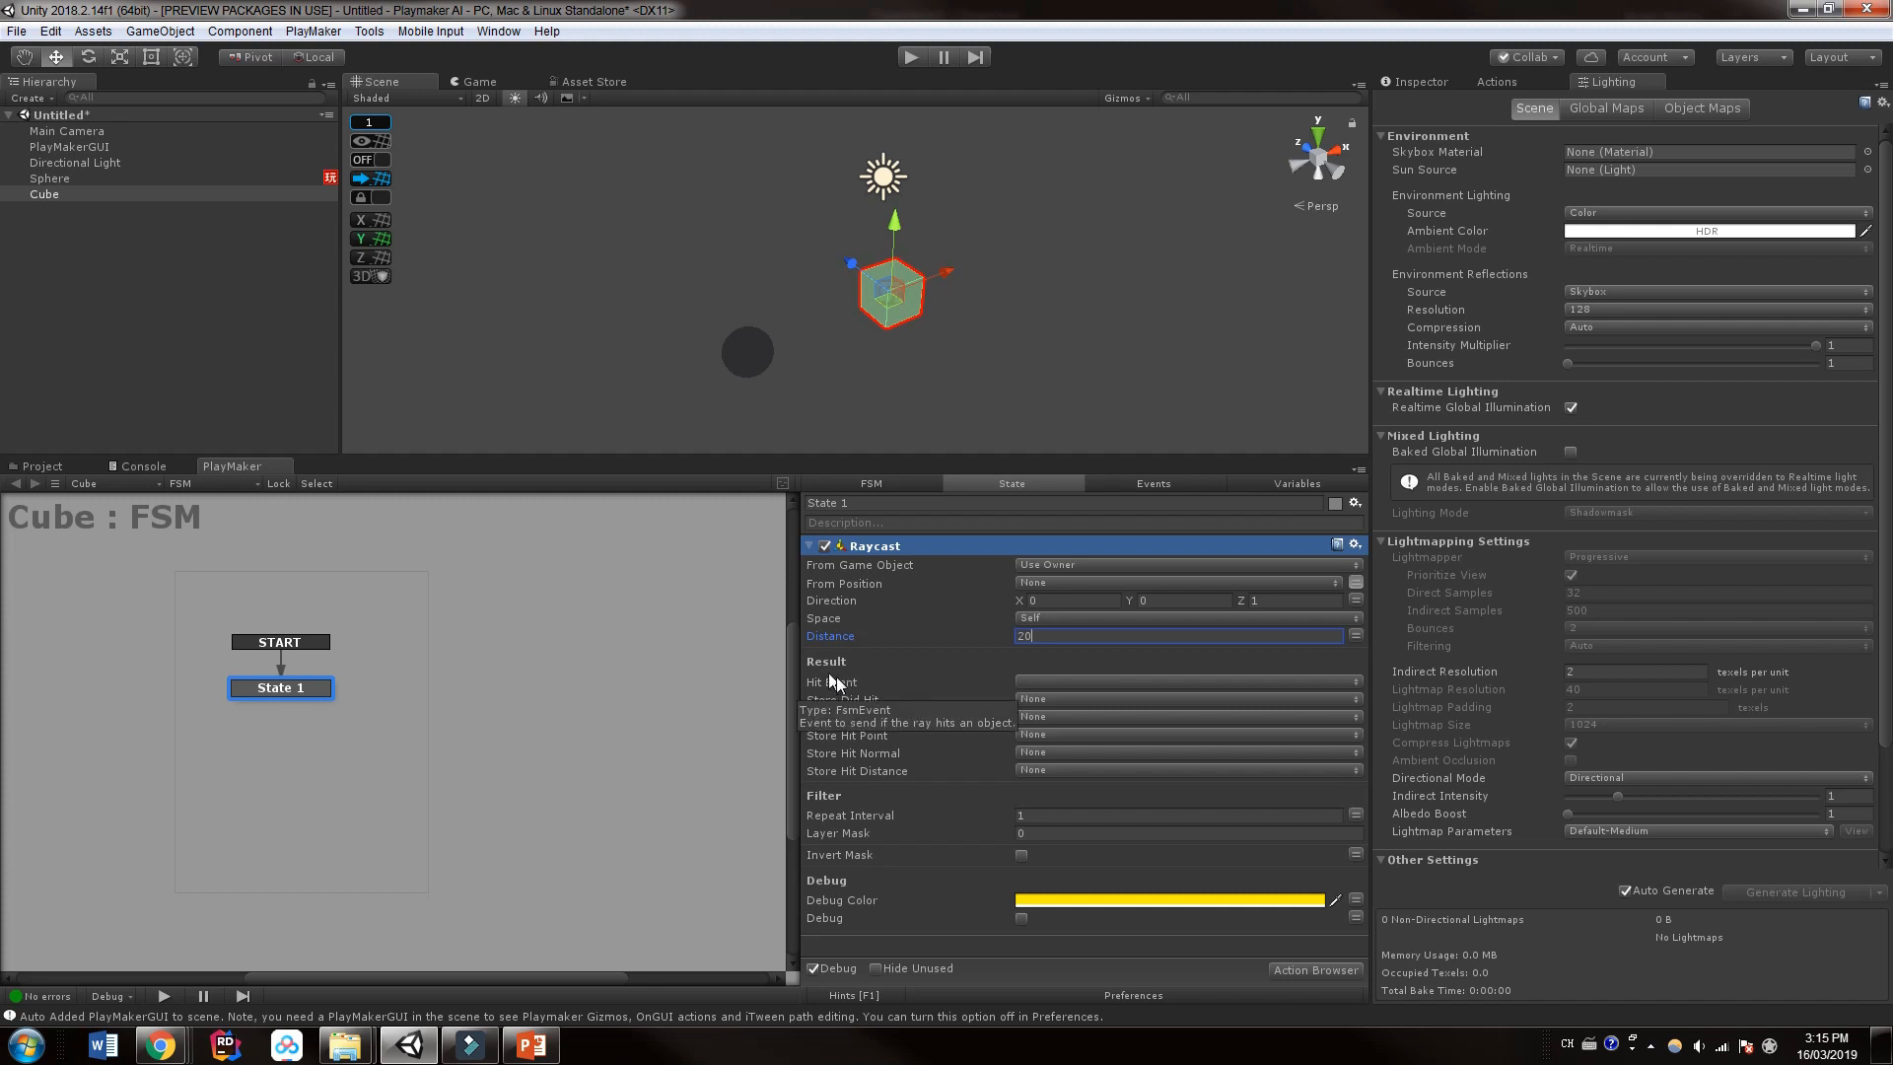
Step: Set the Raycast Distance to 20 and browse the Hit Event choices
click(1045, 681)
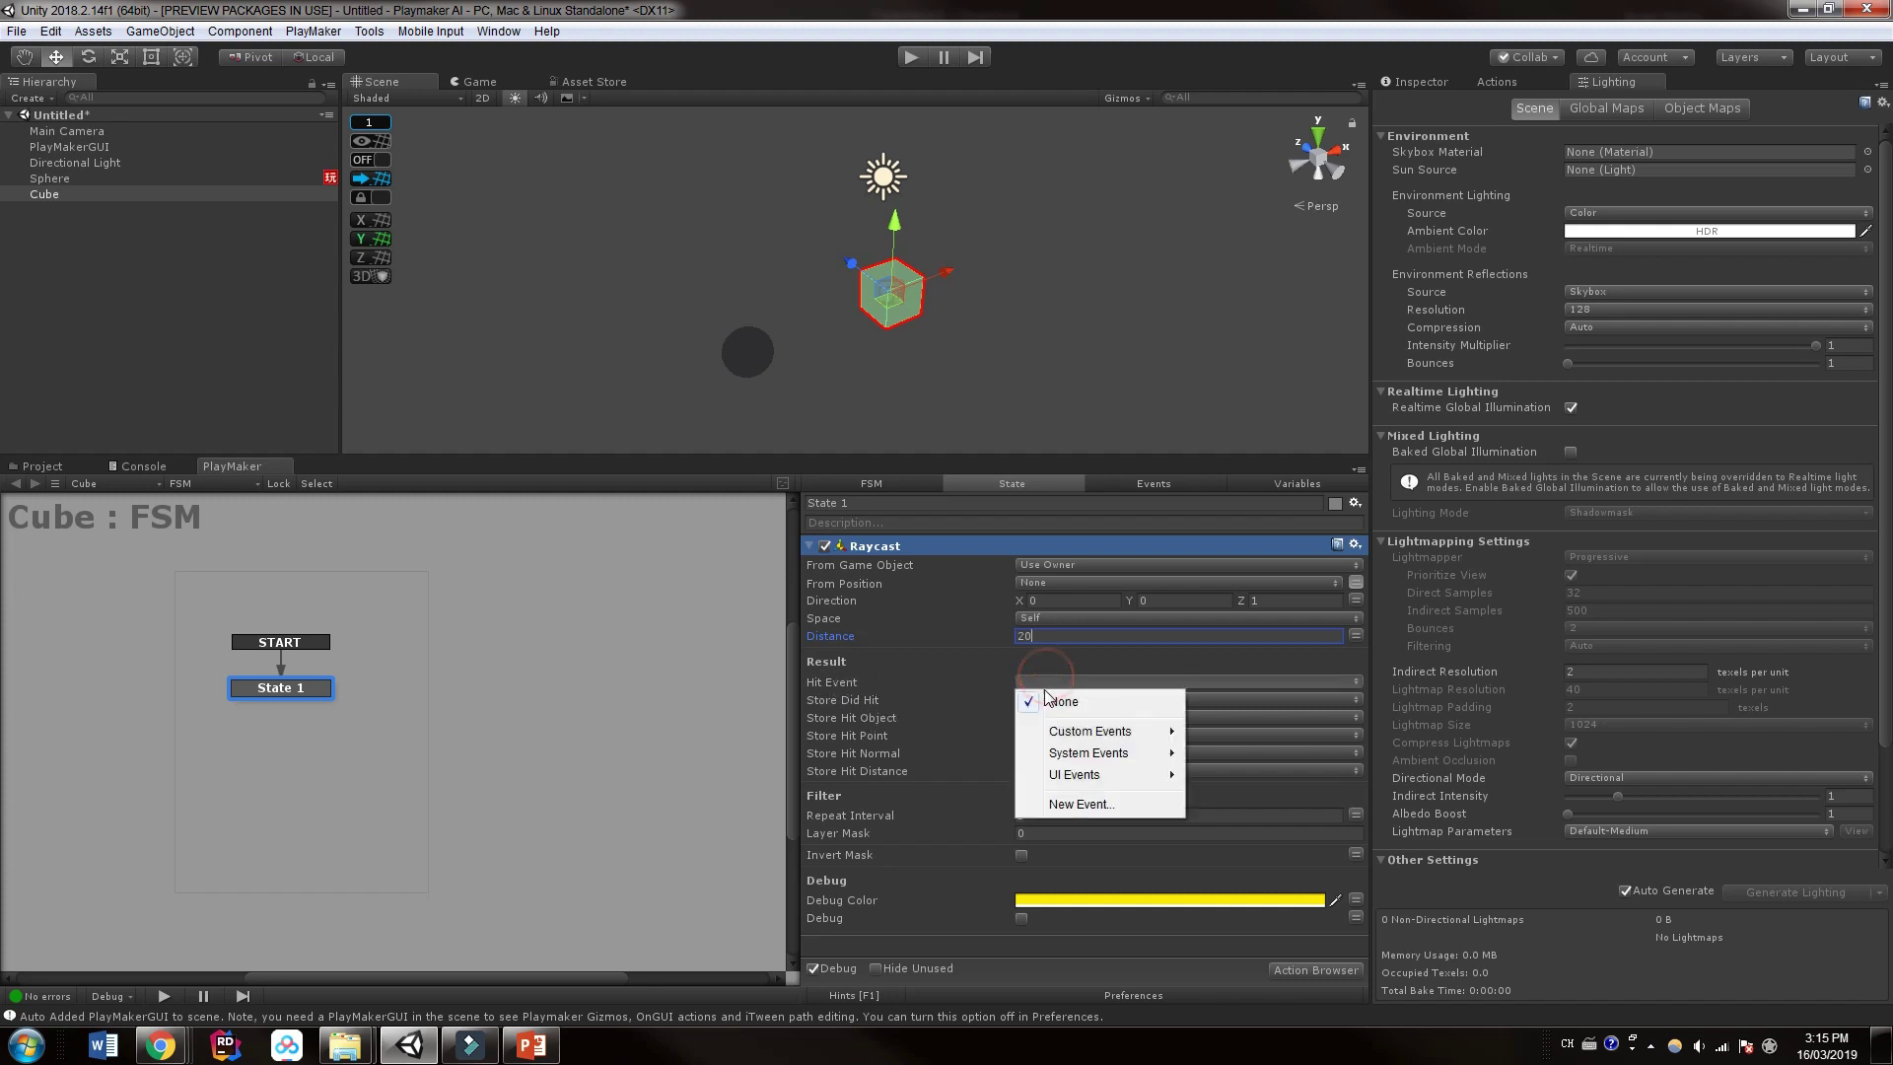
Step: Send a new ObjectWasHit event on hit and lead its transition to a new state named Obj Hit
click(1103, 803)
text(O)
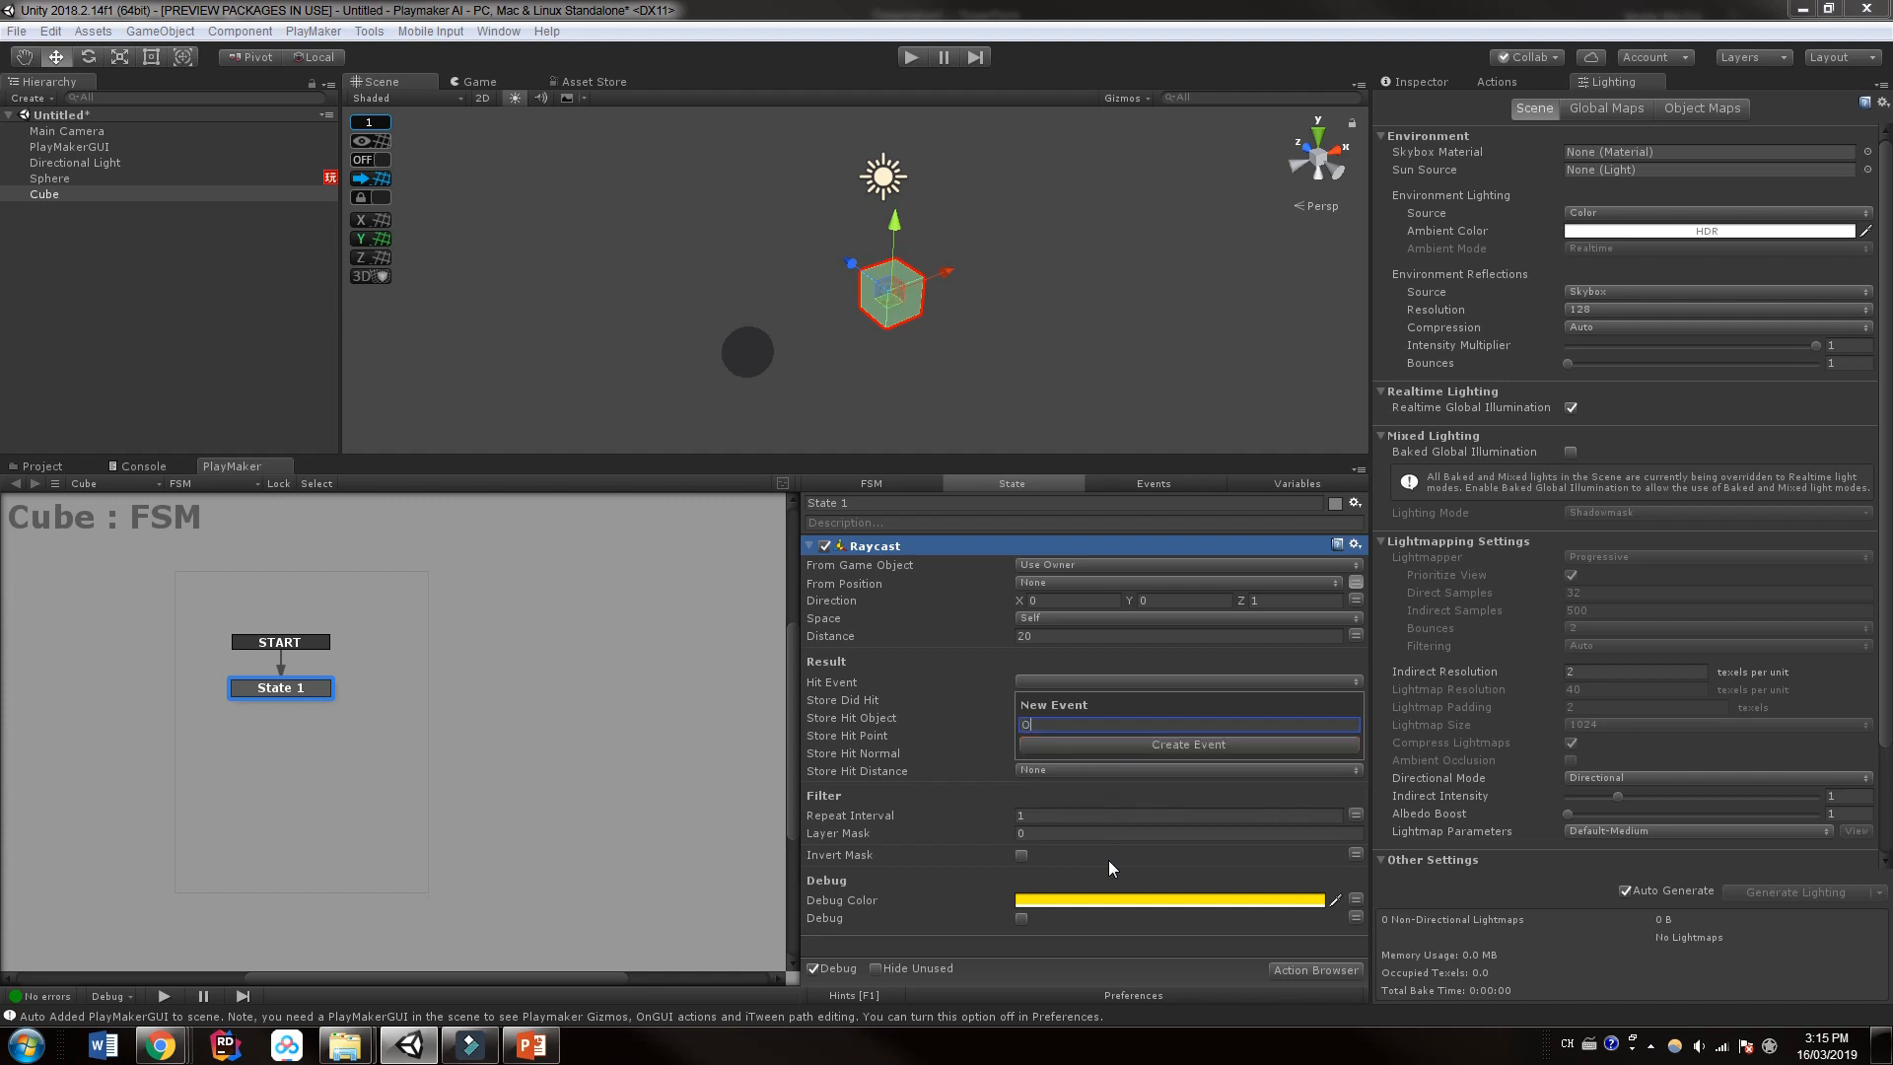
text(bjectWas)
text(Hit)
key(Return)
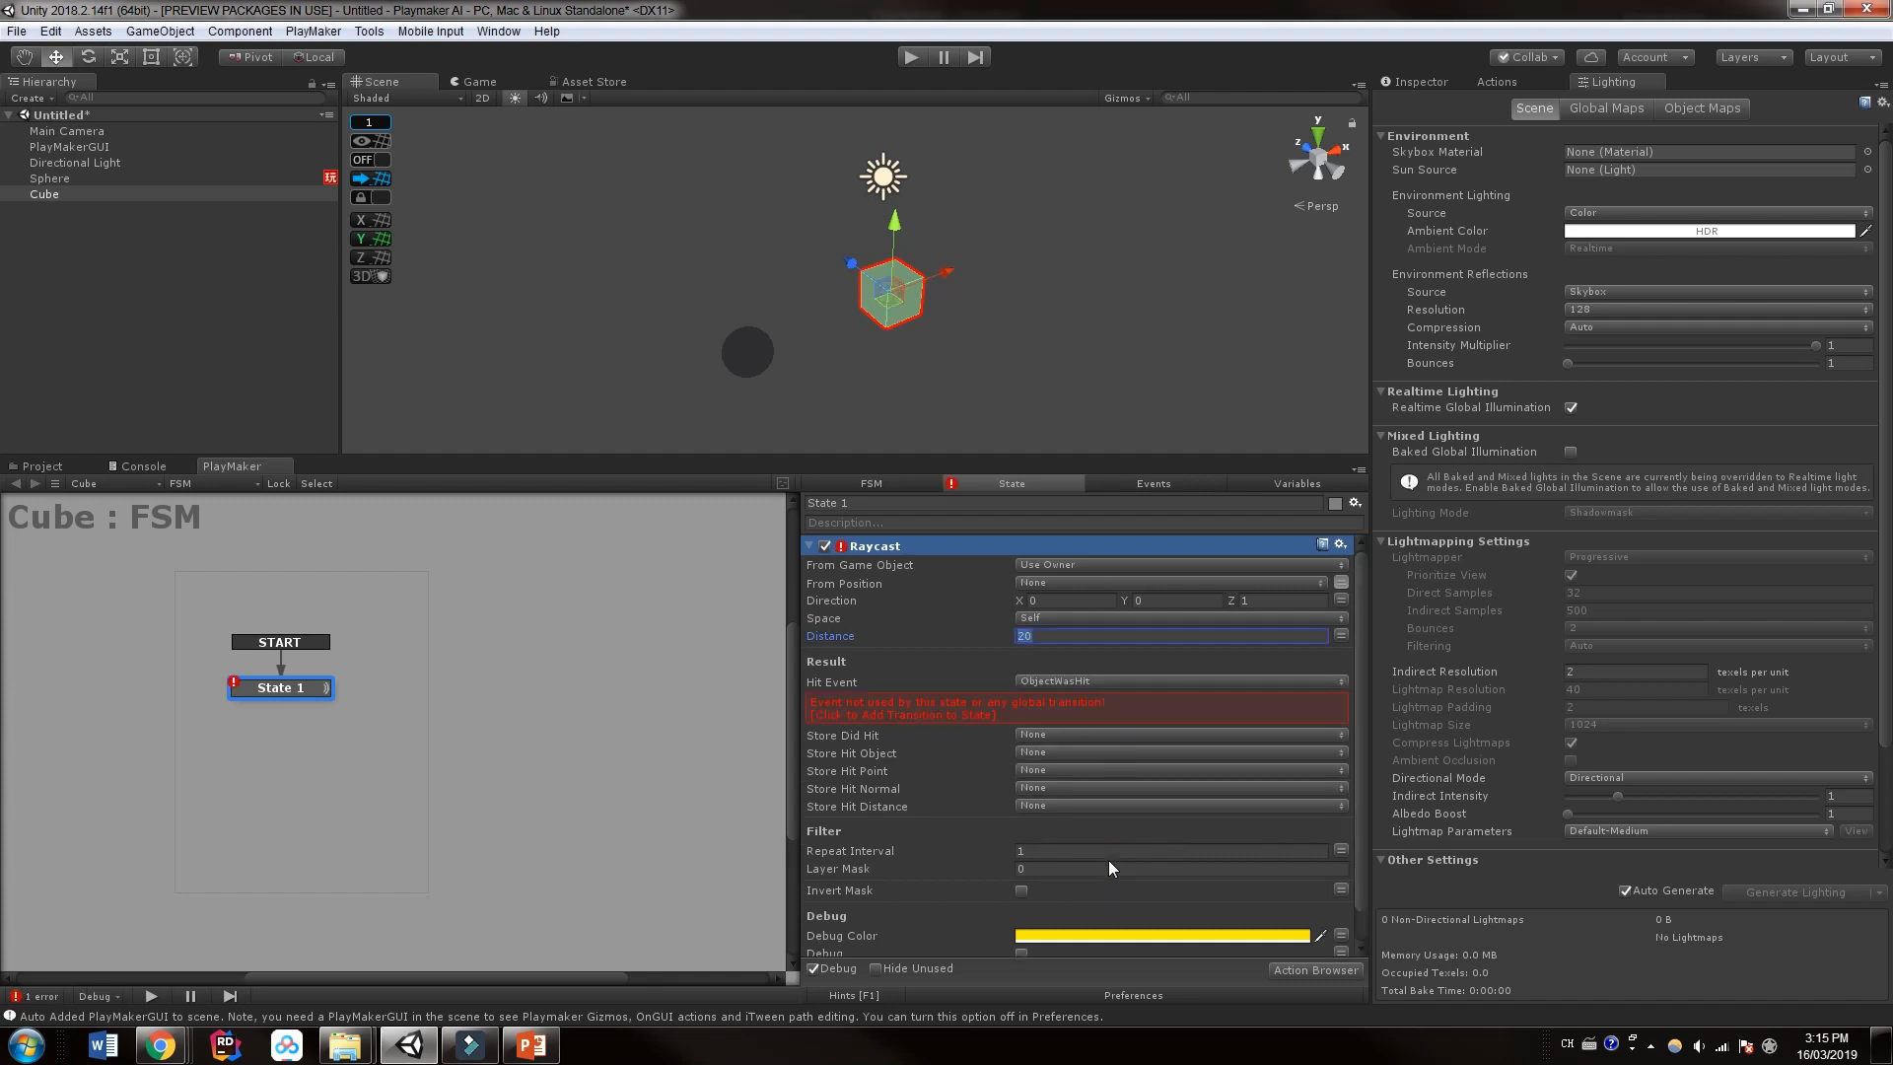
click(948, 705)
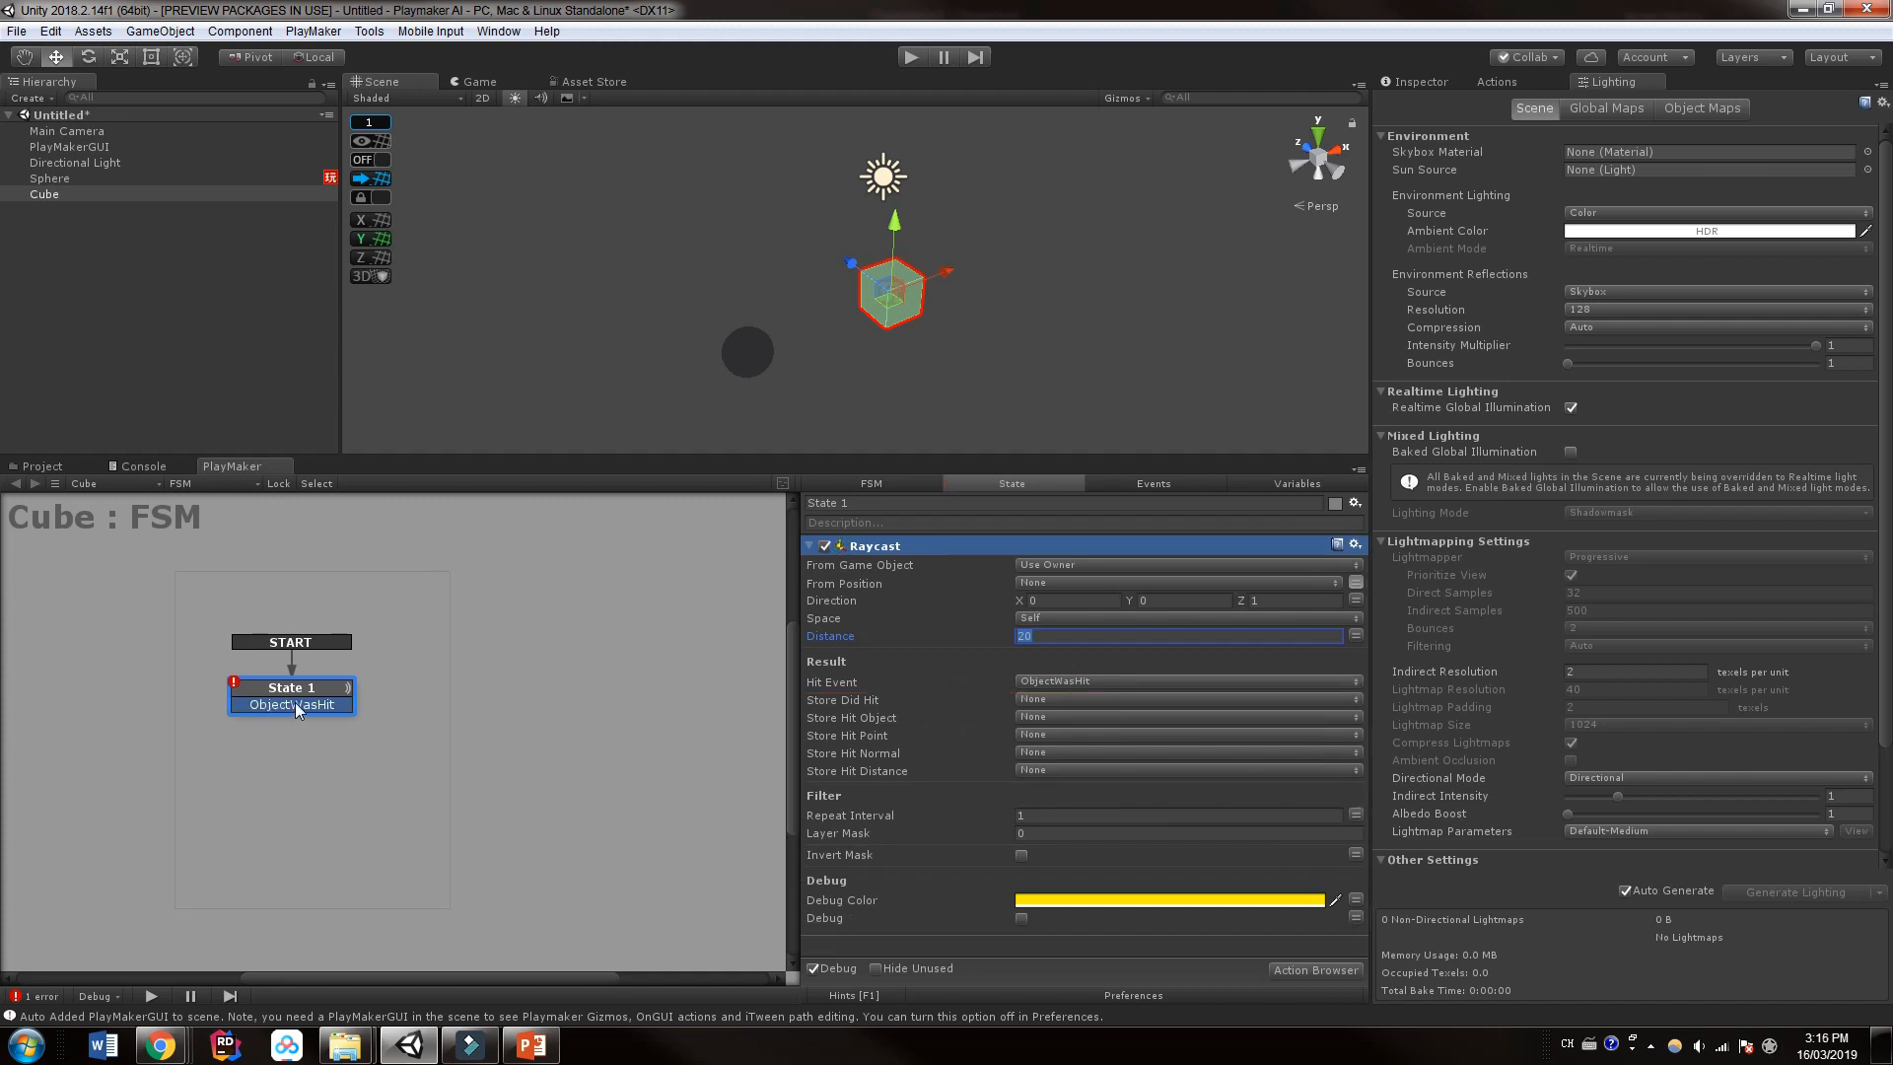
mouse_move(295, 703)
mouse_down()
mouse_move(481, 647)
mouse_move(452, 681)
mouse_up()
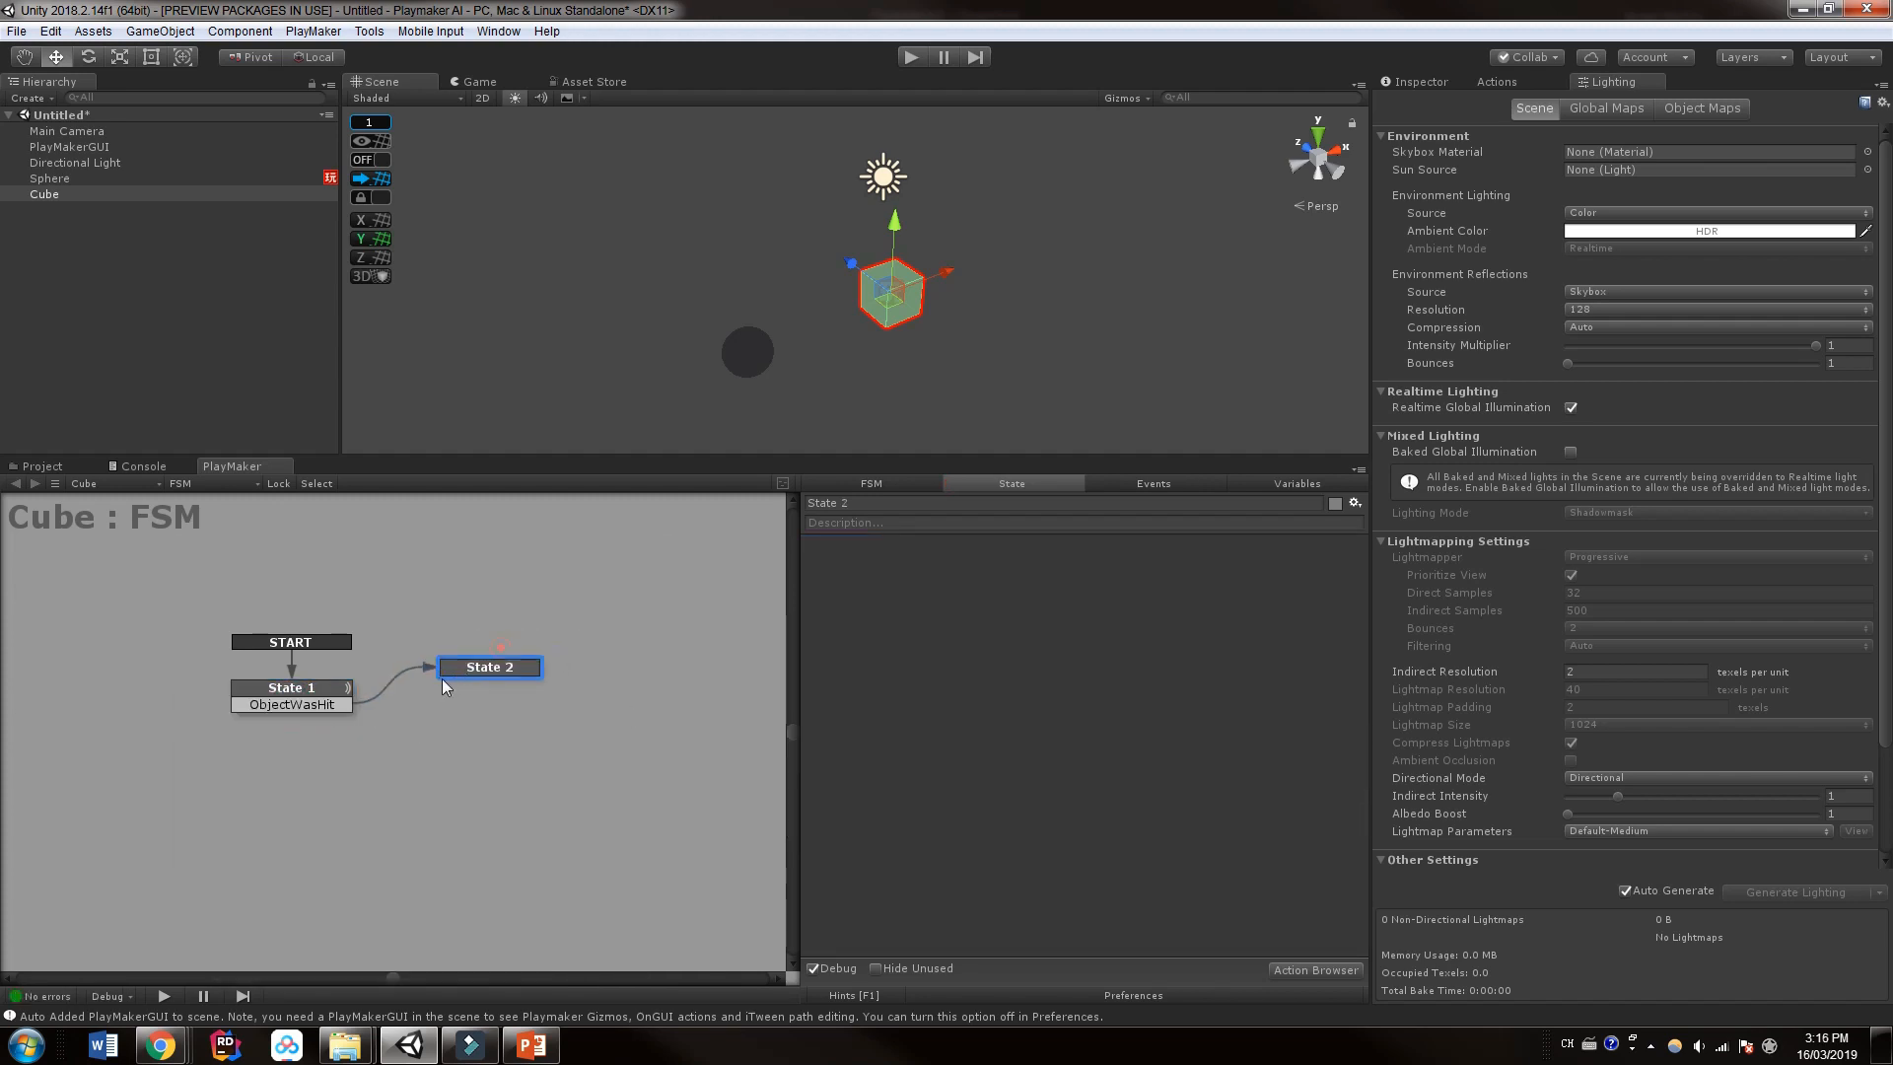
click(940, 510)
key(ctrl+a)
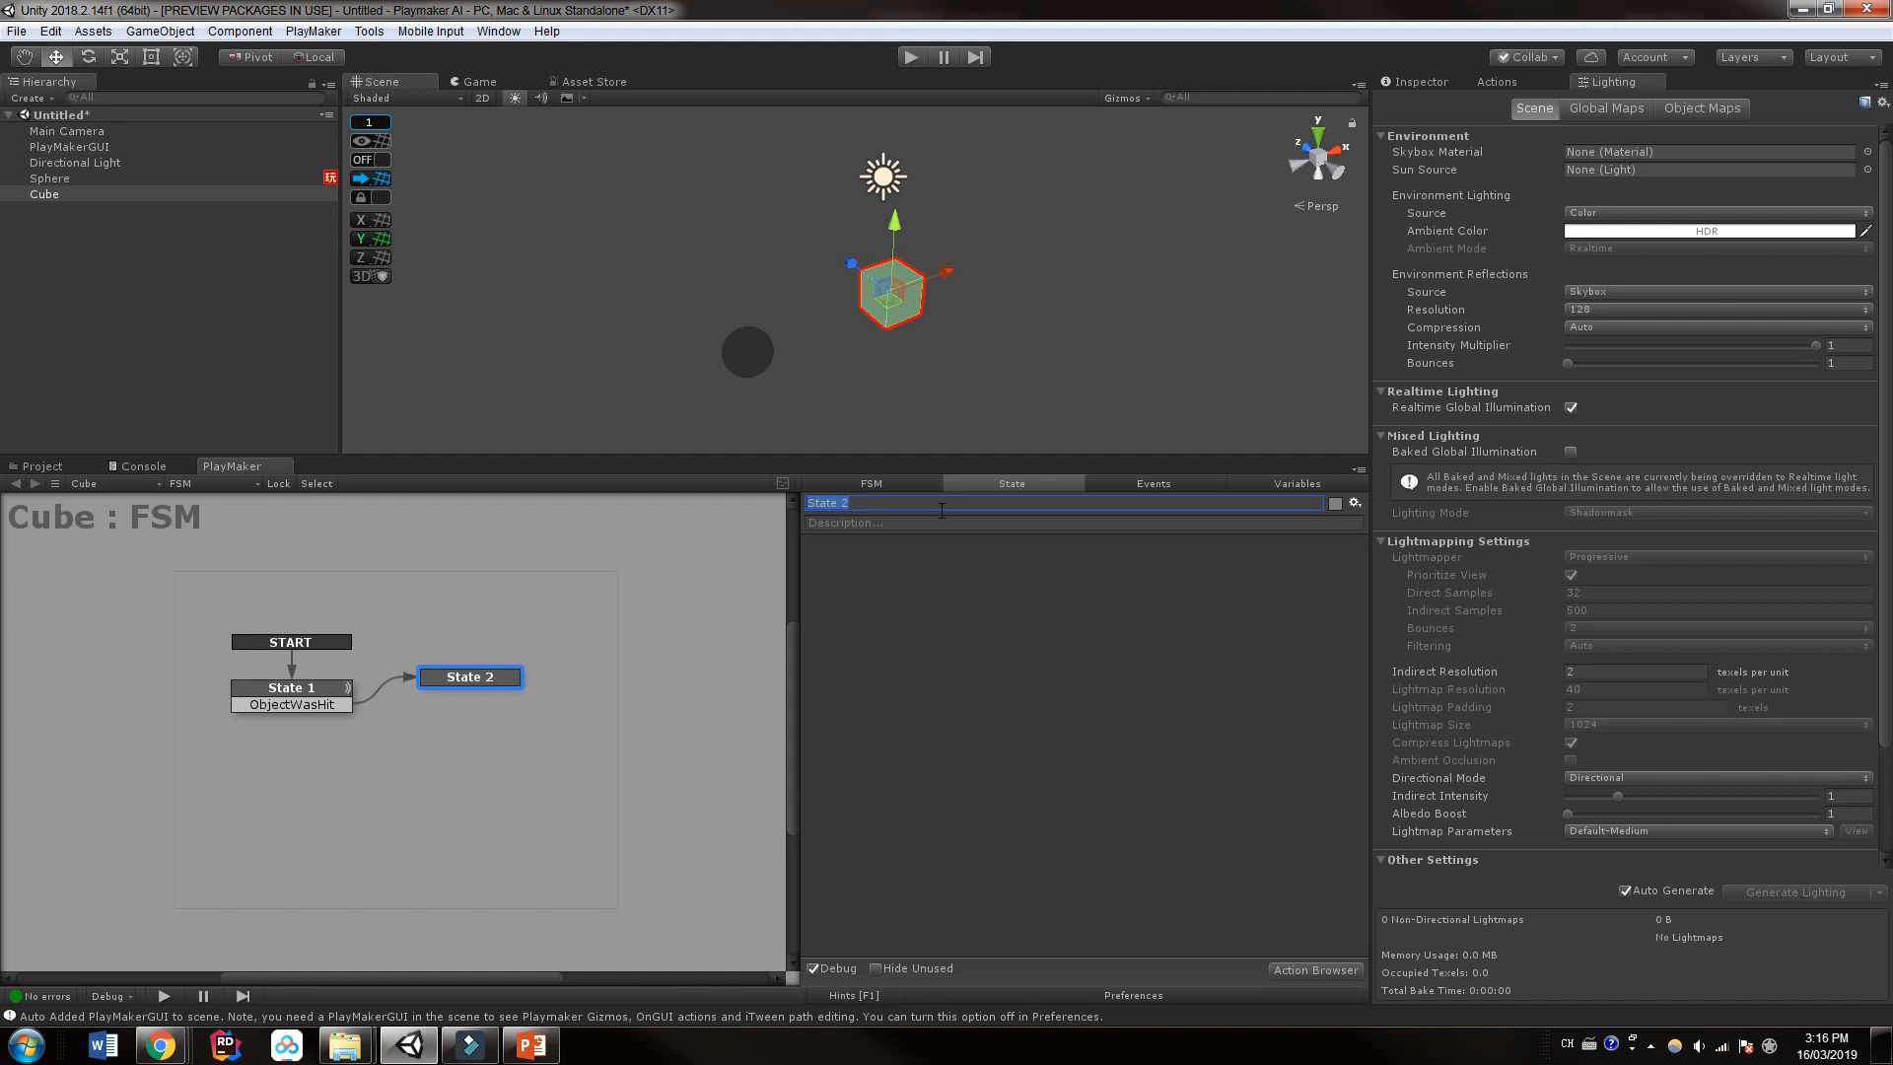
text(Obj Hit)
Step: Rename State 1 to 'Raycast forward'
click(265, 705)
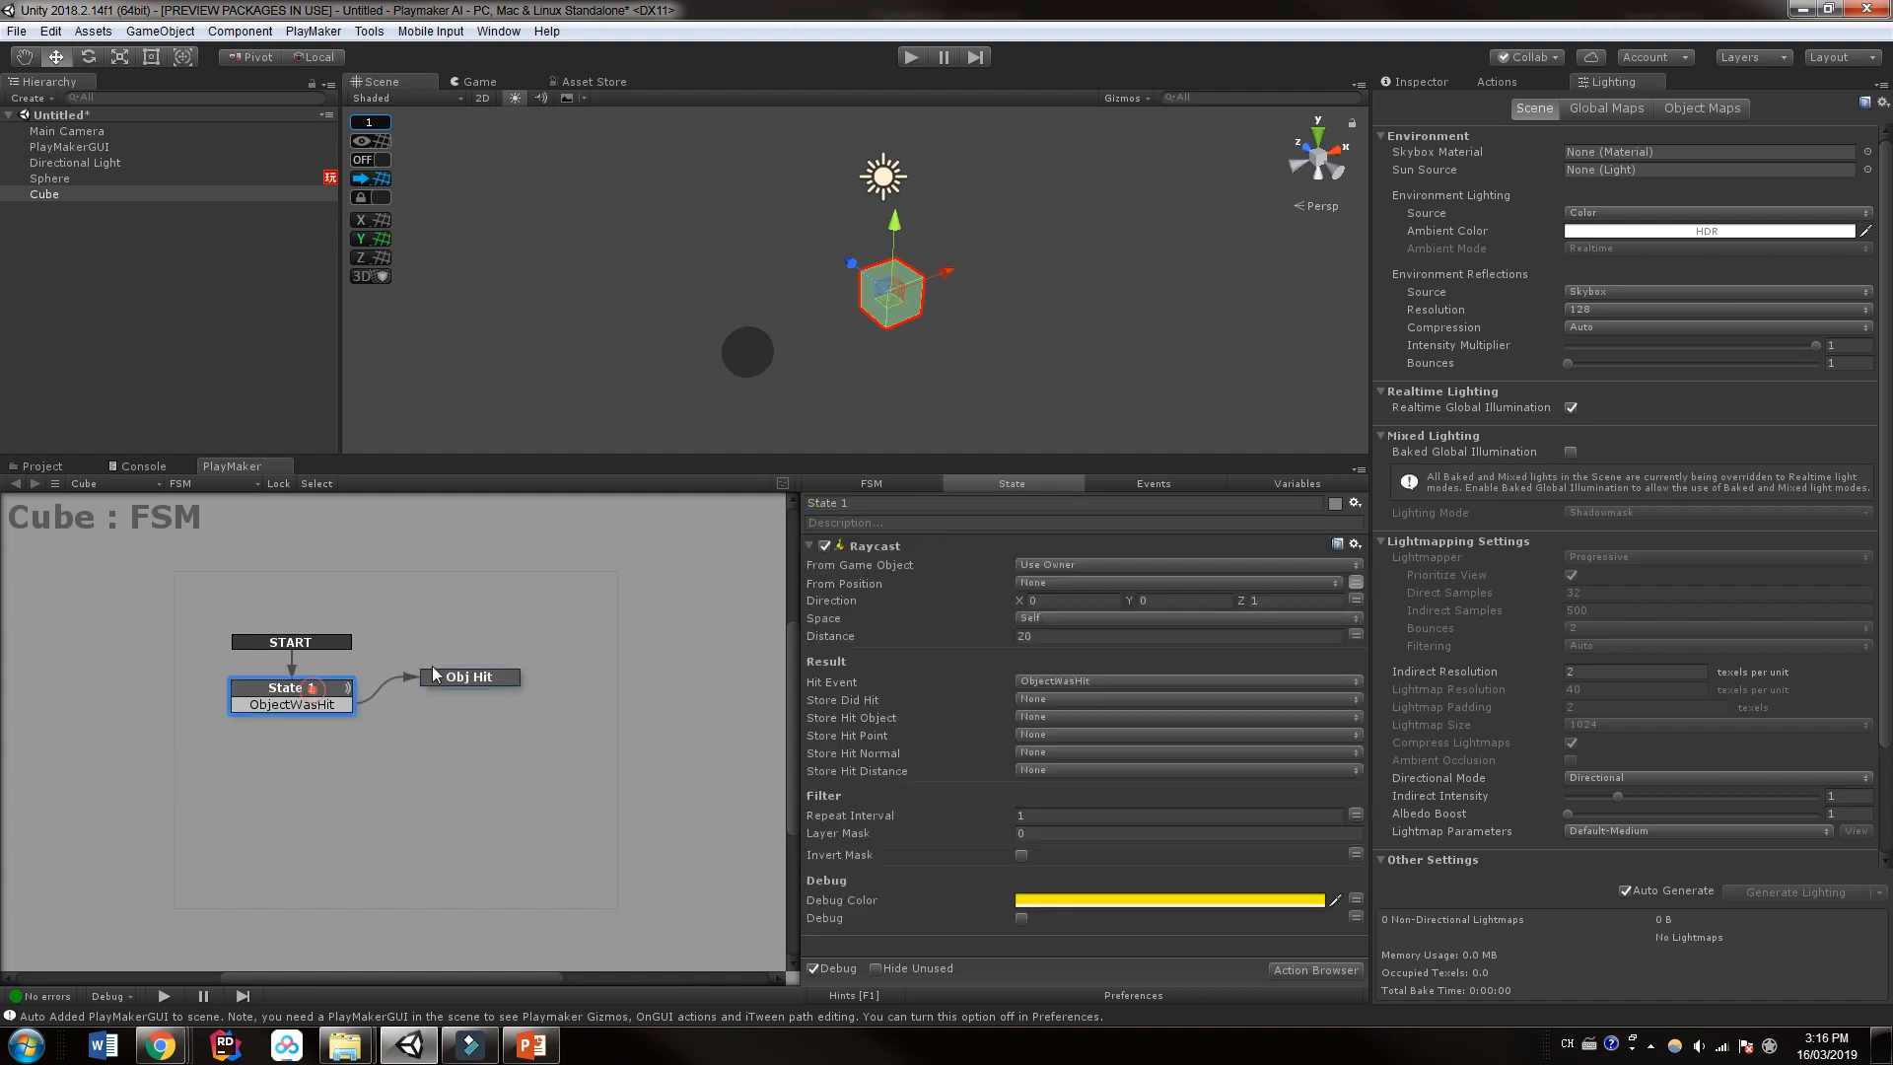
click(933, 499)
text(Ra)
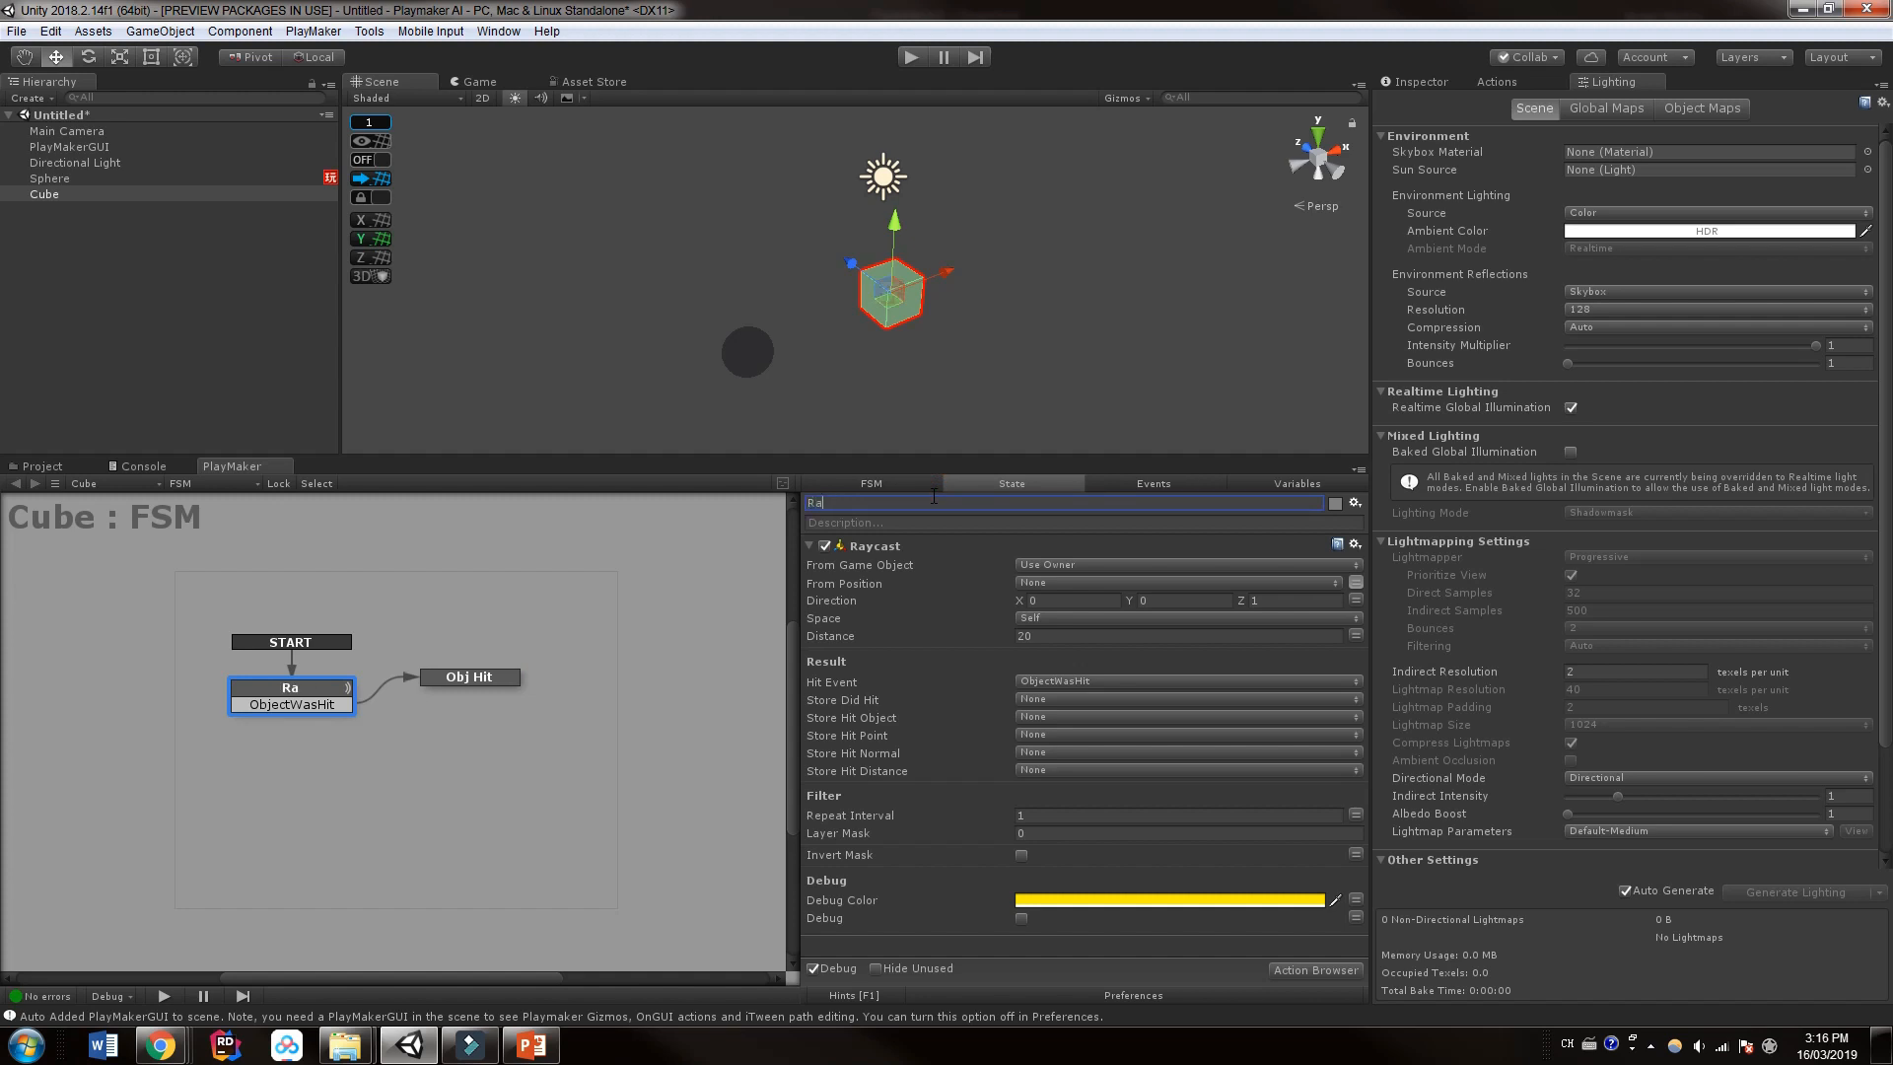
text(ycast for)
text(ward)
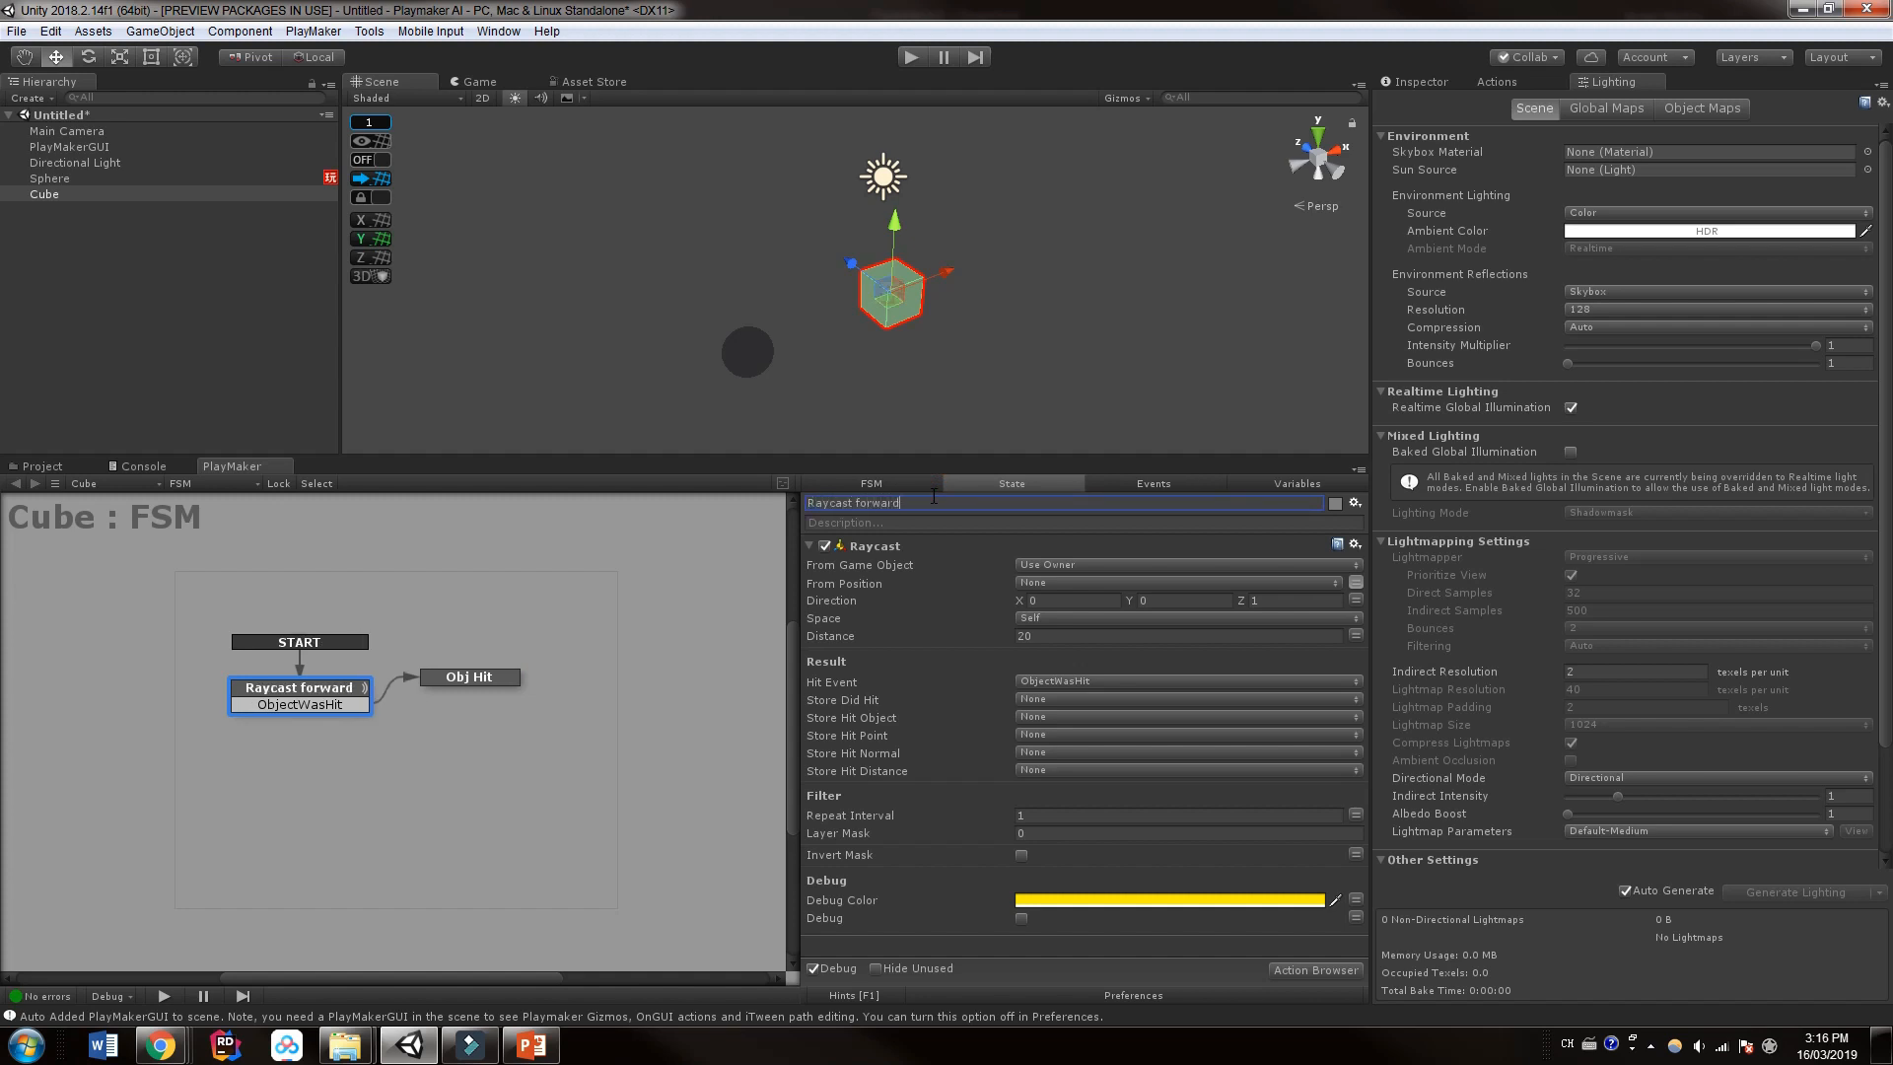
mouse_move(842, 702)
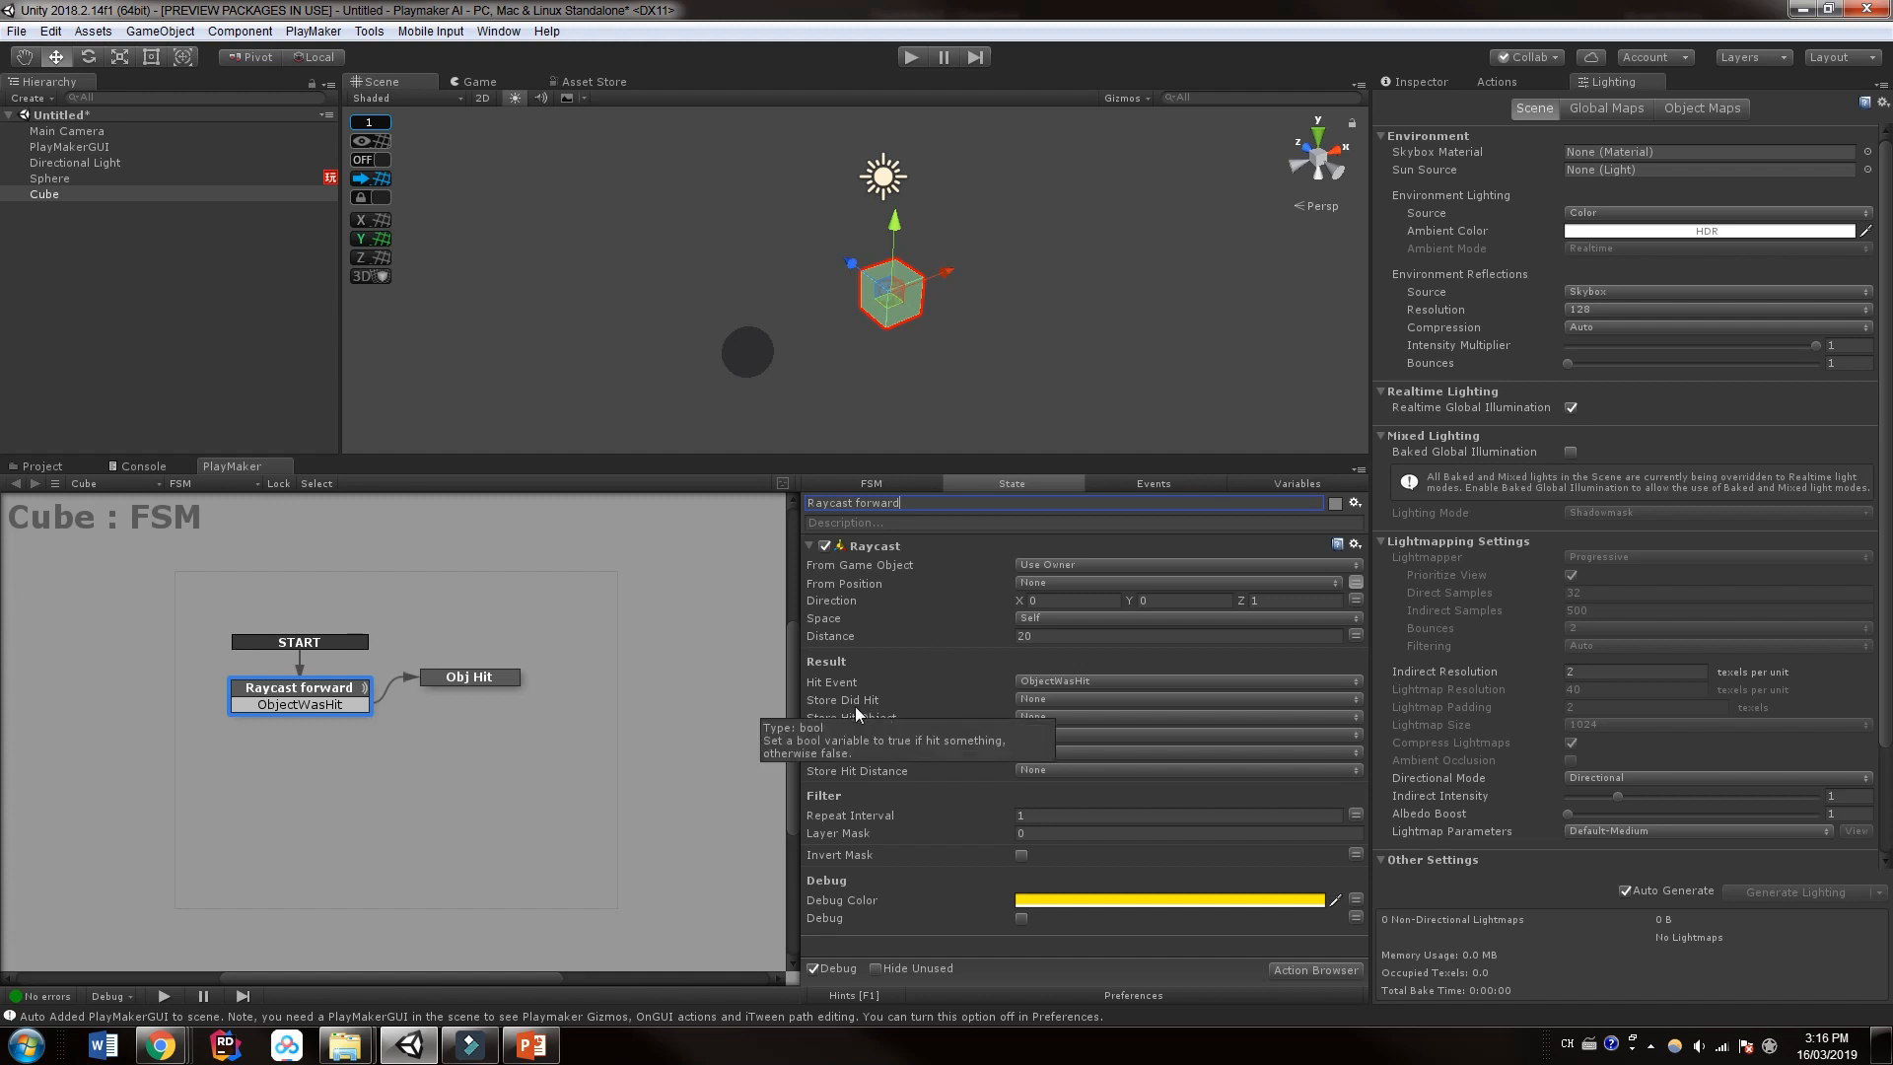
Step: Try a new HitObject variable for Store Did Hit, then clear it back to None
click(1036, 698)
click(1085, 750)
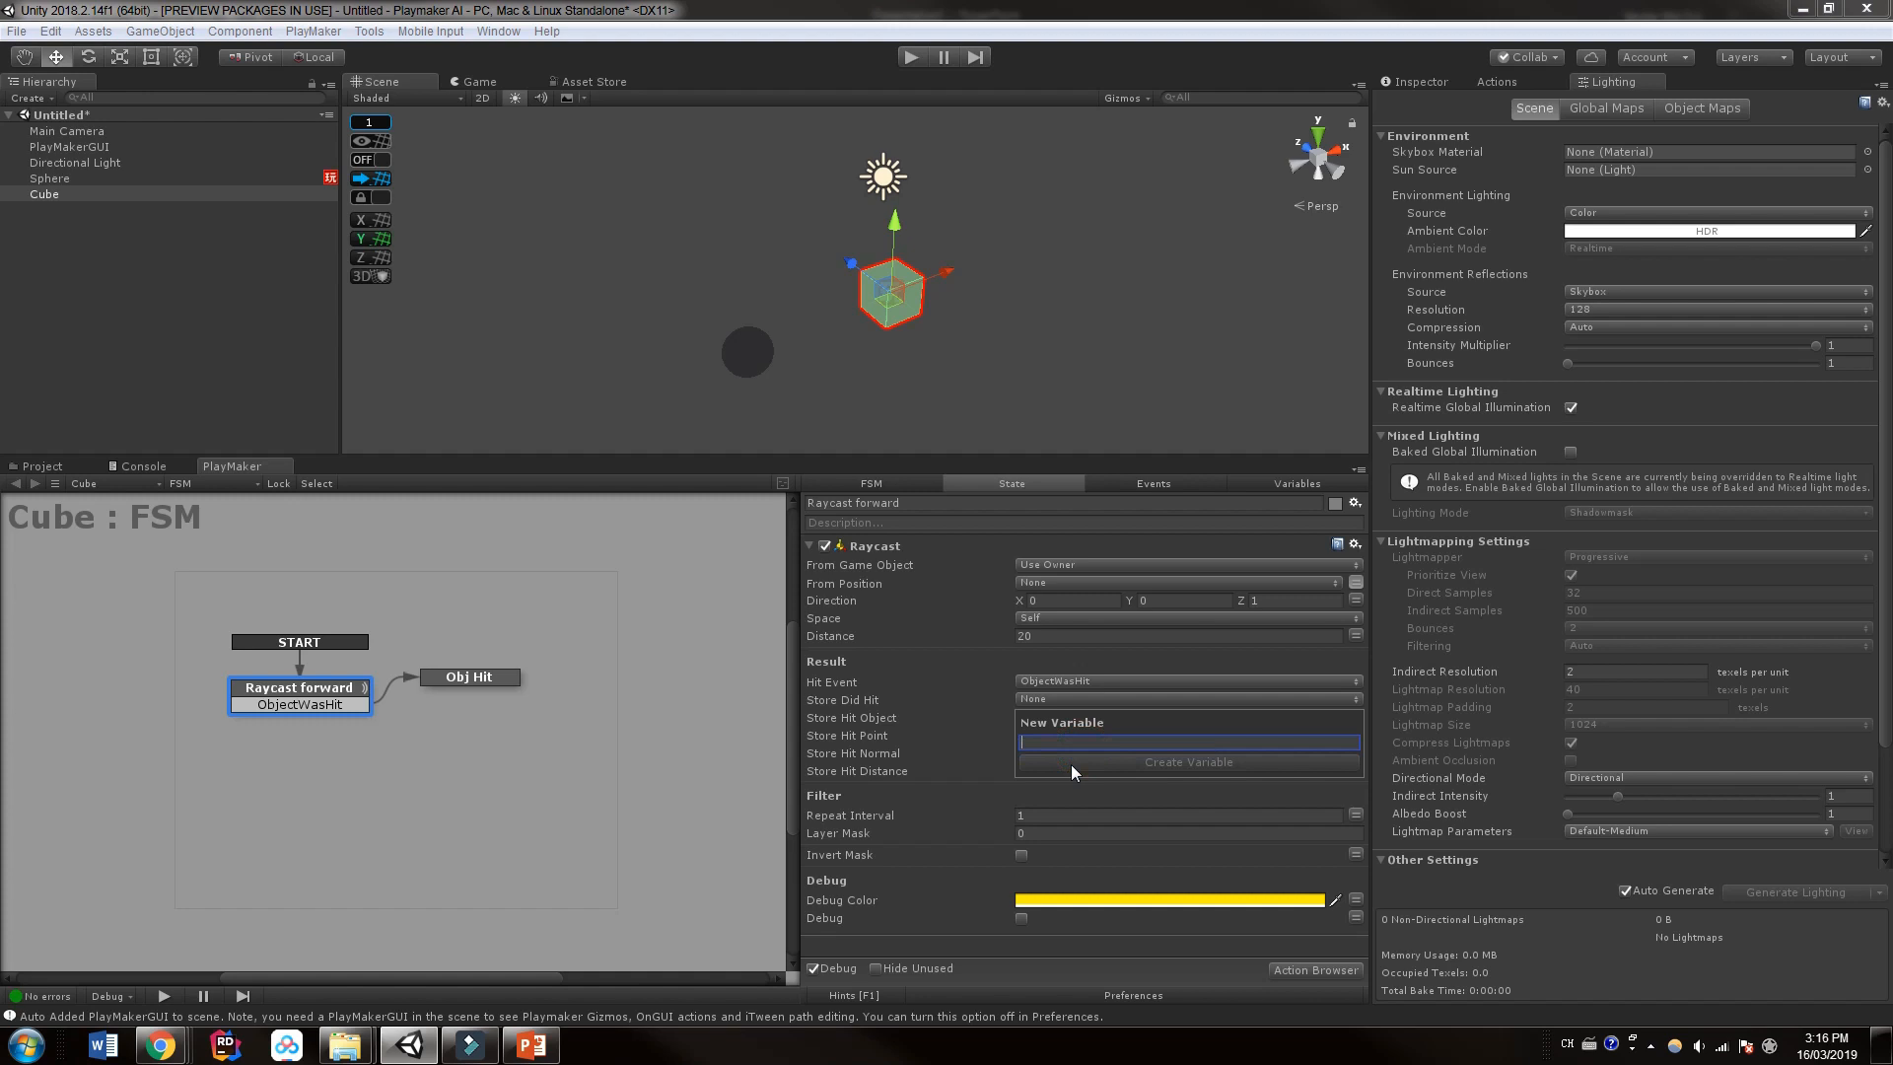
text(HitObject)
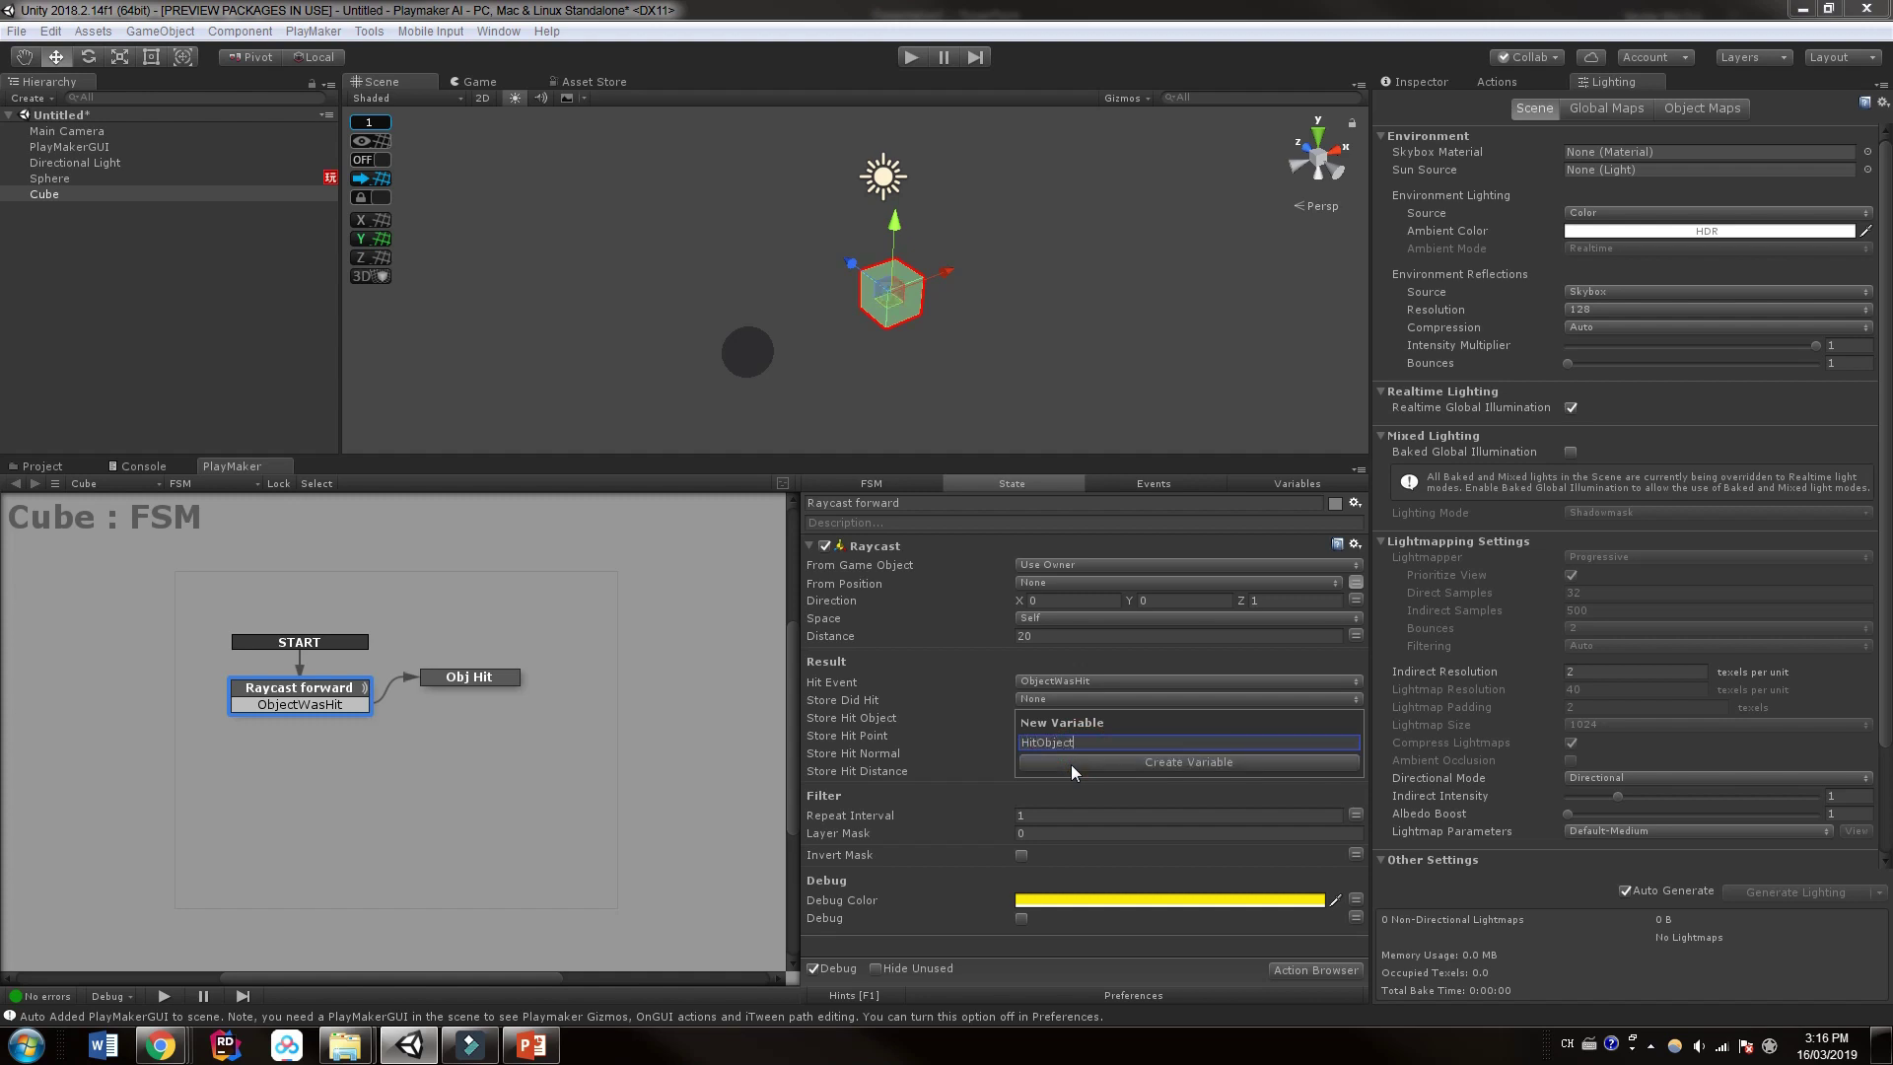
click(1073, 765)
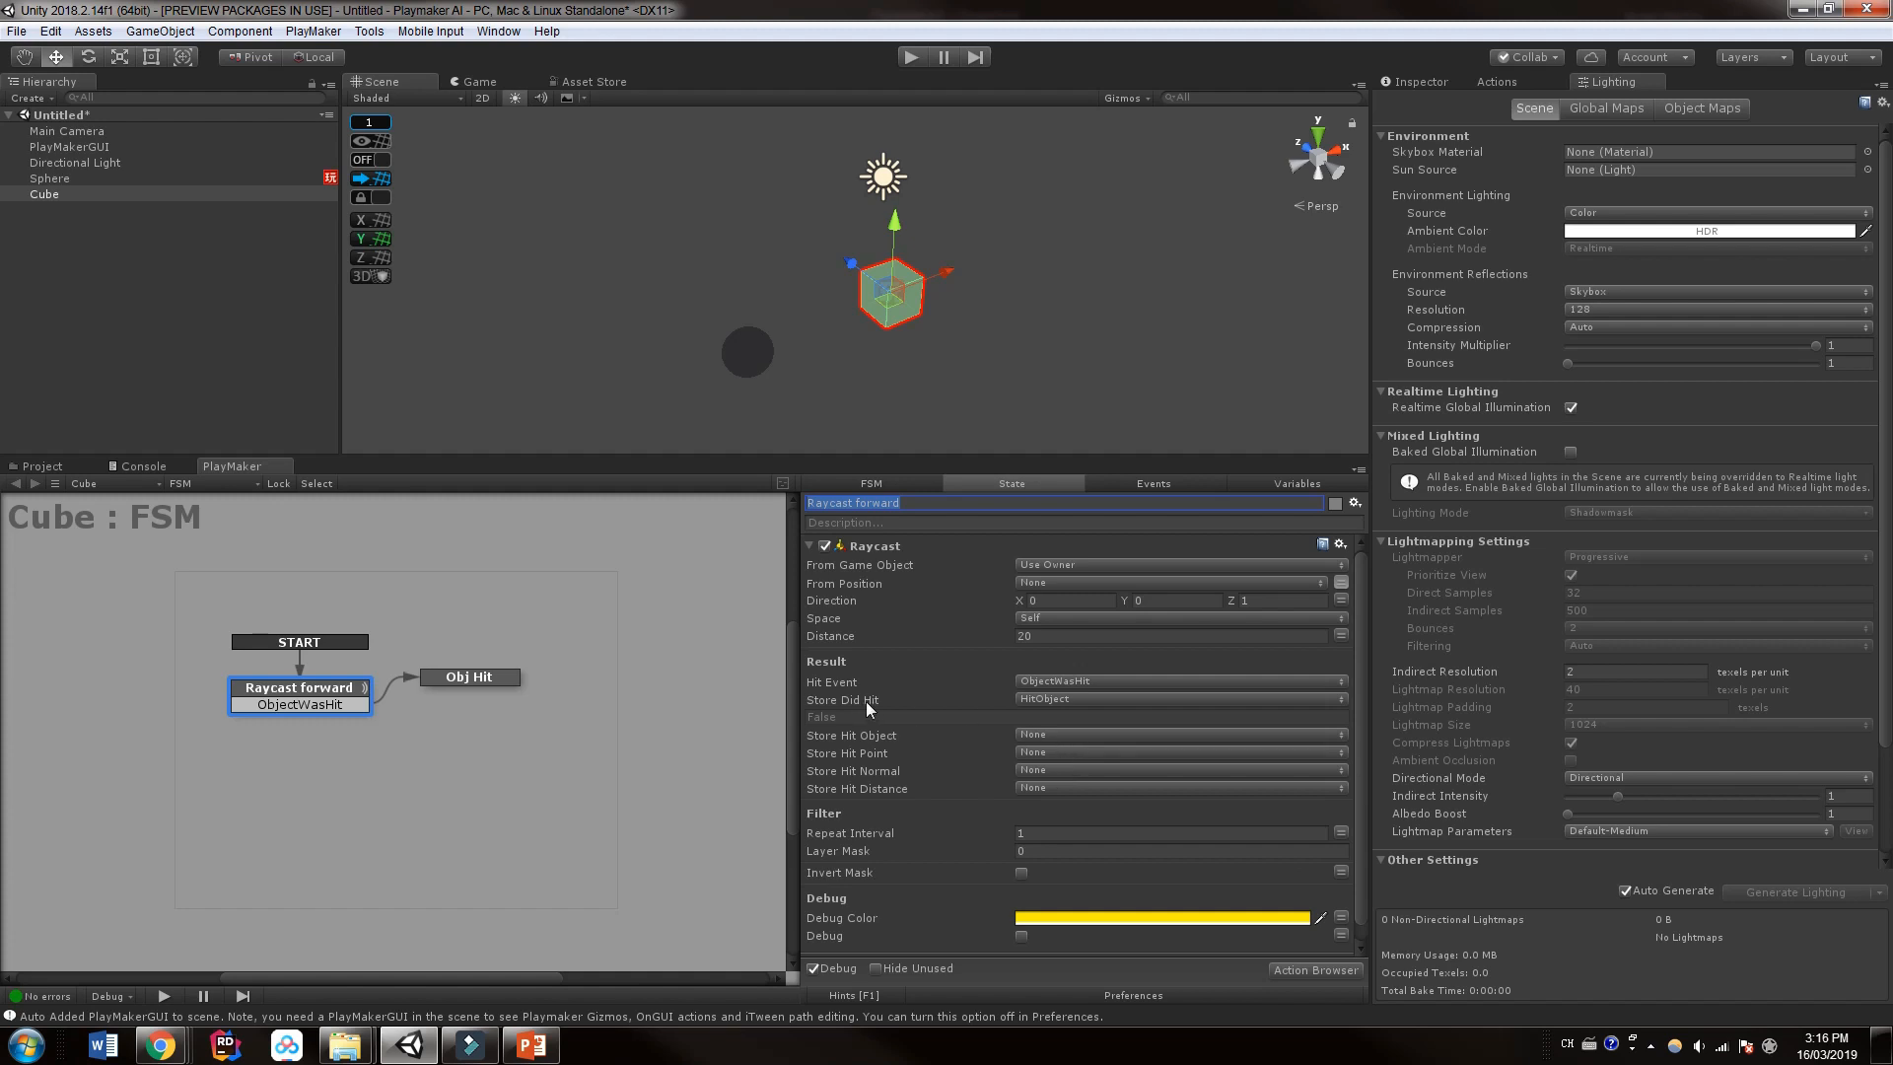
mouse_move(841, 699)
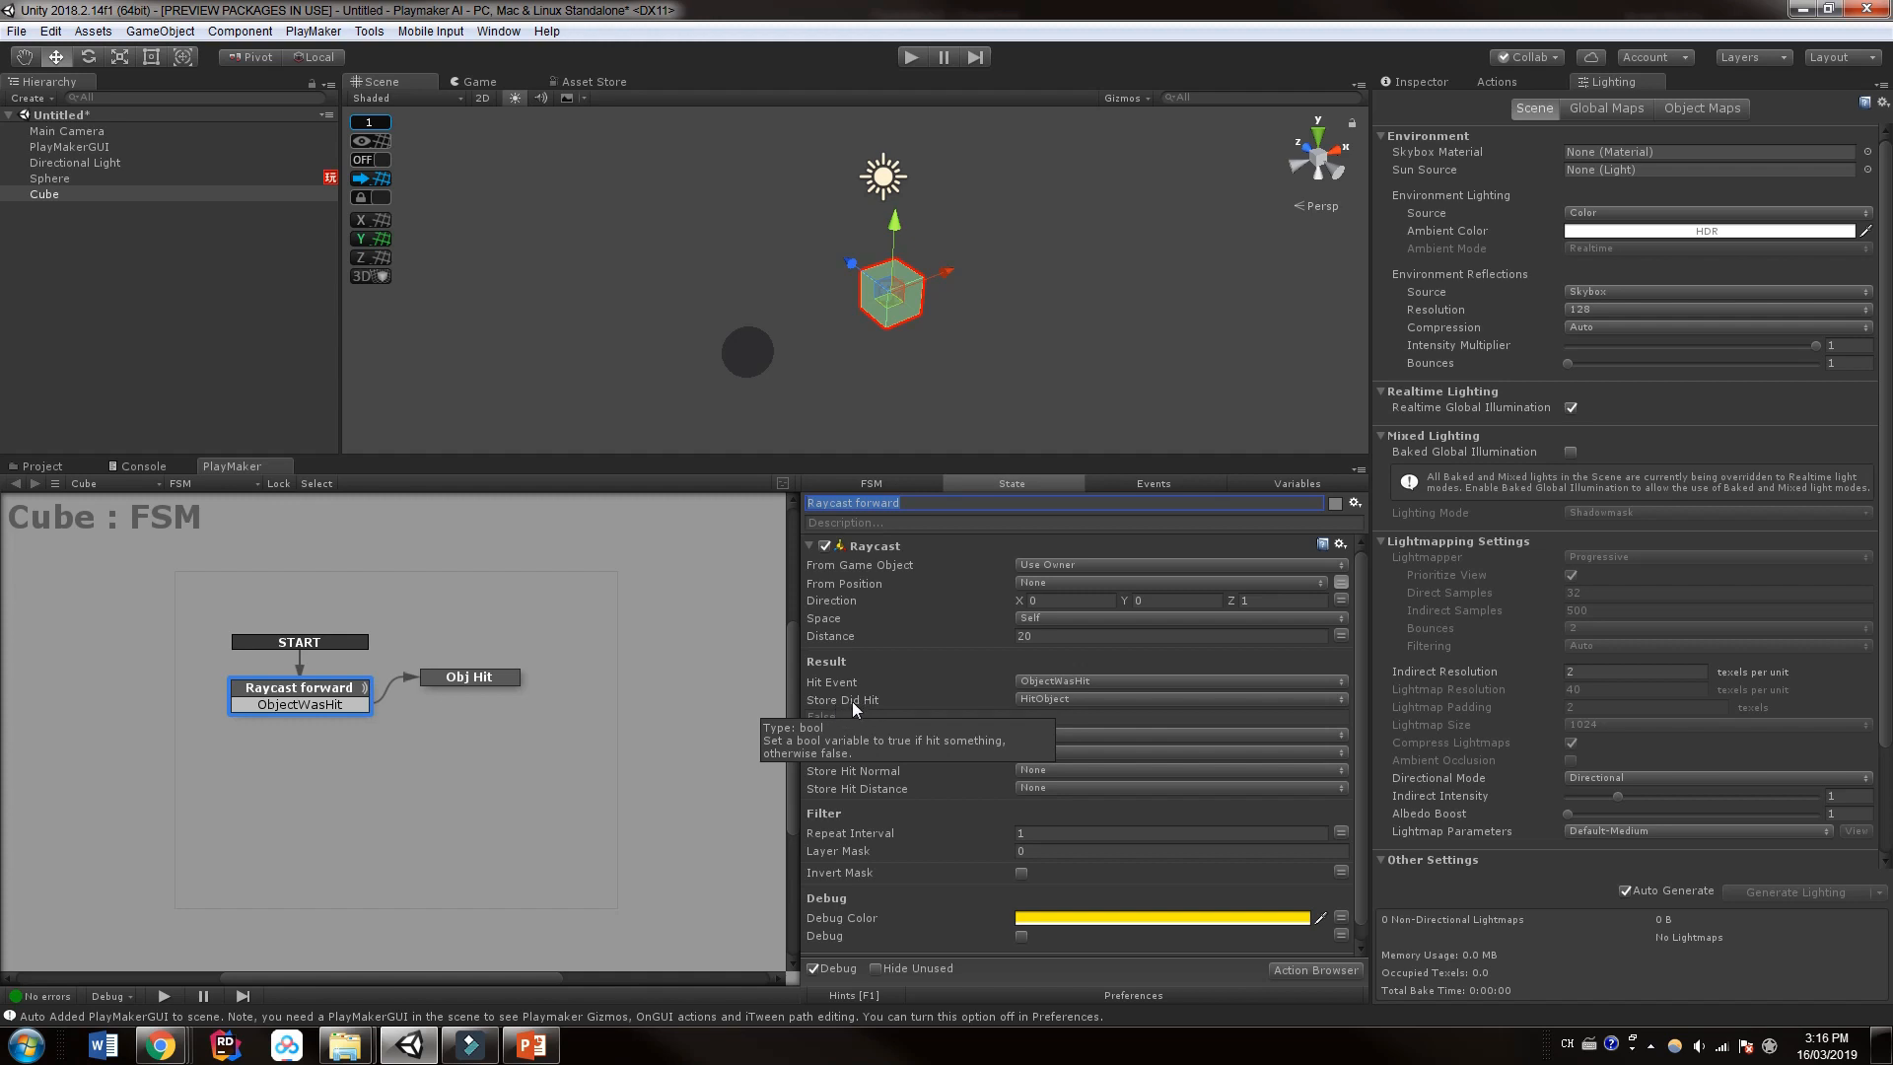
click(1076, 699)
click(1068, 719)
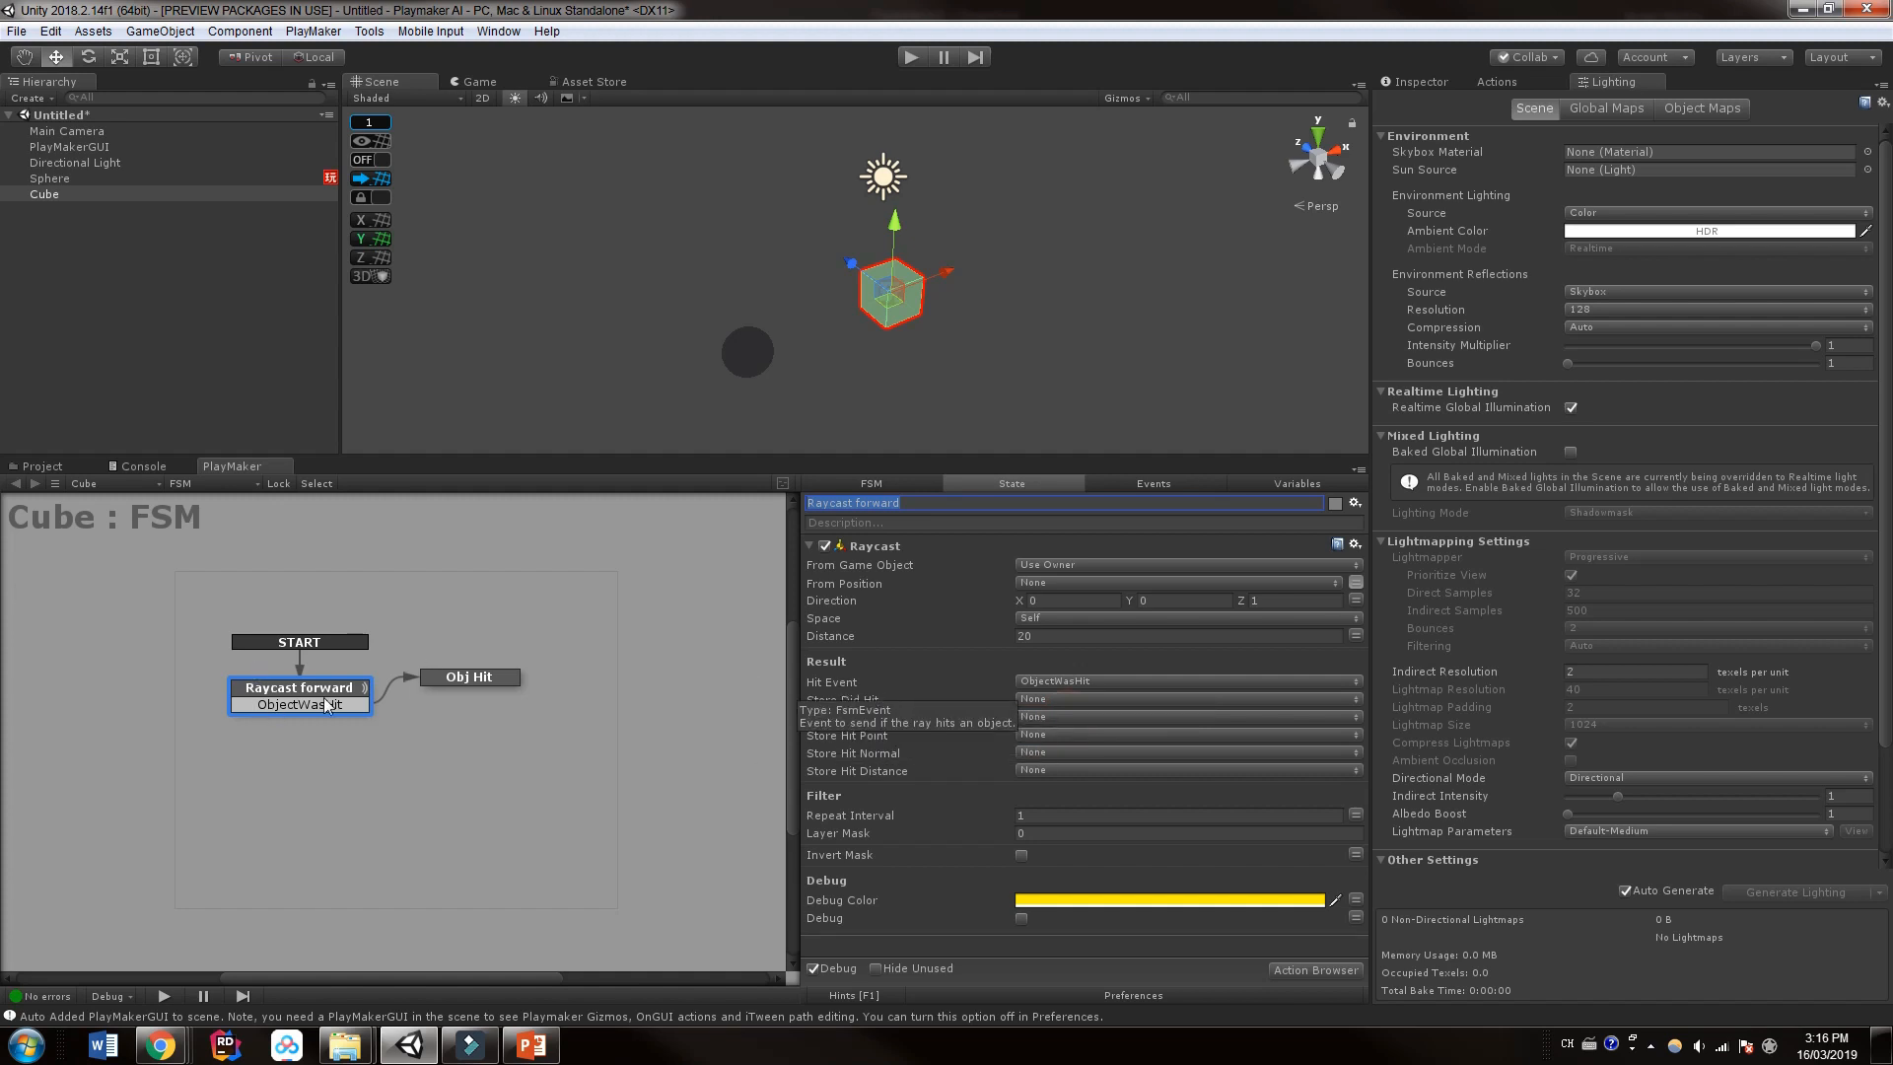
Step: Store the hit object in new variable MyHitObject and the hit distance in HitDistance
click(1049, 716)
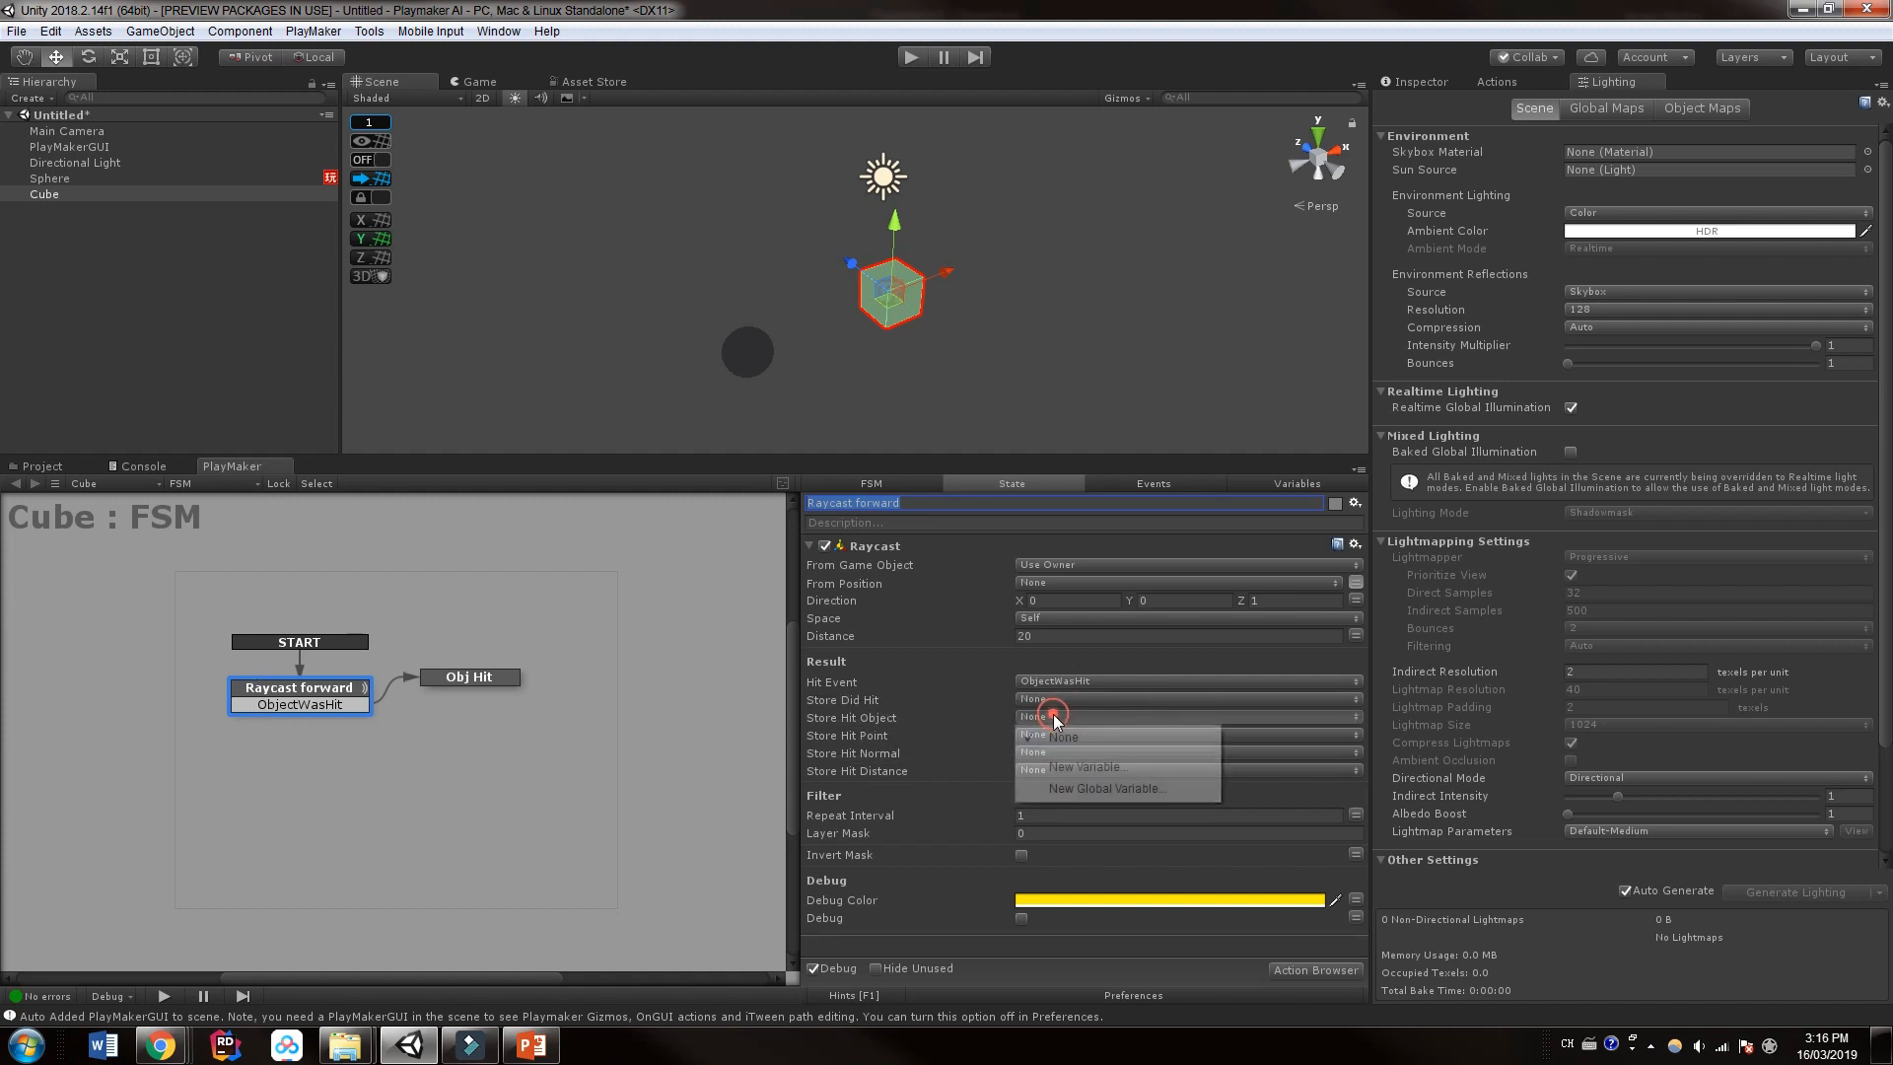
click(1080, 764)
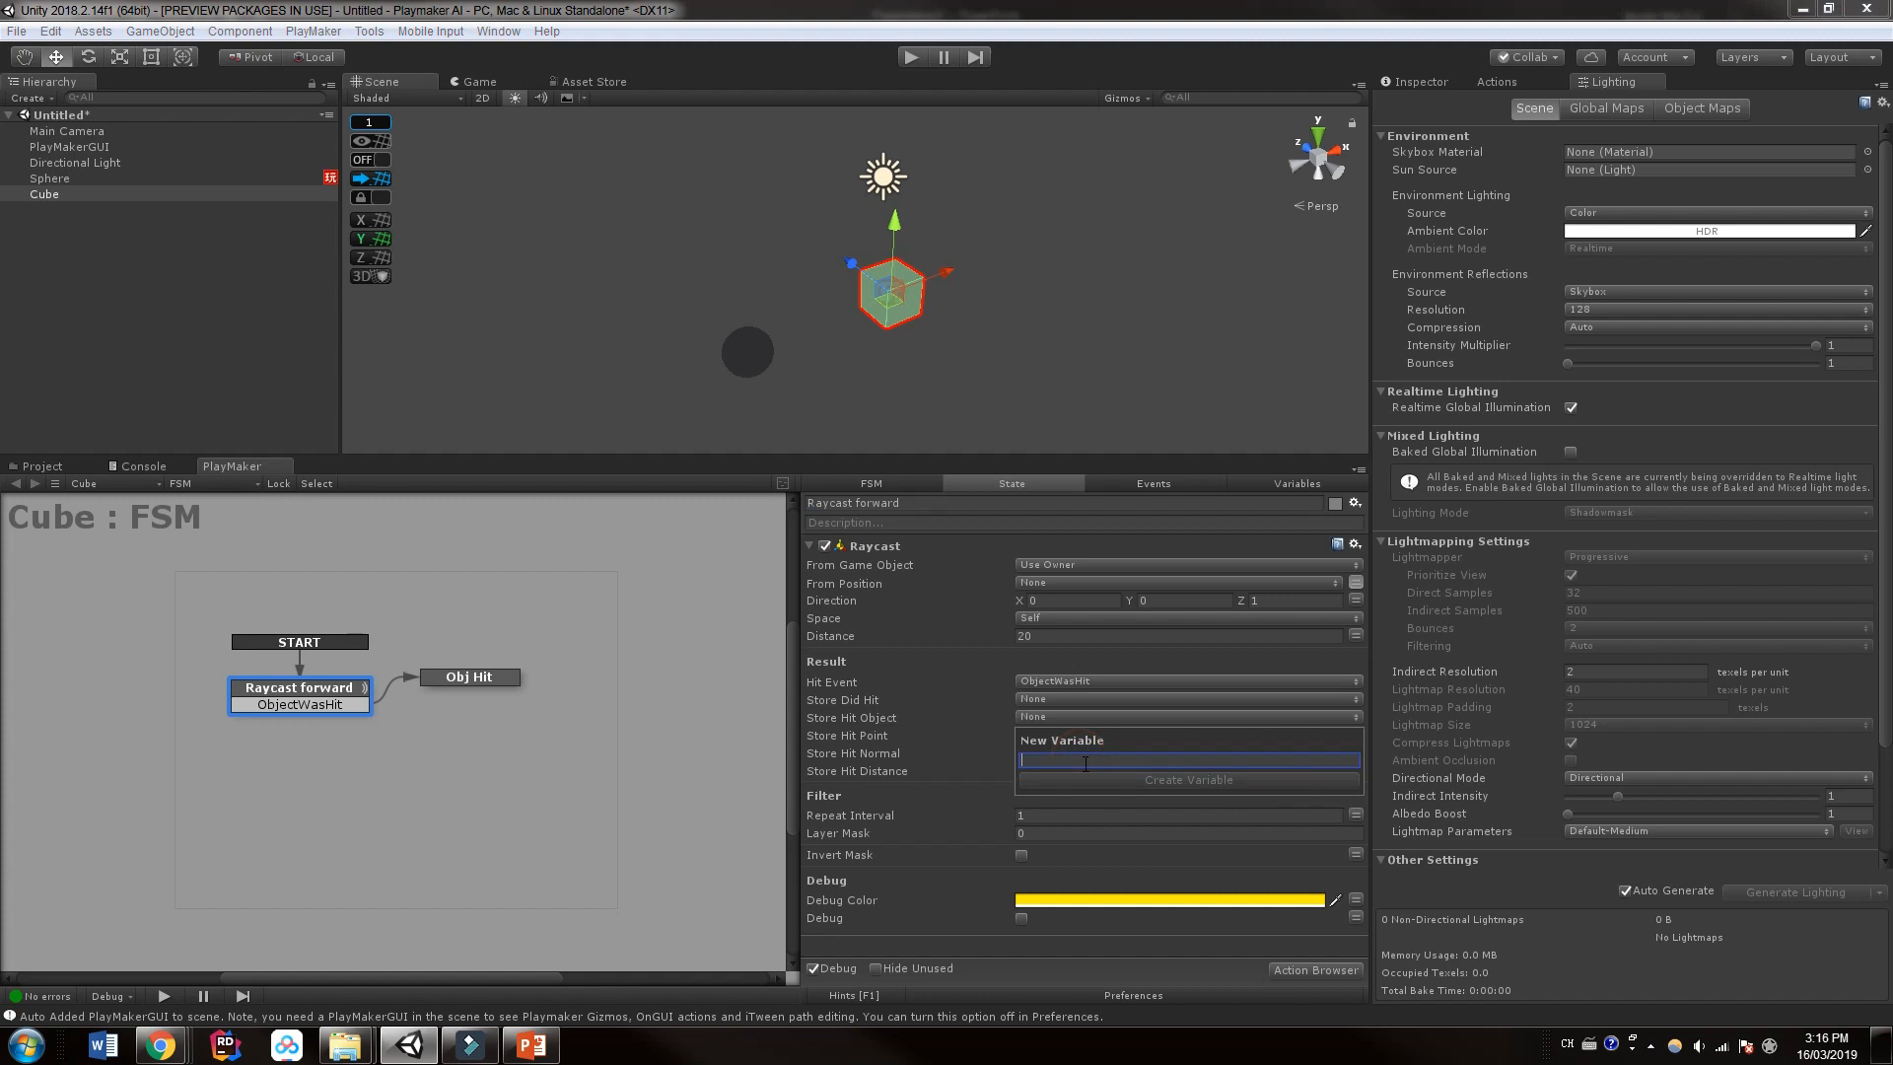
text(MyHitO)
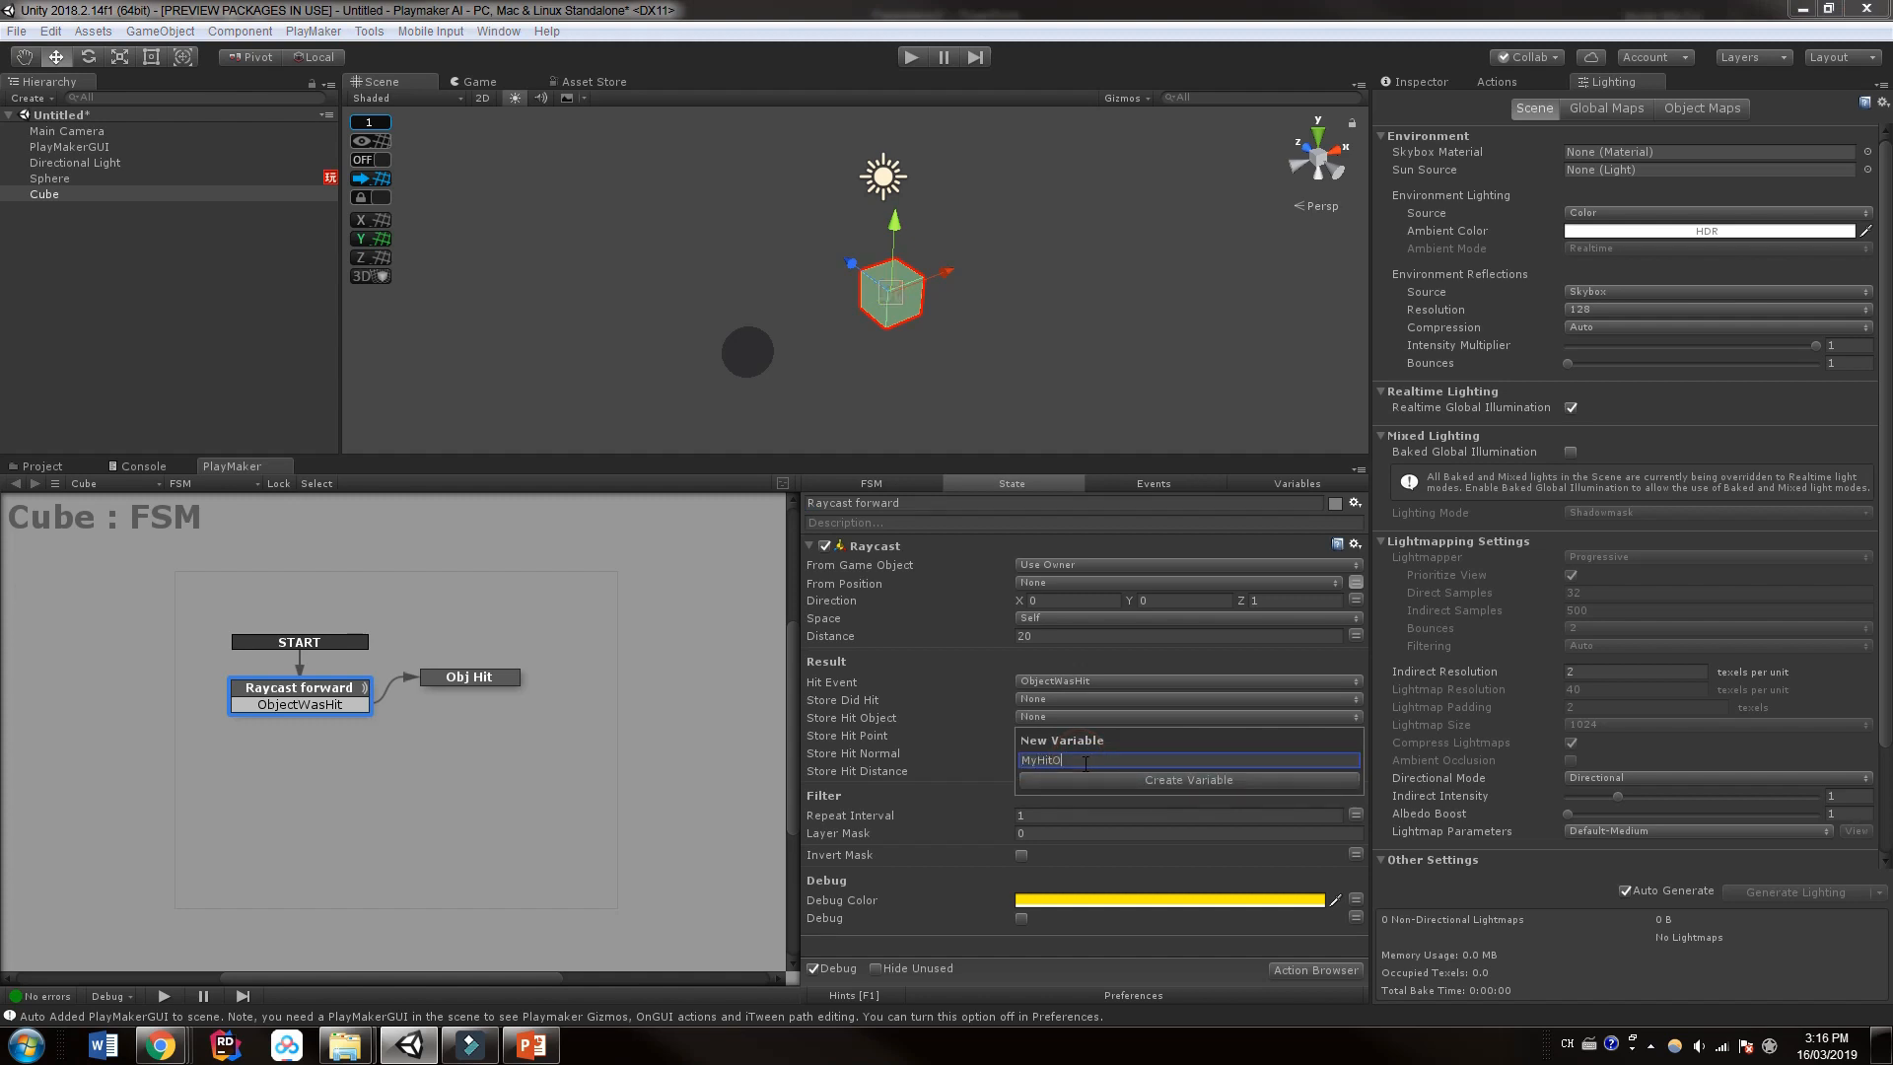
text(bject)
key(Return)
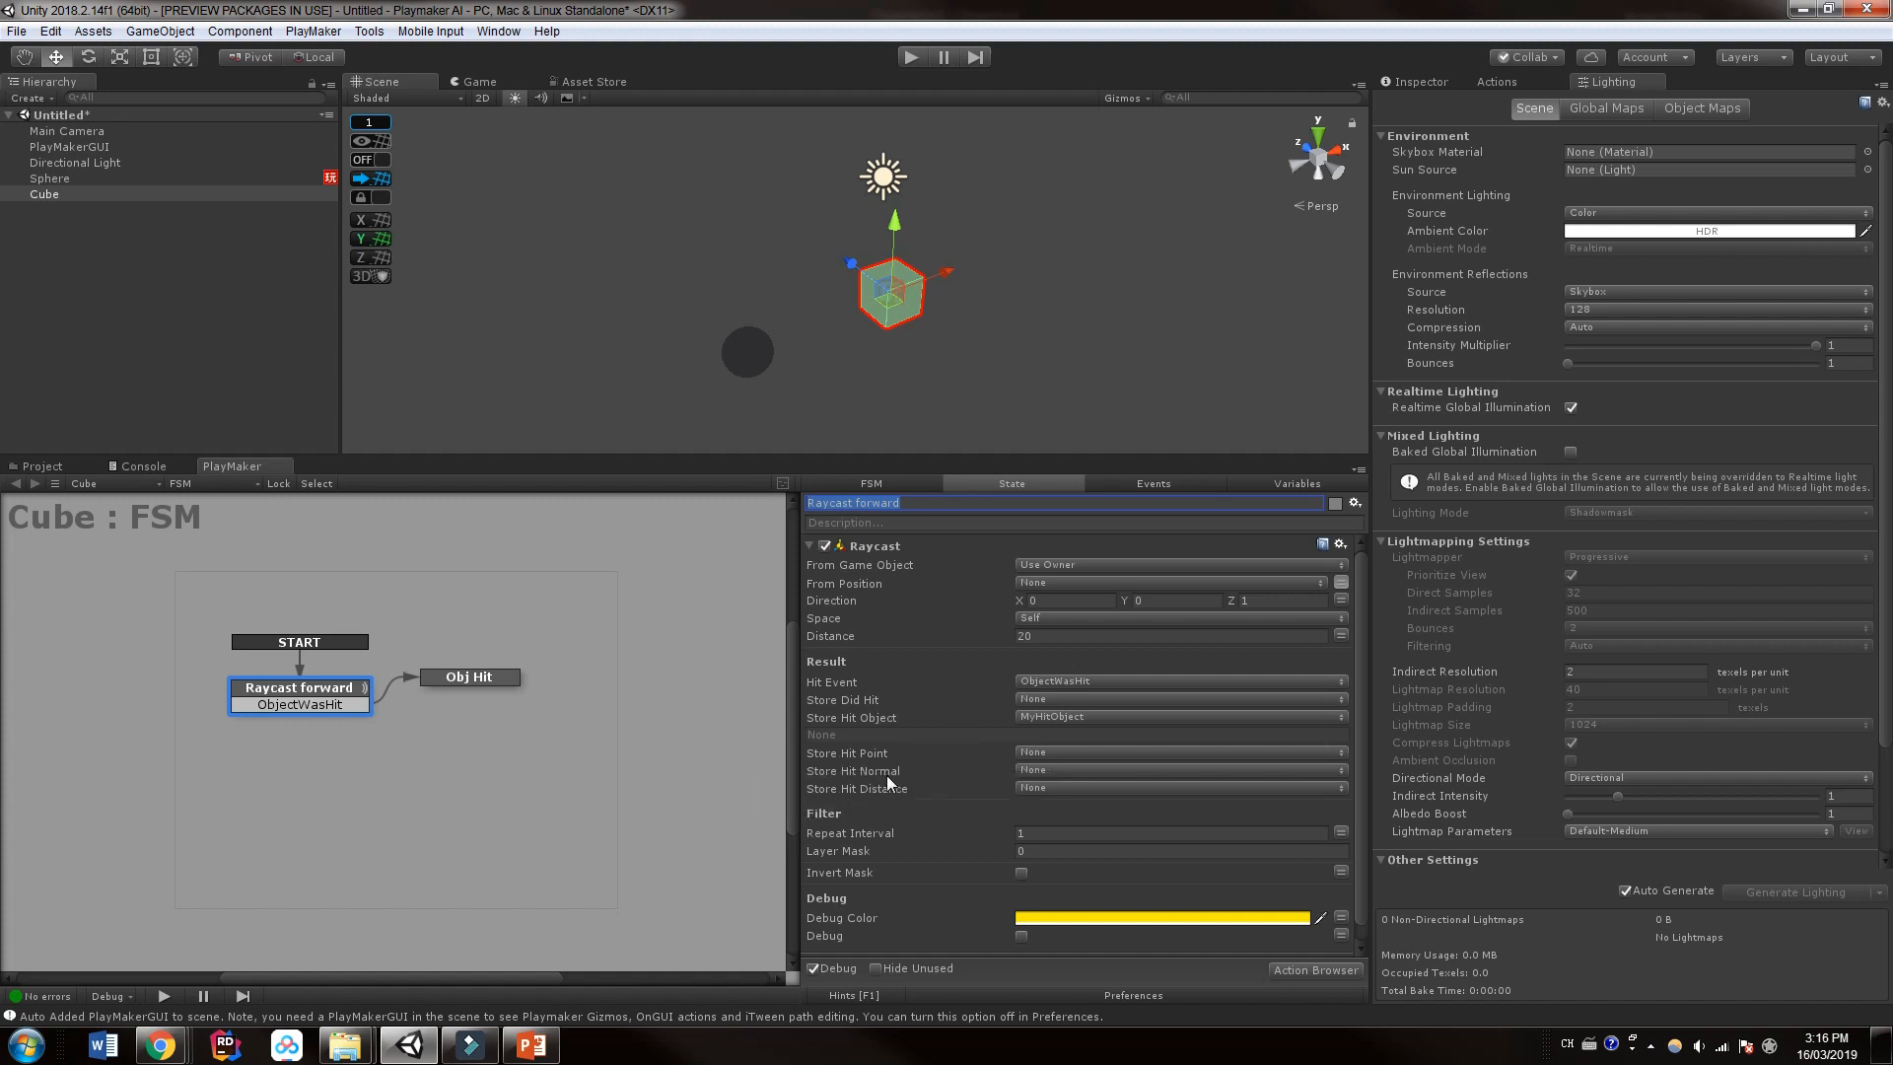
mouse_move(851, 833)
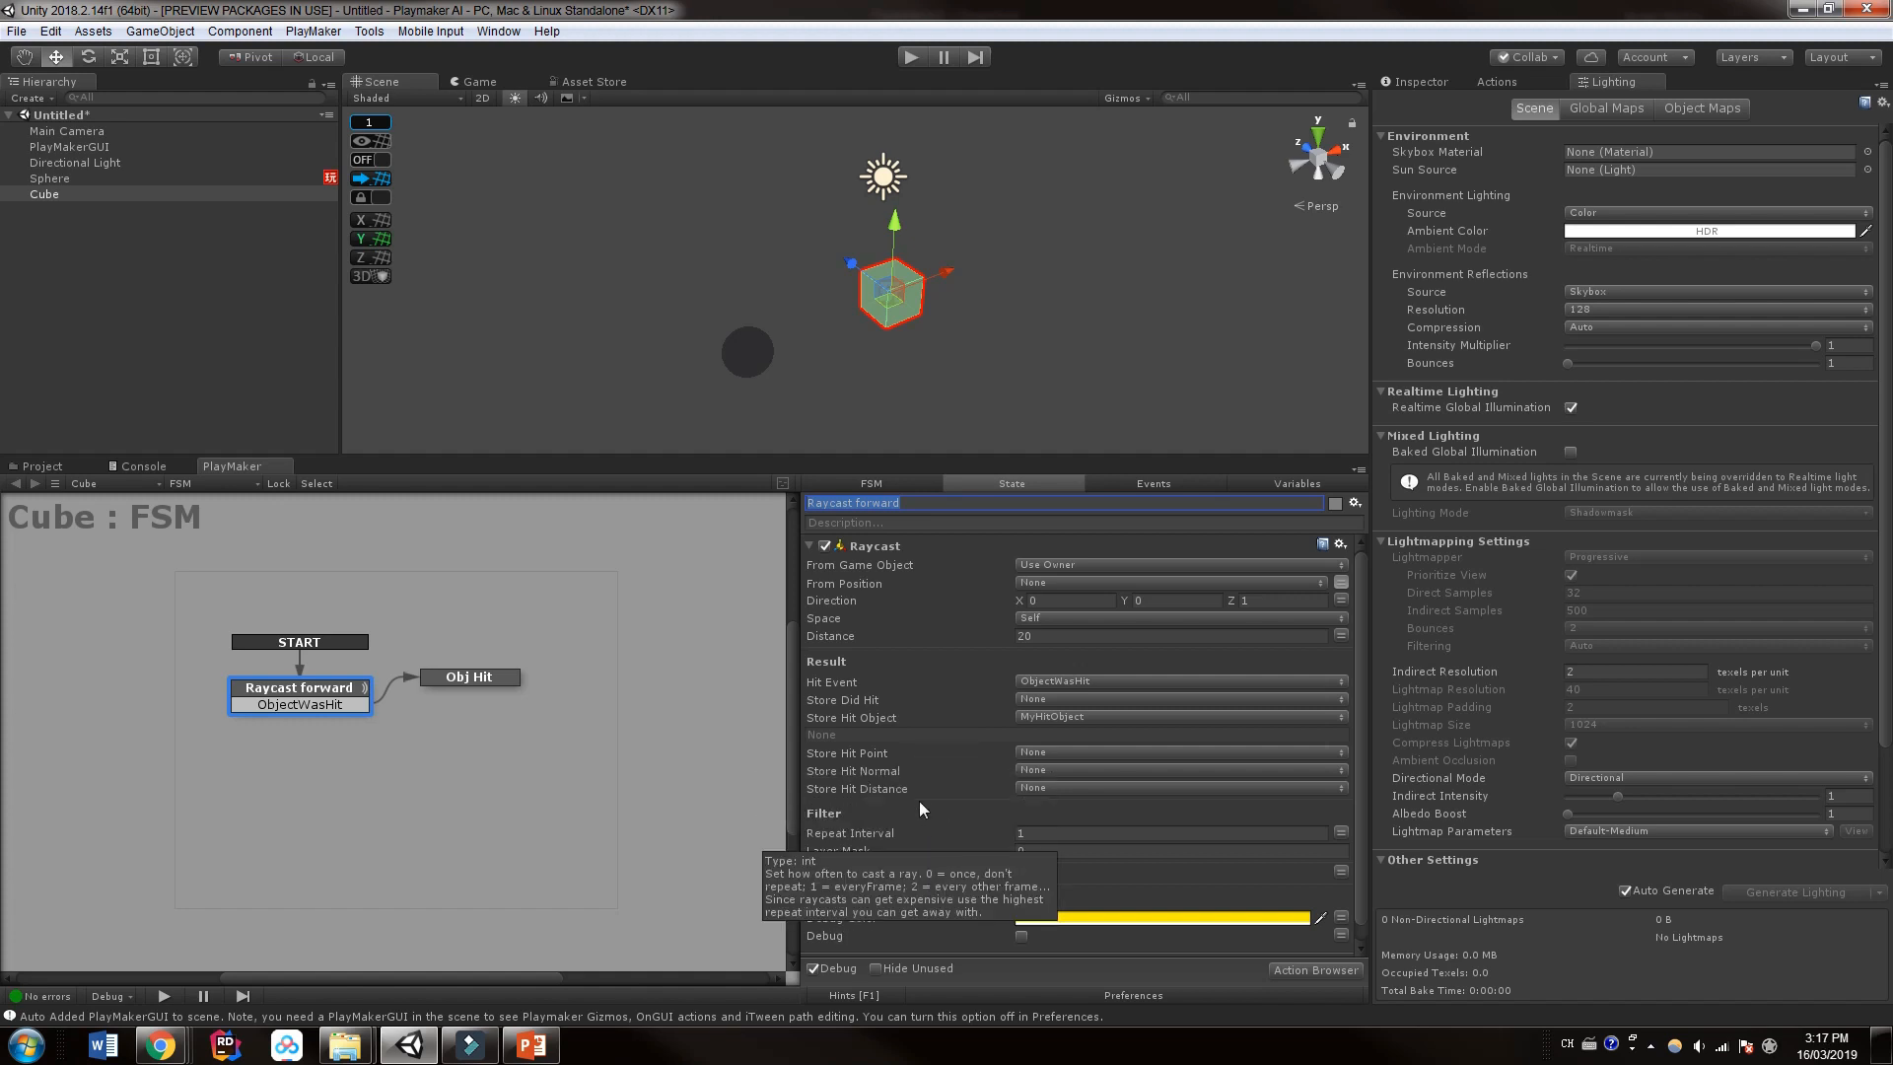
click(1066, 789)
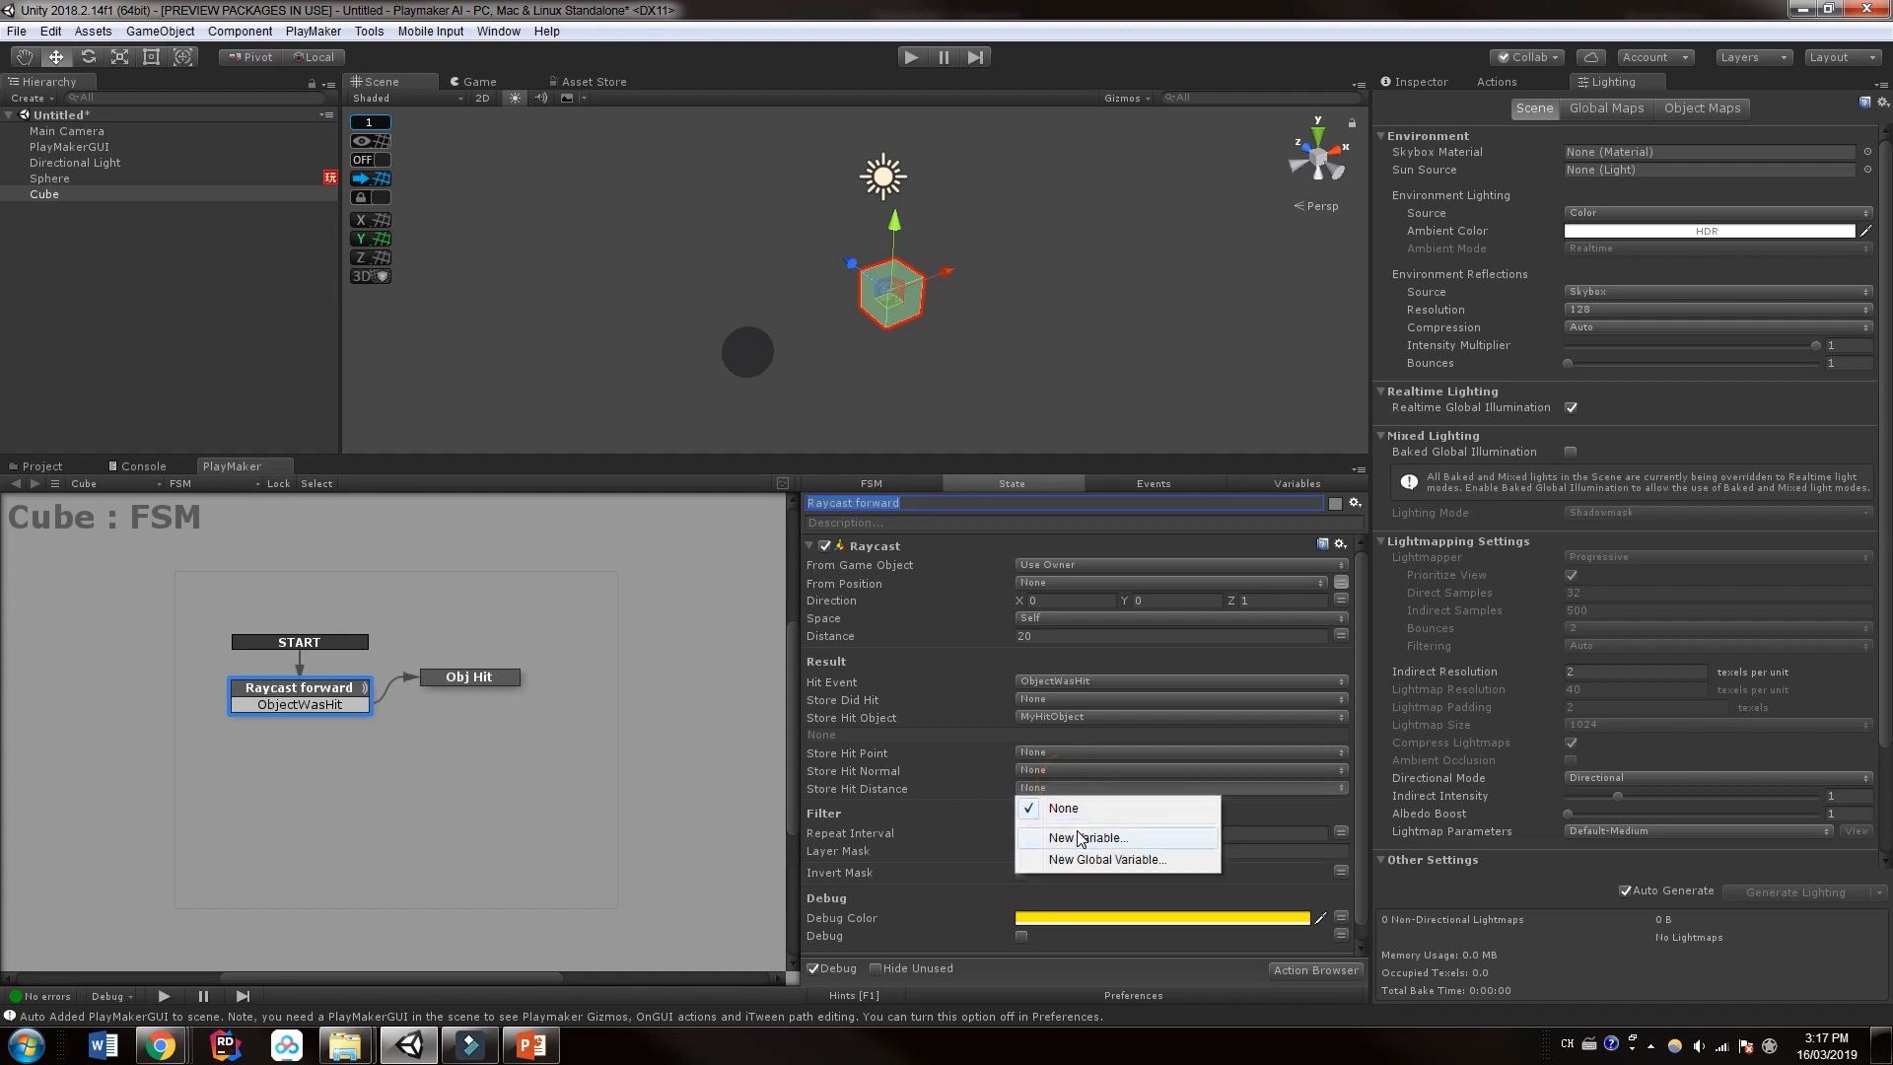
click(1077, 821)
text(HitD)
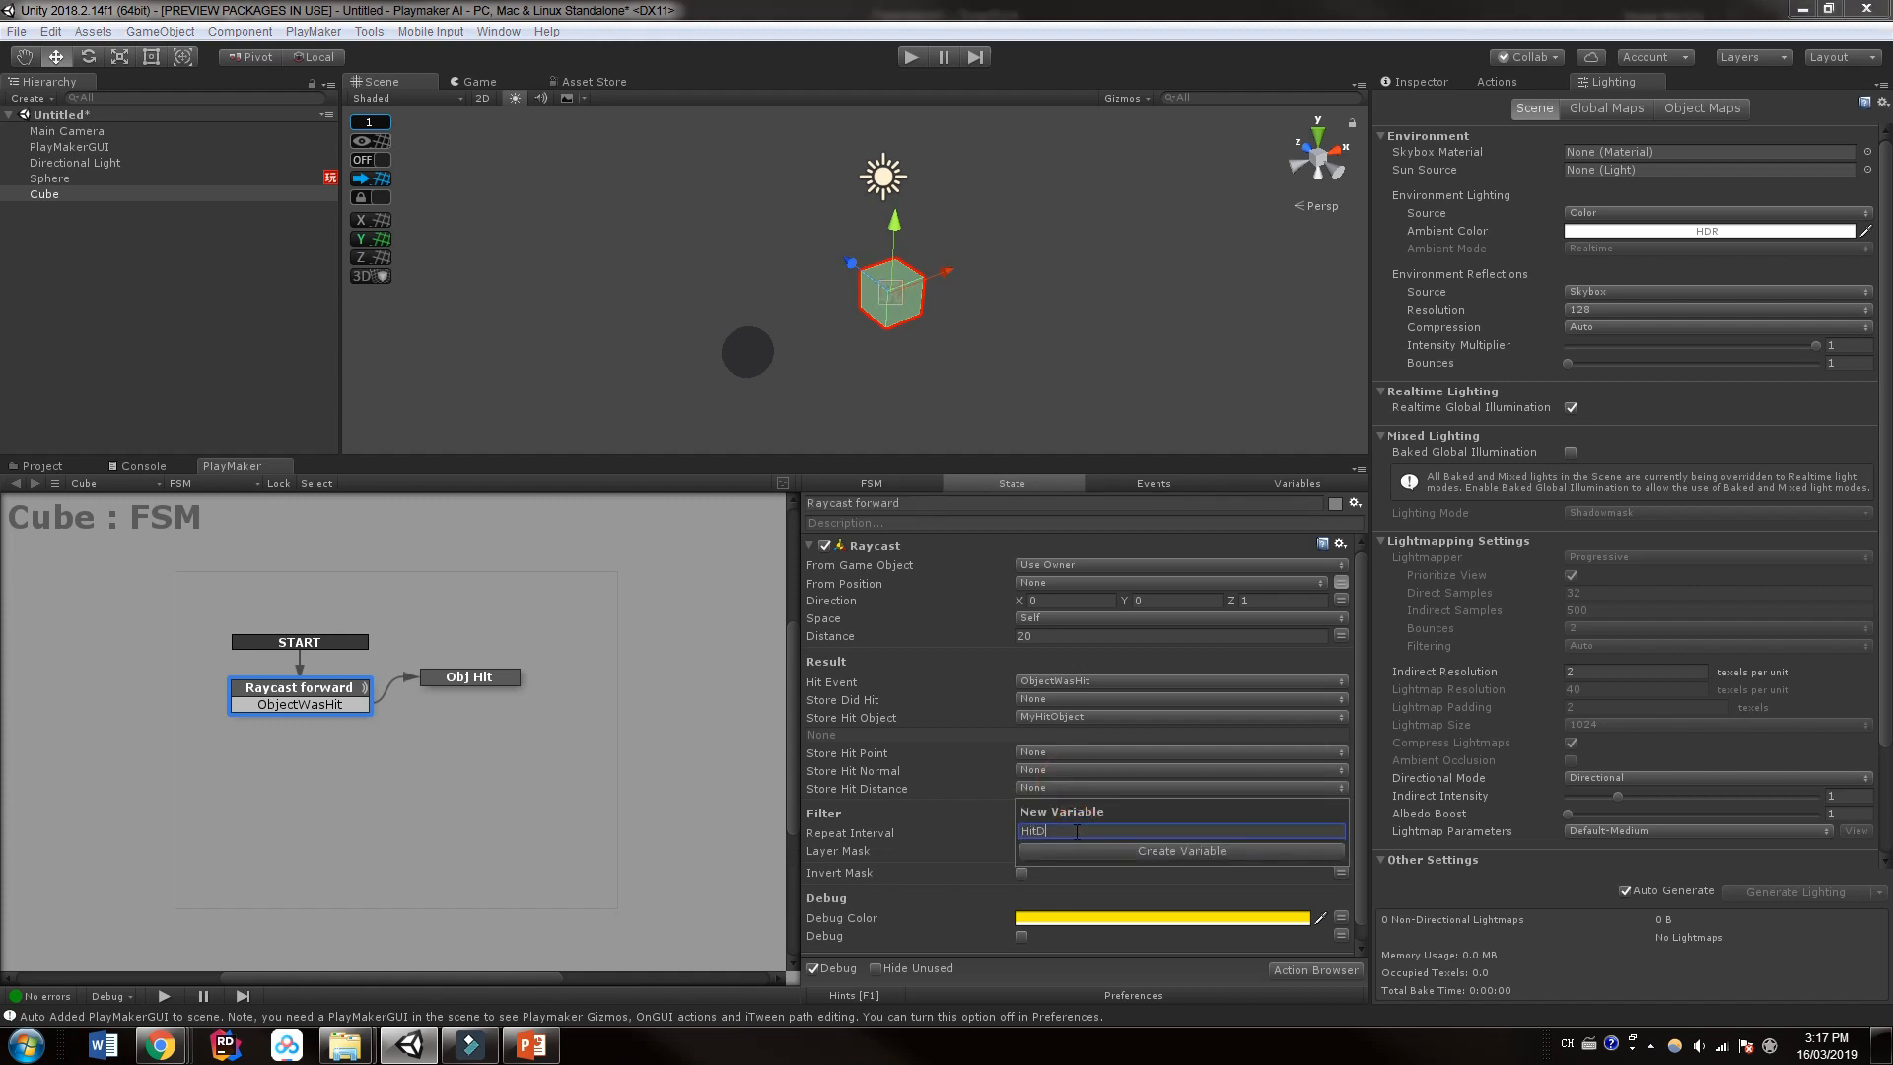
text(istance)
key(Return)
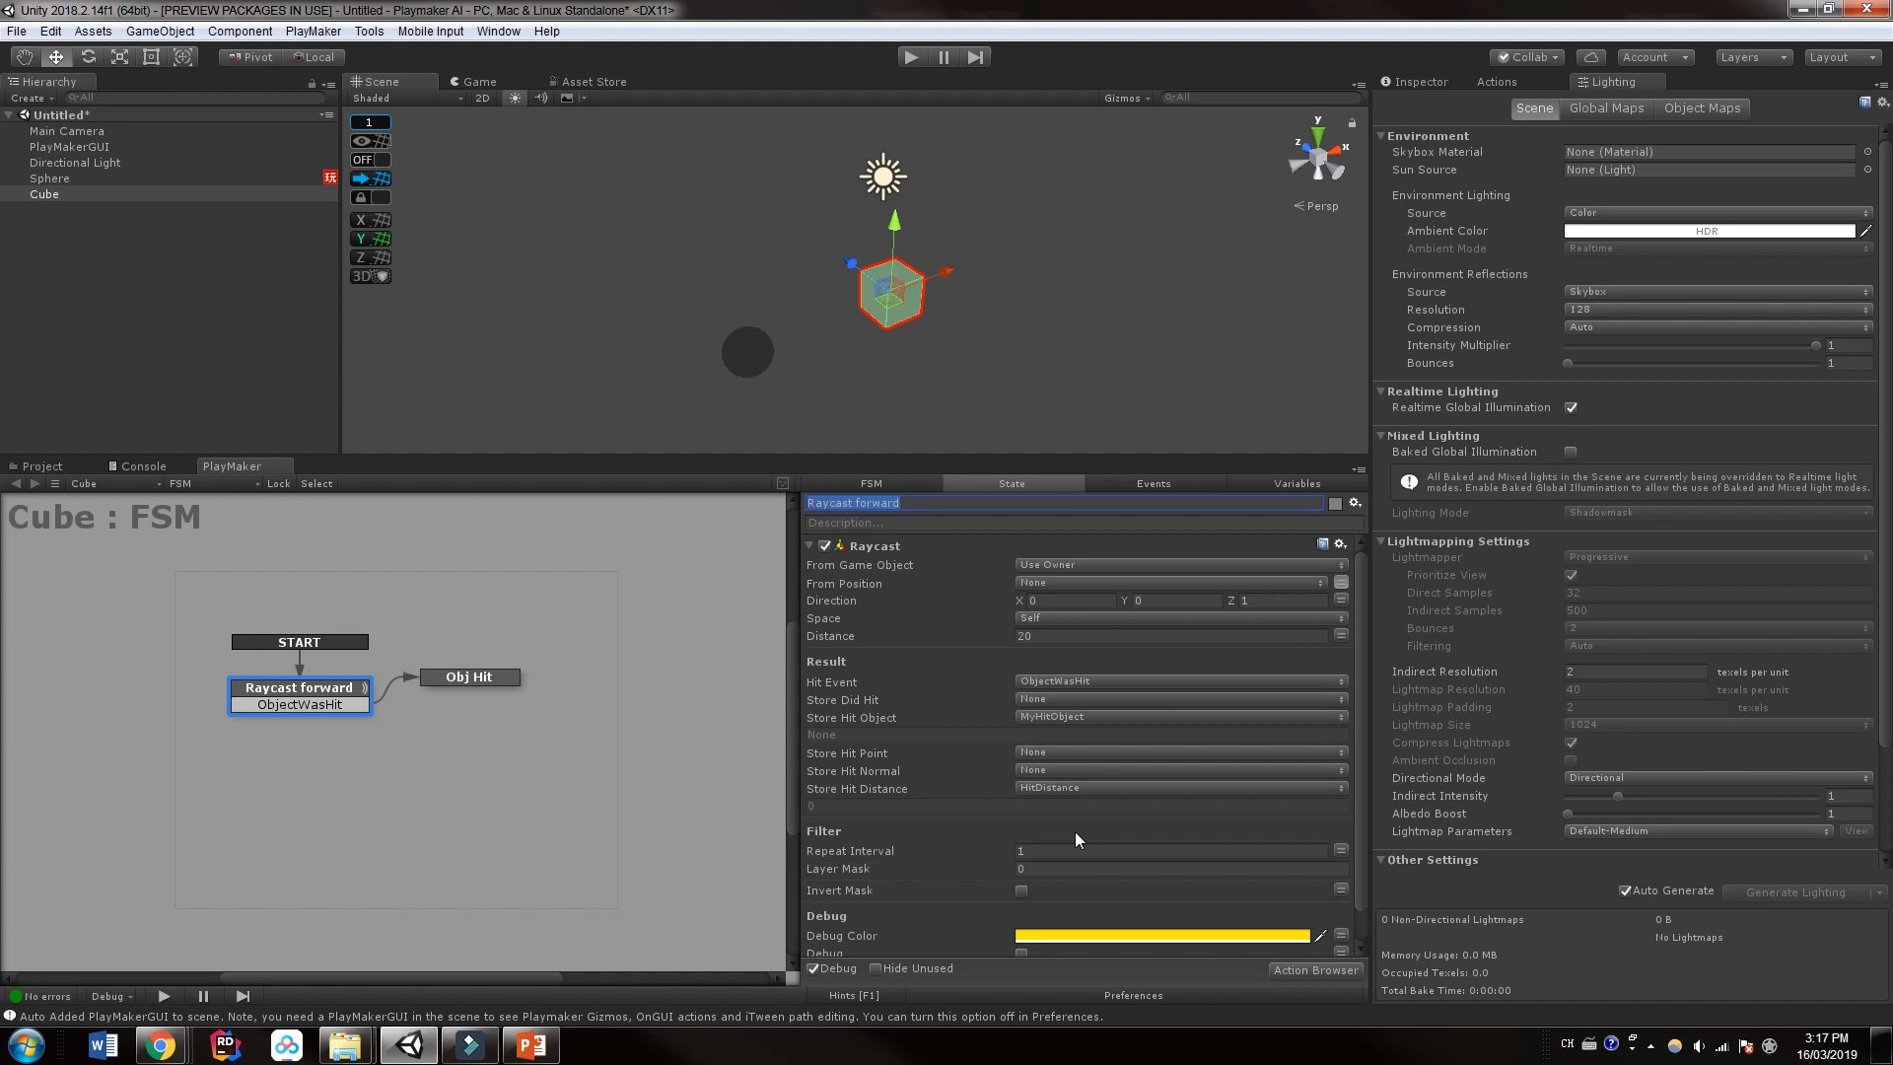
scroll(1076, 833, down, 1)
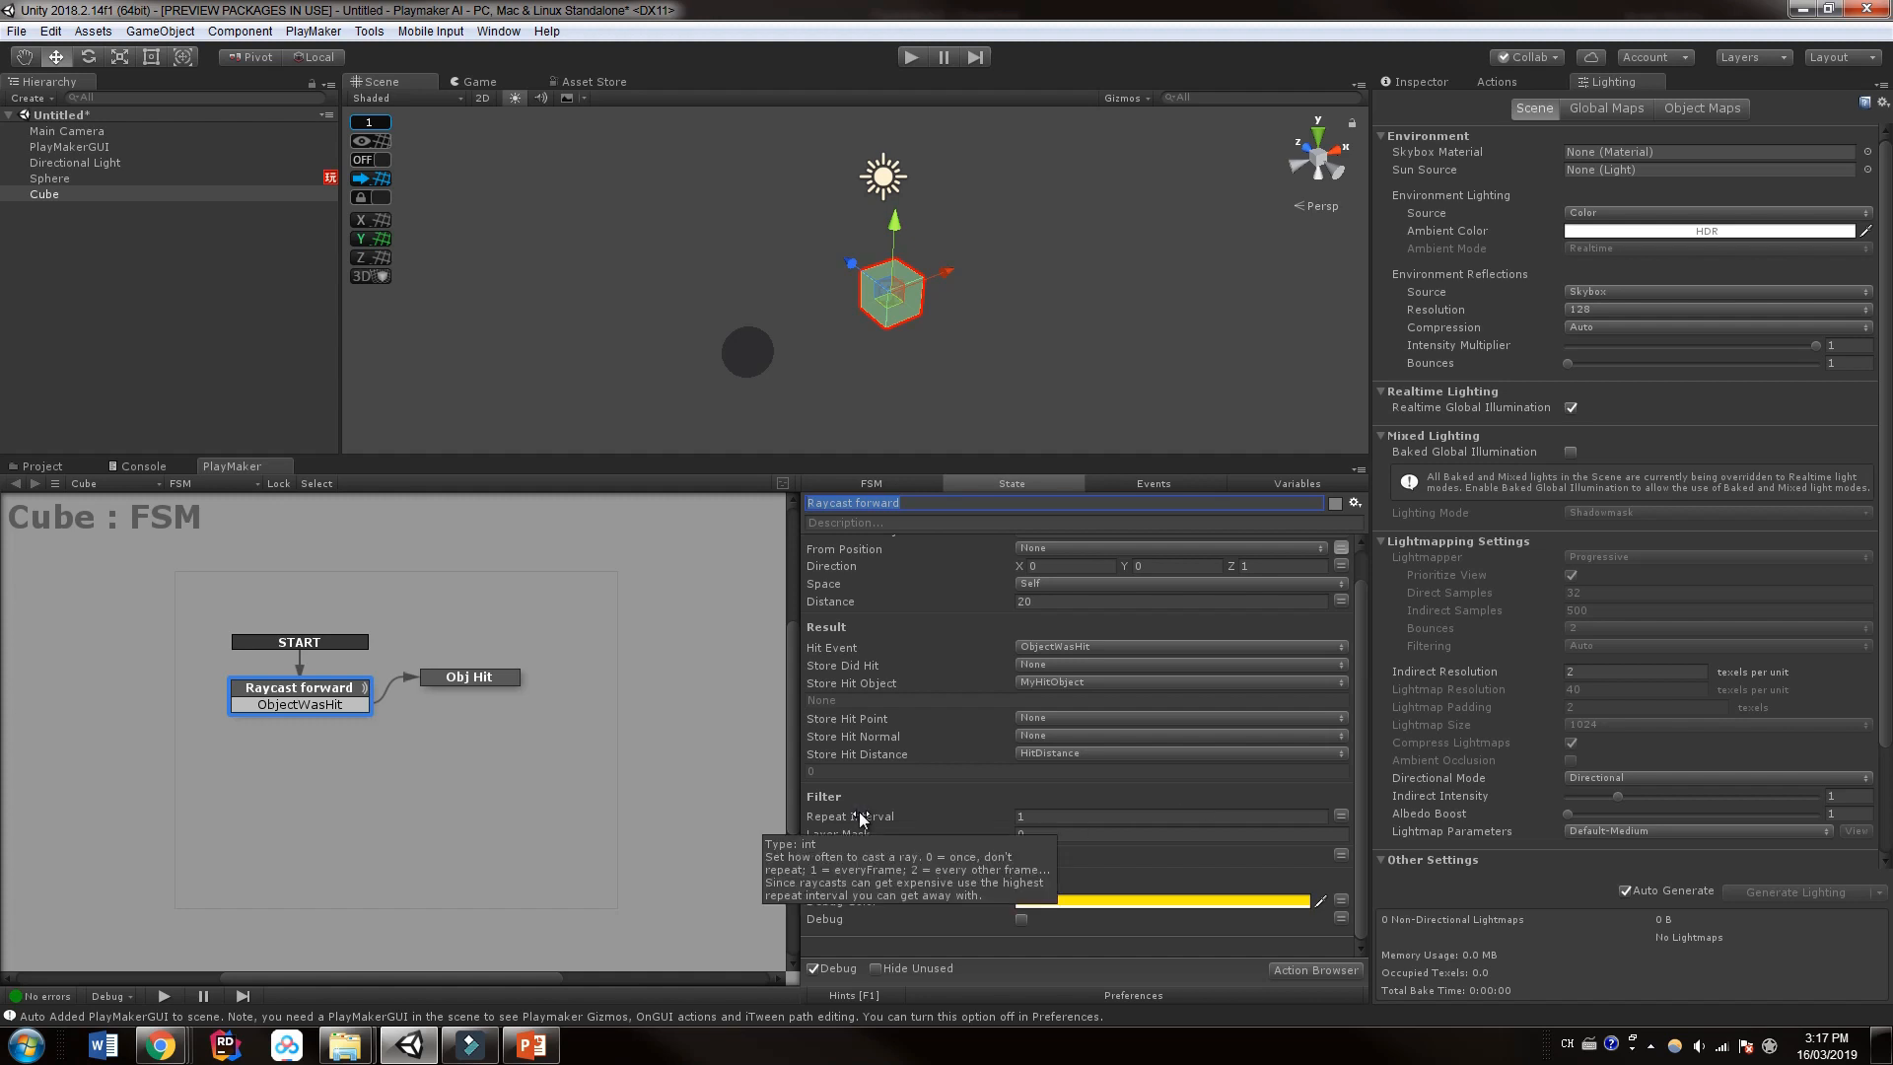
Step: Change the Raycast Repeat Interval from 1 to 2 and enable debug ray drawing
click(1066, 816)
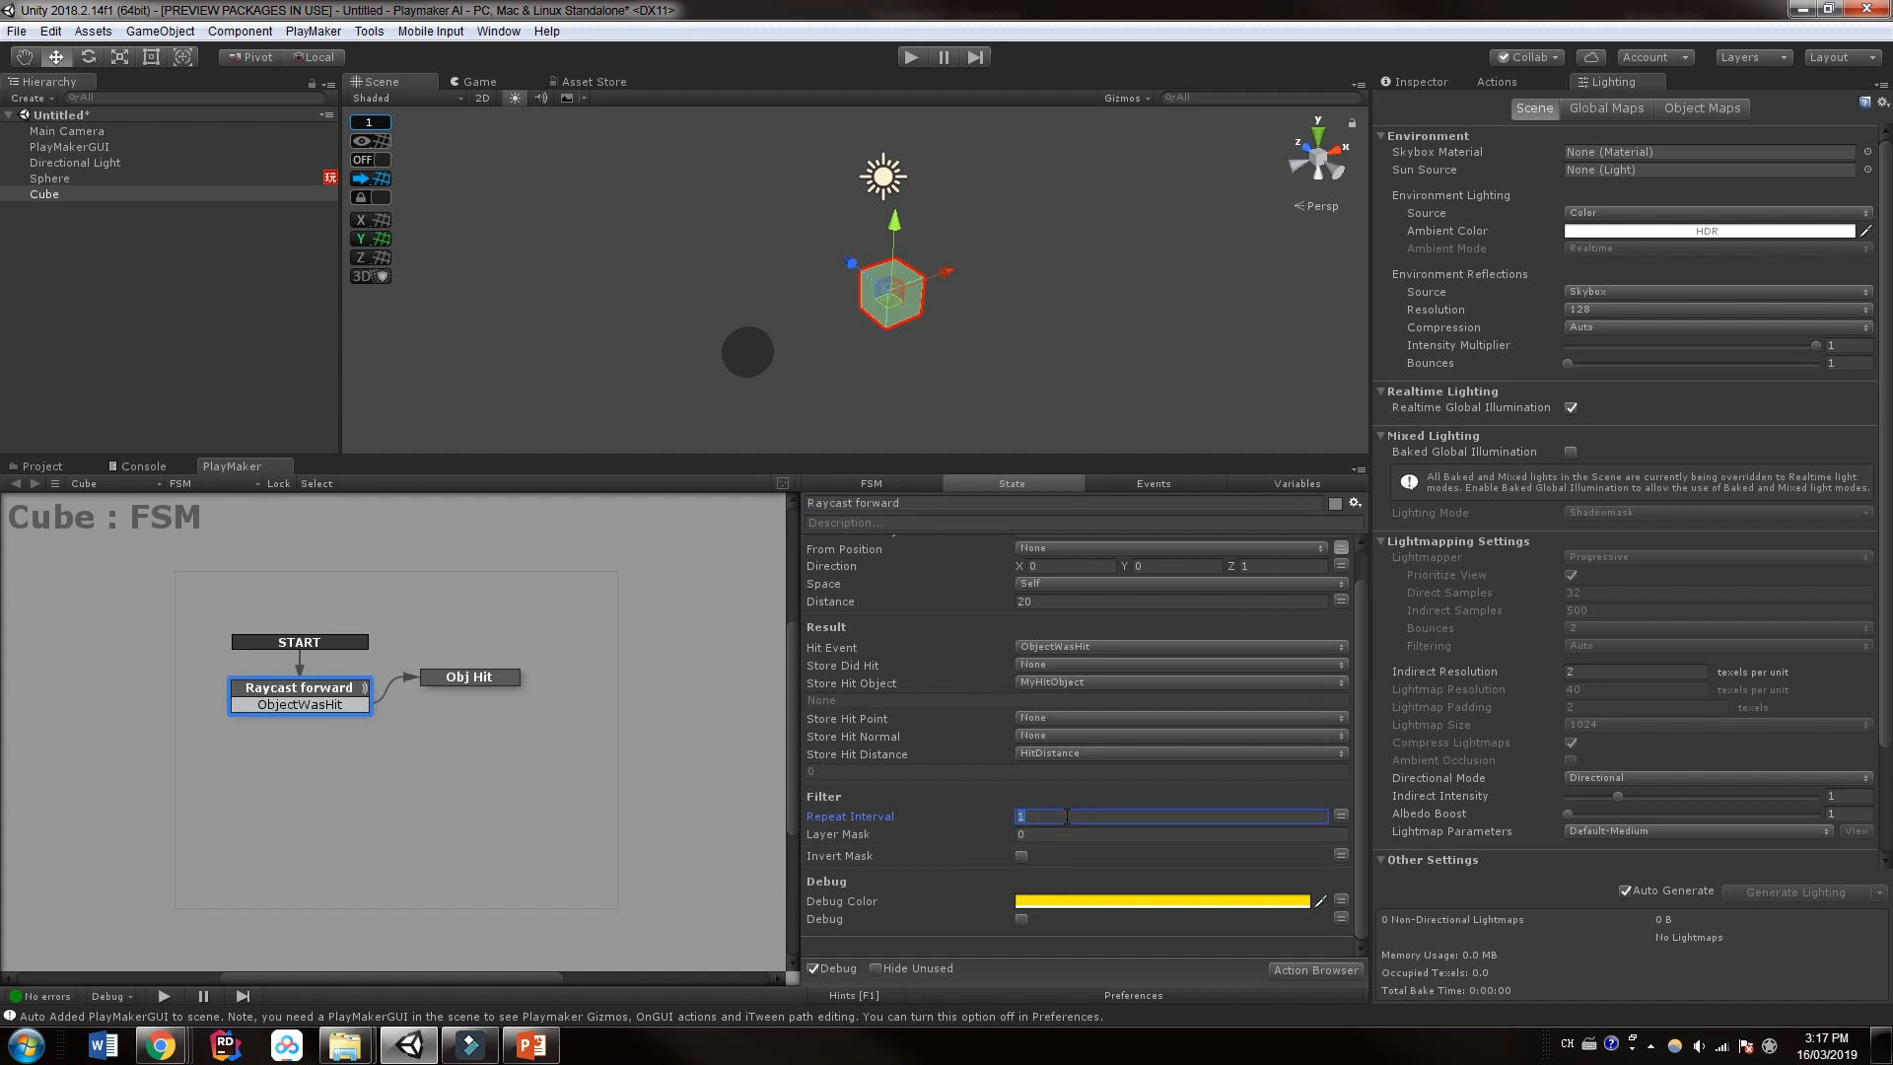
text(0)
click(1066, 816)
mouse_move(825, 919)
key(BackSpace)
text(2)
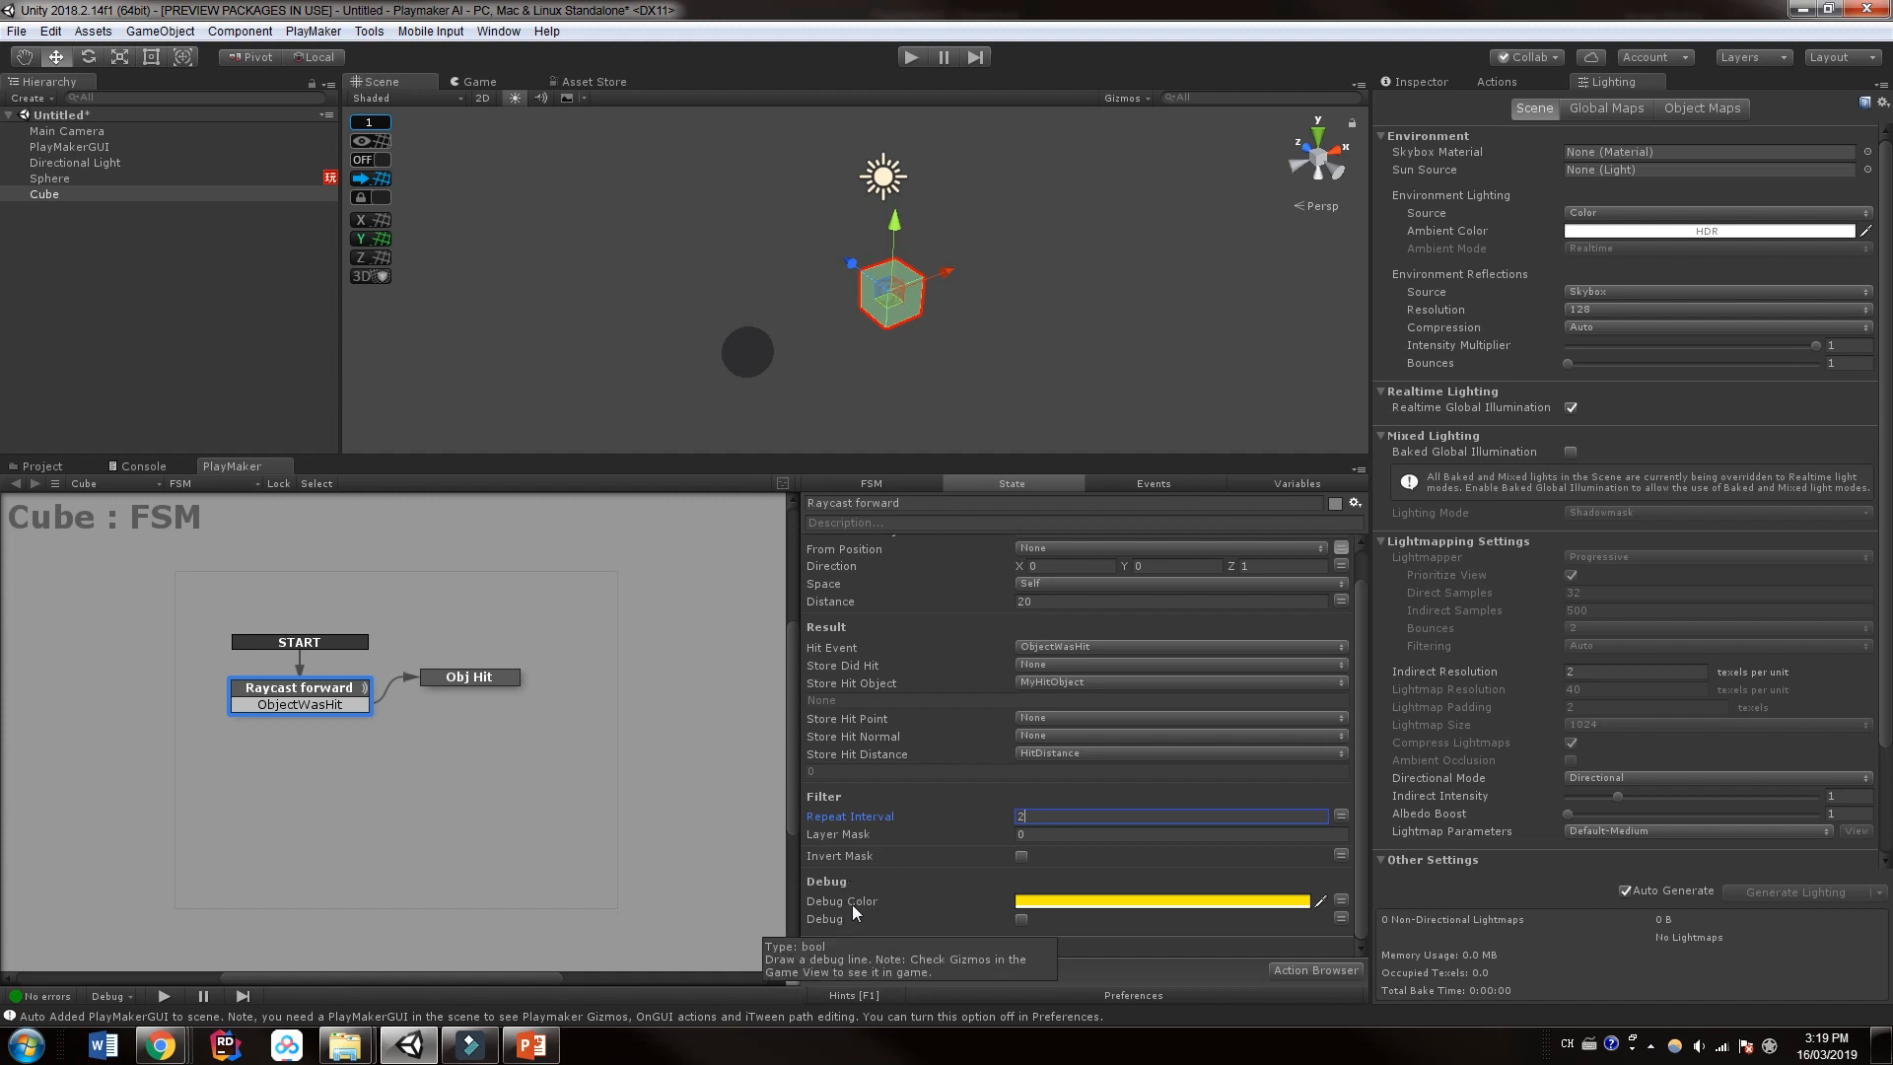
click(1021, 918)
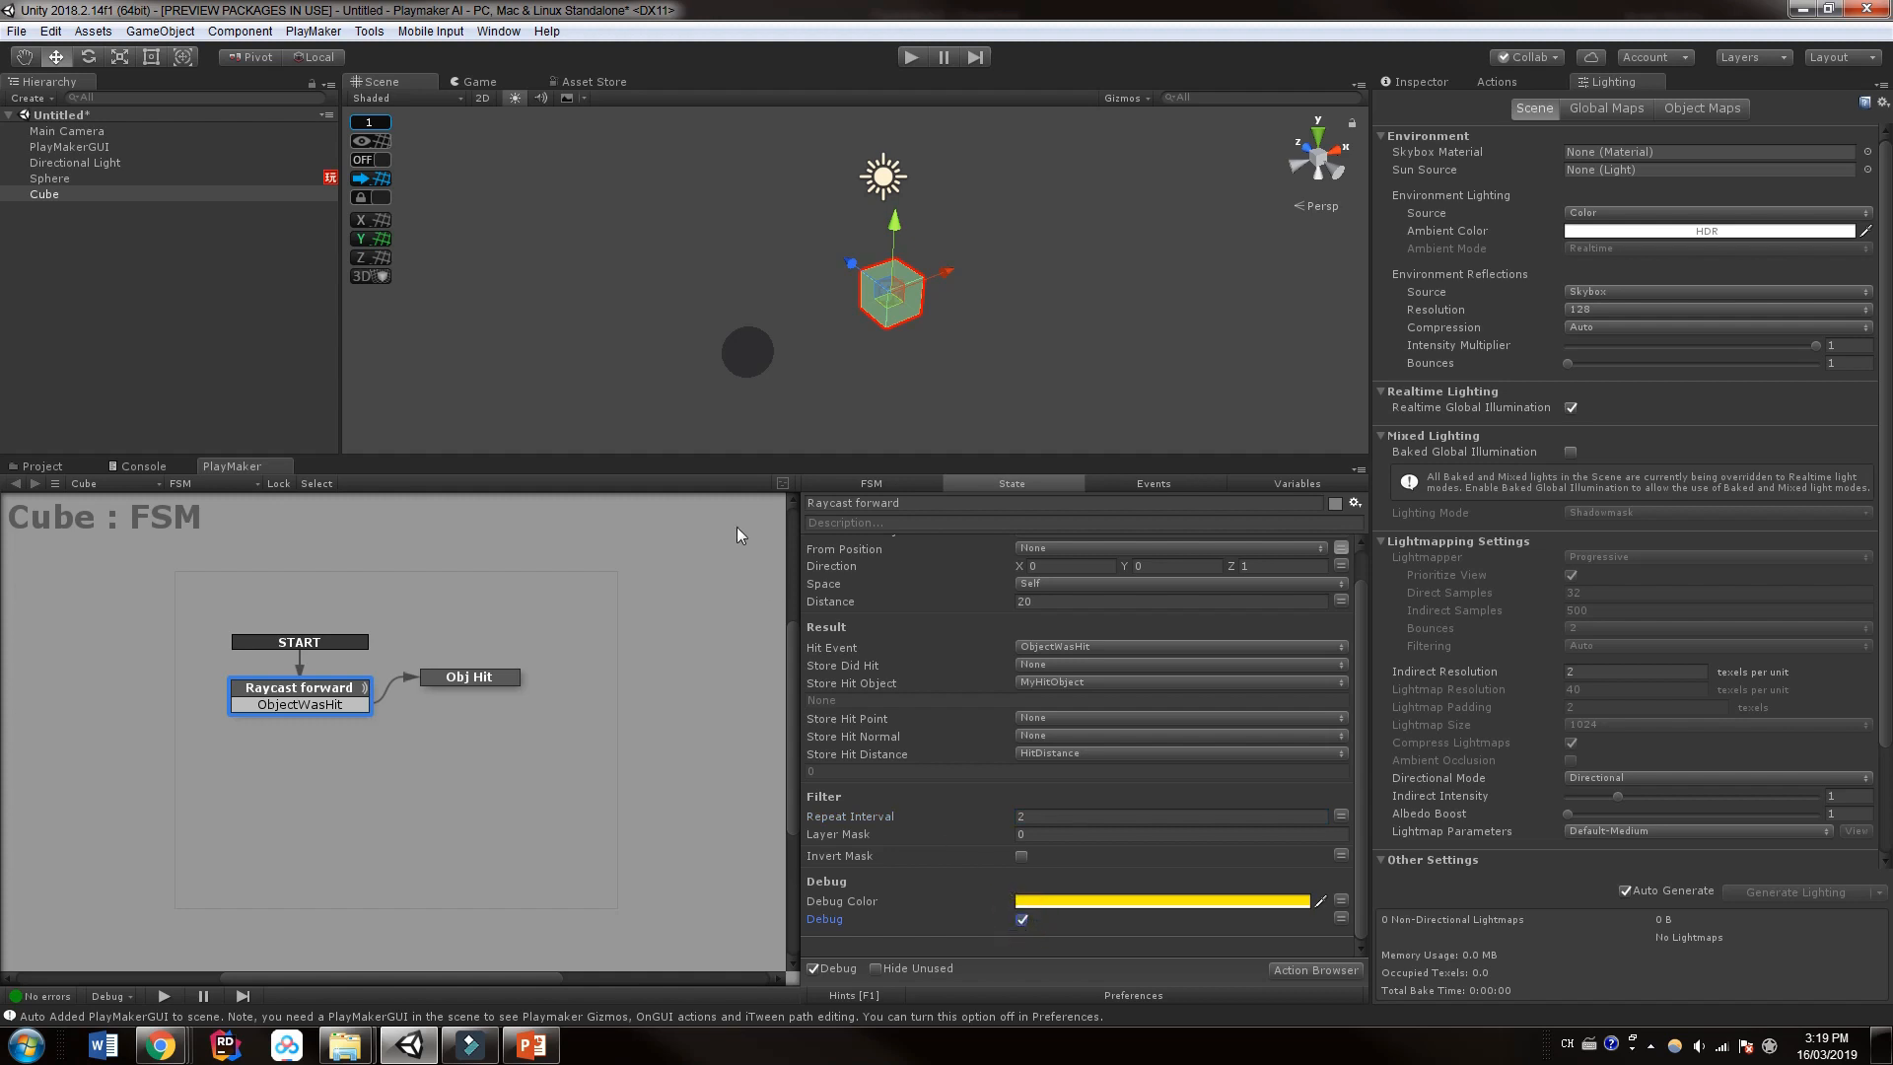
Step: Run the game and return to the Scene view to watch the cube's ray
drag(716, 457, 716, 570)
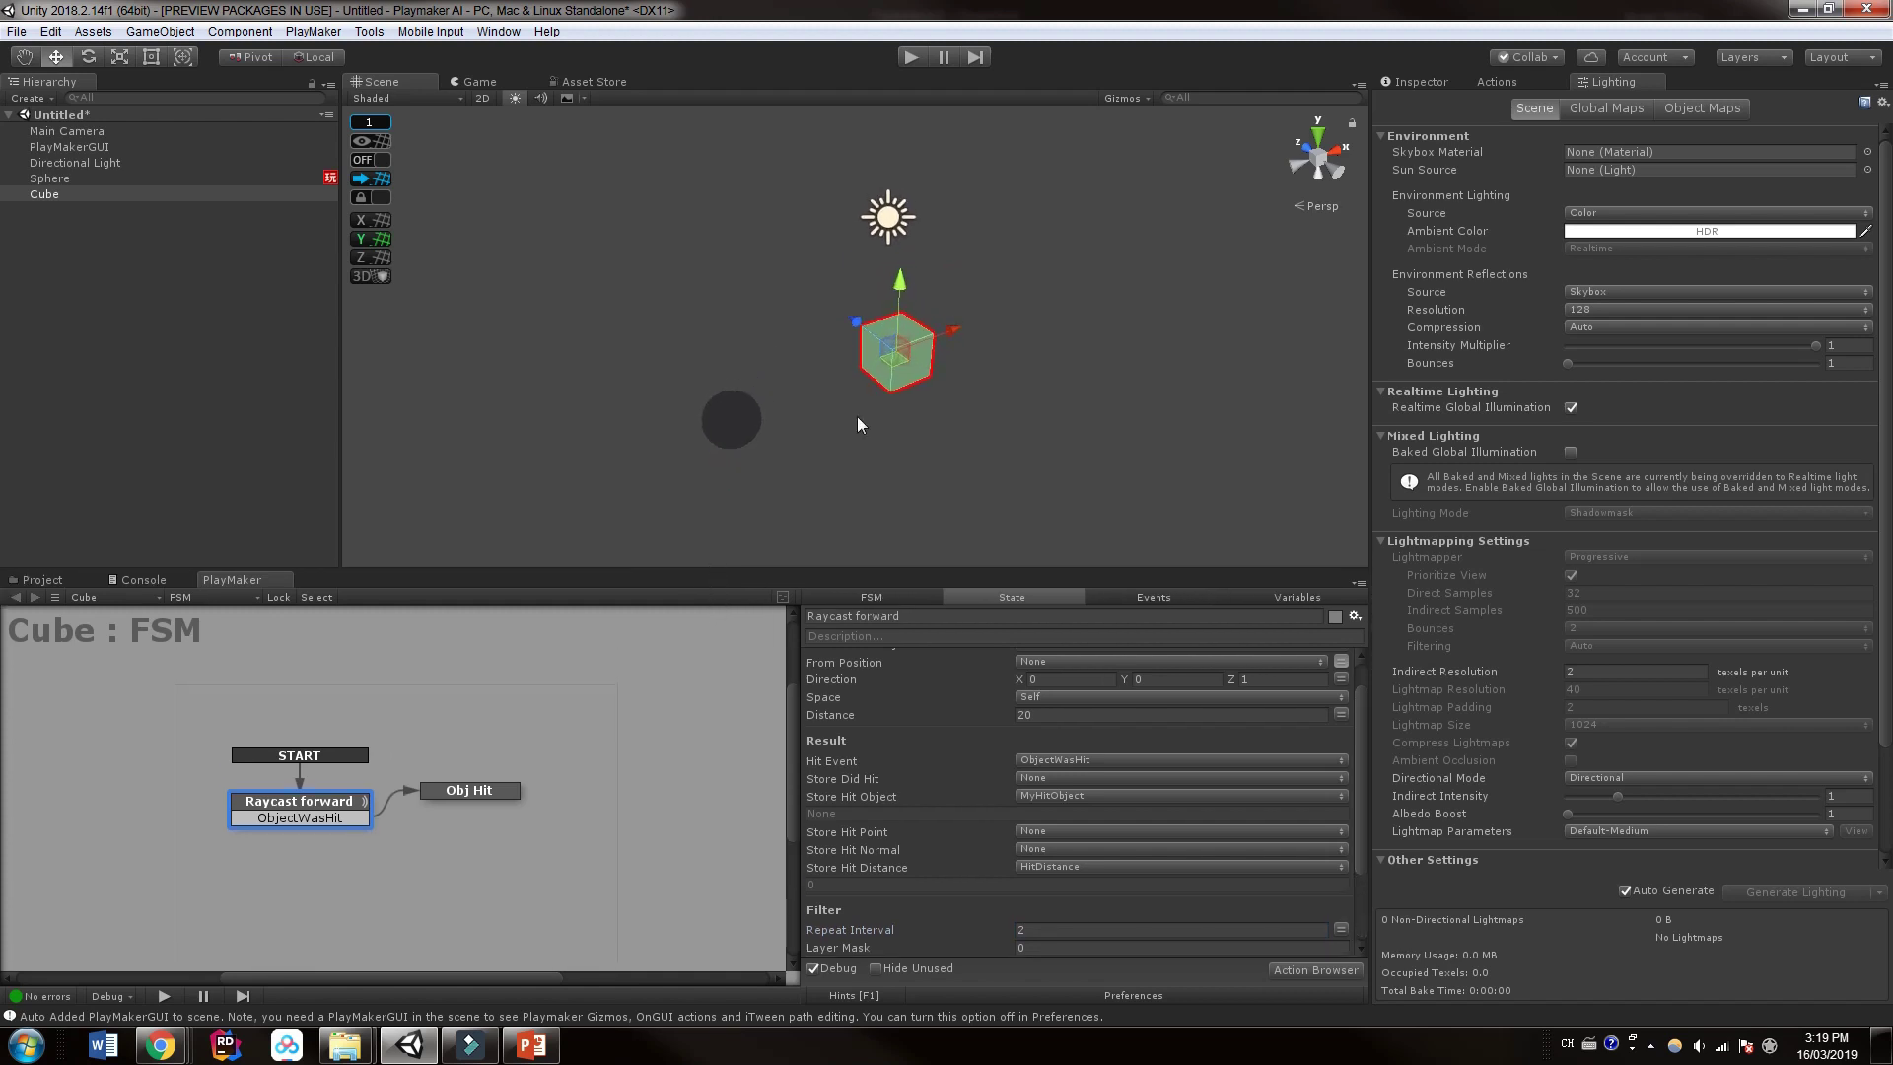
click(909, 57)
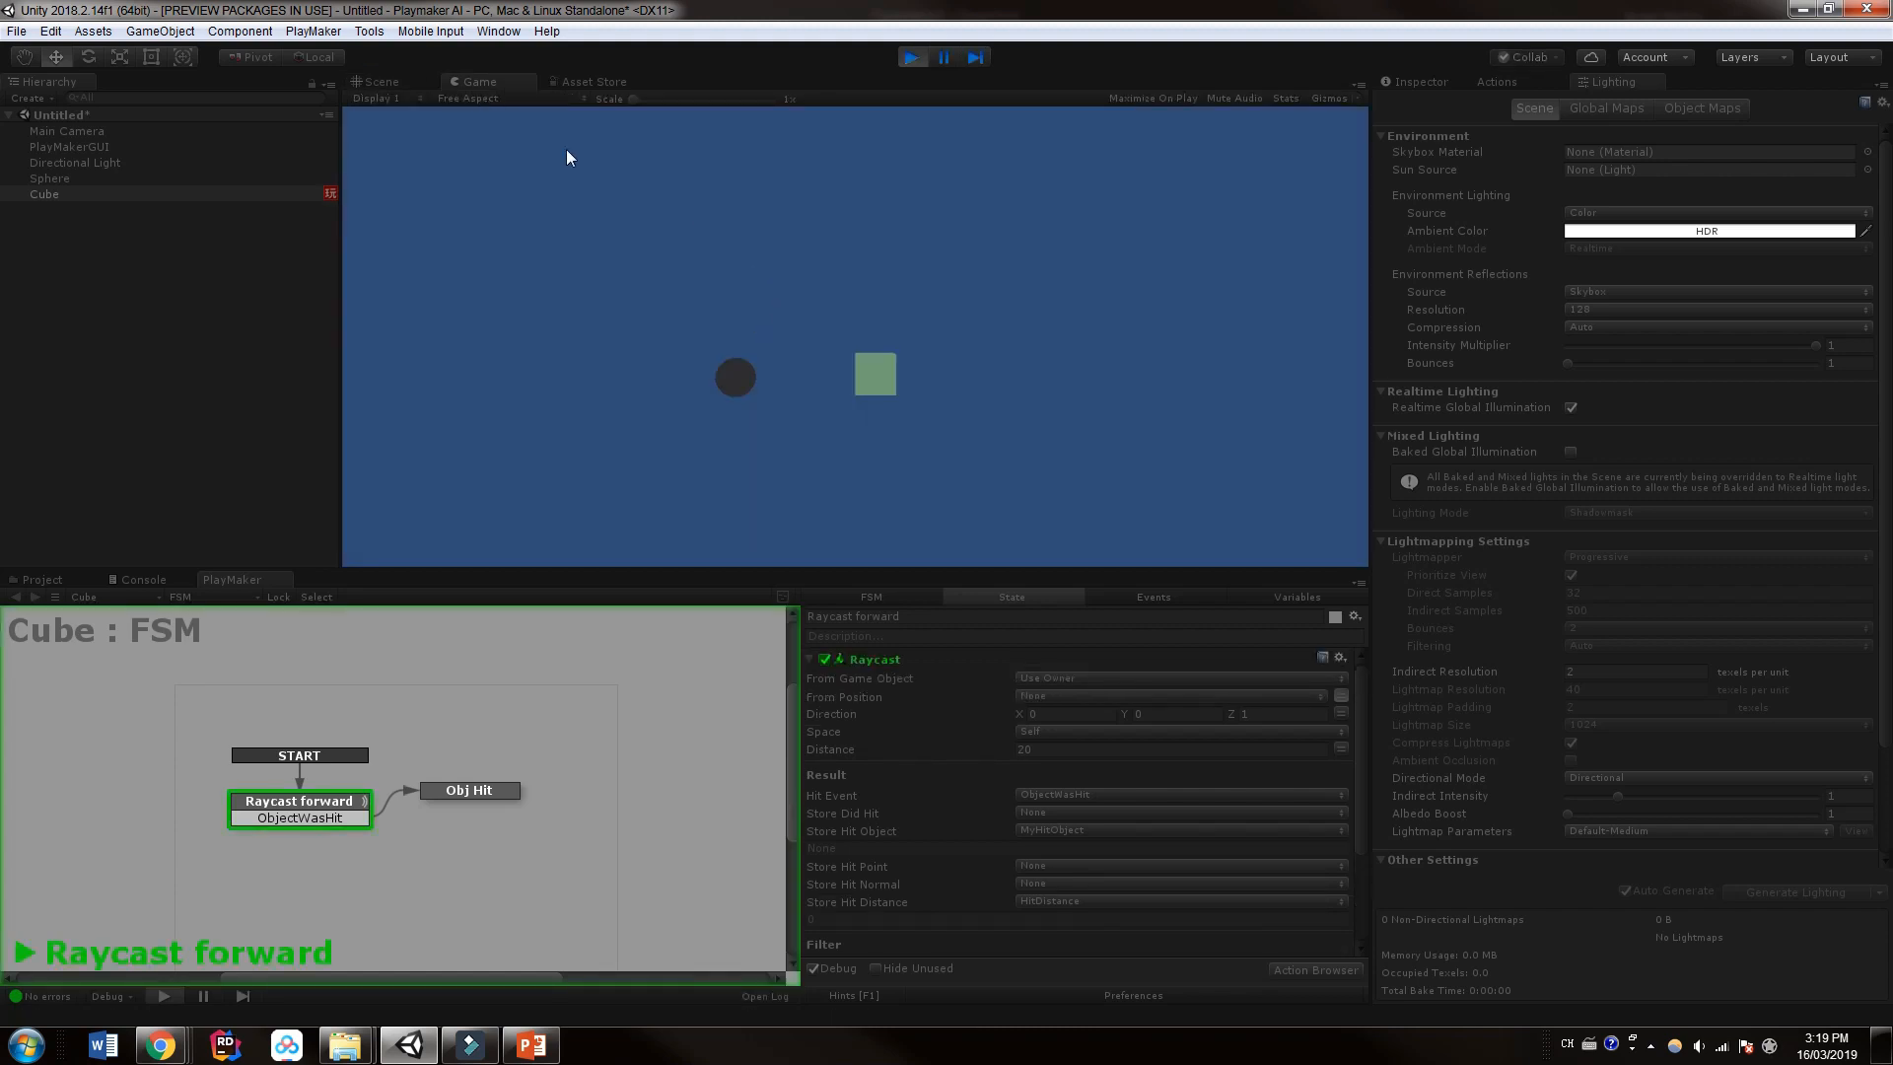
click(393, 86)
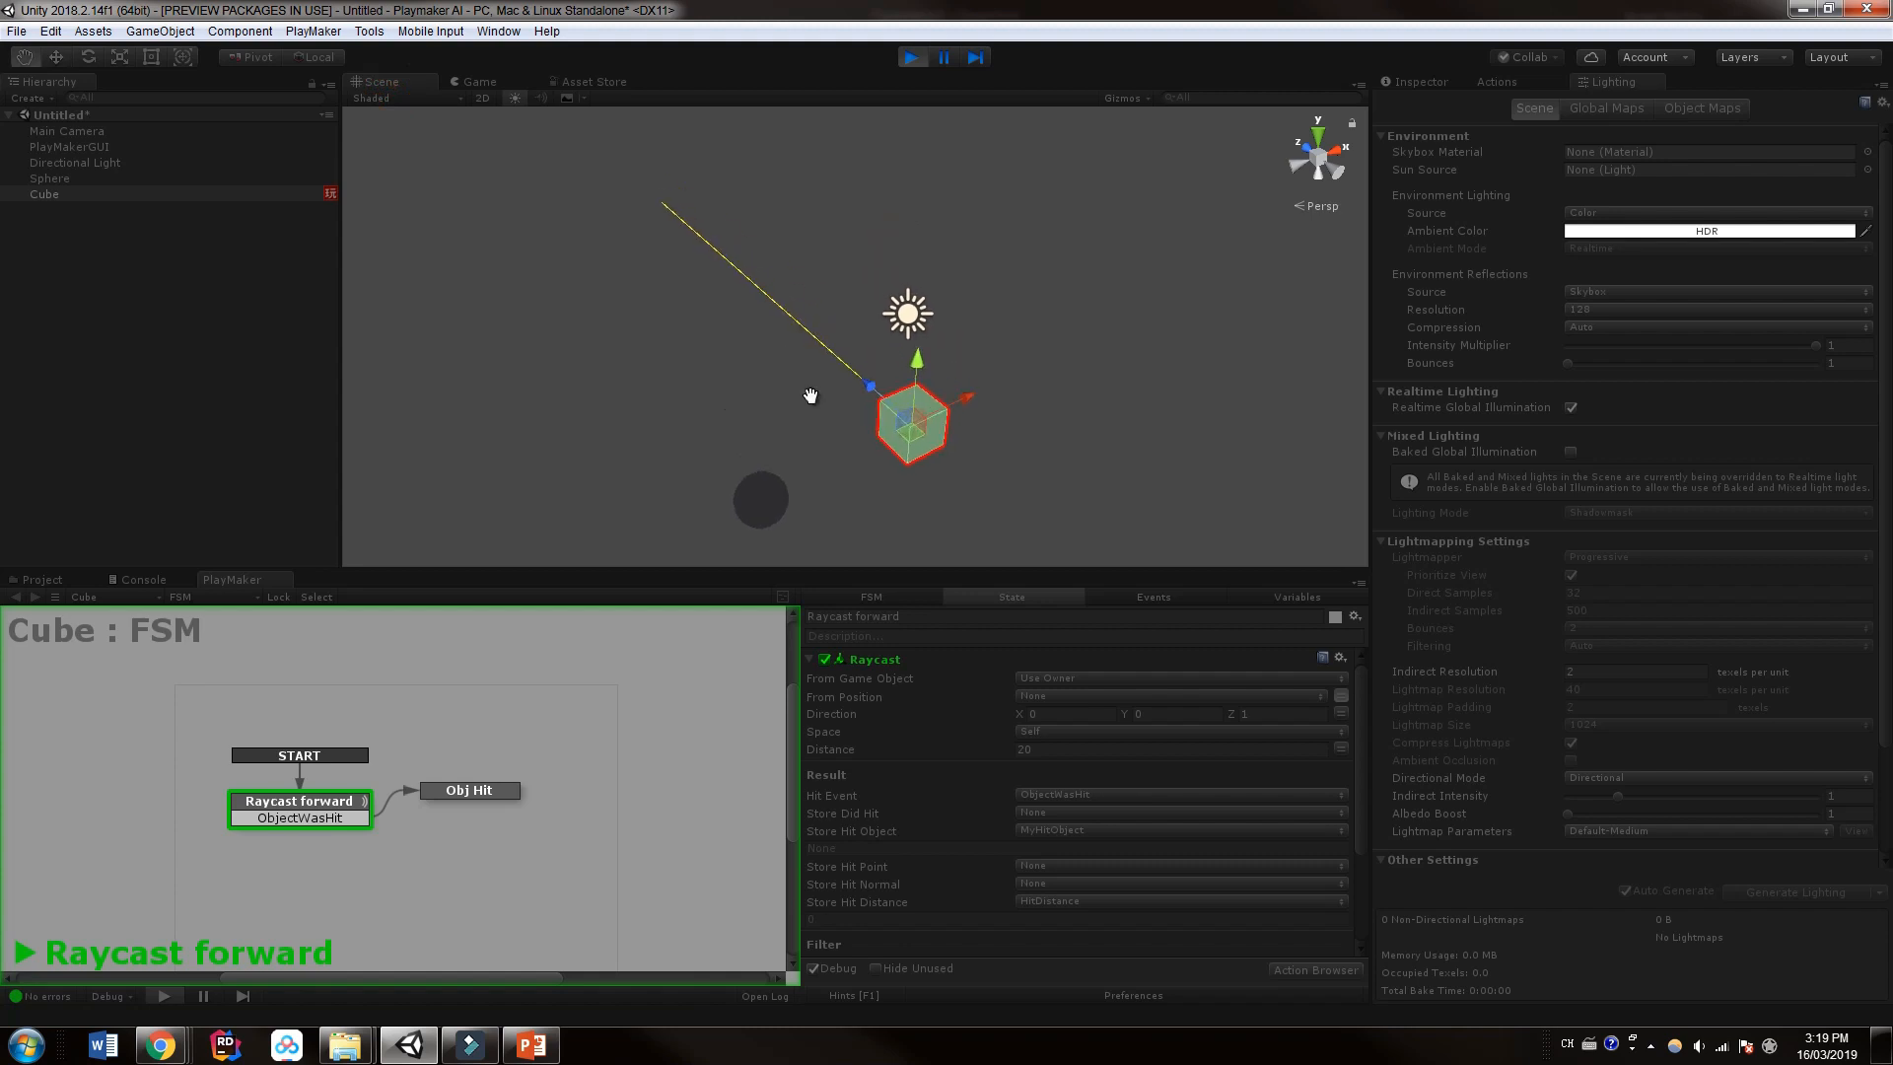
drag(839, 572, 850, 664)
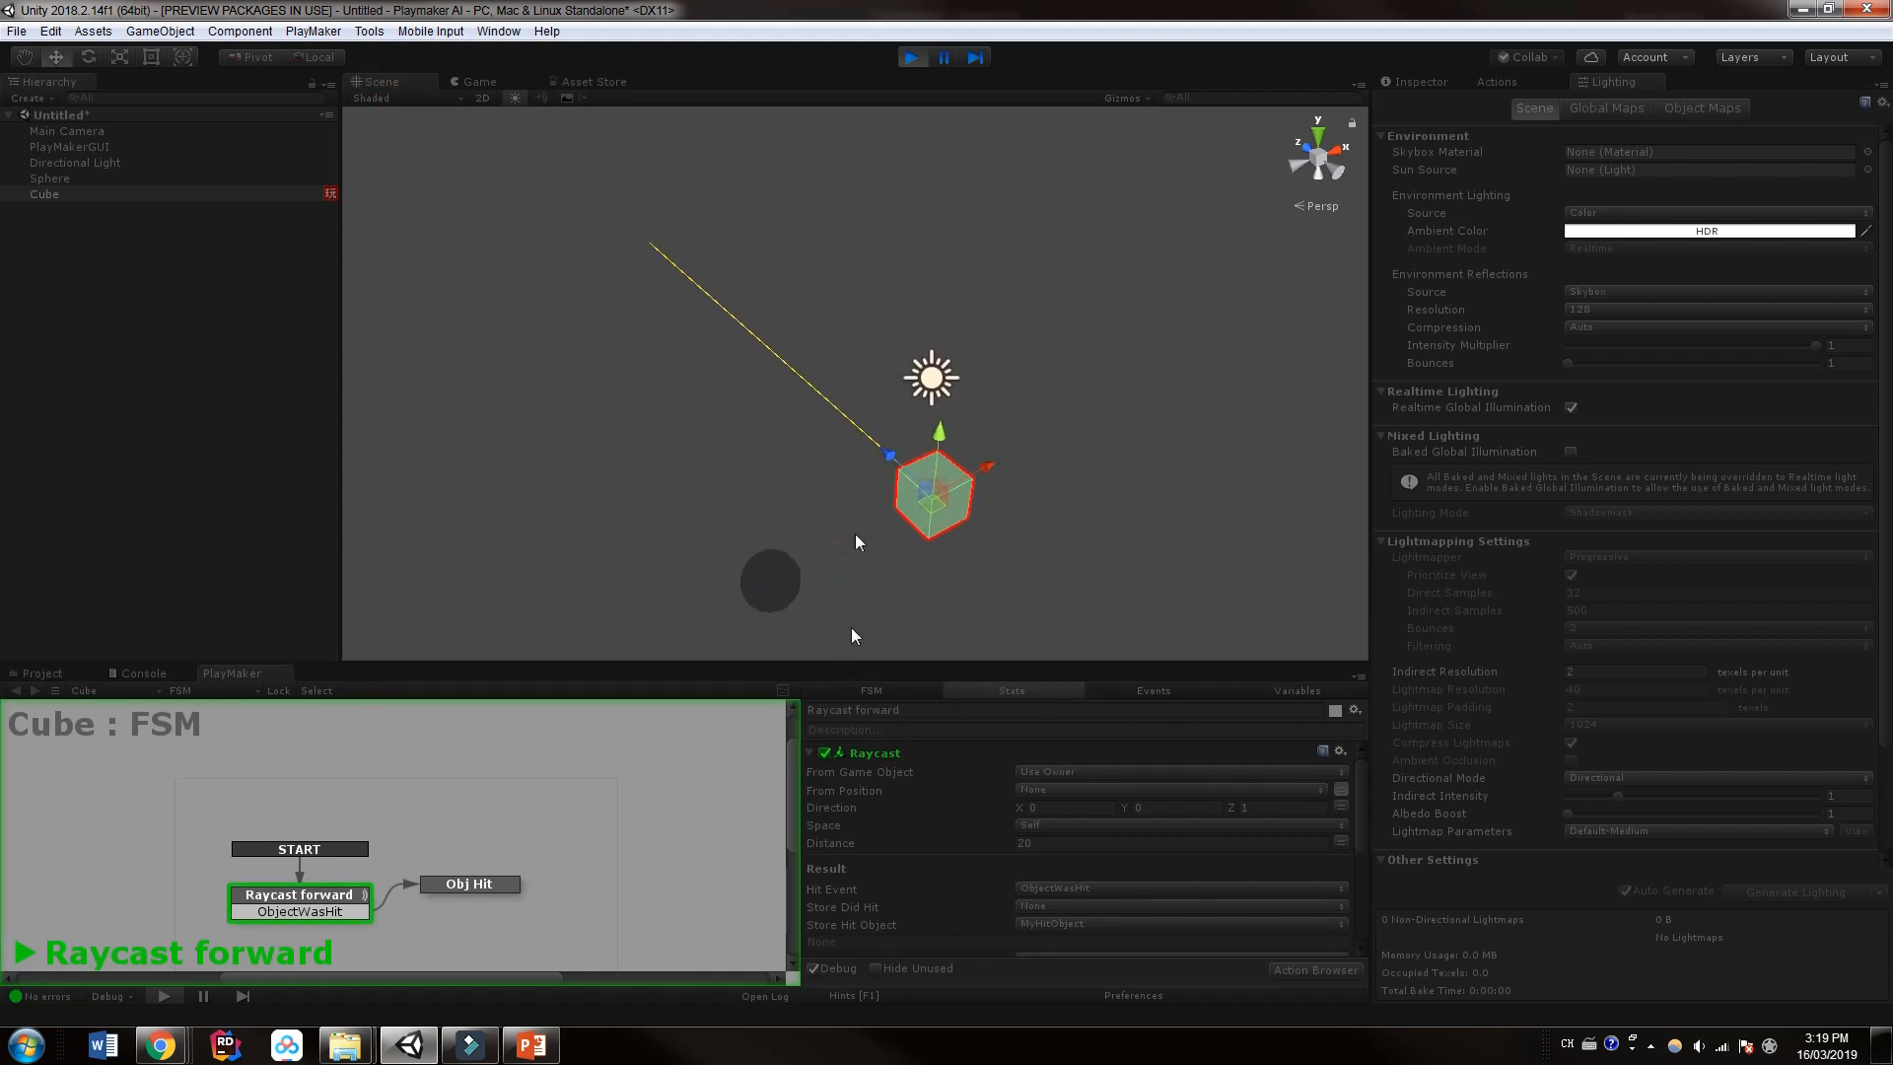
middle_drag(899, 450, 893, 383)
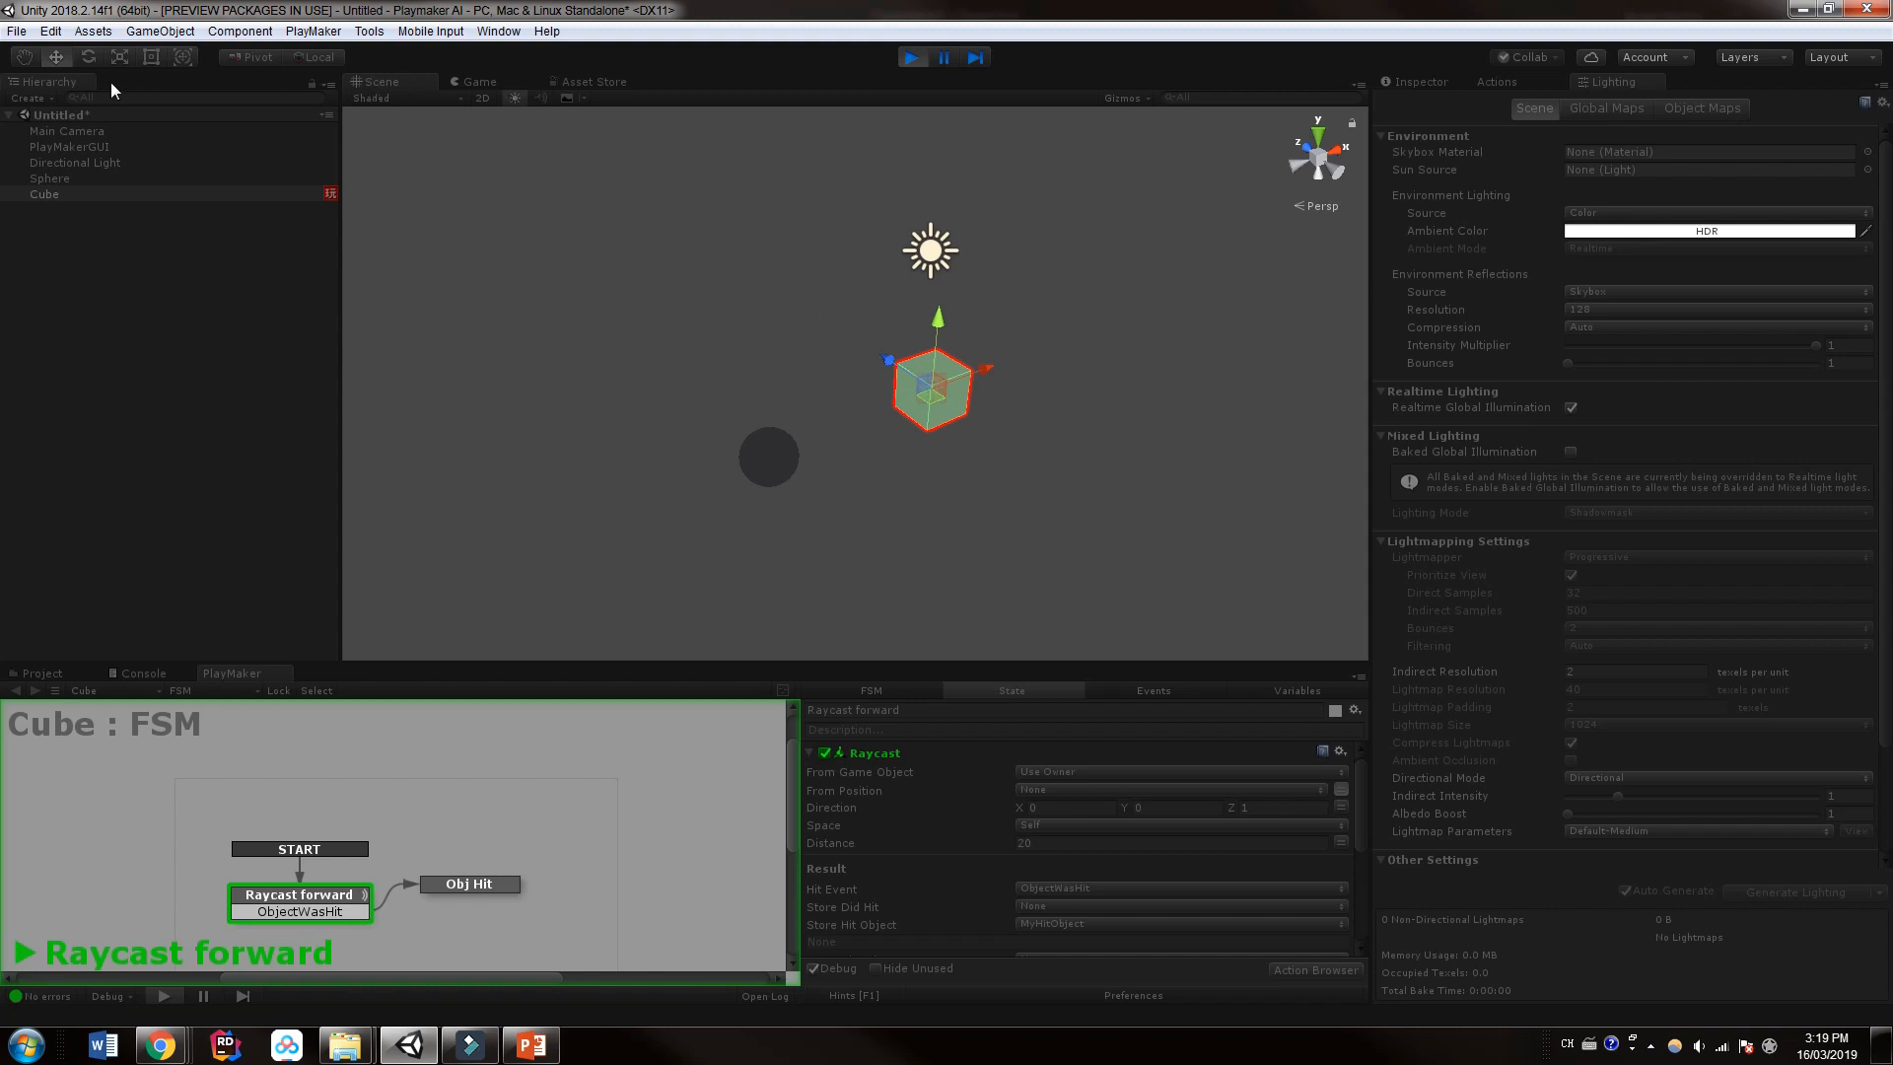
Step: Rotate the cube until its ray hits the sphere and inspect the Raycast forward state reaching Obj Hit
click(89, 56)
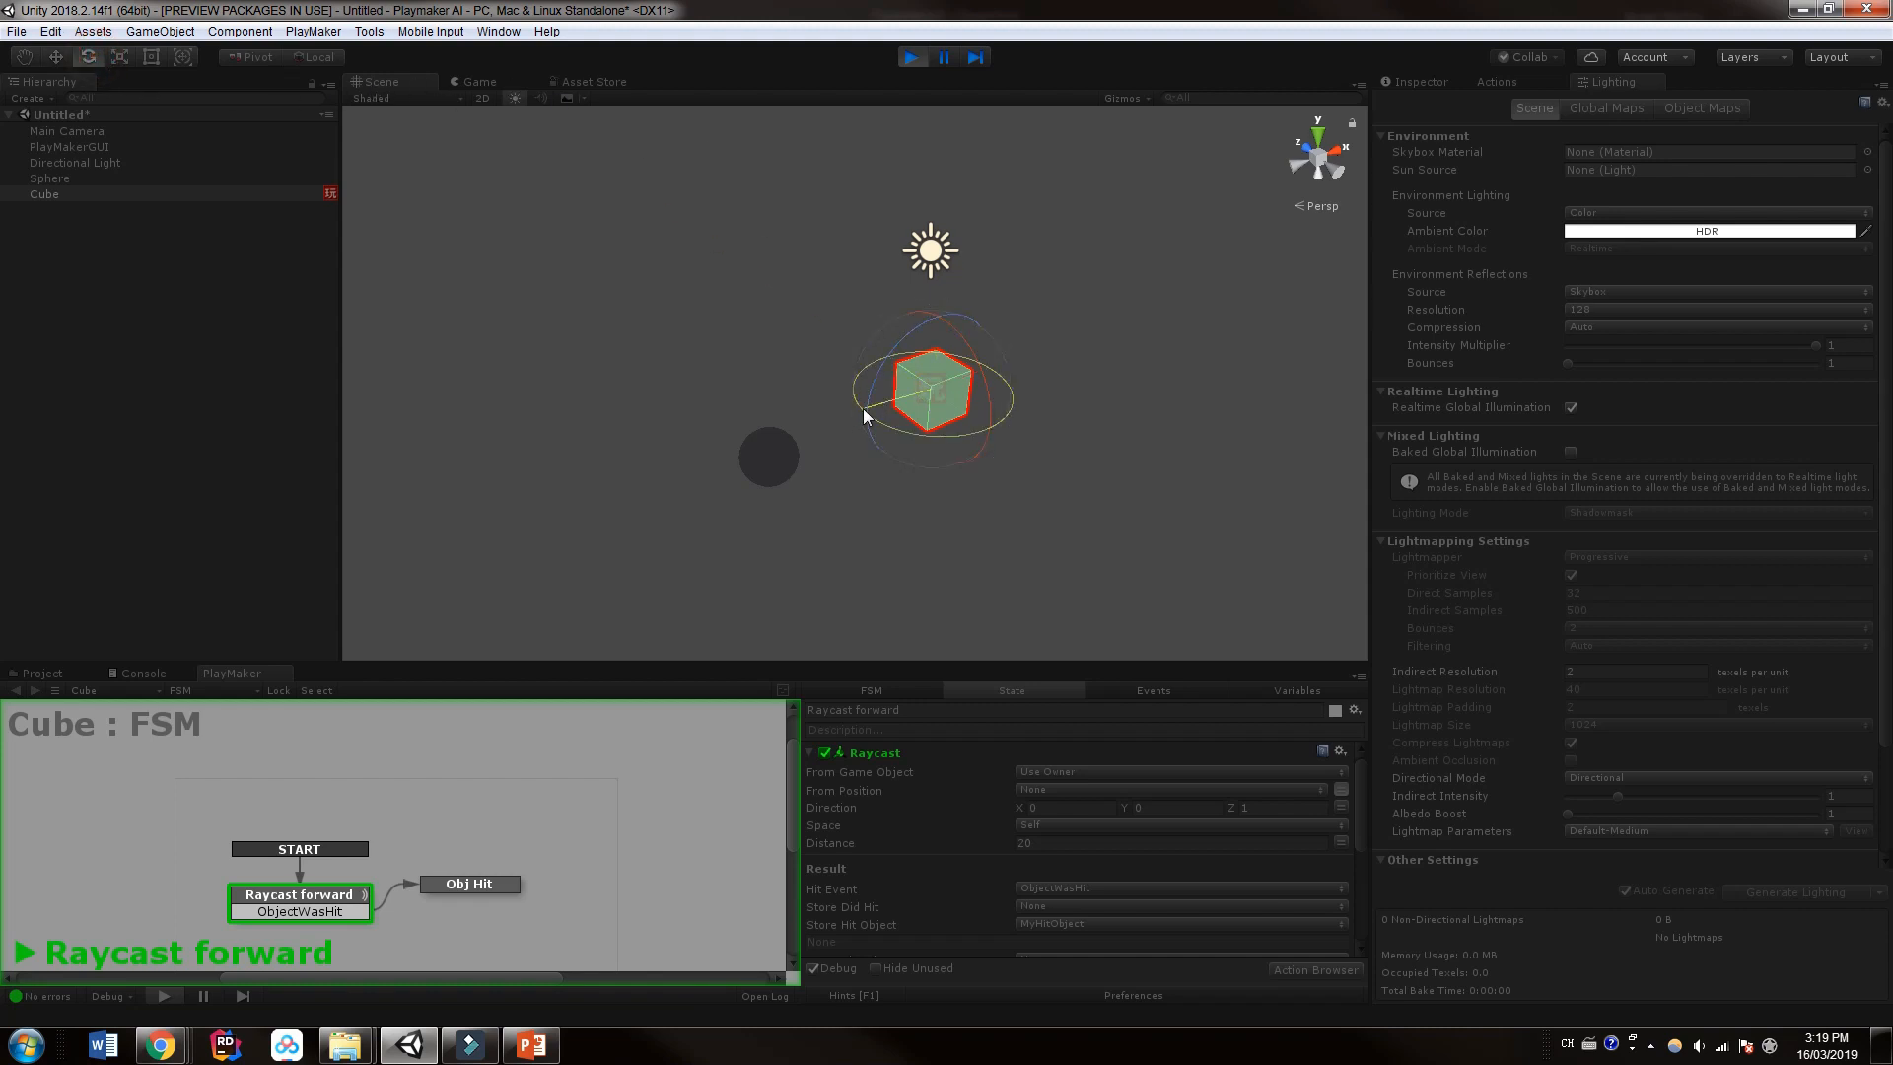
drag(864, 417, 985, 428)
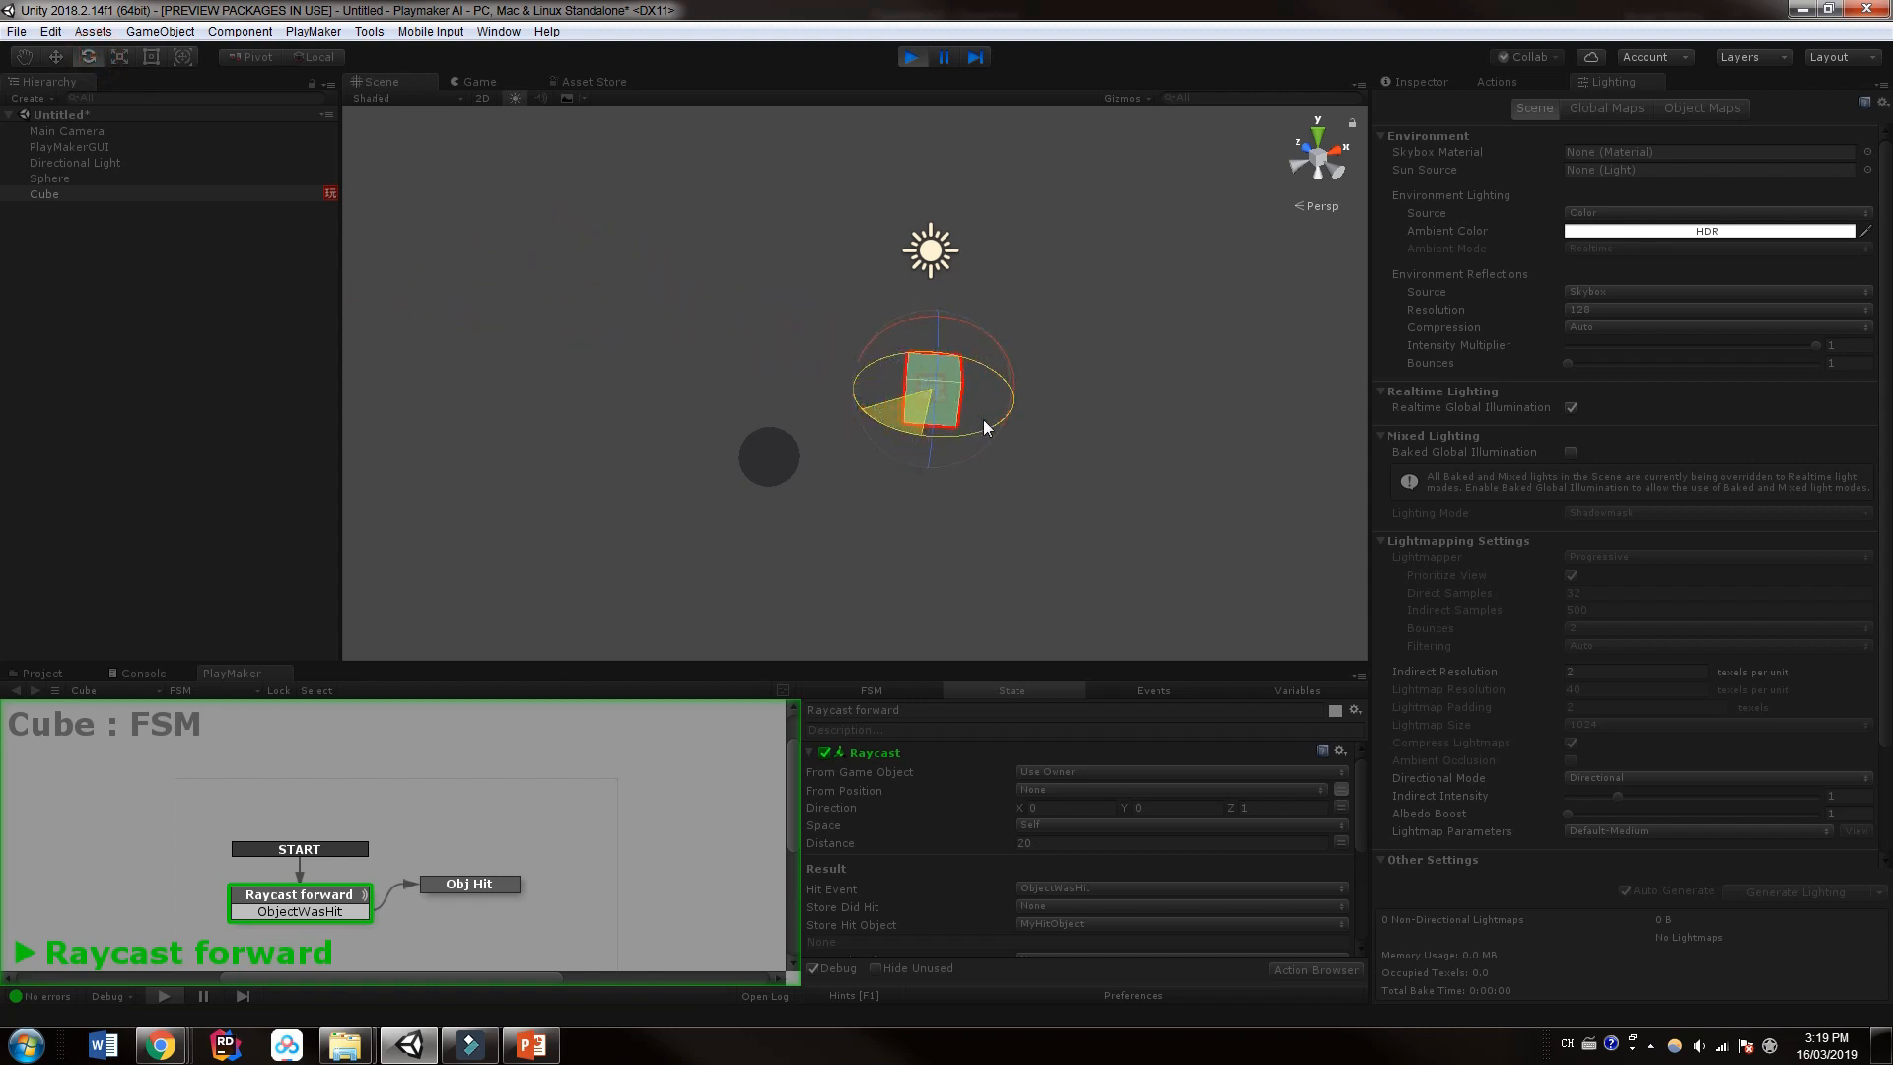
drag(985, 428, 1070, 438)
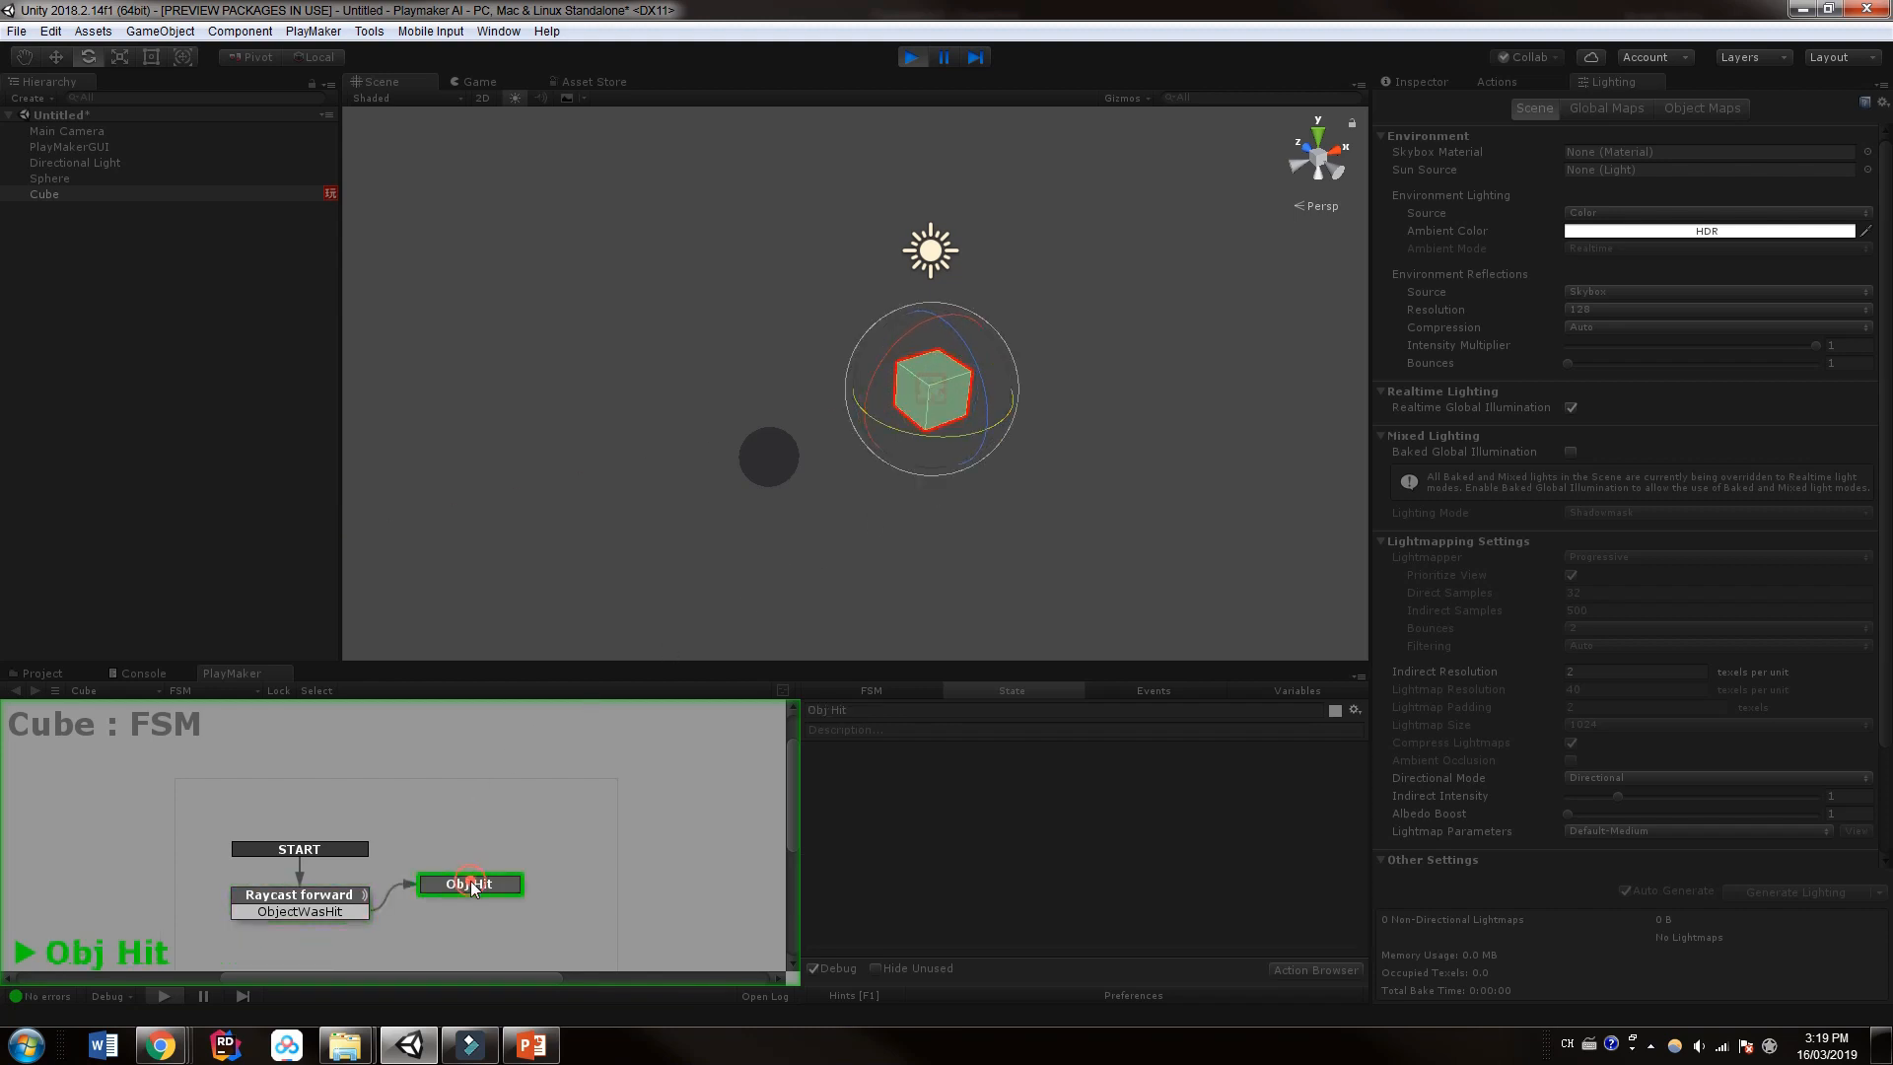
drag(566, 665, 592, 429)
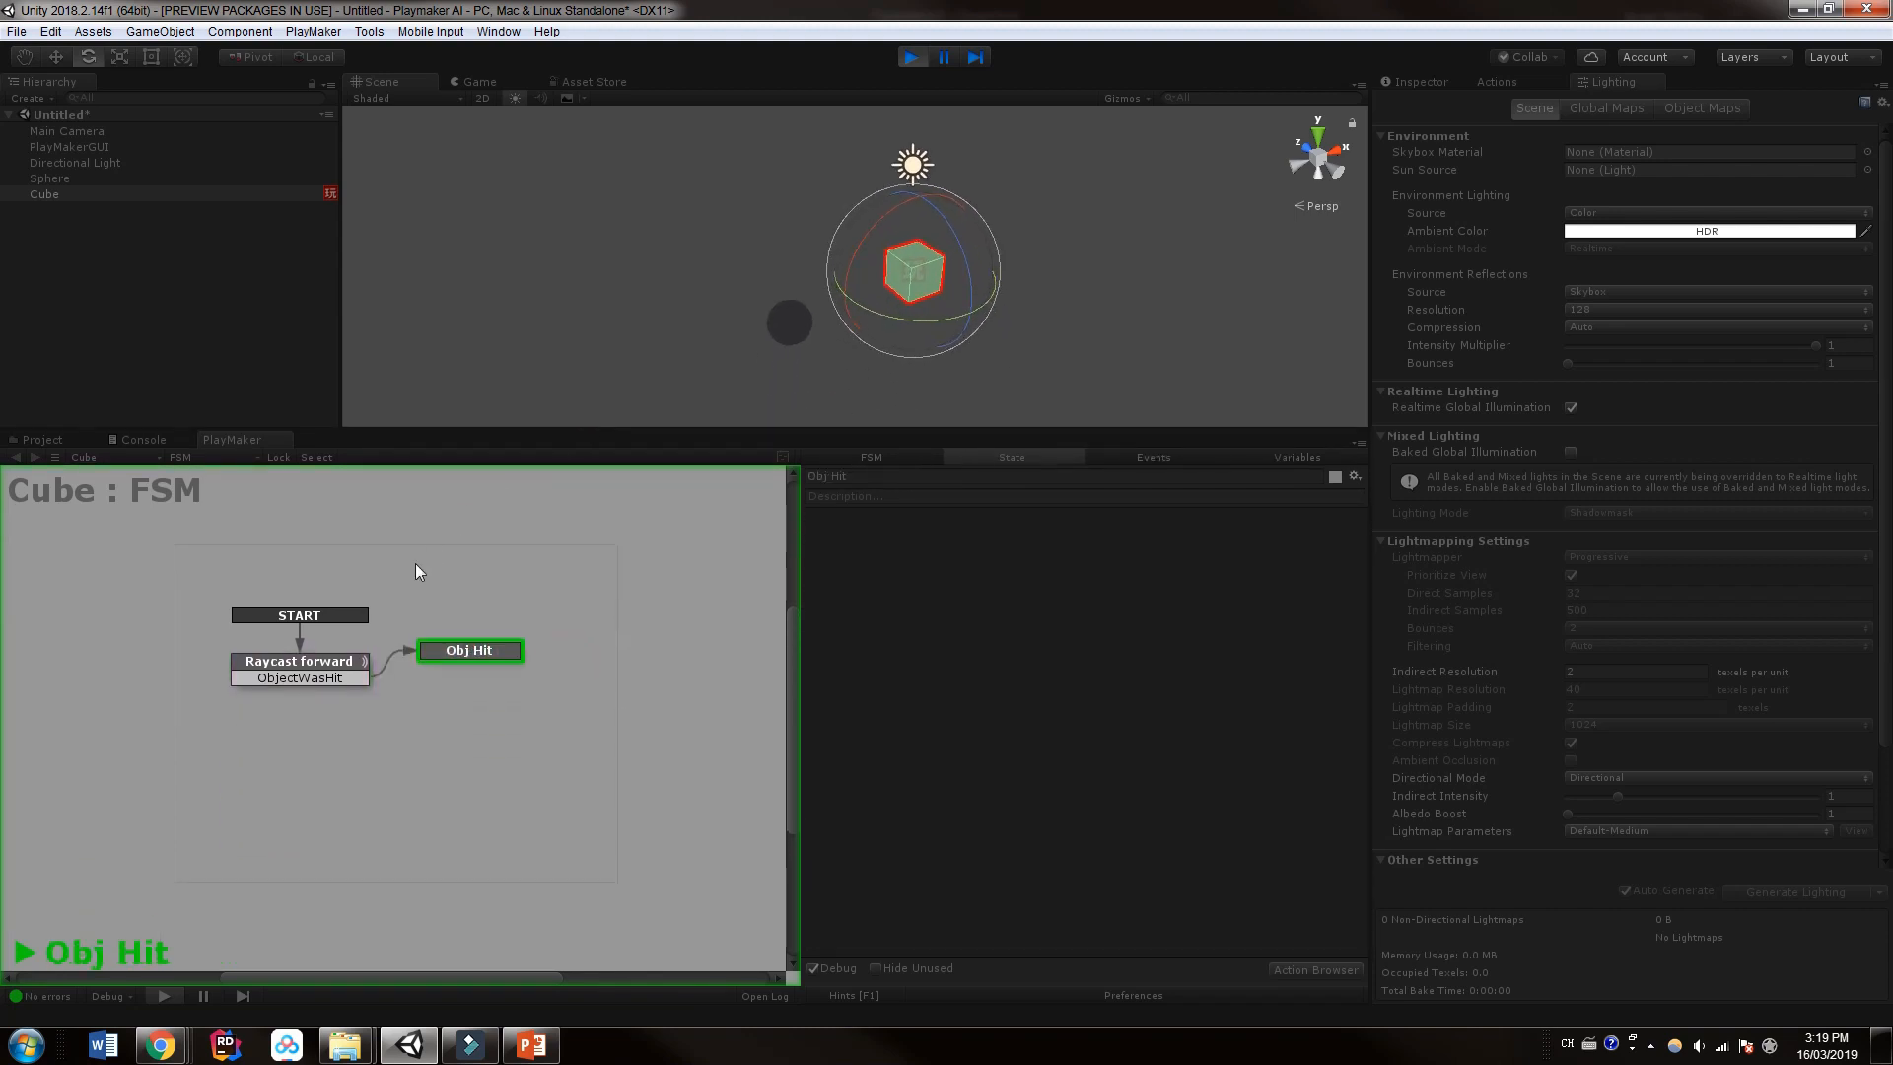
click(343, 667)
scroll(982, 636, down, 1)
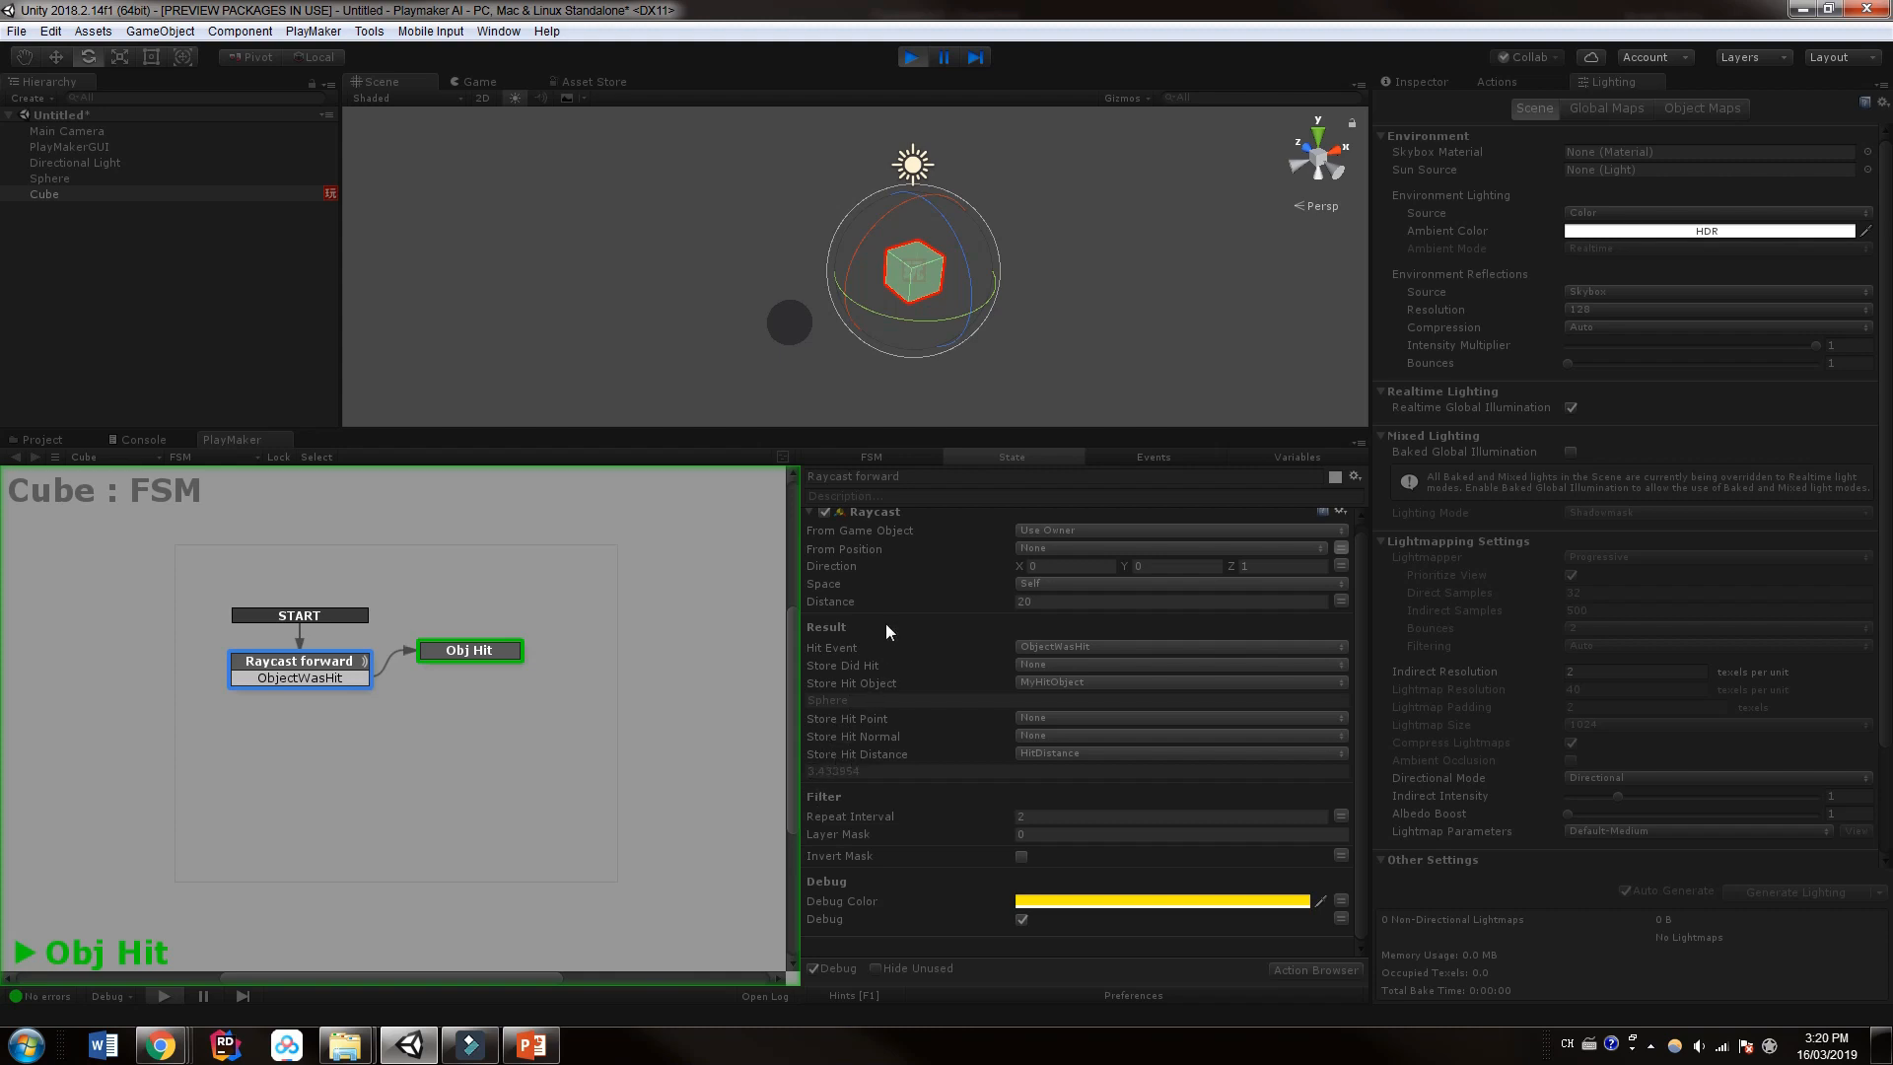
drag(819, 430, 799, 610)
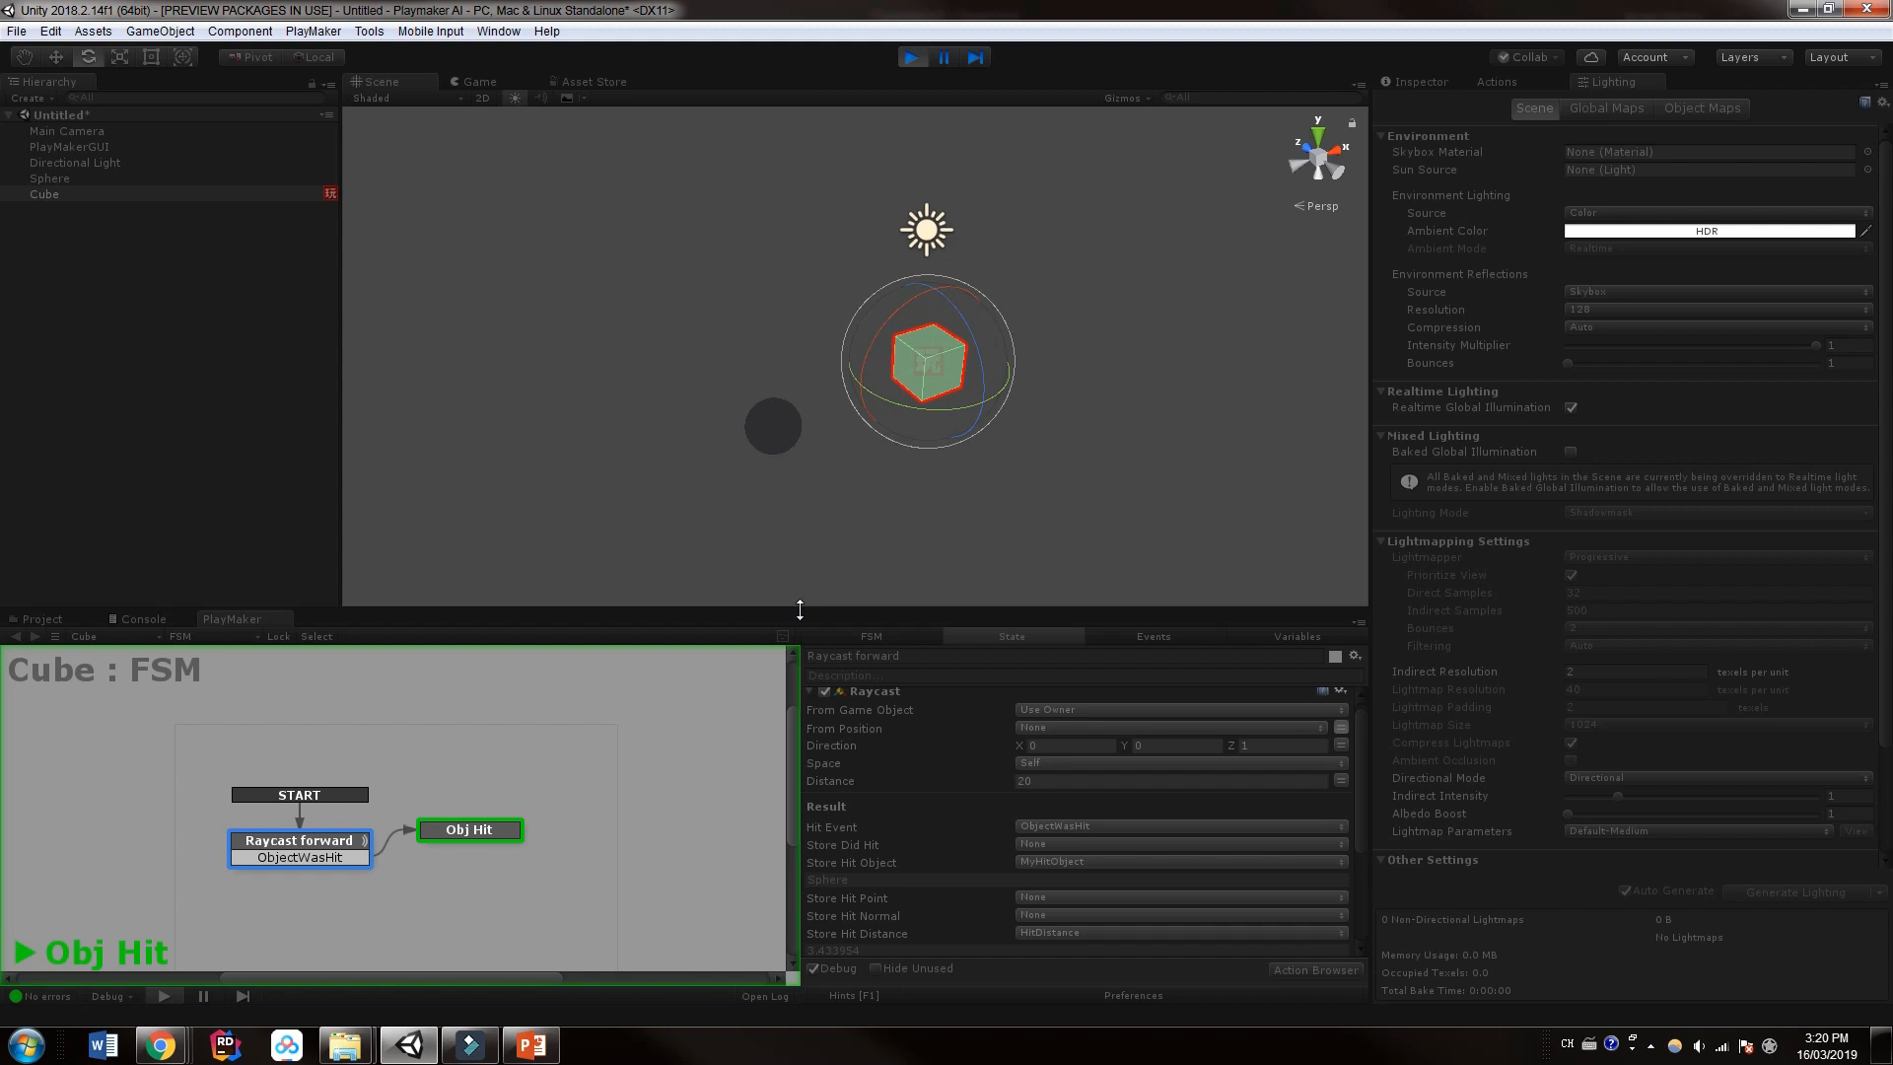
Step: Stop the game and check the Sphere's layer, leaving it on Default for now
click(915, 61)
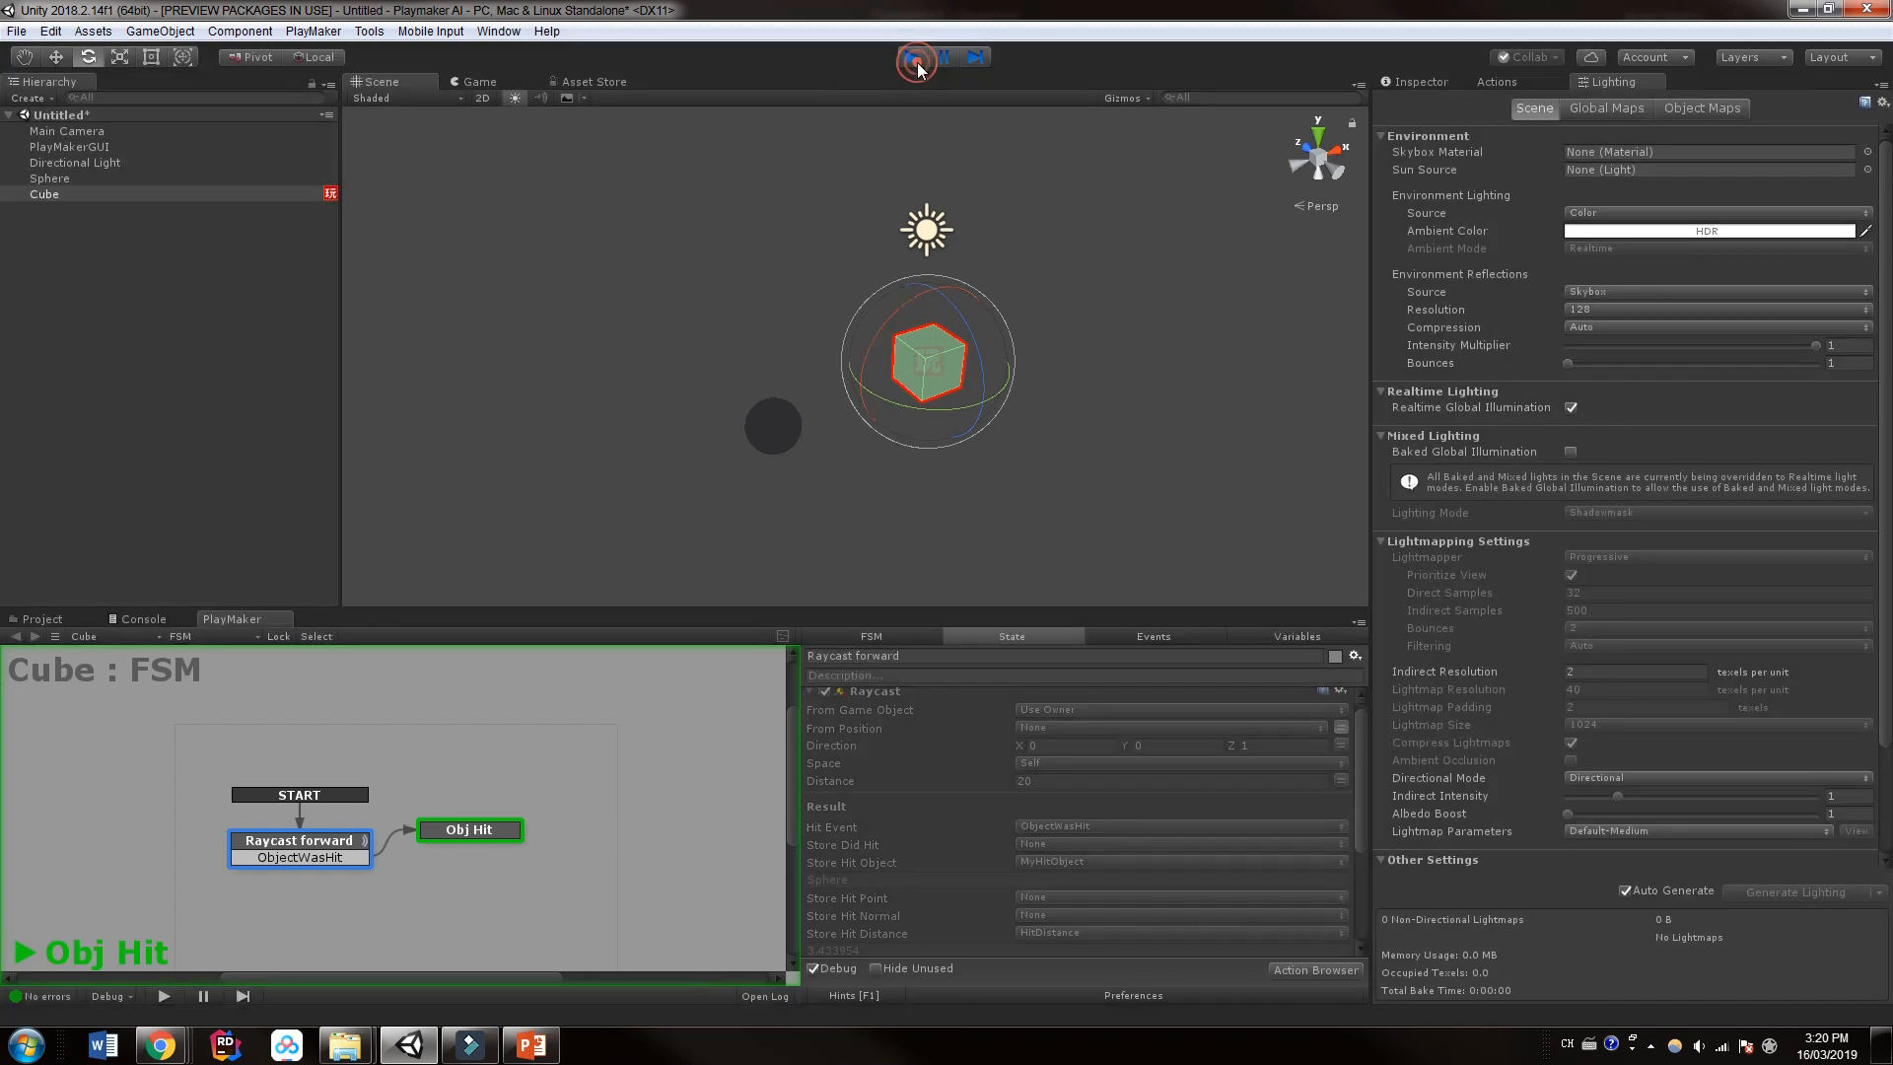
drag(836, 612, 855, 398)
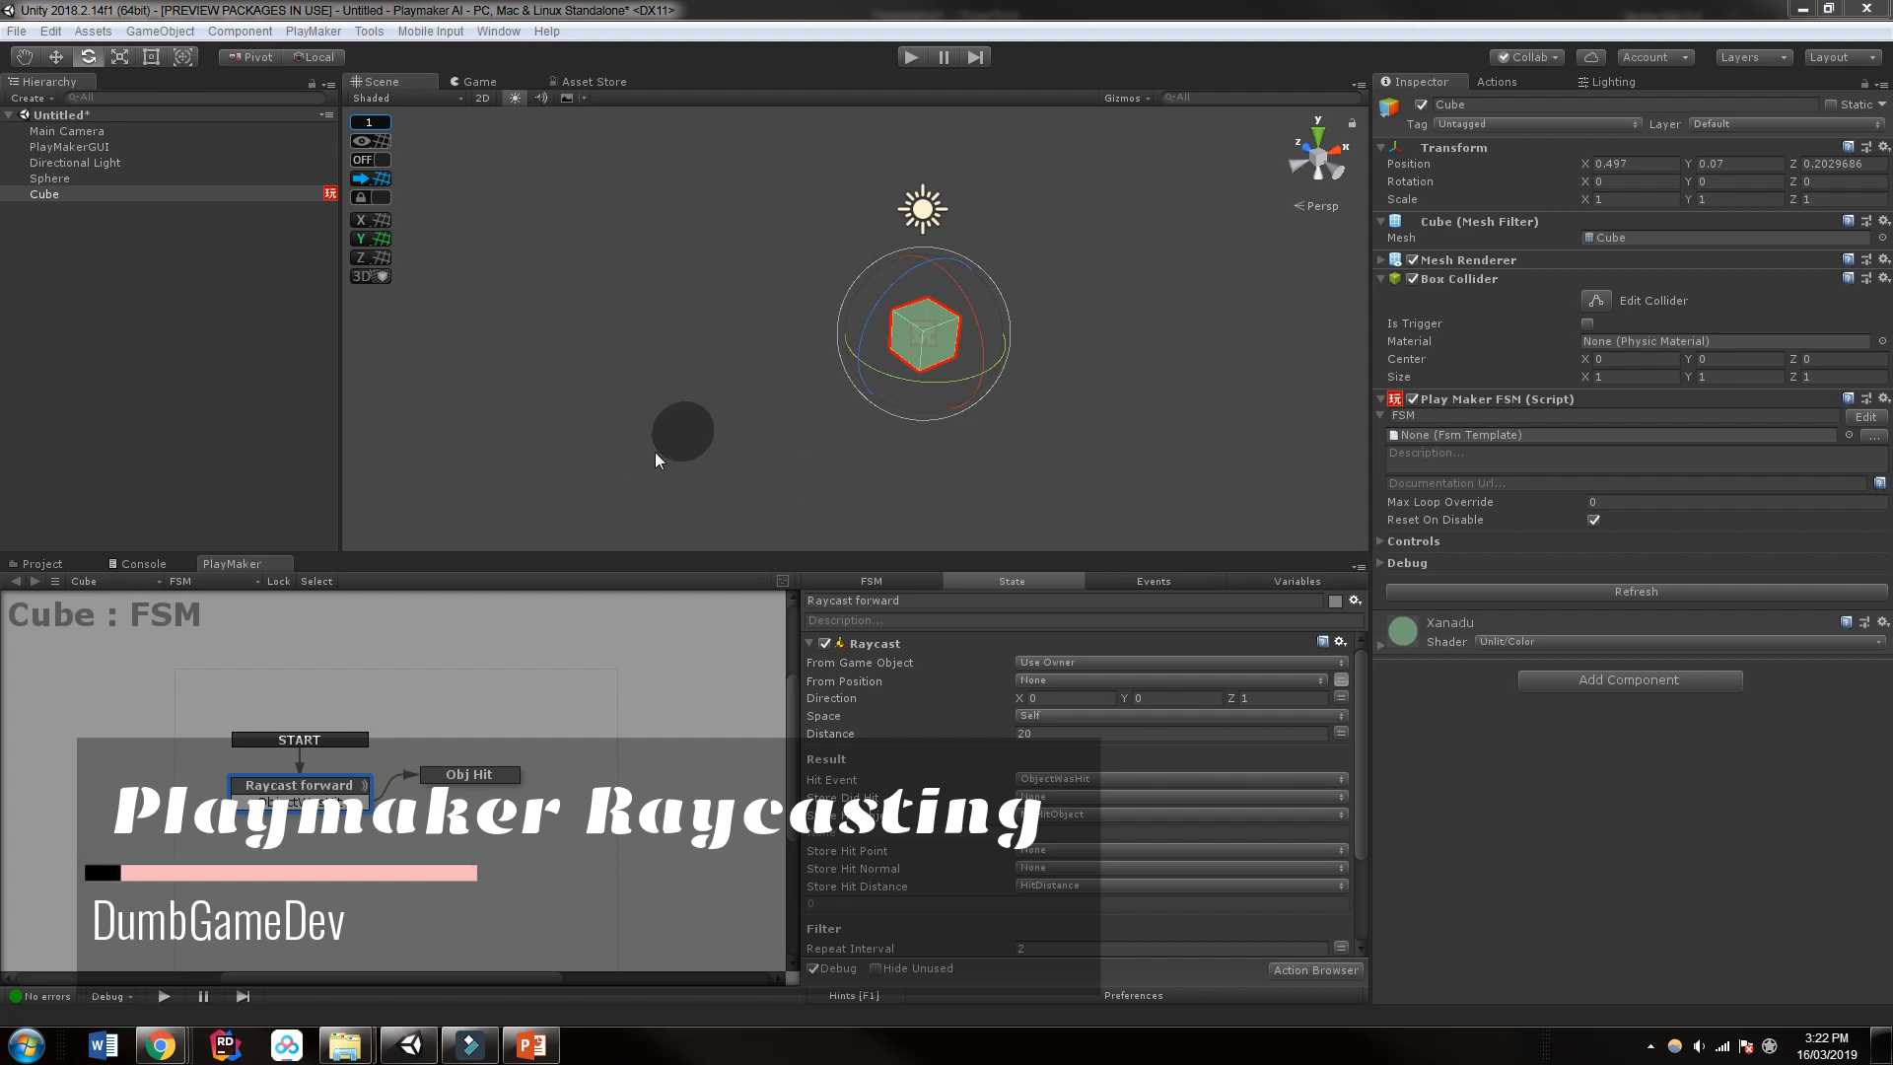
click(695, 429)
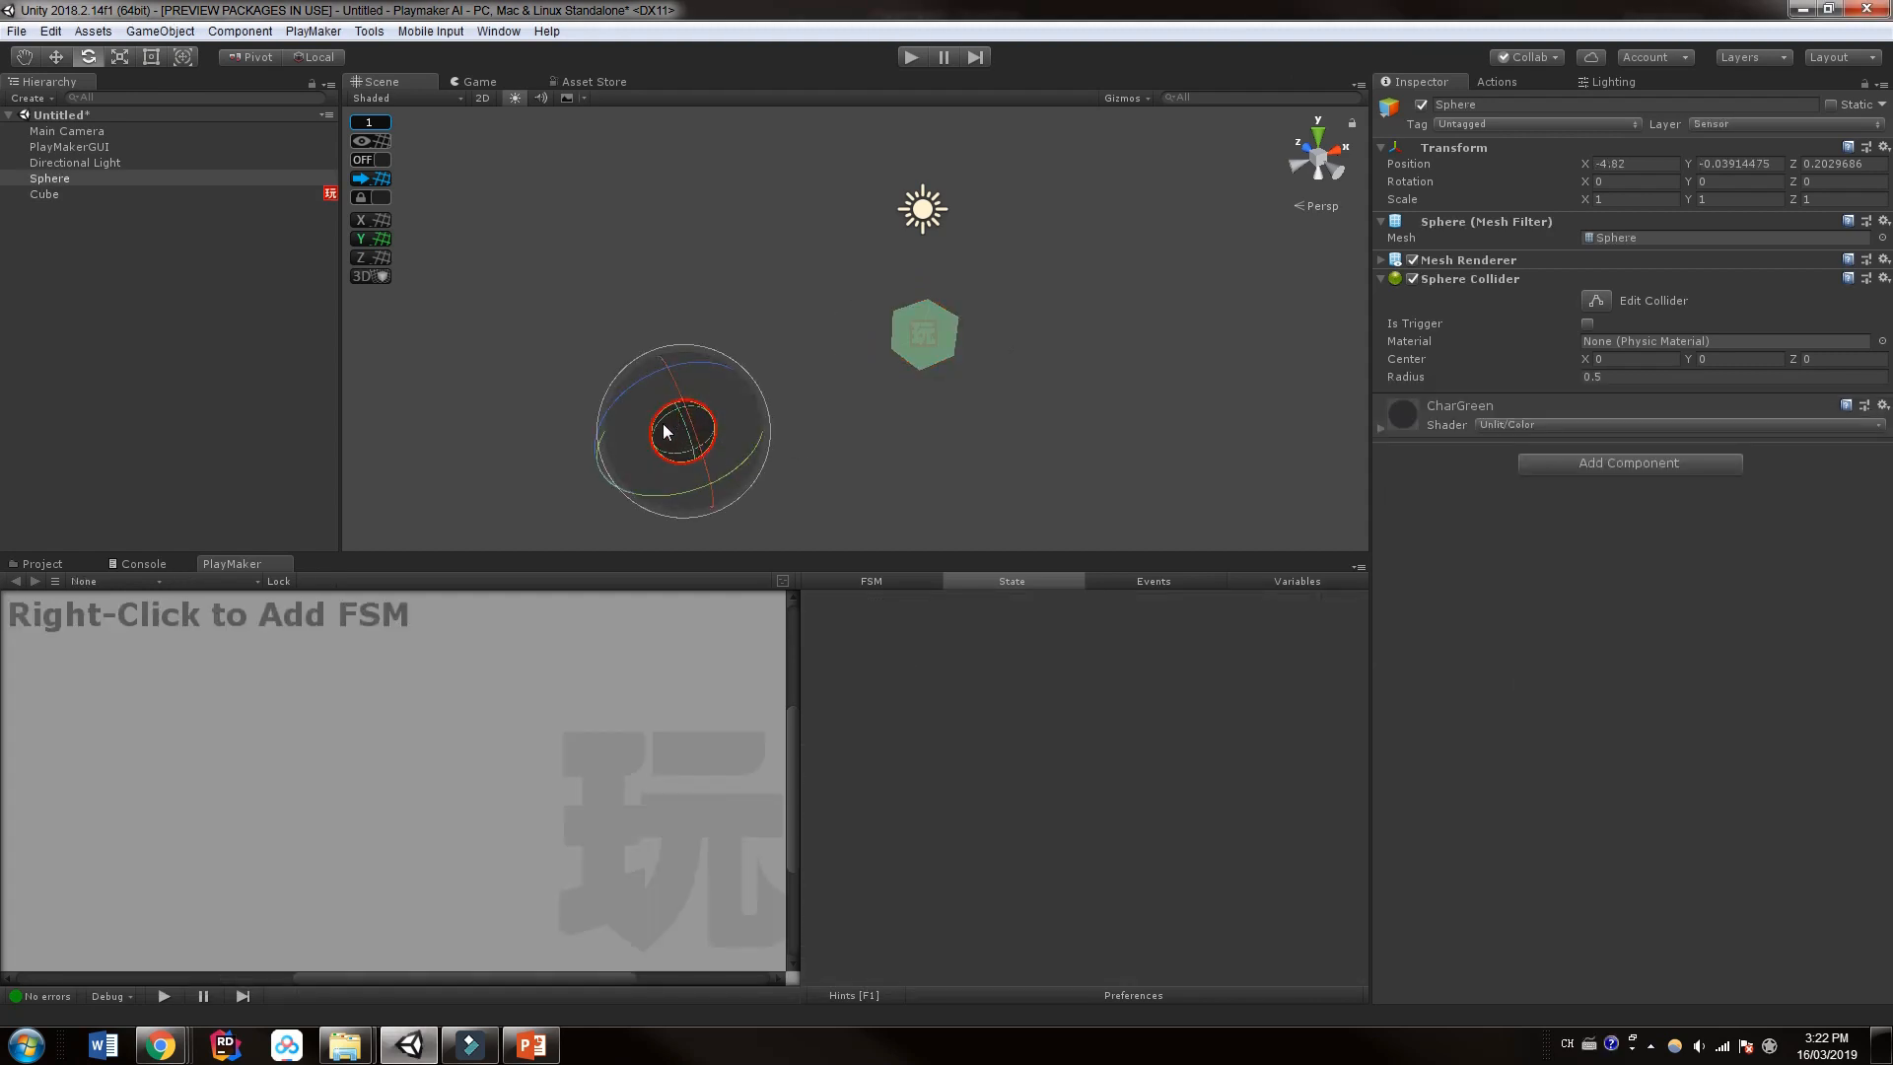
click(745, 309)
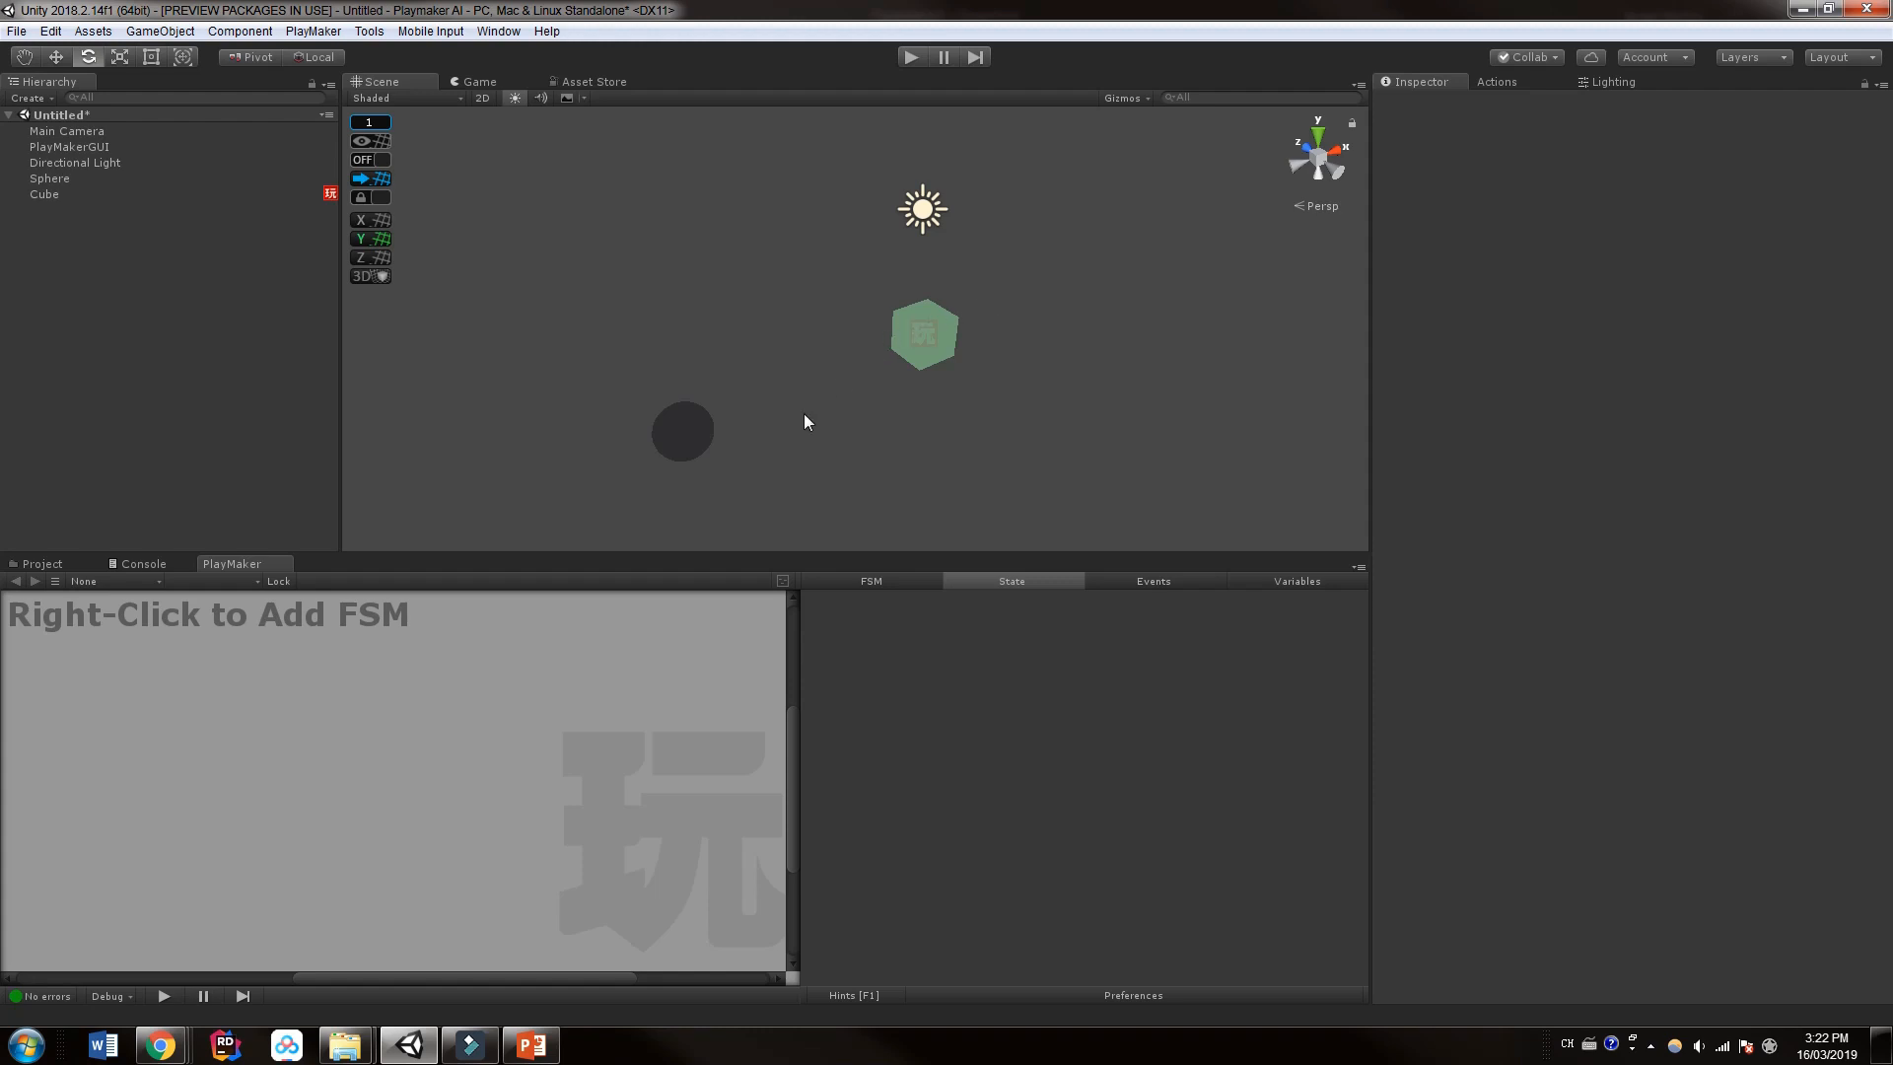
click(680, 435)
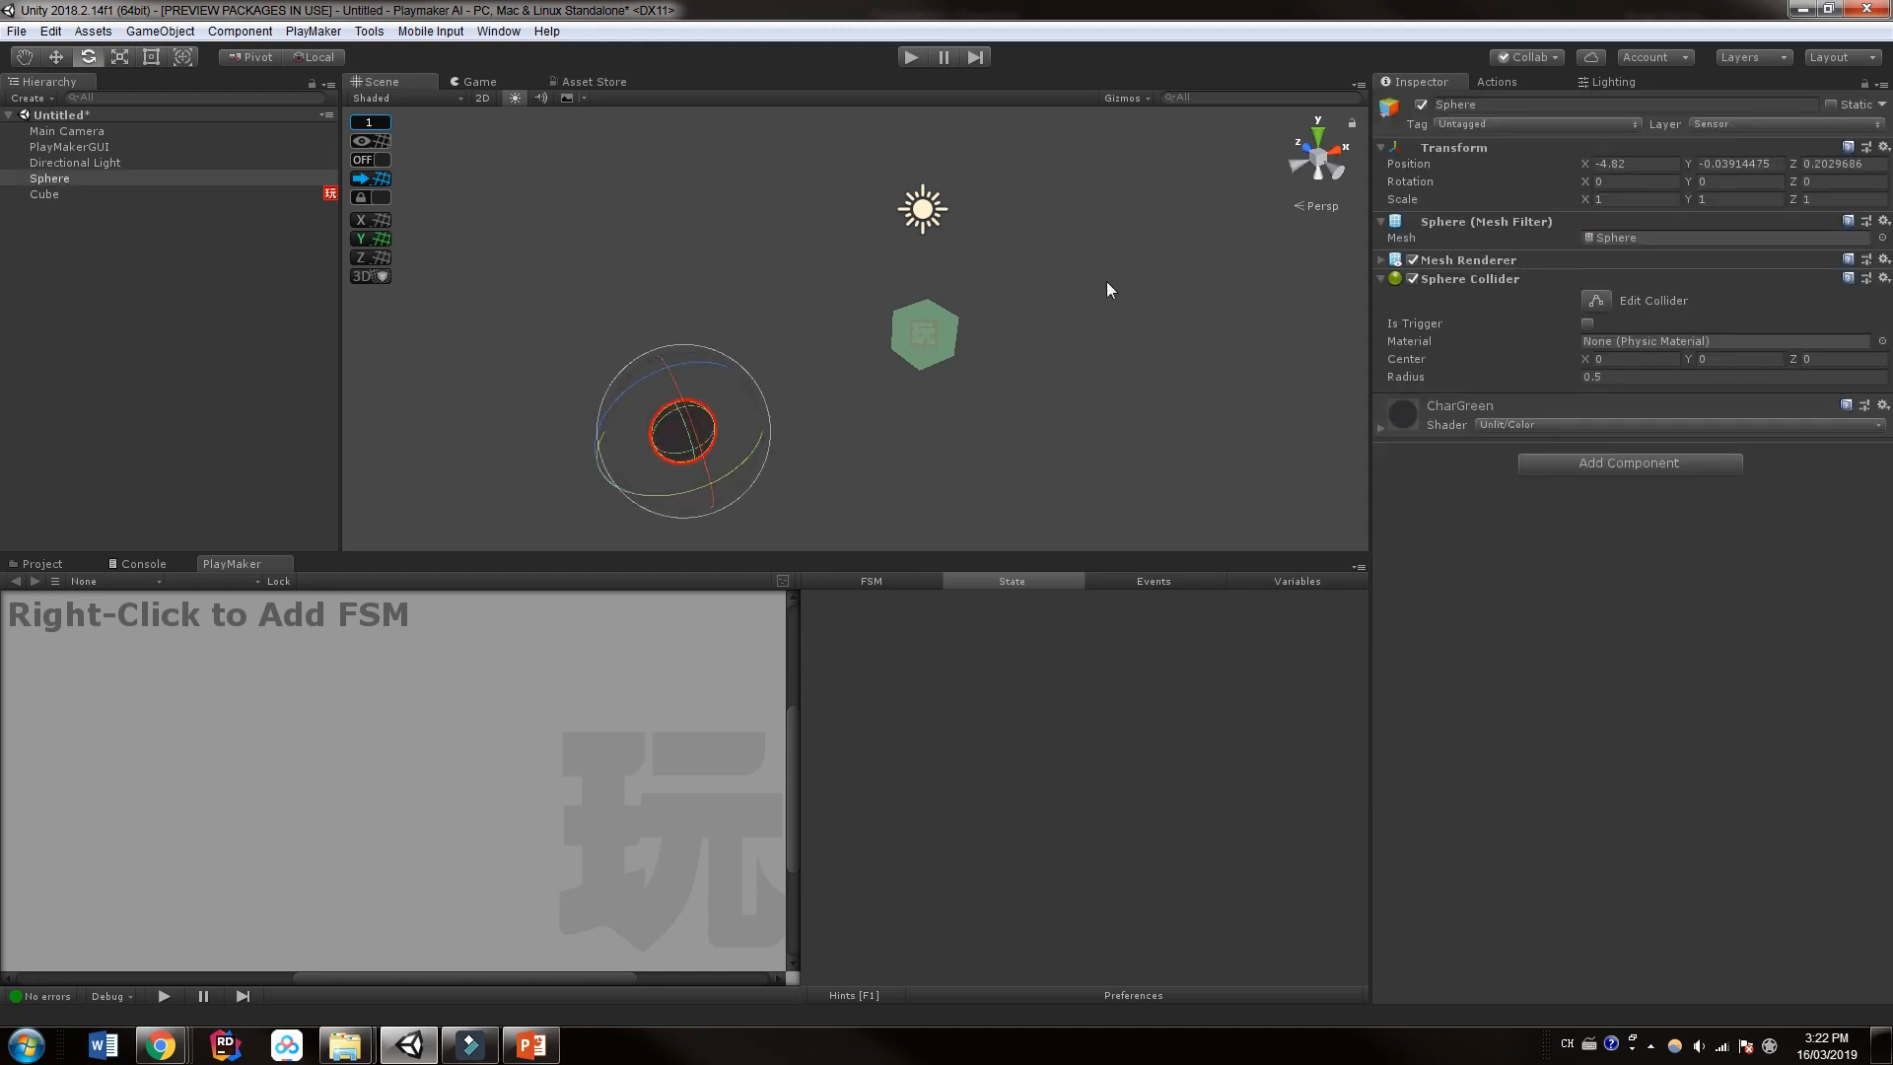
click(1716, 122)
Step: Review the Cube's layer list without changing it
click(86, 180)
click(92, 179)
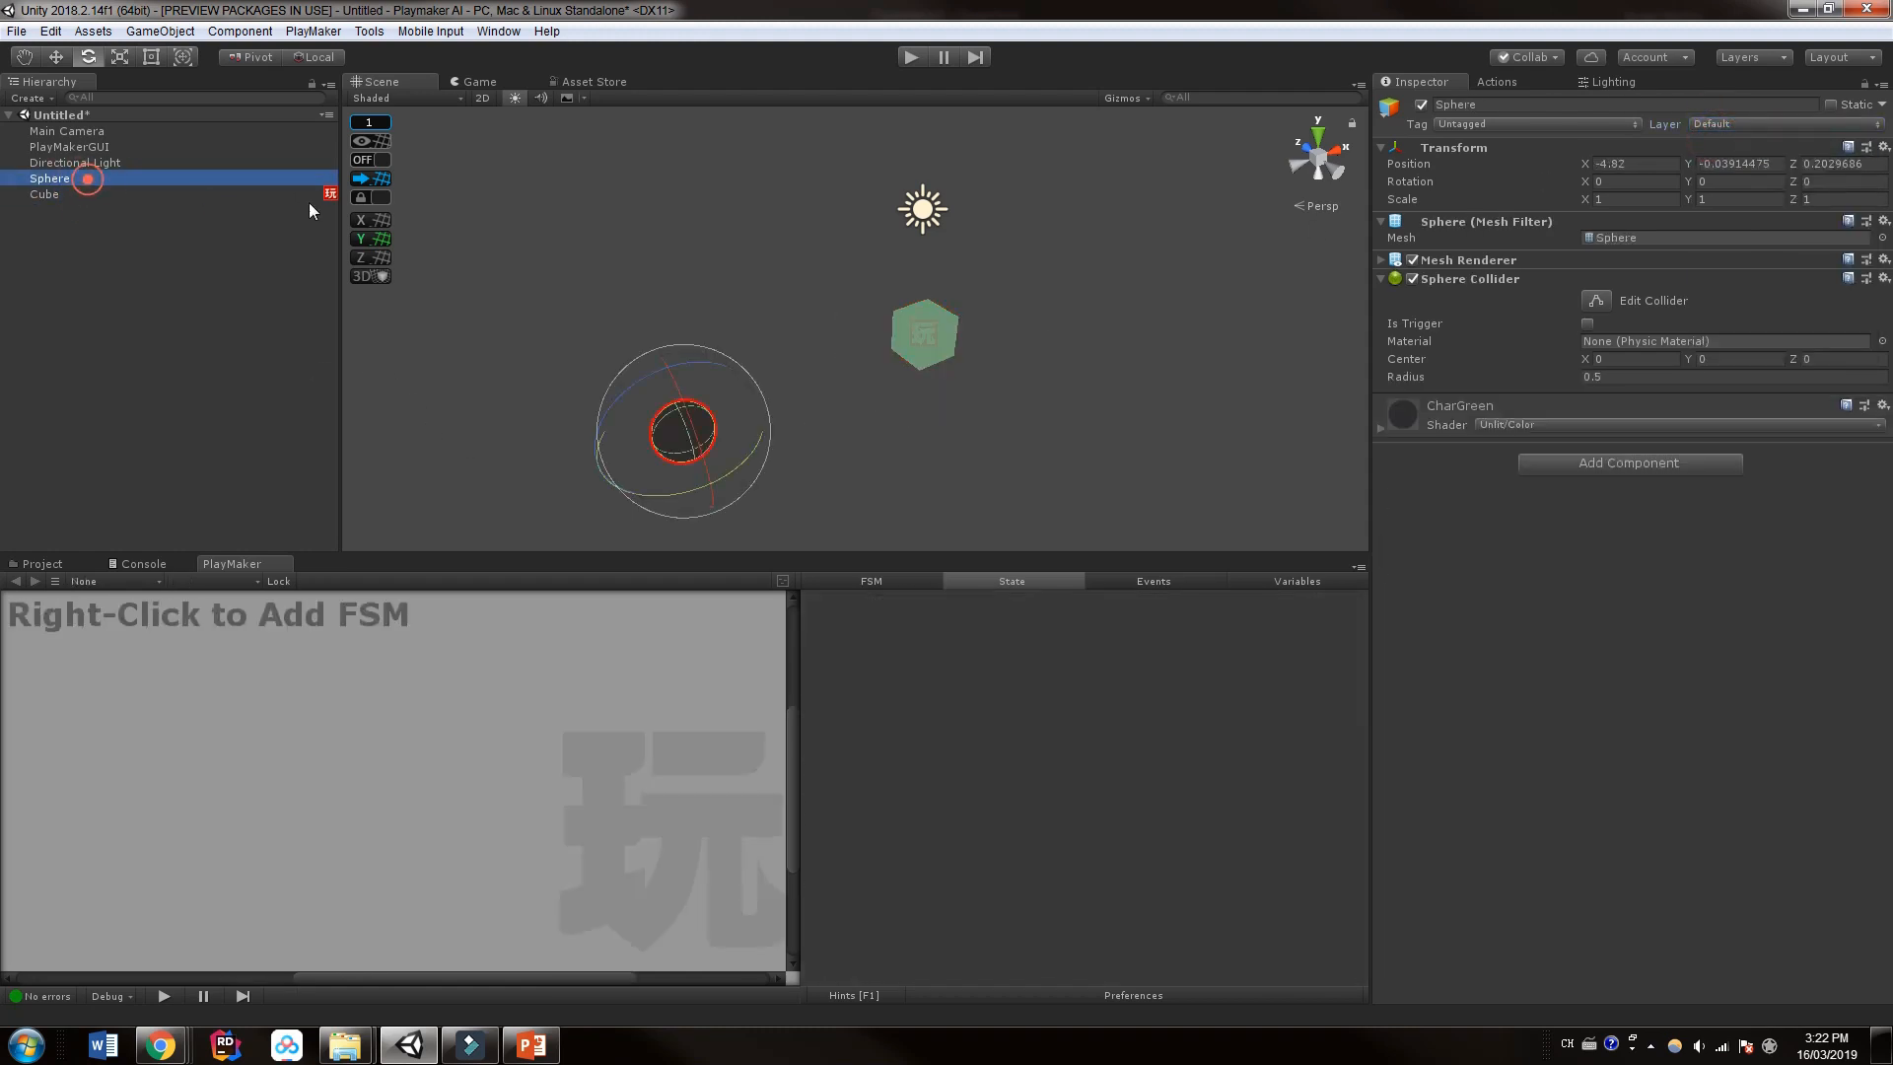
click(108, 194)
click(1704, 122)
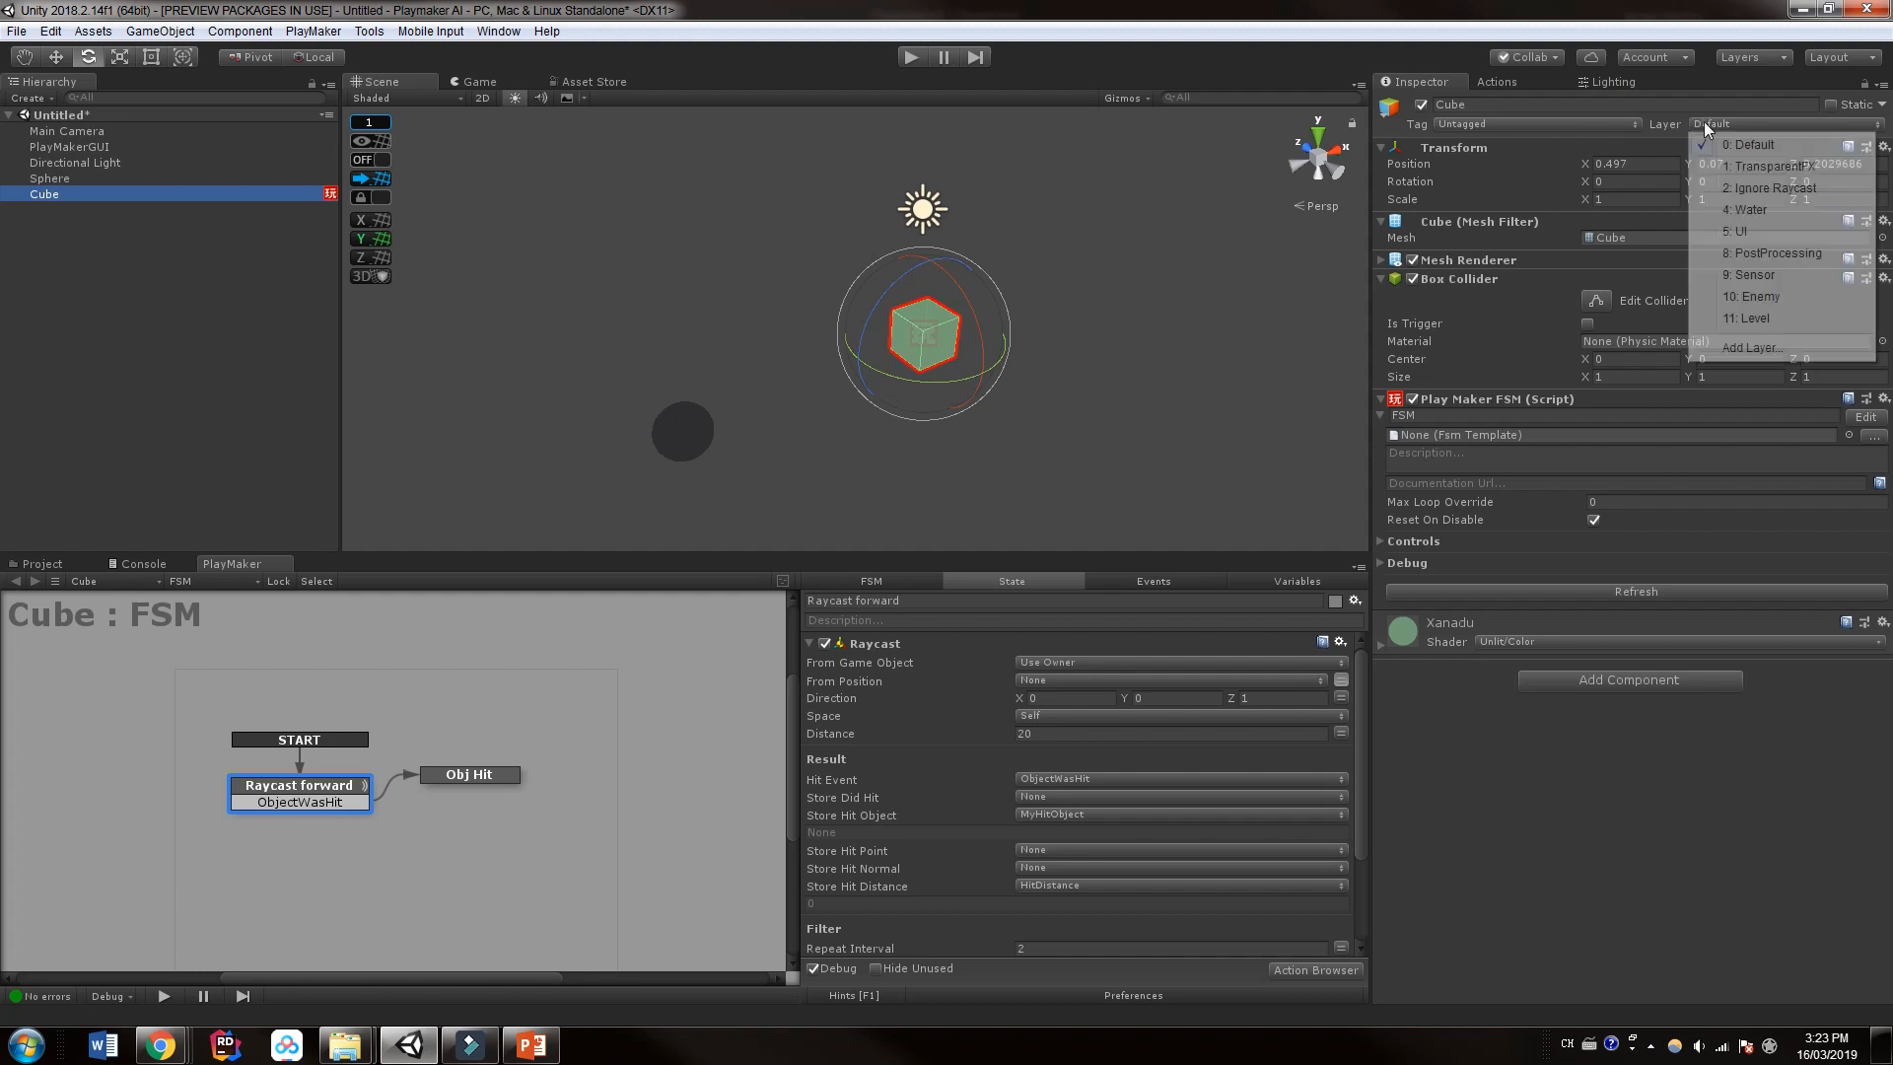
click(1724, 142)
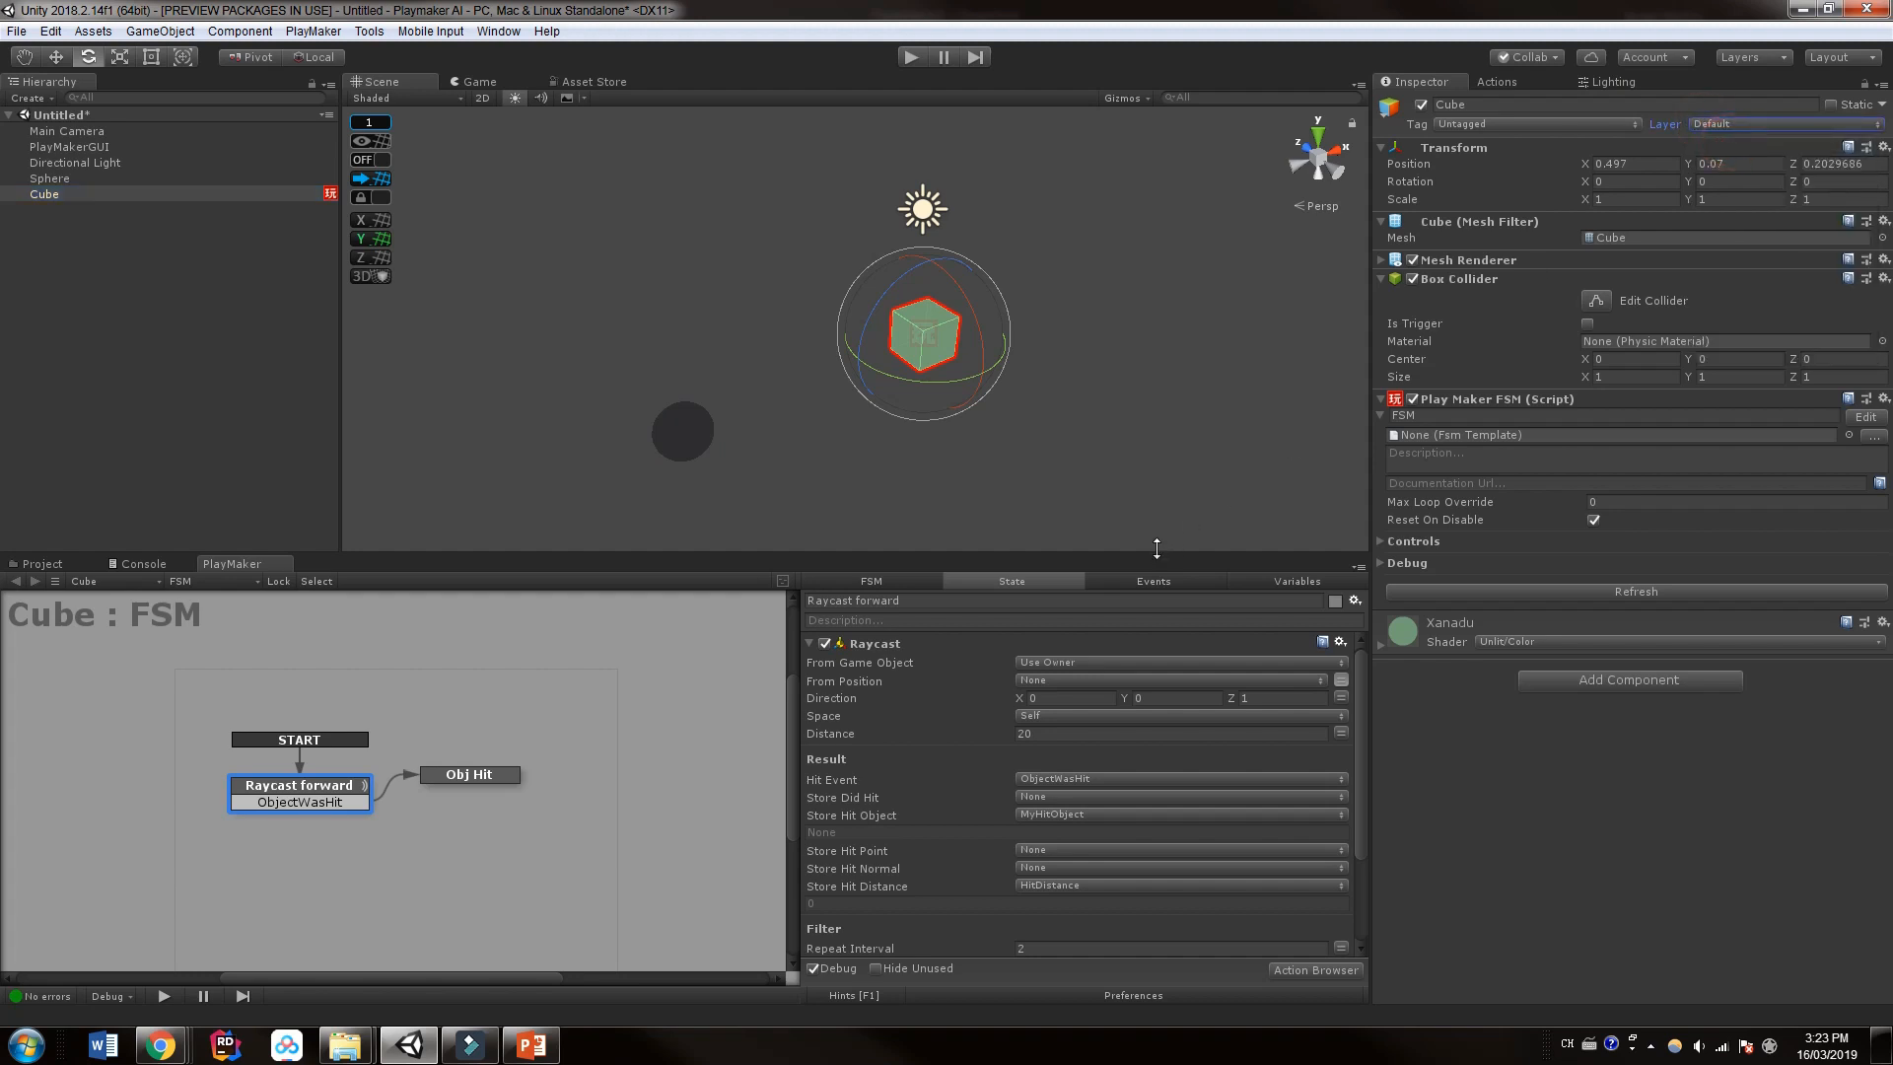
drag(1158, 557, 1153, 458)
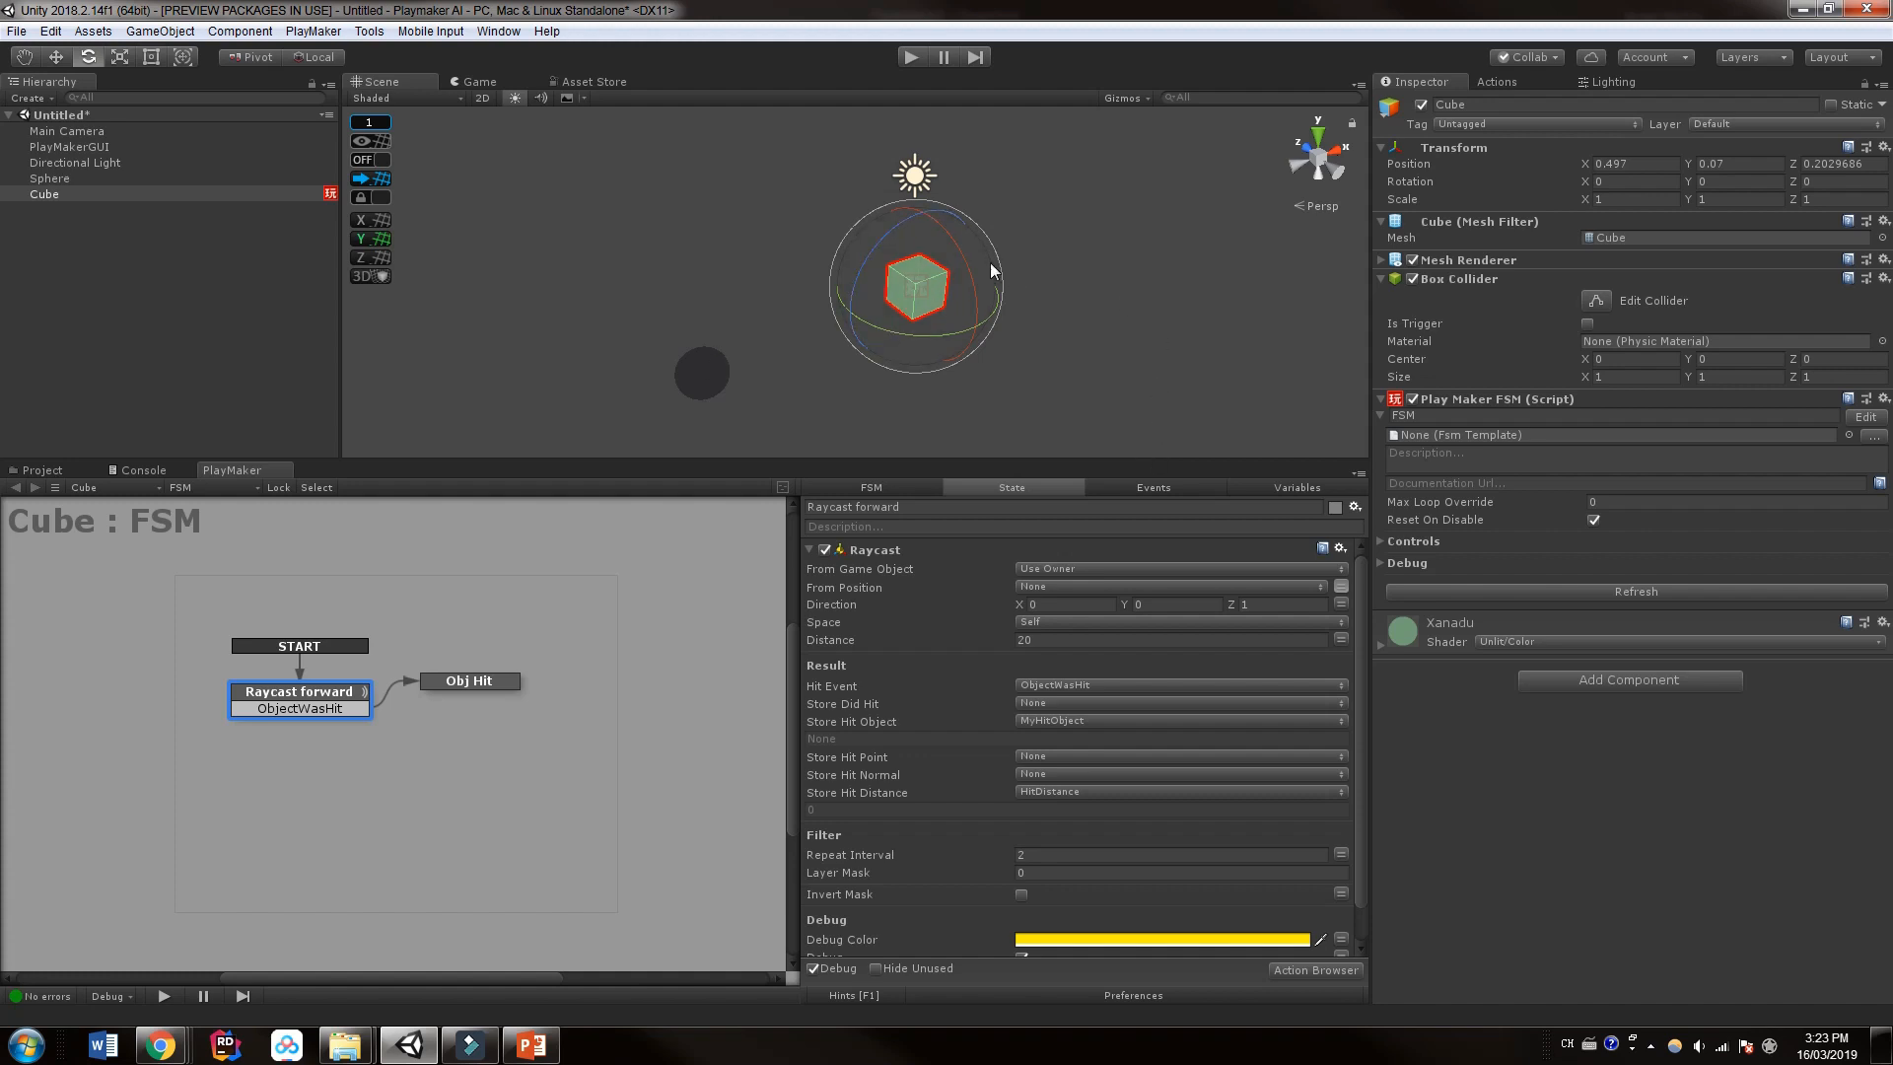
Step: Move the Sphere to the 10: Enemy layer
click(719, 362)
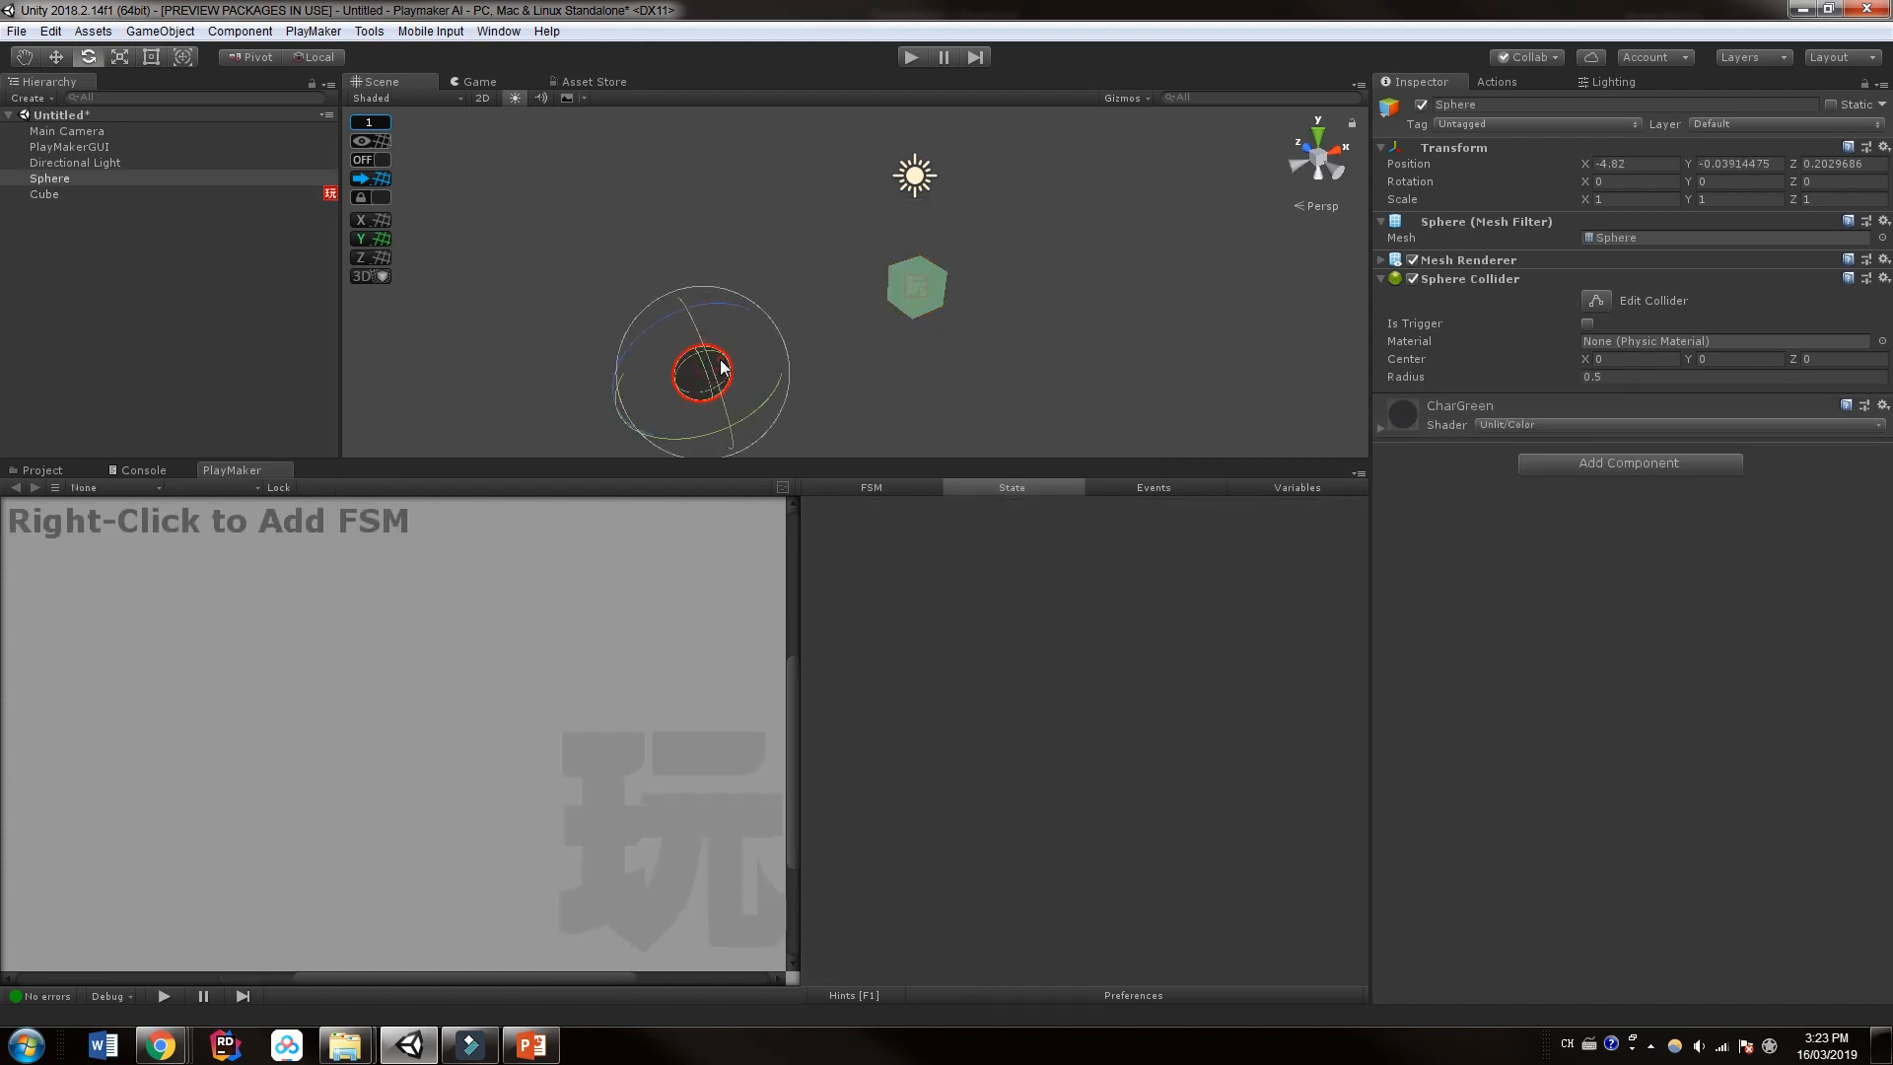
click(1762, 126)
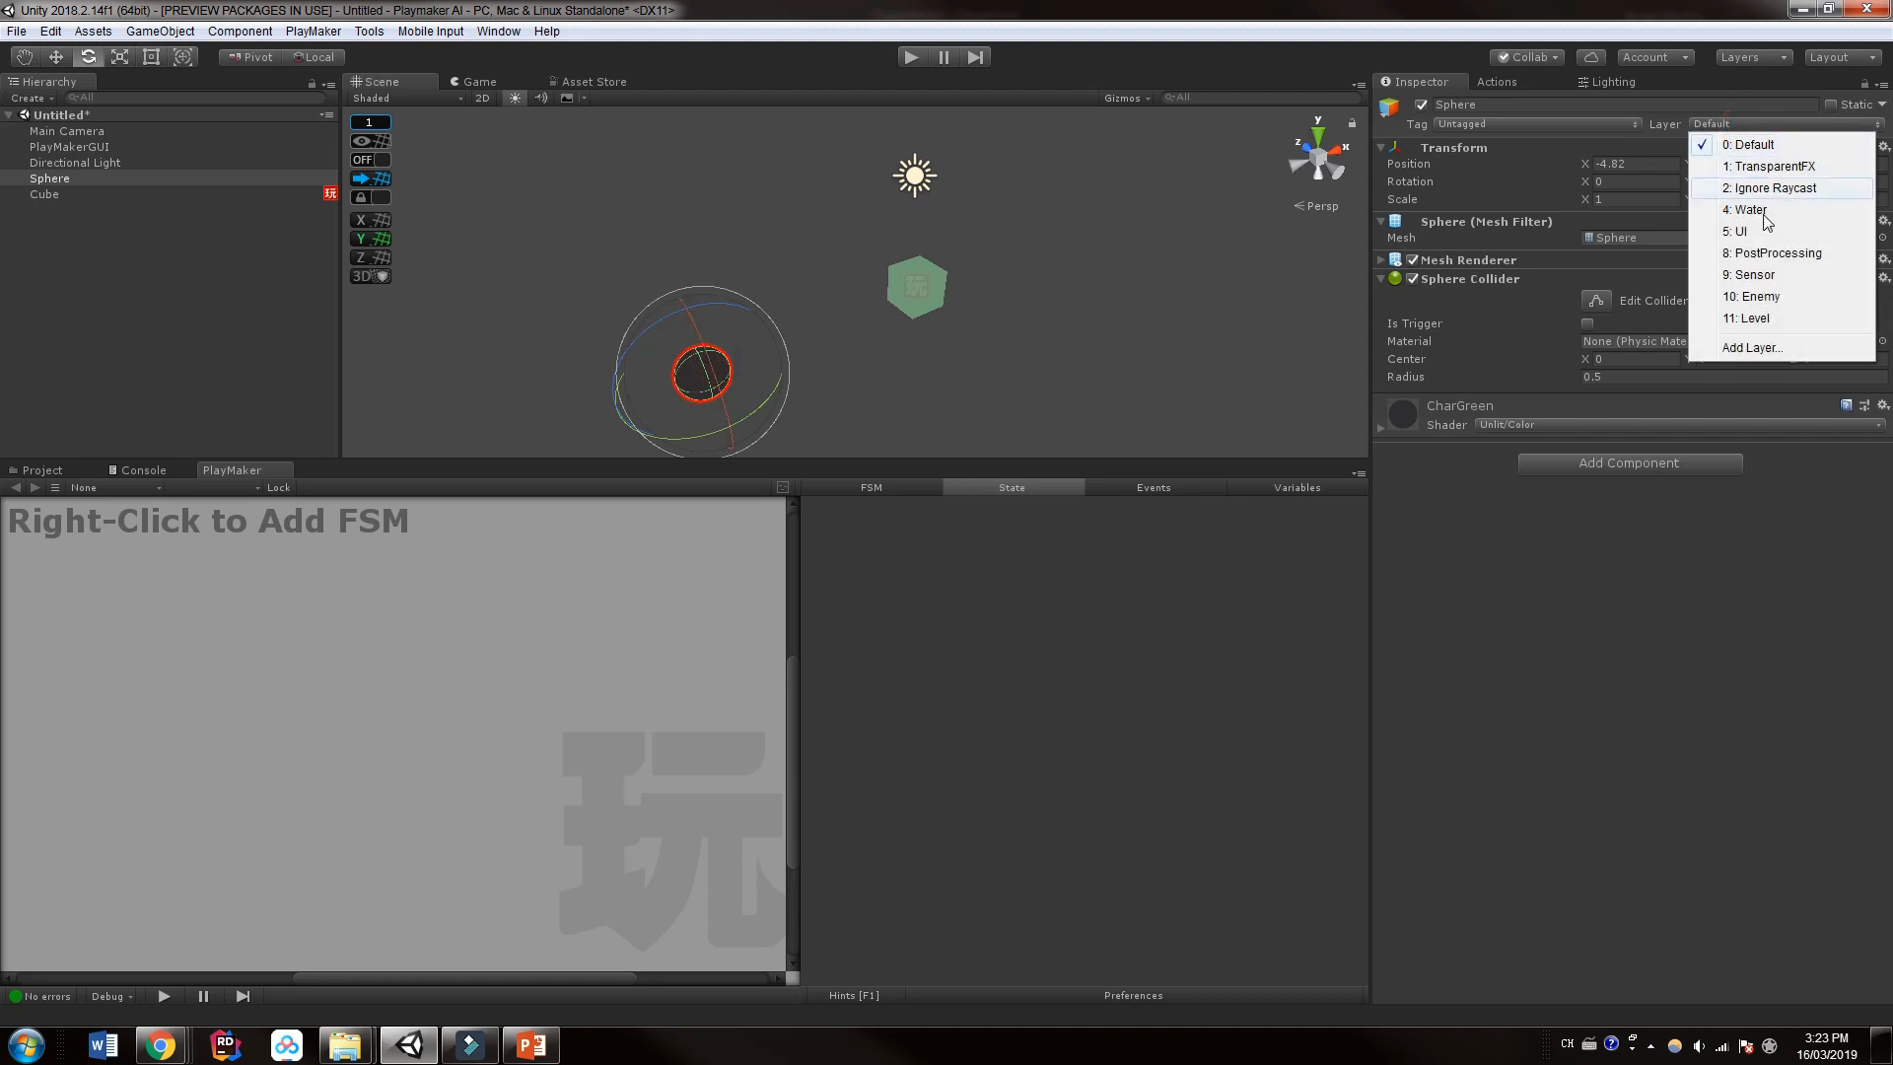
click(1780, 308)
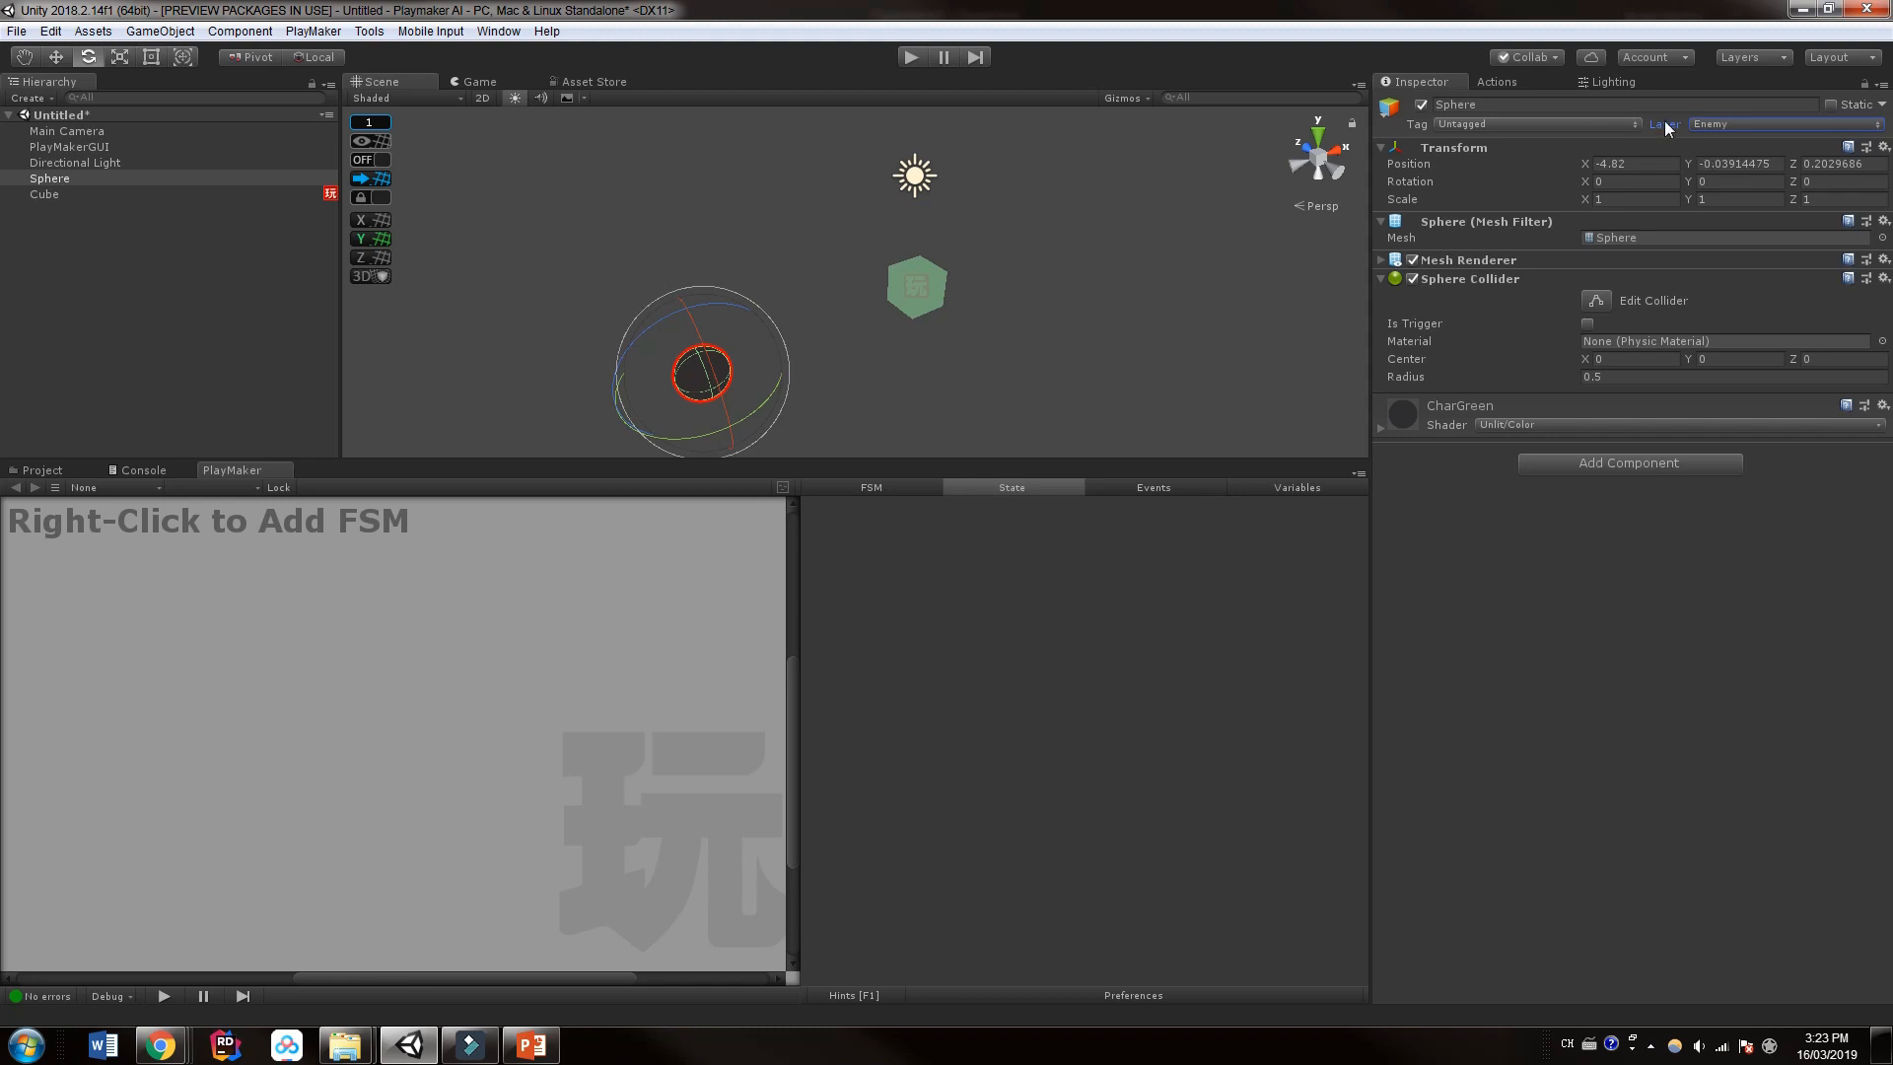
Step: Give the Cube's Raycast action a one-entry Layer Mask kept on Default
click(81, 194)
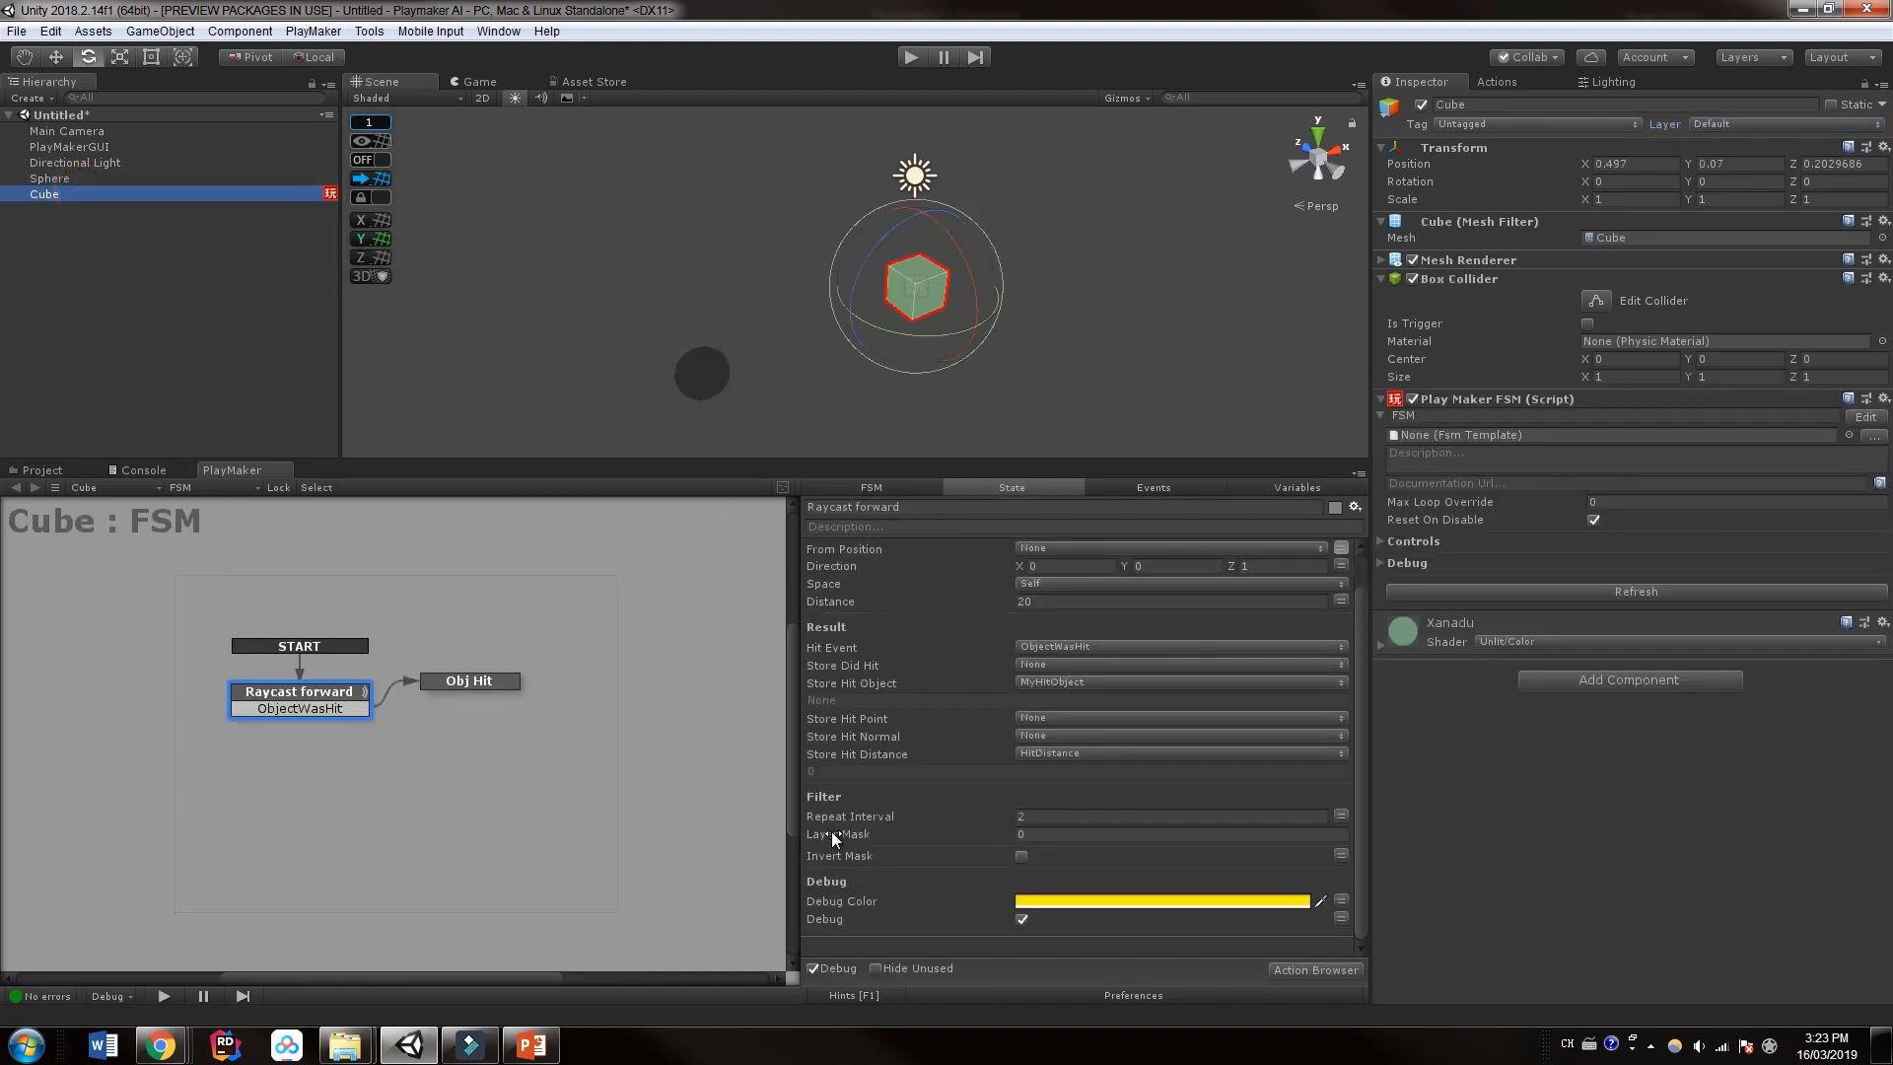
click(1021, 833)
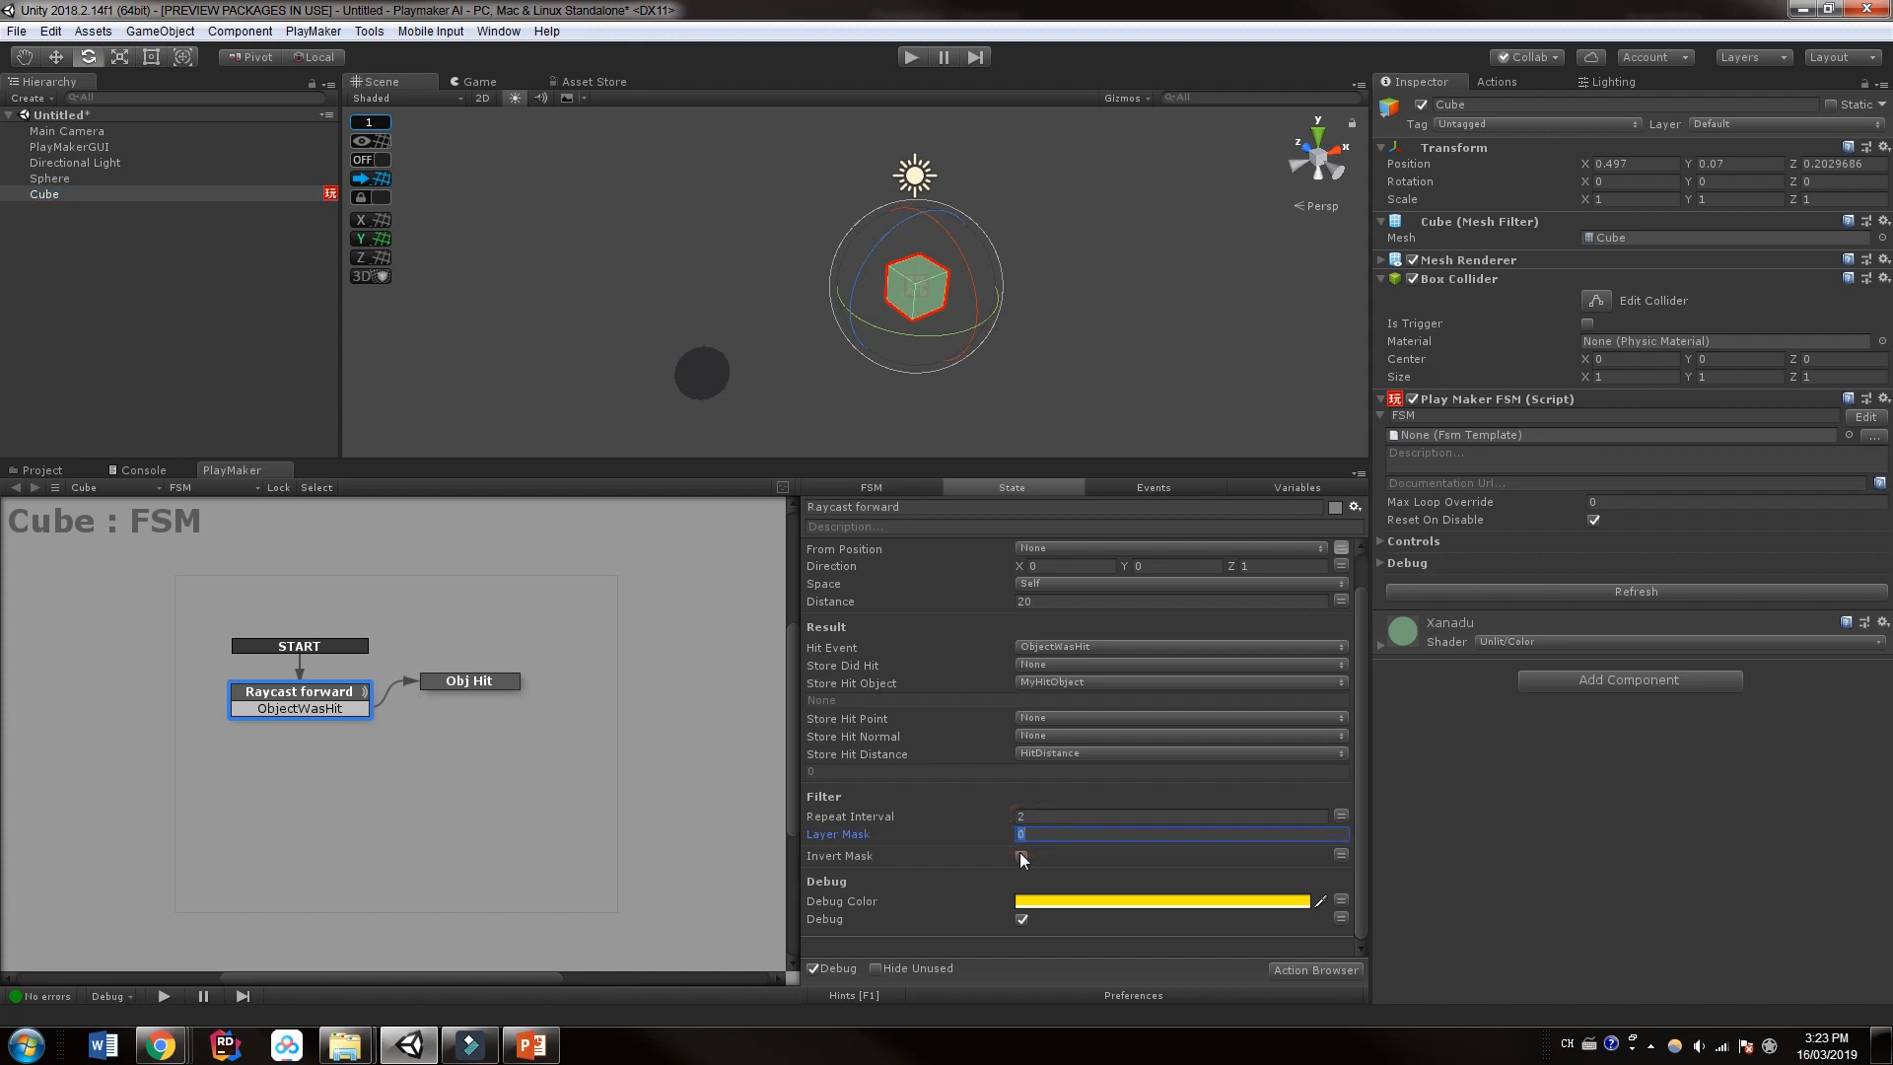
text(1)
key(Return)
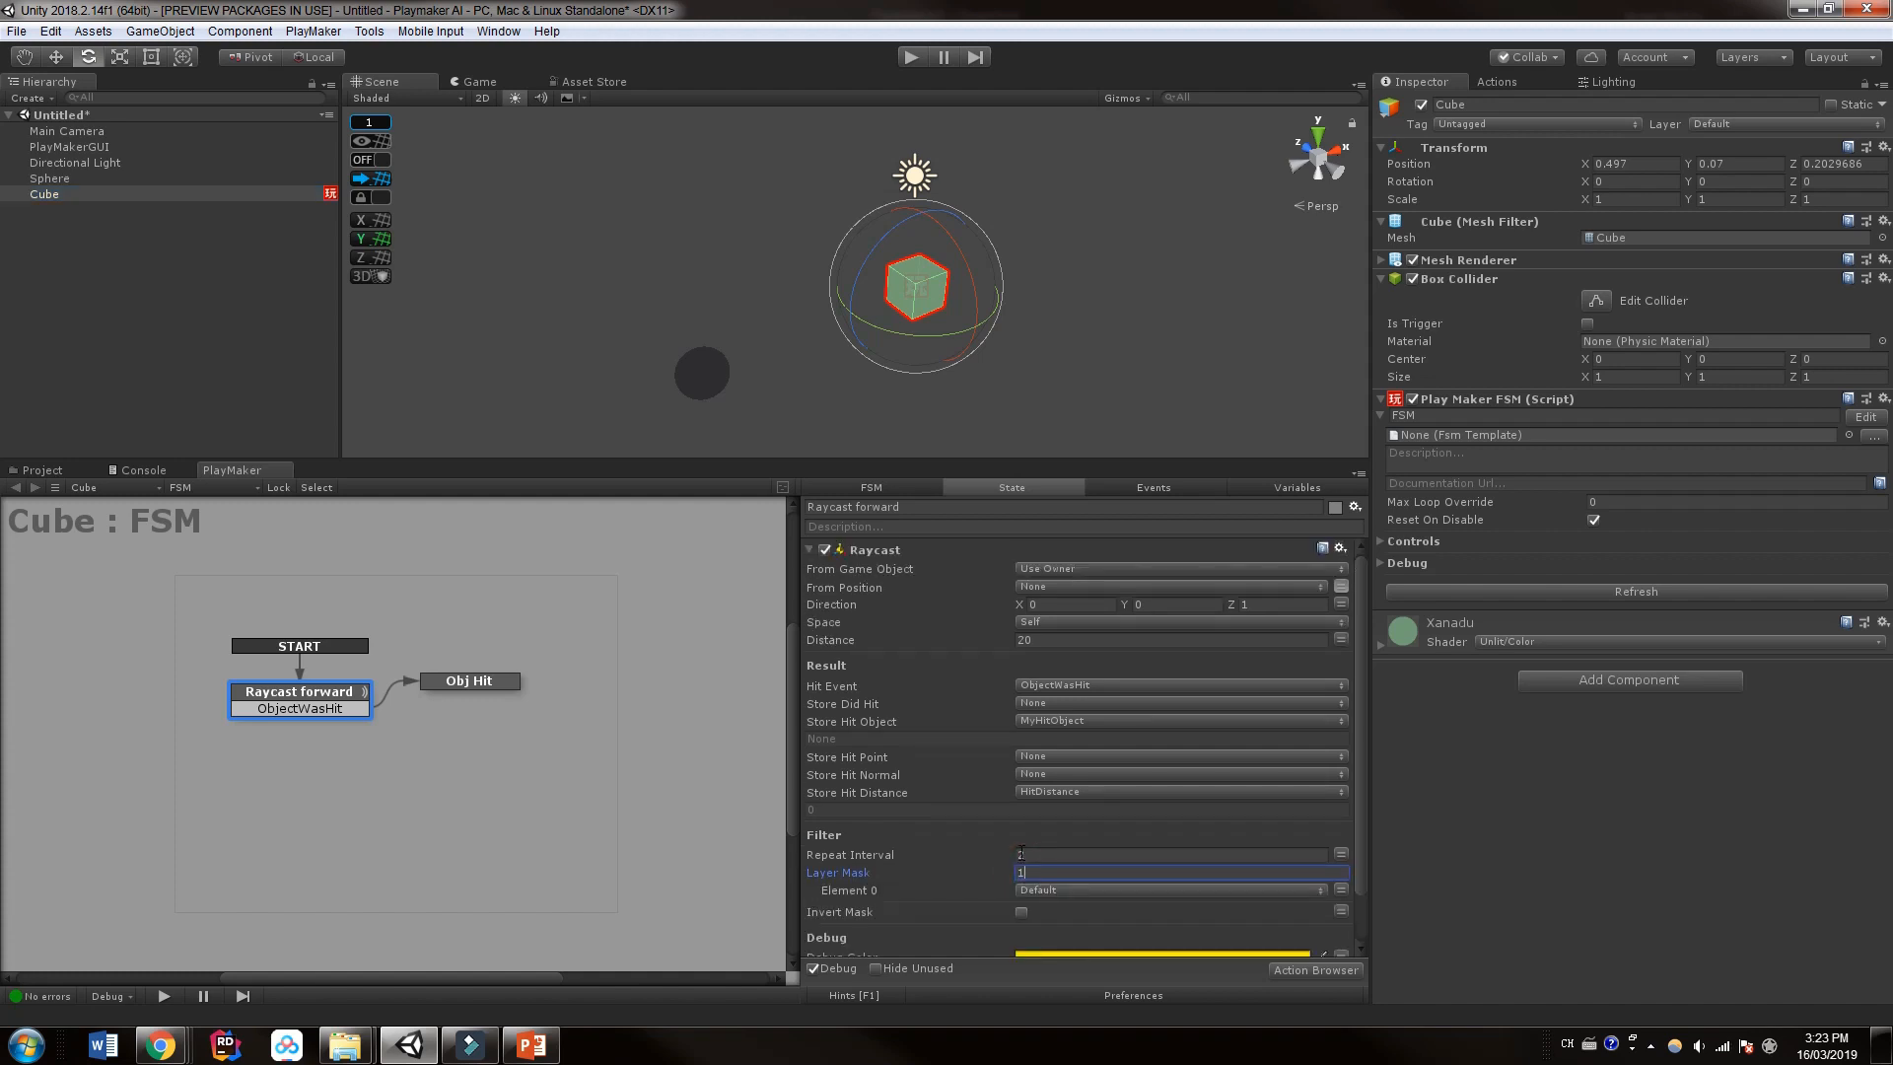
scroll(1022, 854, down, 2)
click(1051, 832)
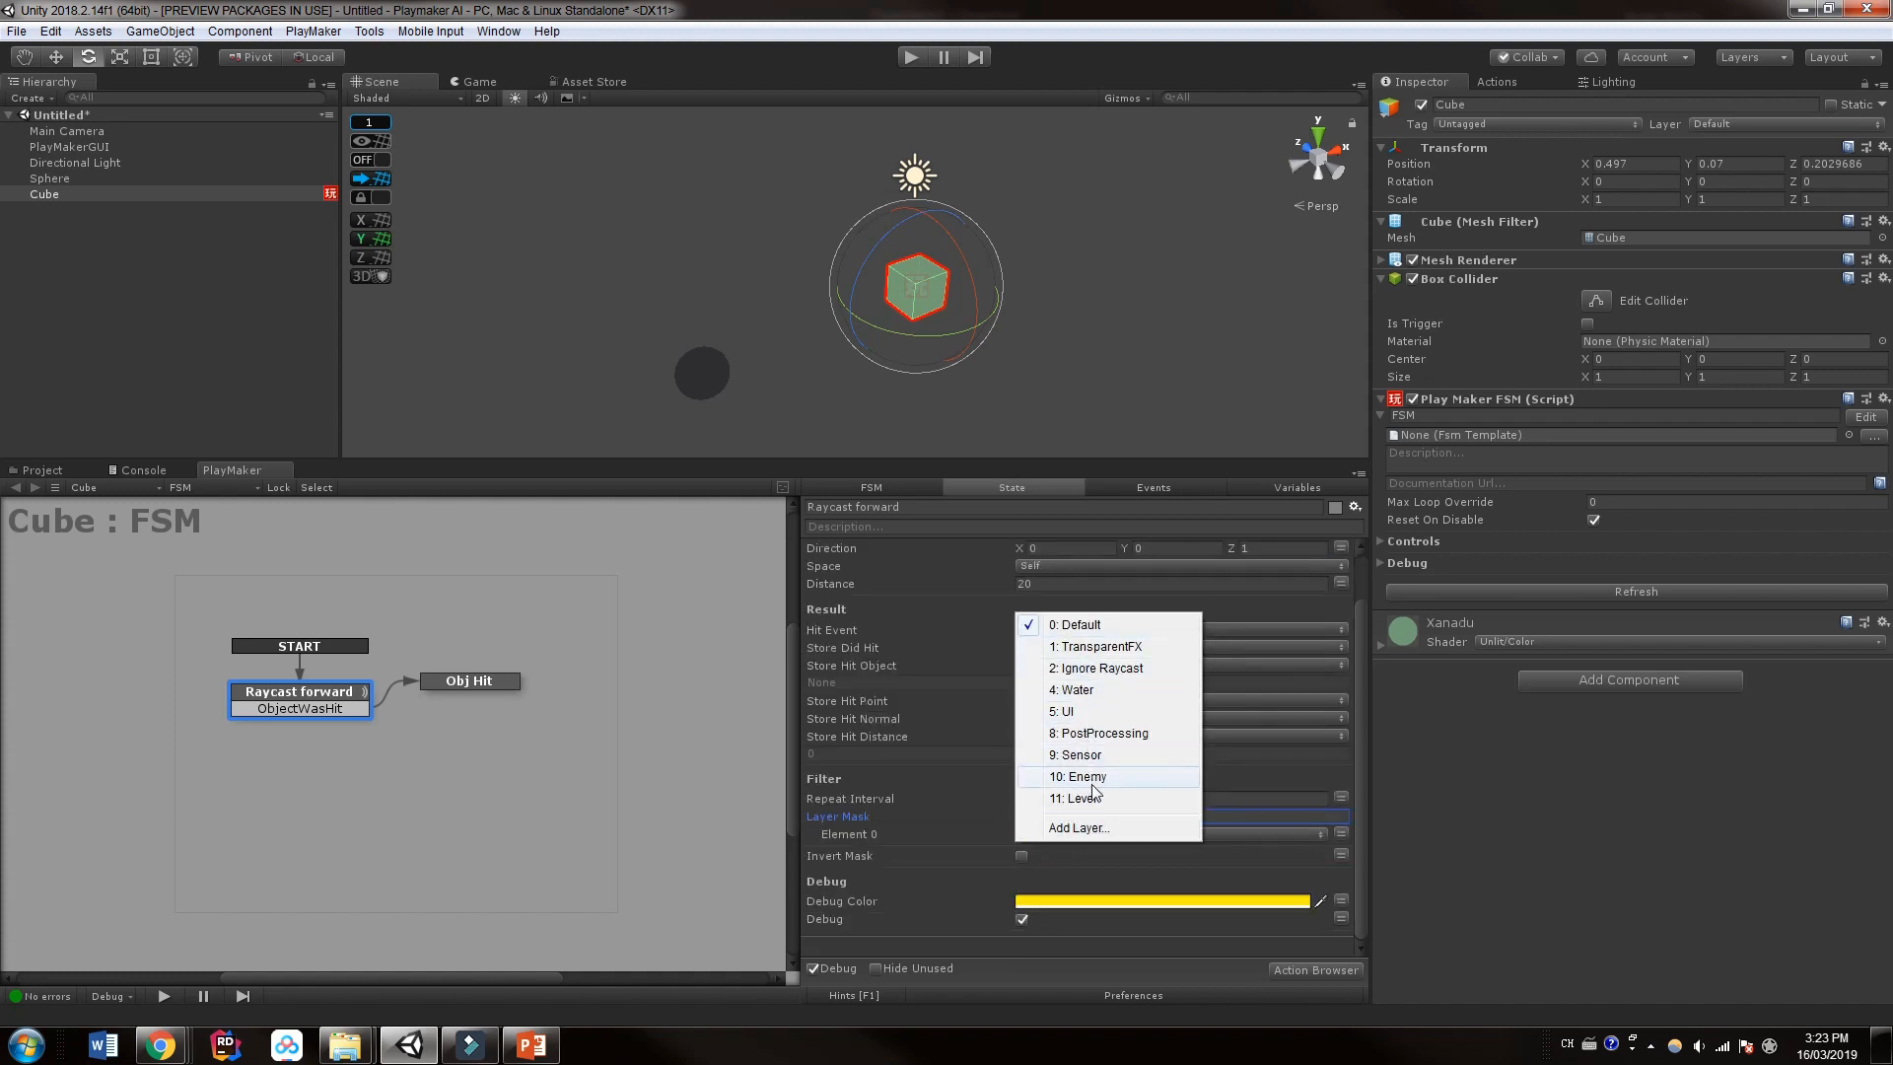
click(1170, 872)
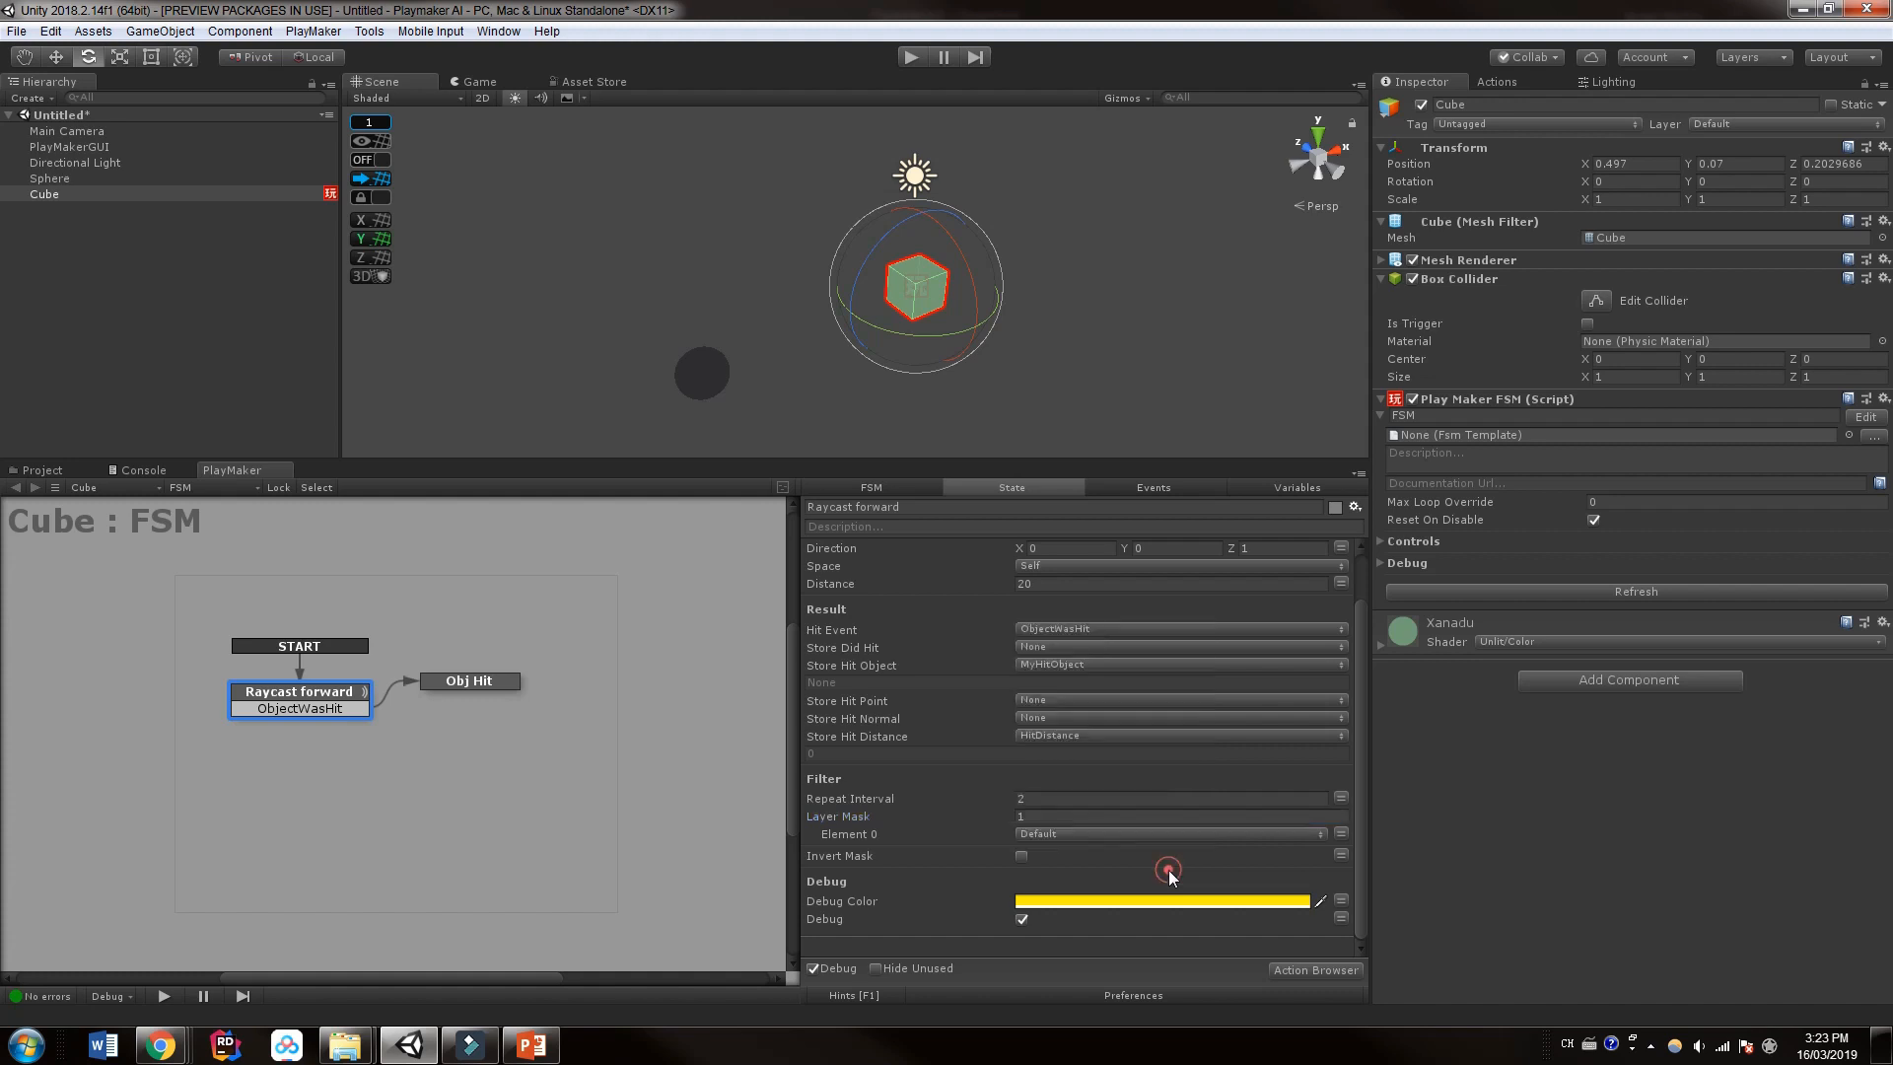
Step: Test-play the scene, watching the raycast in the 3D view, then stop
click(911, 57)
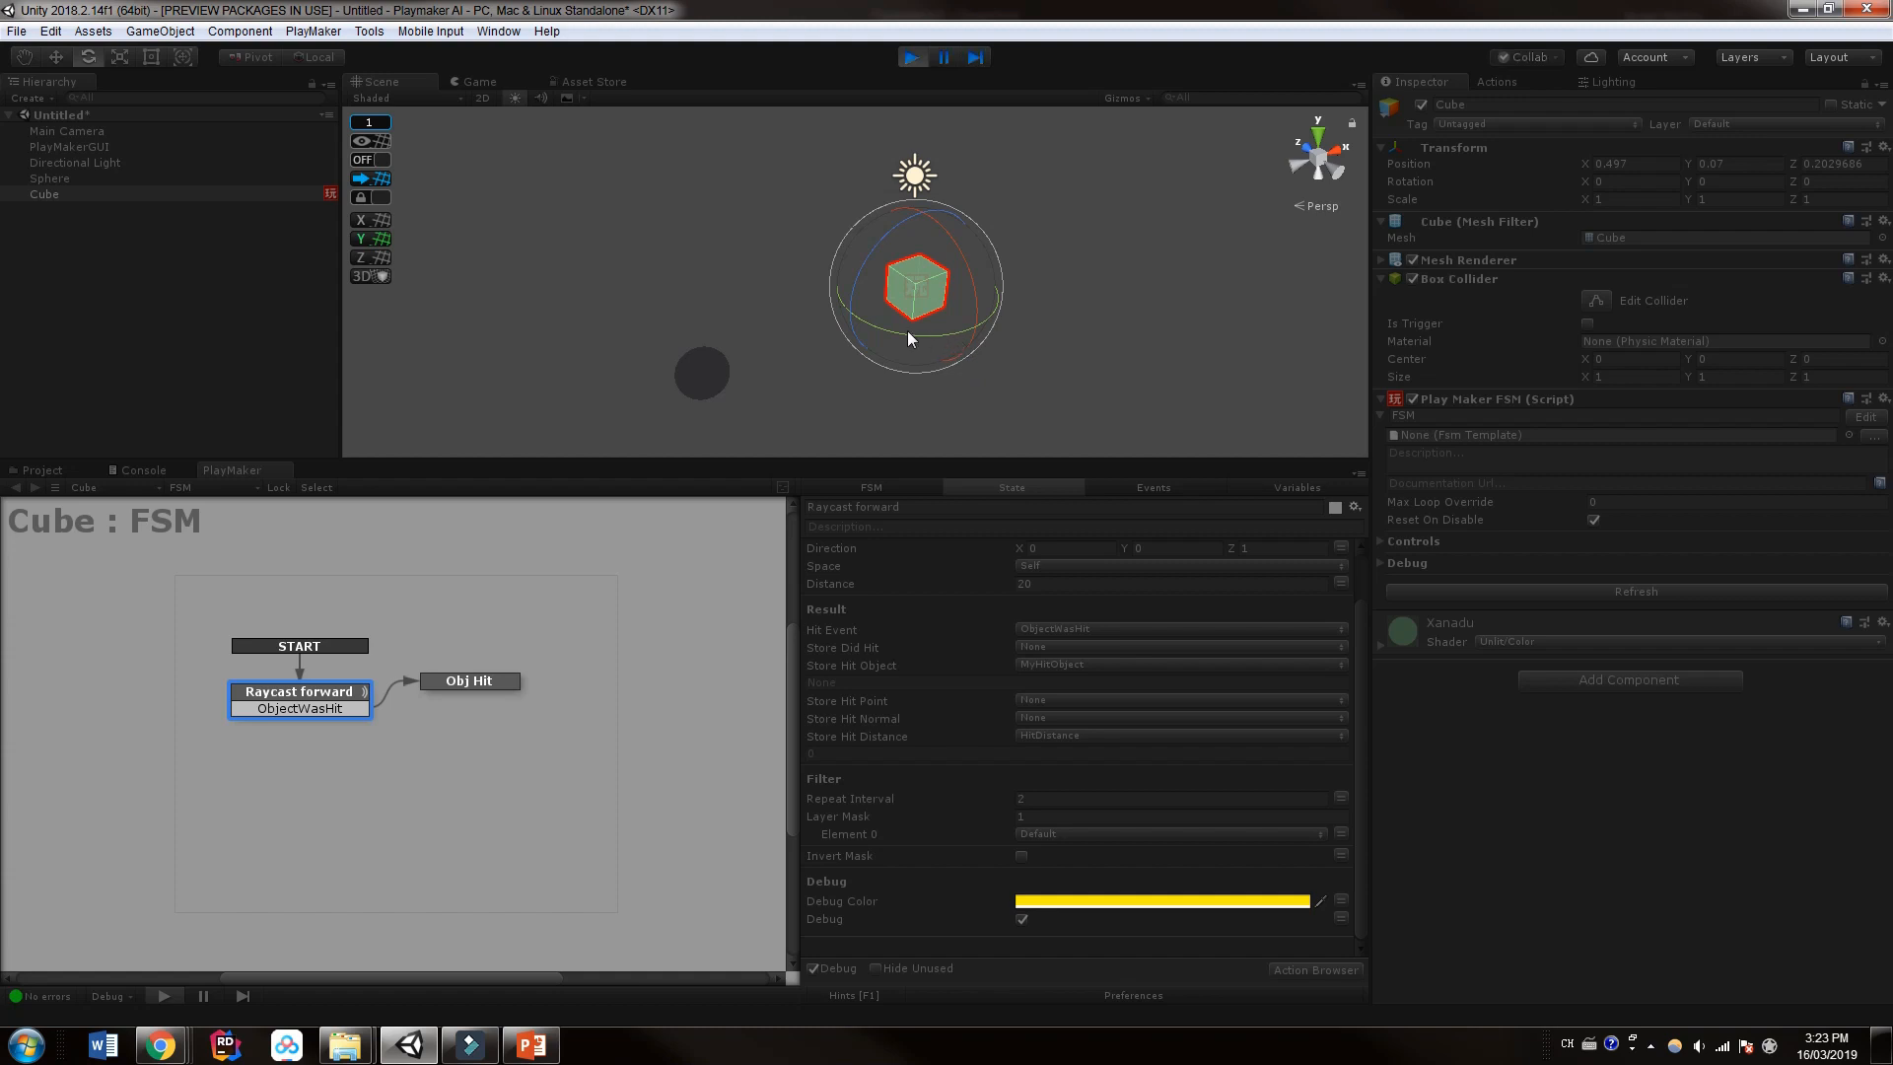
click(382, 84)
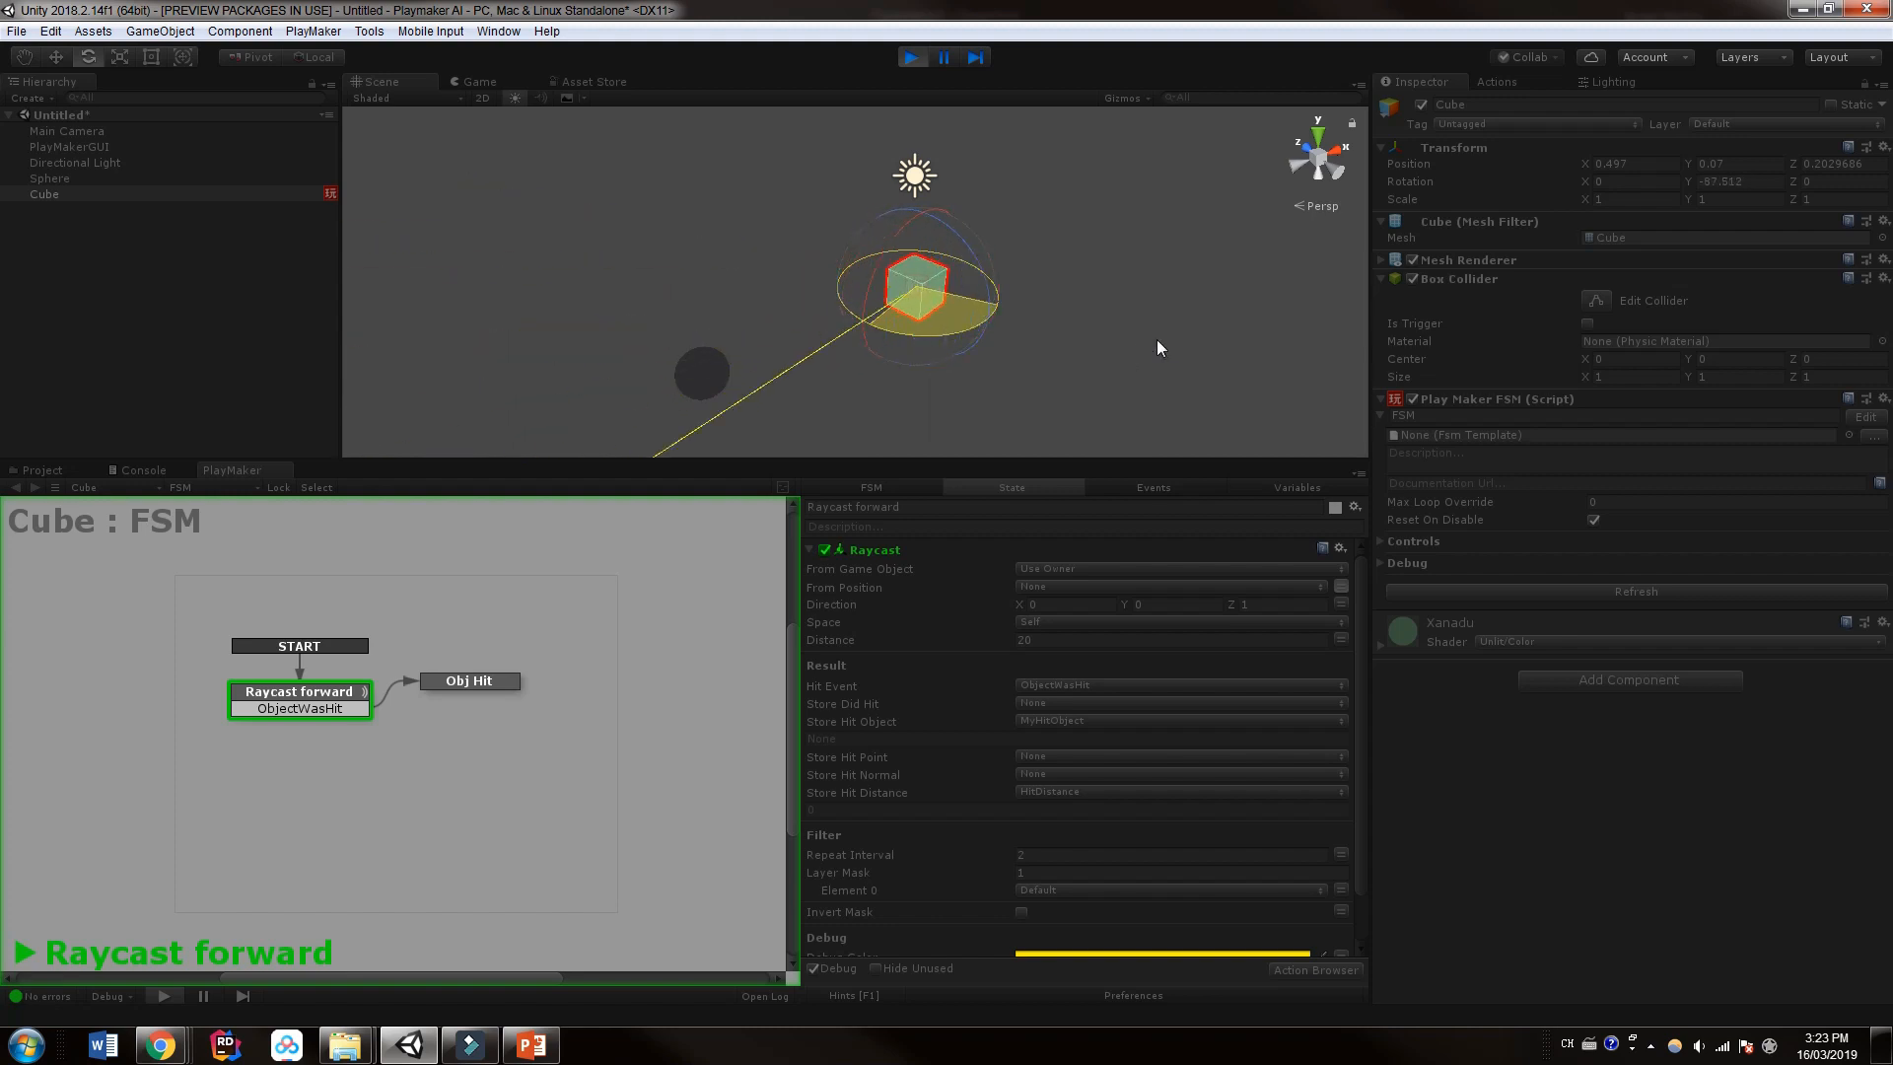
click(911, 57)
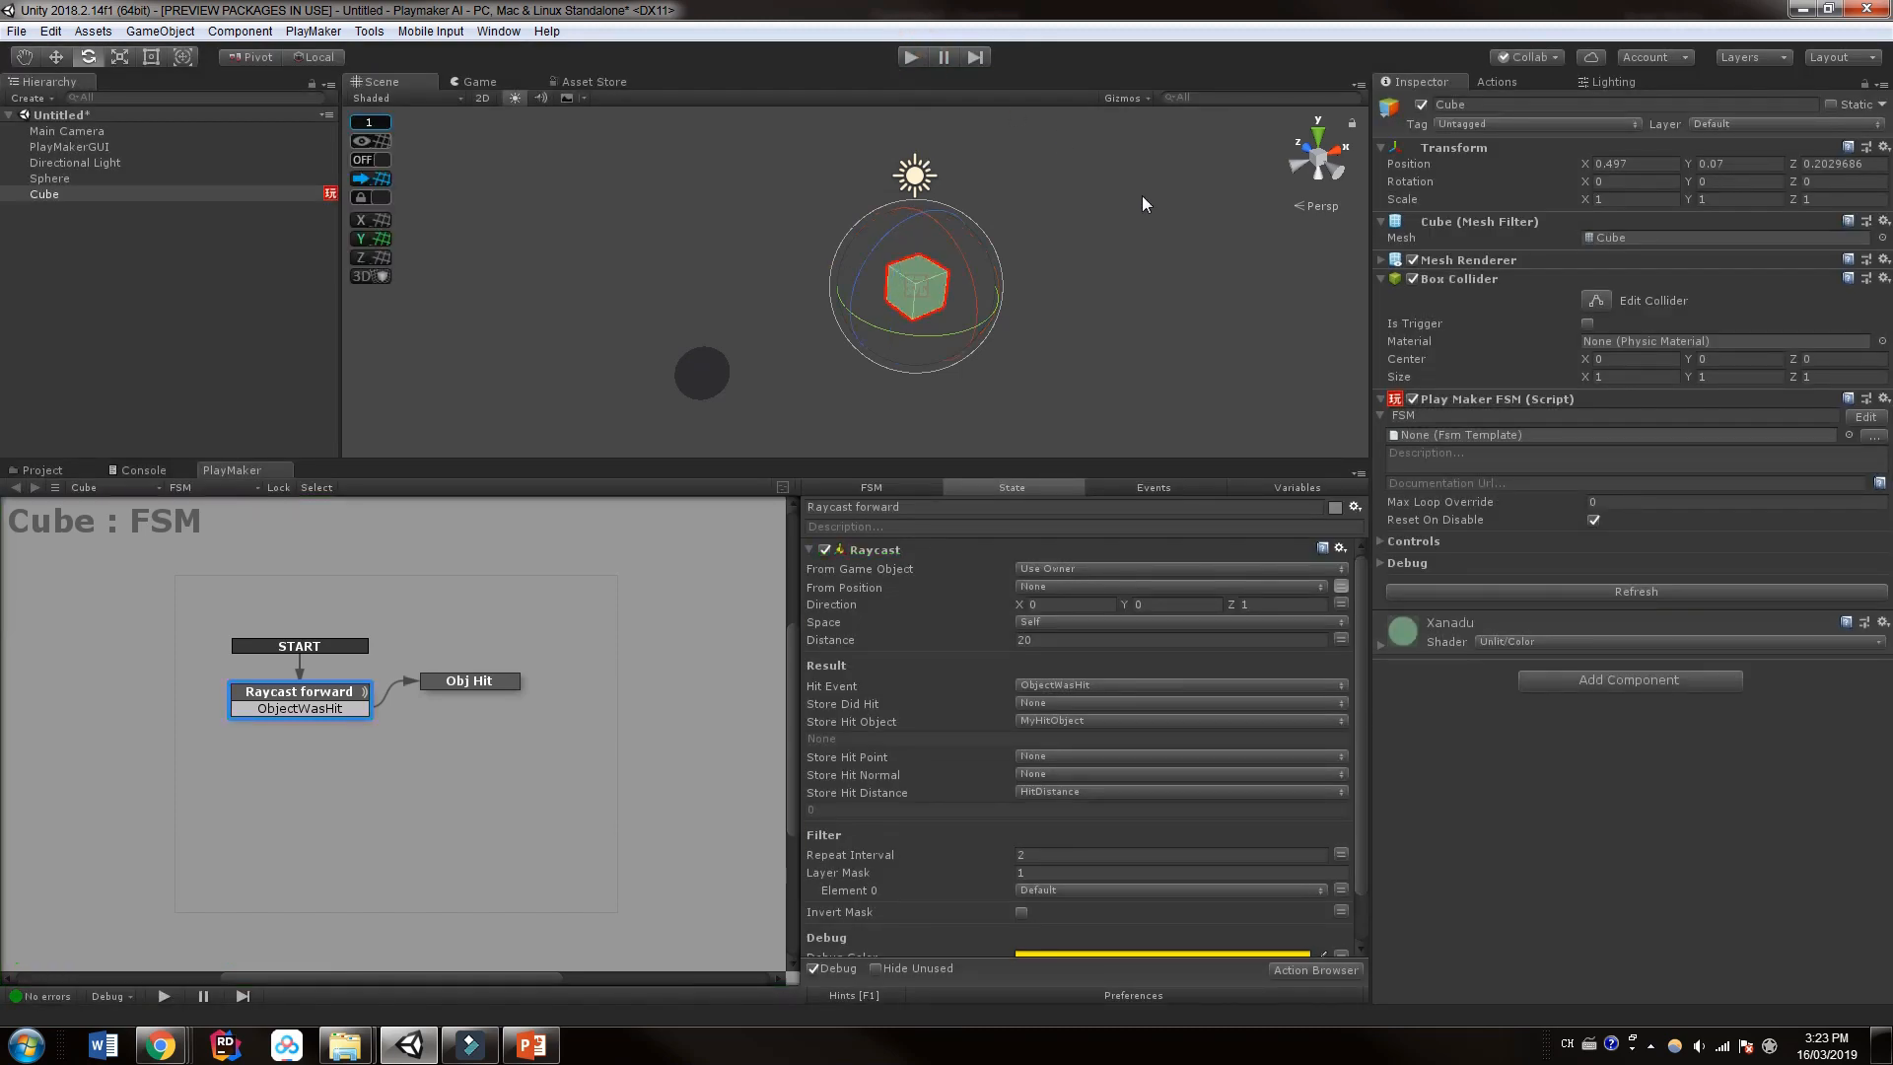
scroll(1112, 729, down, 2)
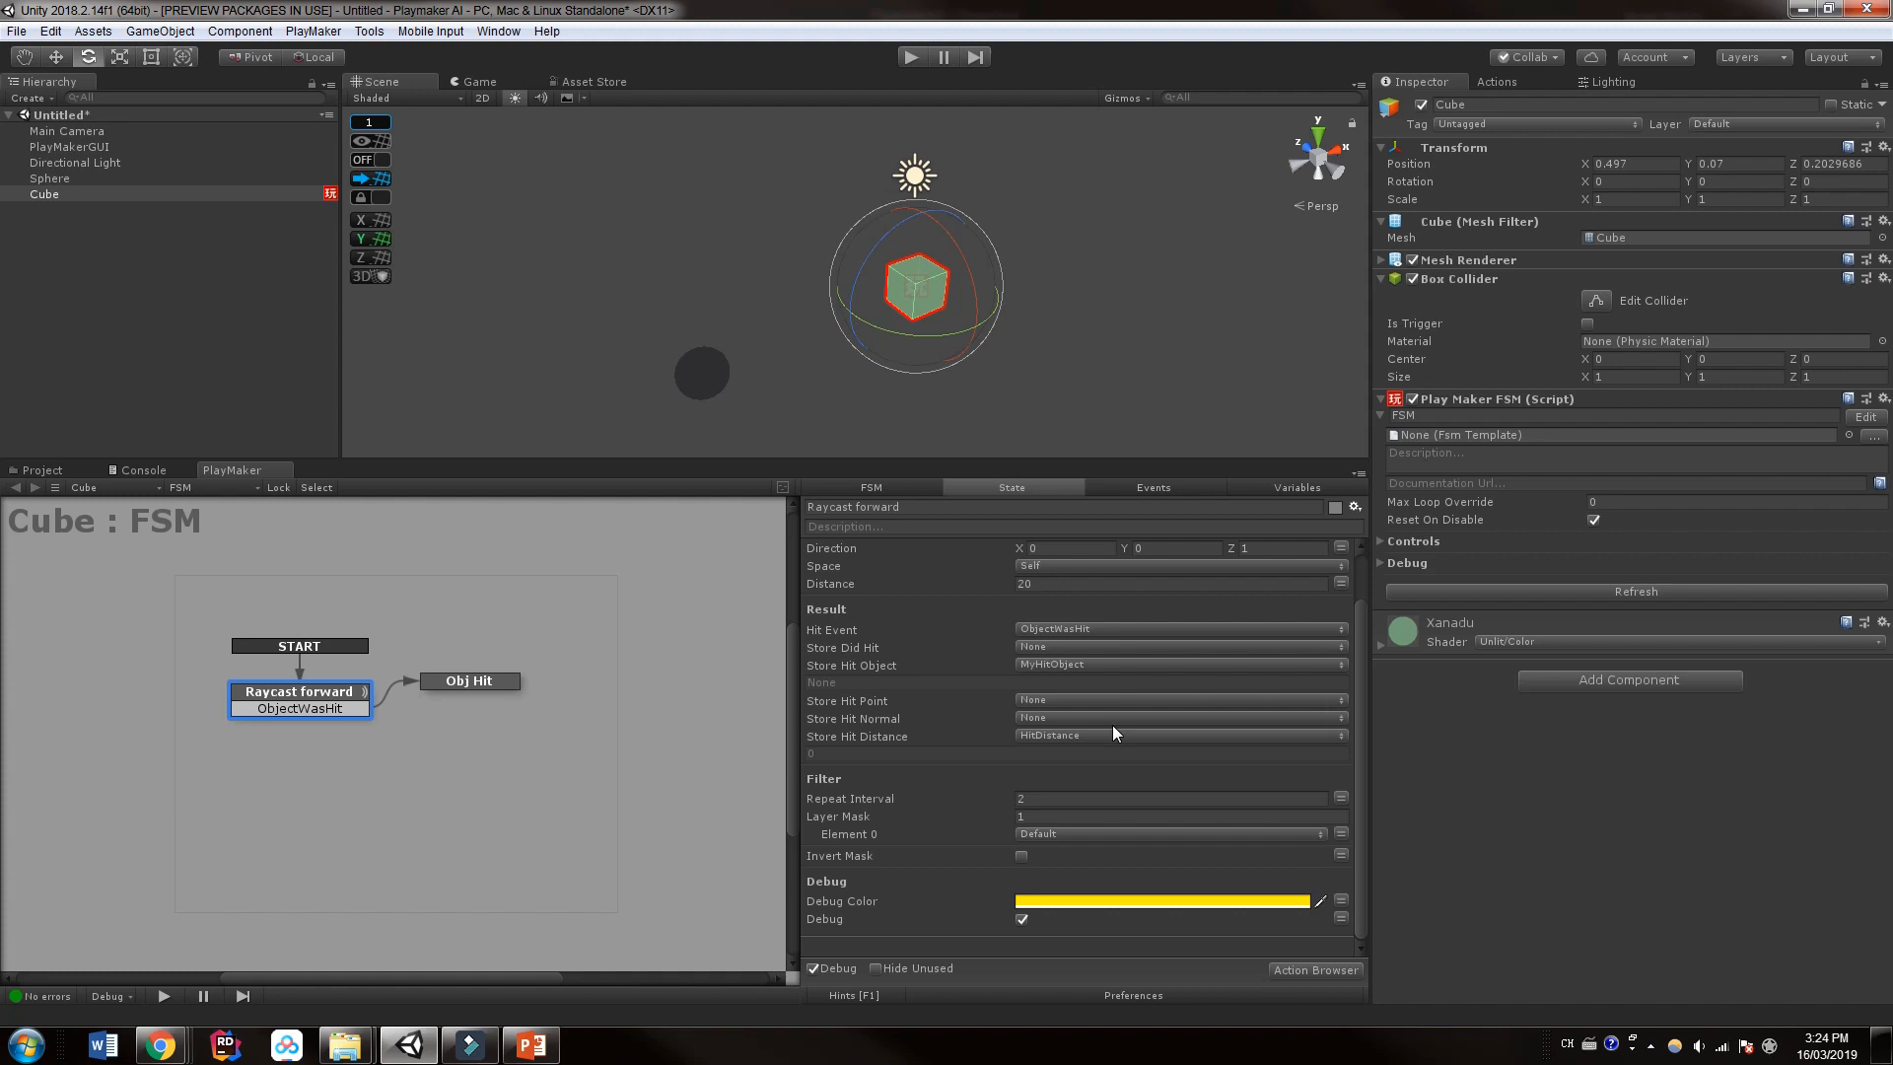
Step: Turn on Invert Mask for the Raycast layer mask and run the scene to test it
click(1741, 124)
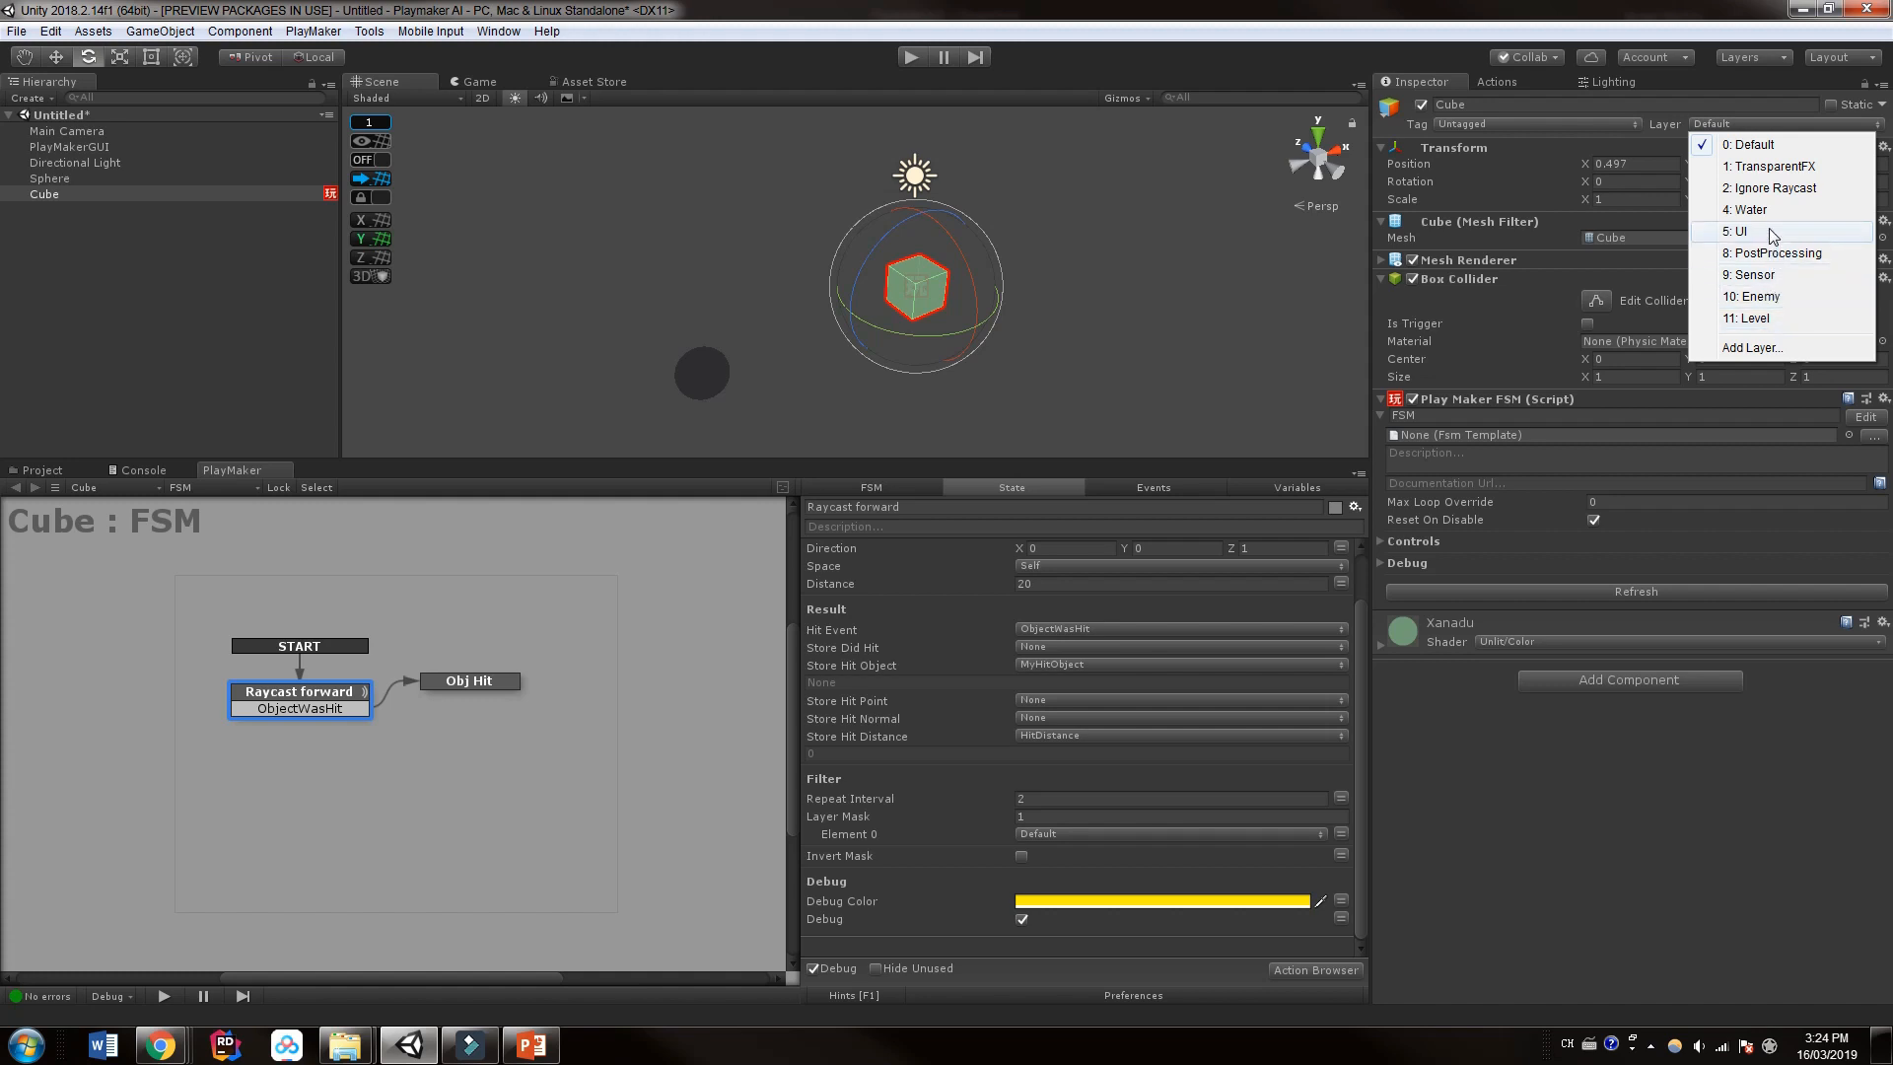
click(1565, 761)
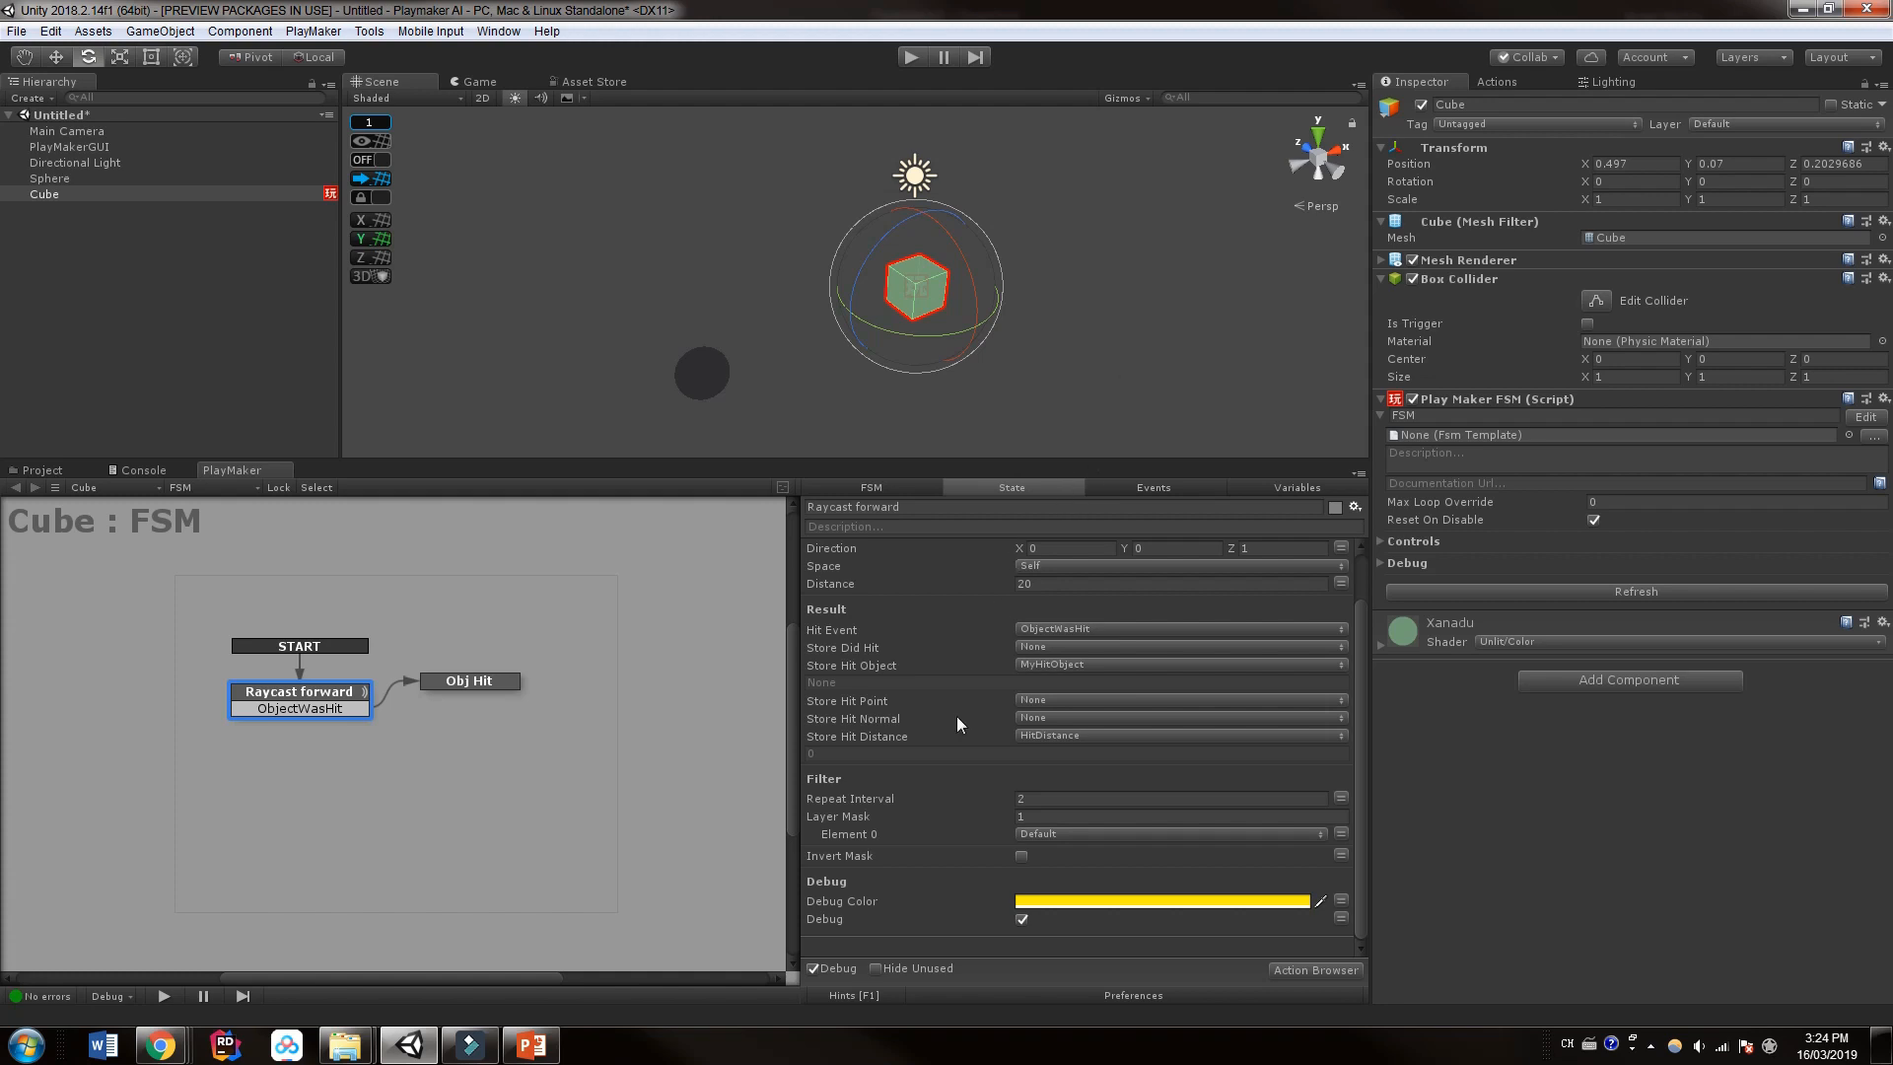
click(1022, 856)
click(910, 56)
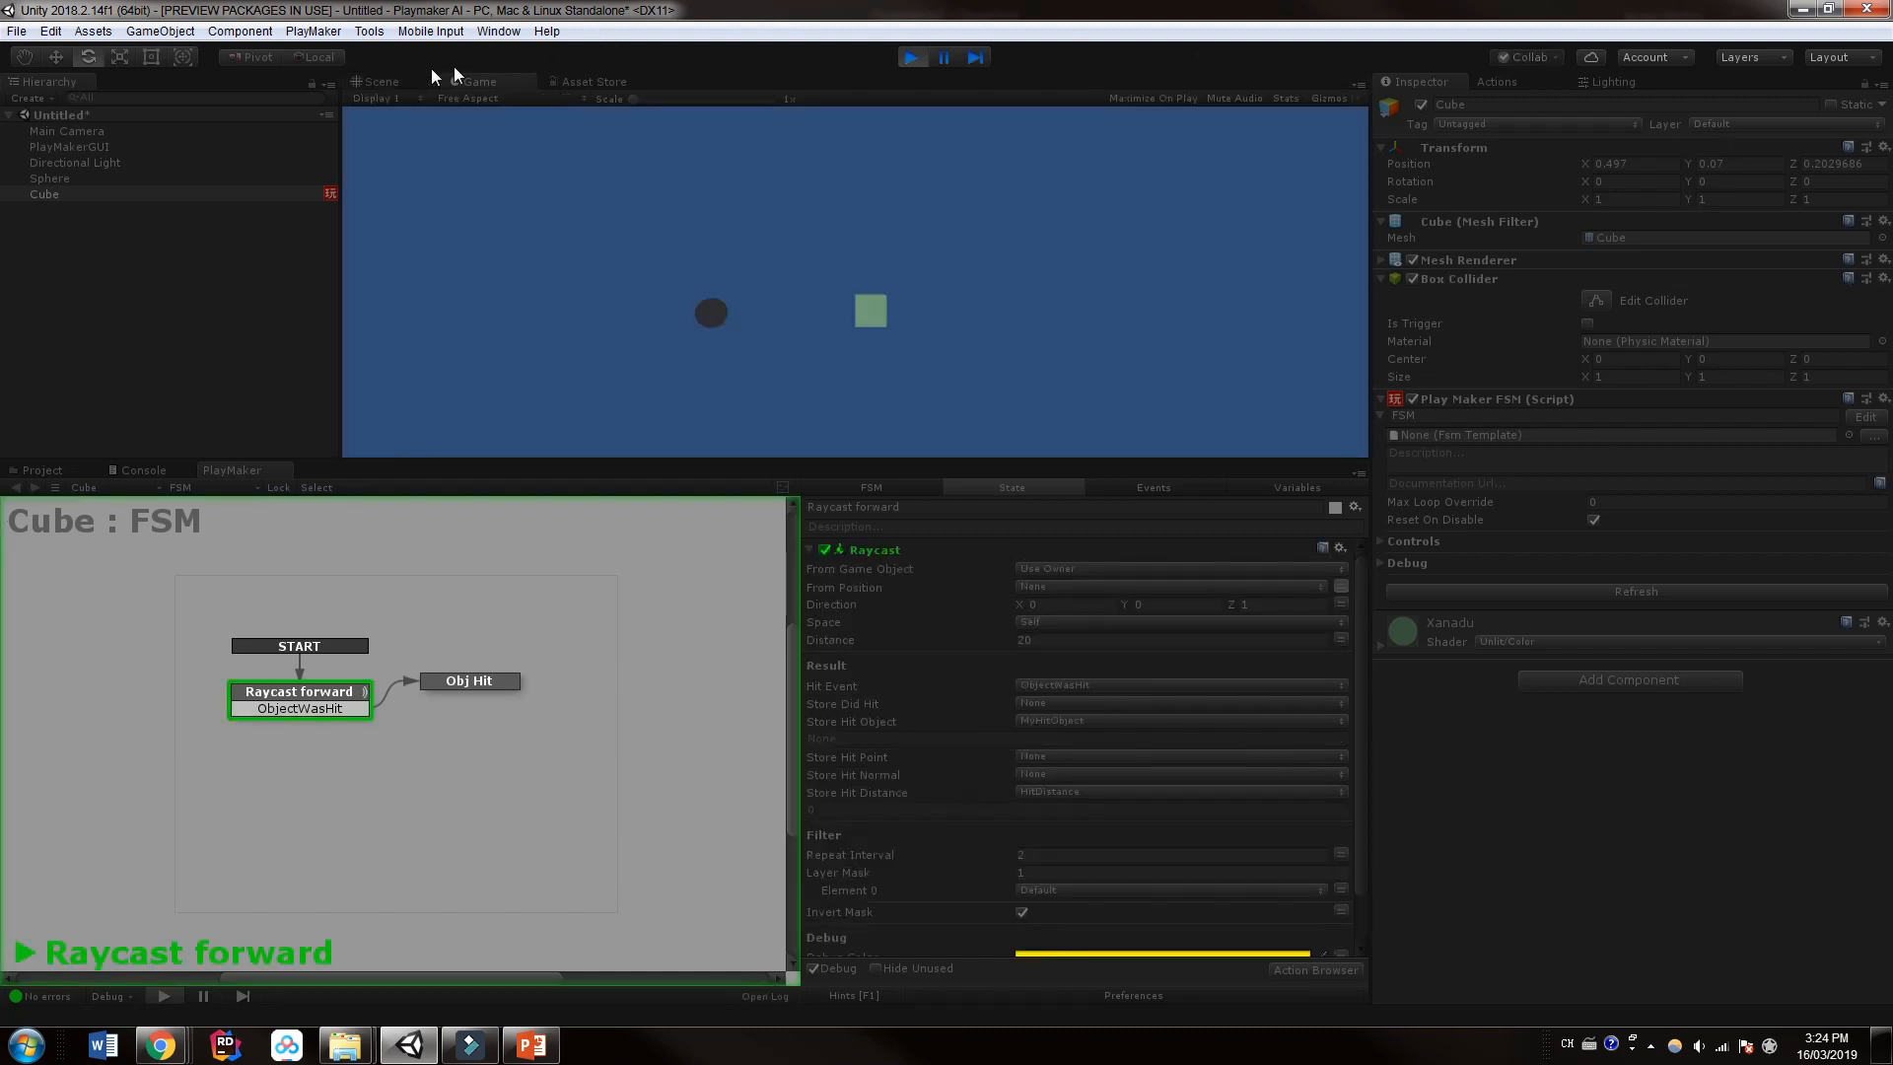
click(397, 83)
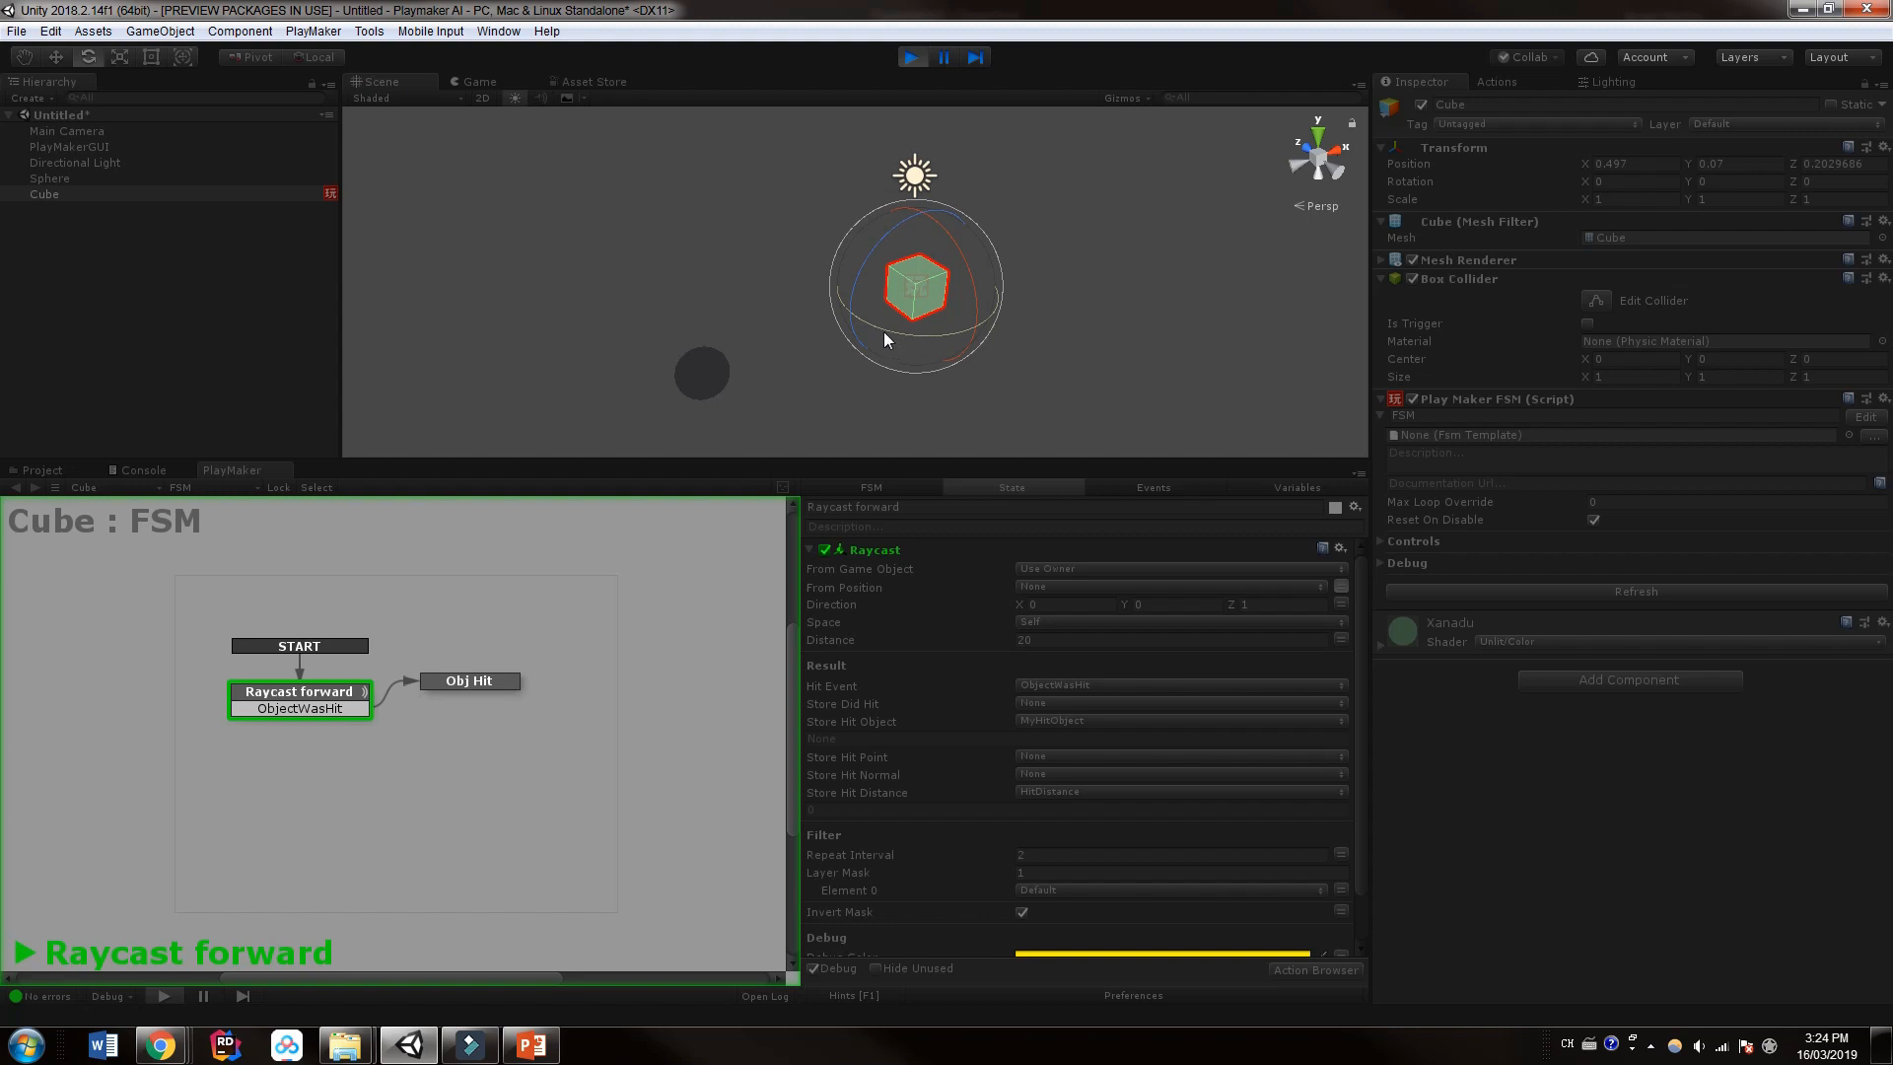
drag(873, 327, 1093, 372)
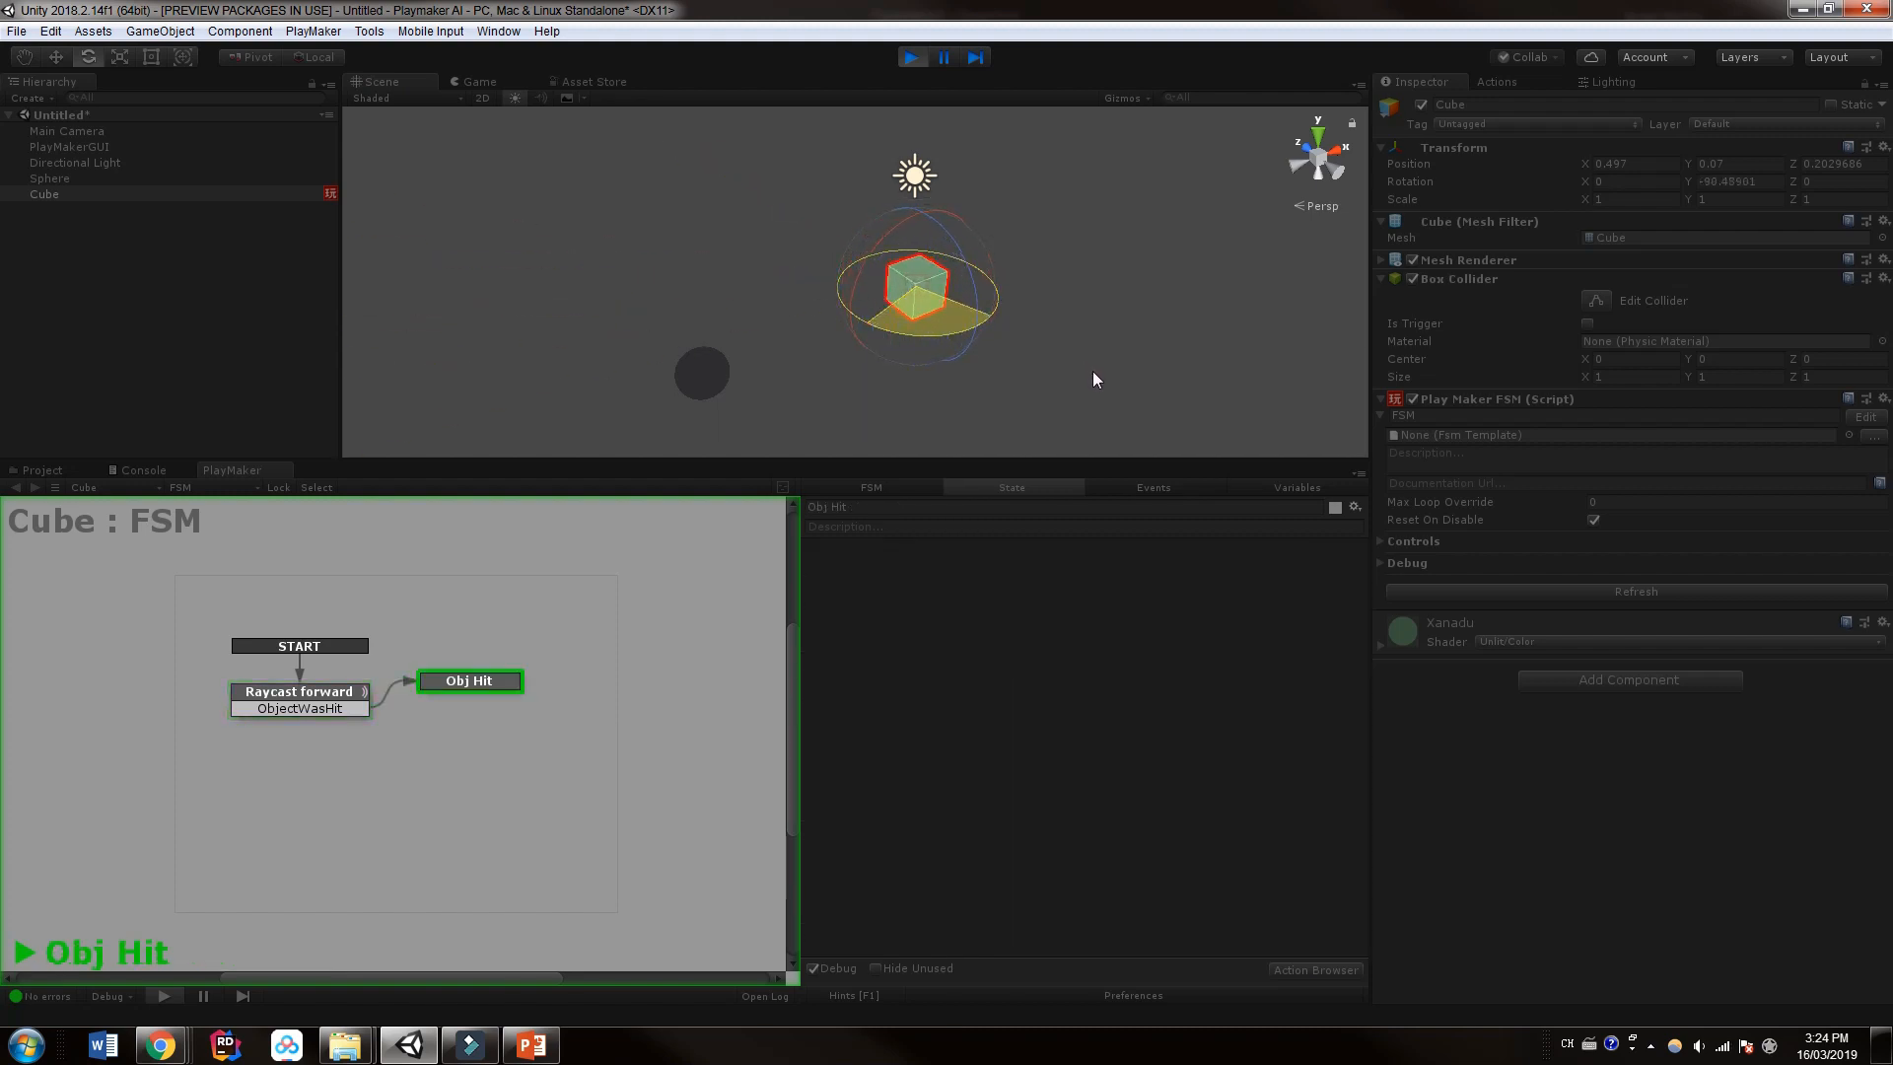
click(714, 366)
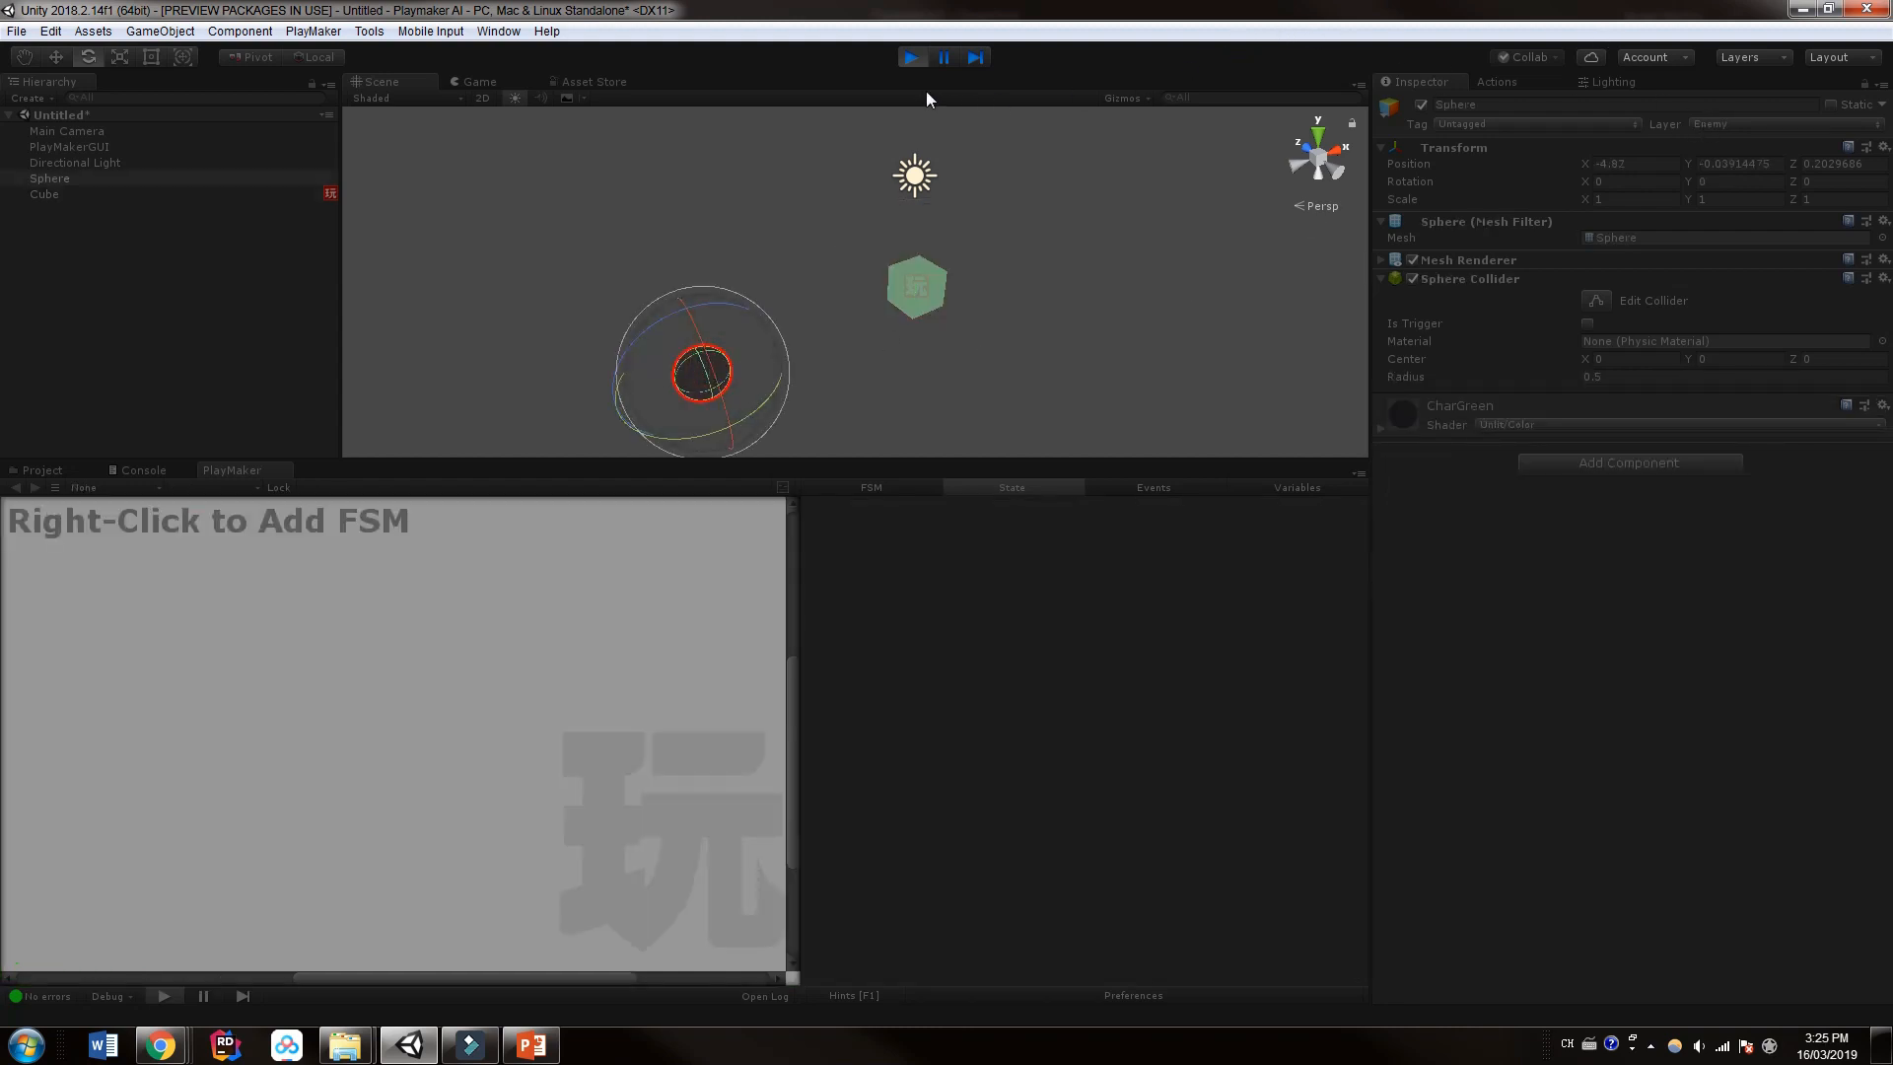
click(910, 58)
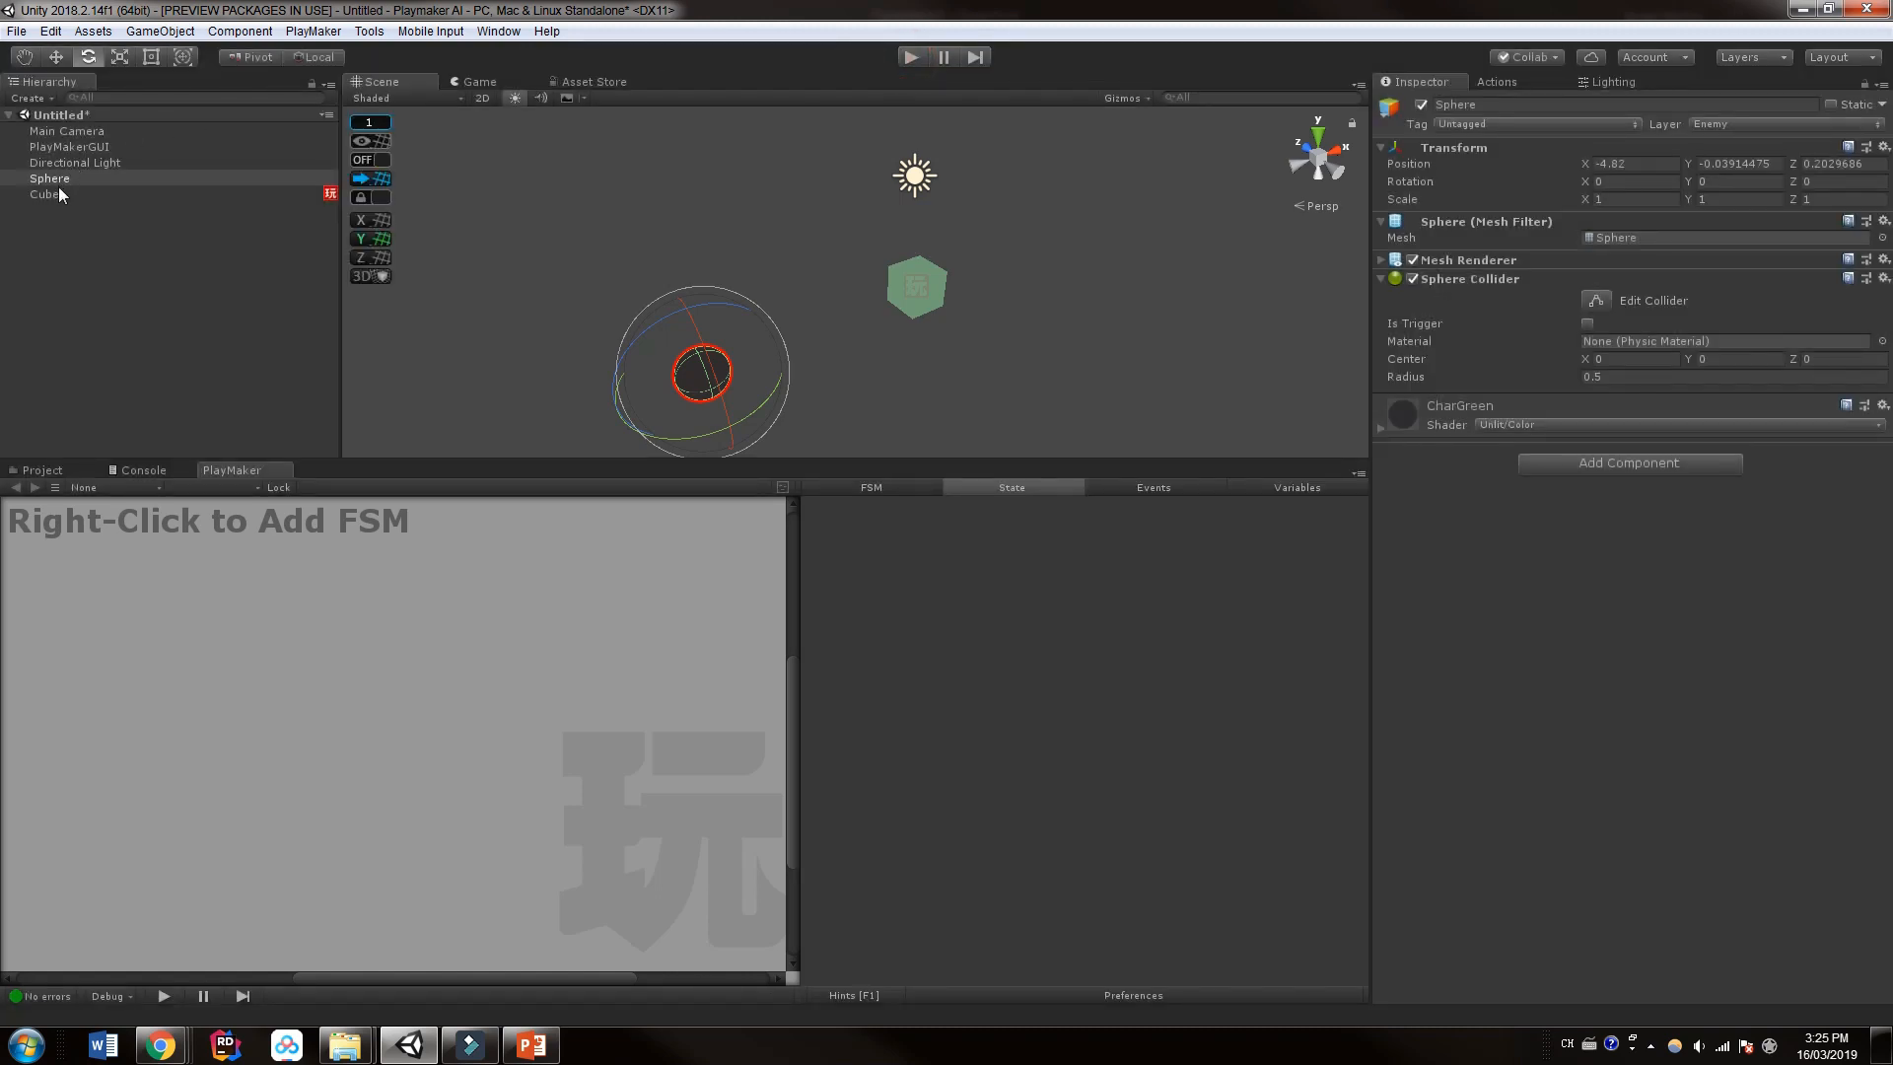
click(55, 193)
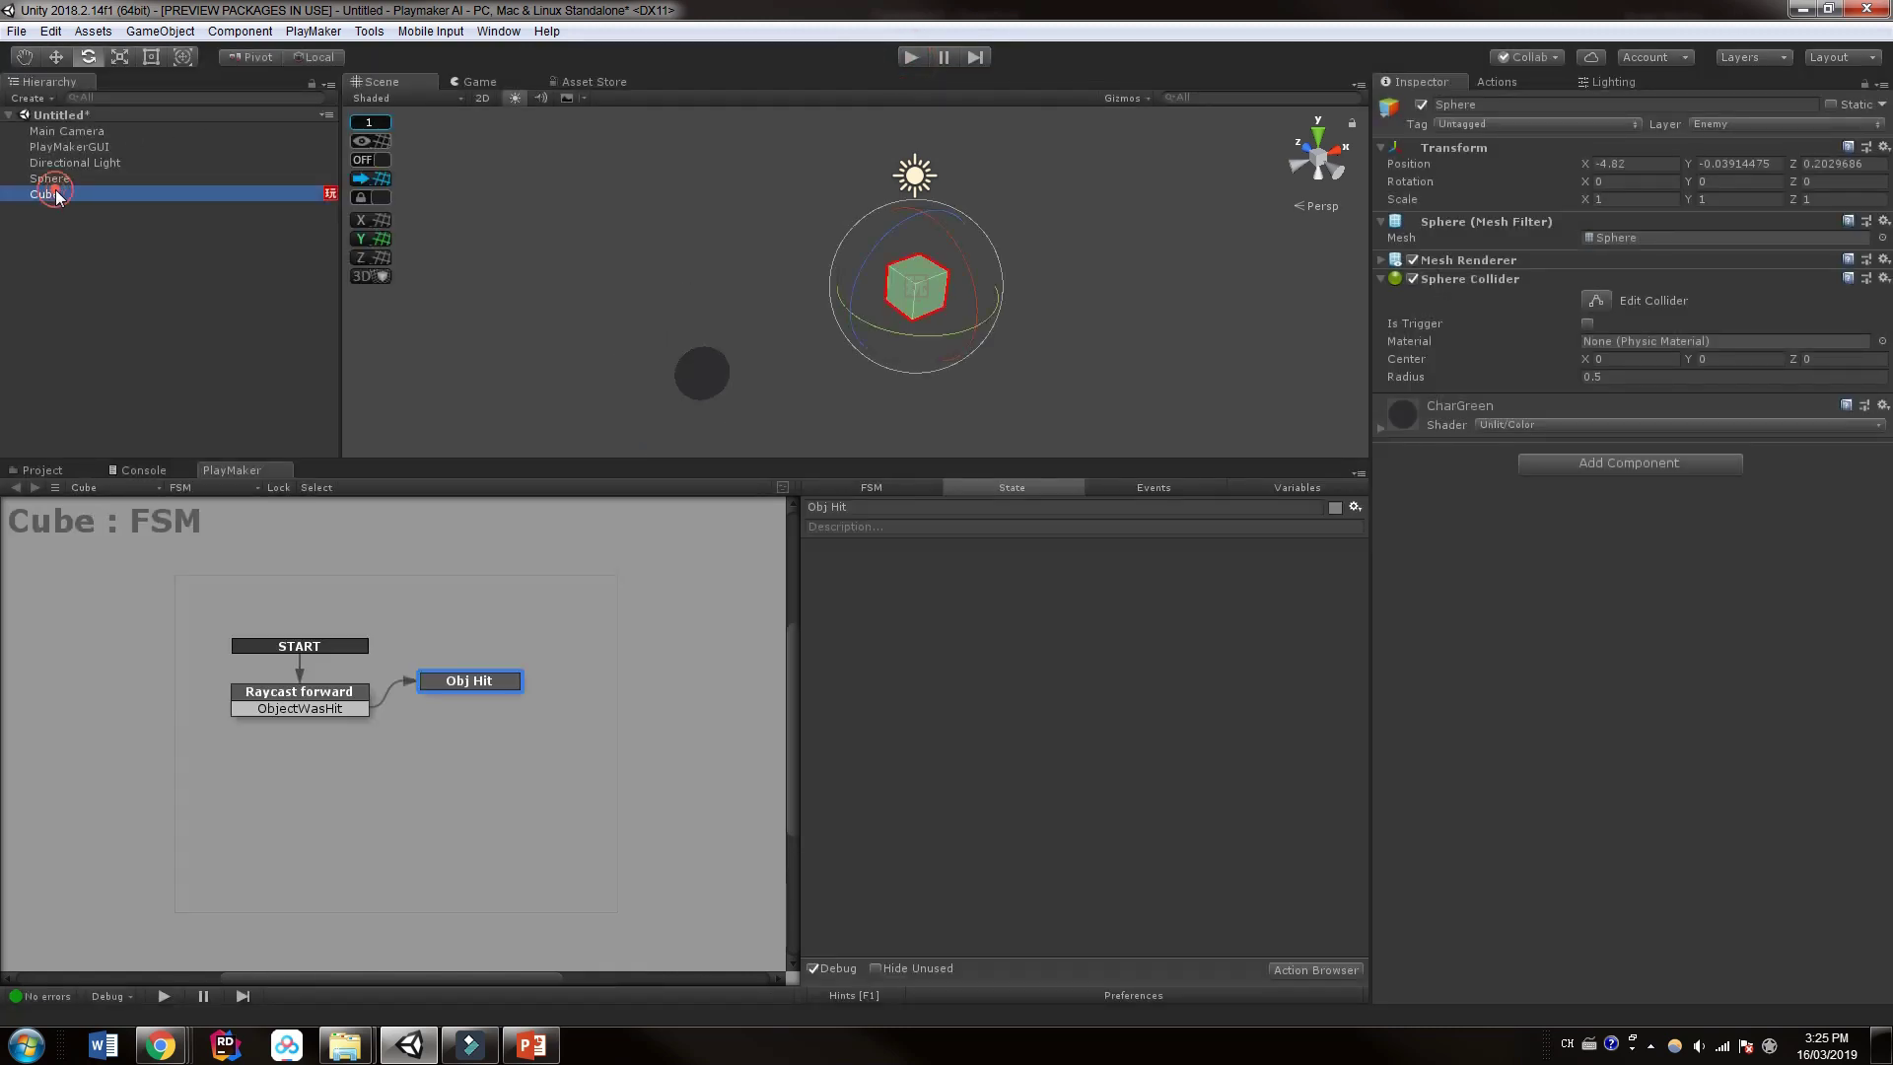
Step: Turn off debug drawing in the Raycast forward action
click(256, 701)
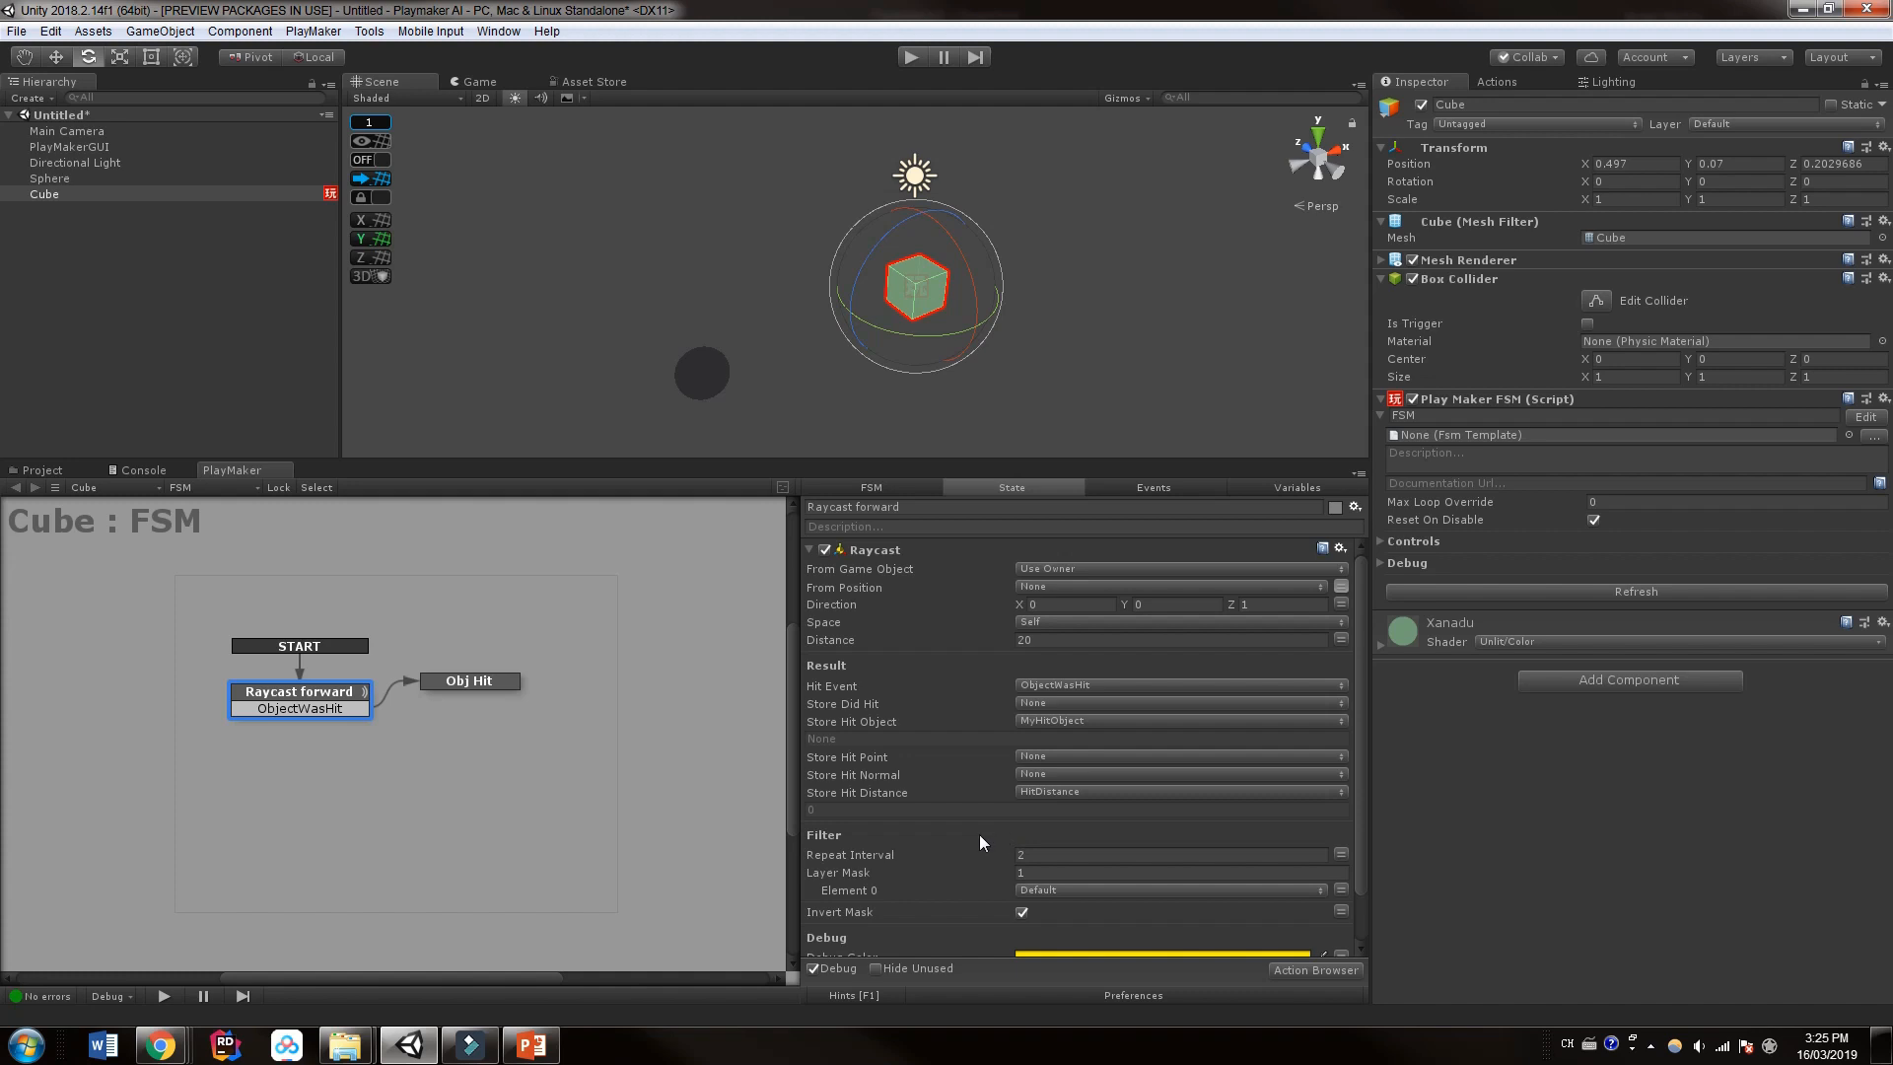
scroll(972, 839, down, 2)
scroll(973, 840, up, 2)
middle_drag(1019, 316, 1022, 330)
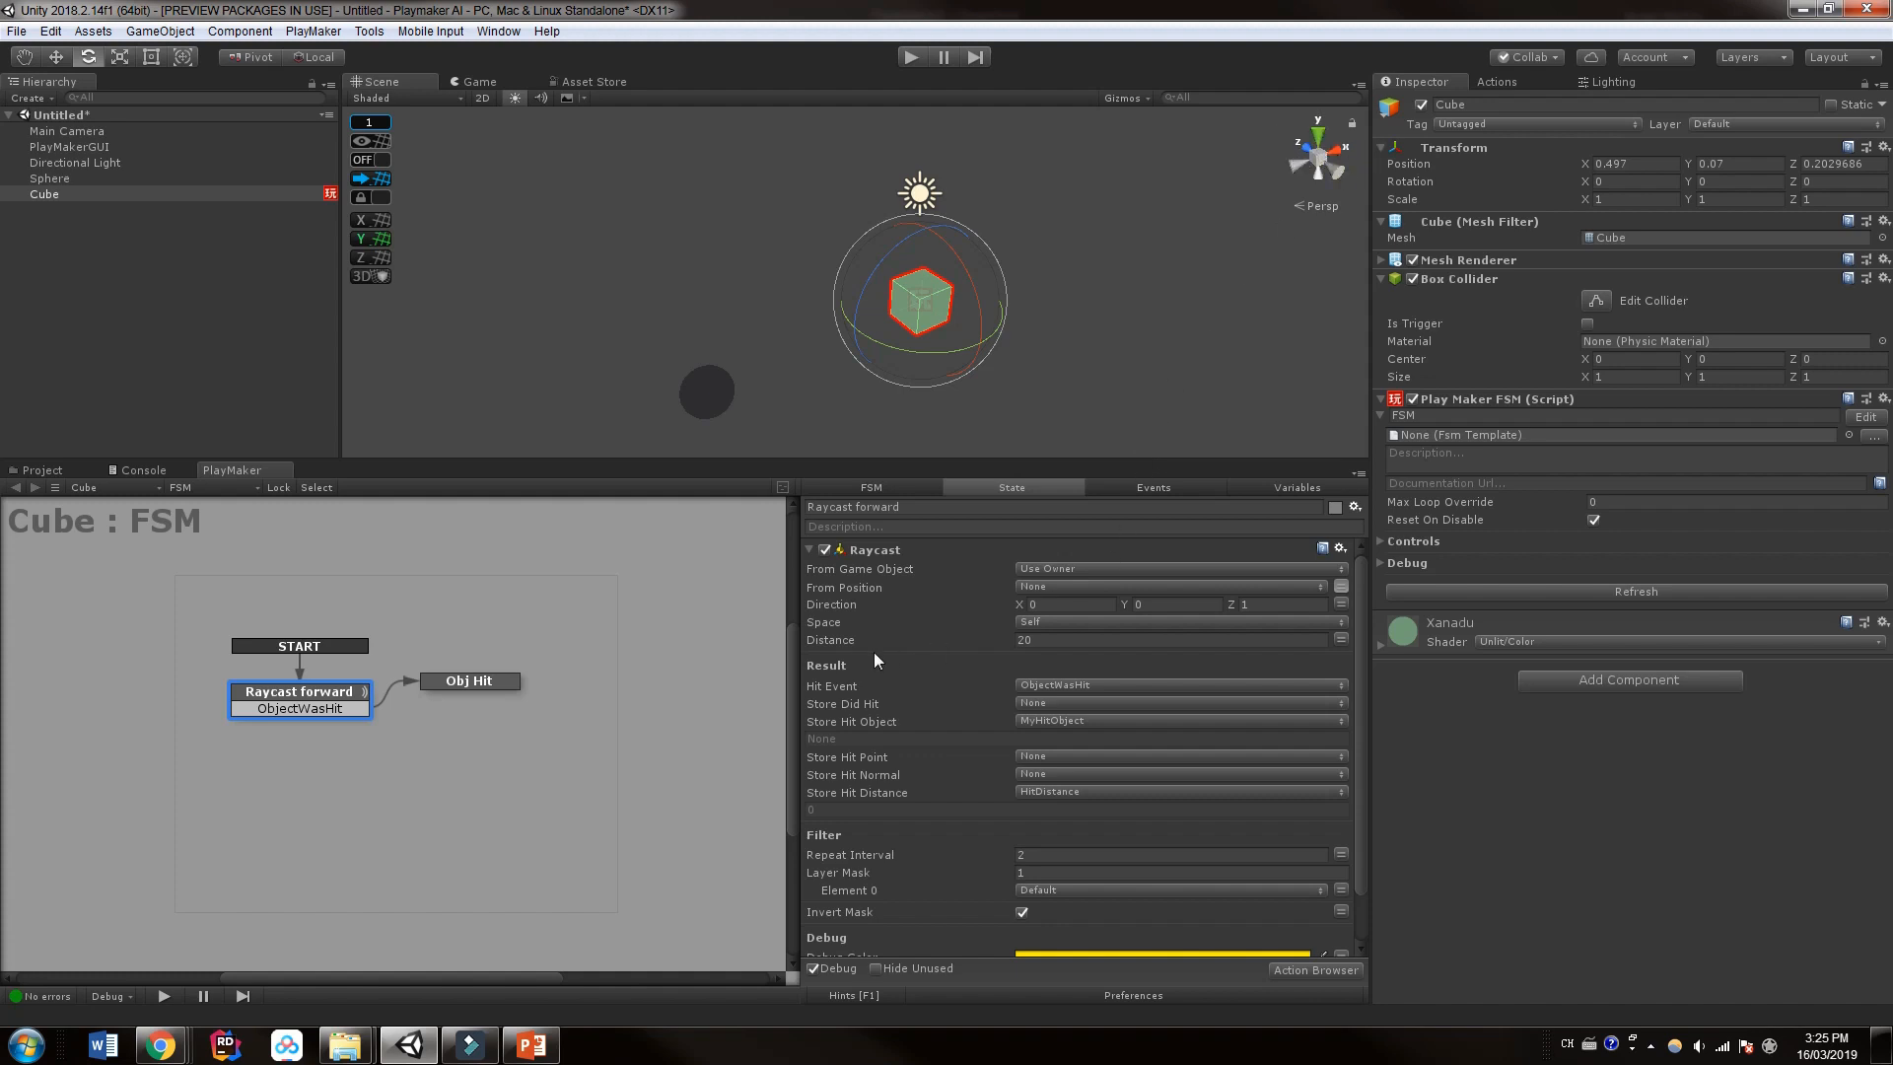
mouse_move(847, 758)
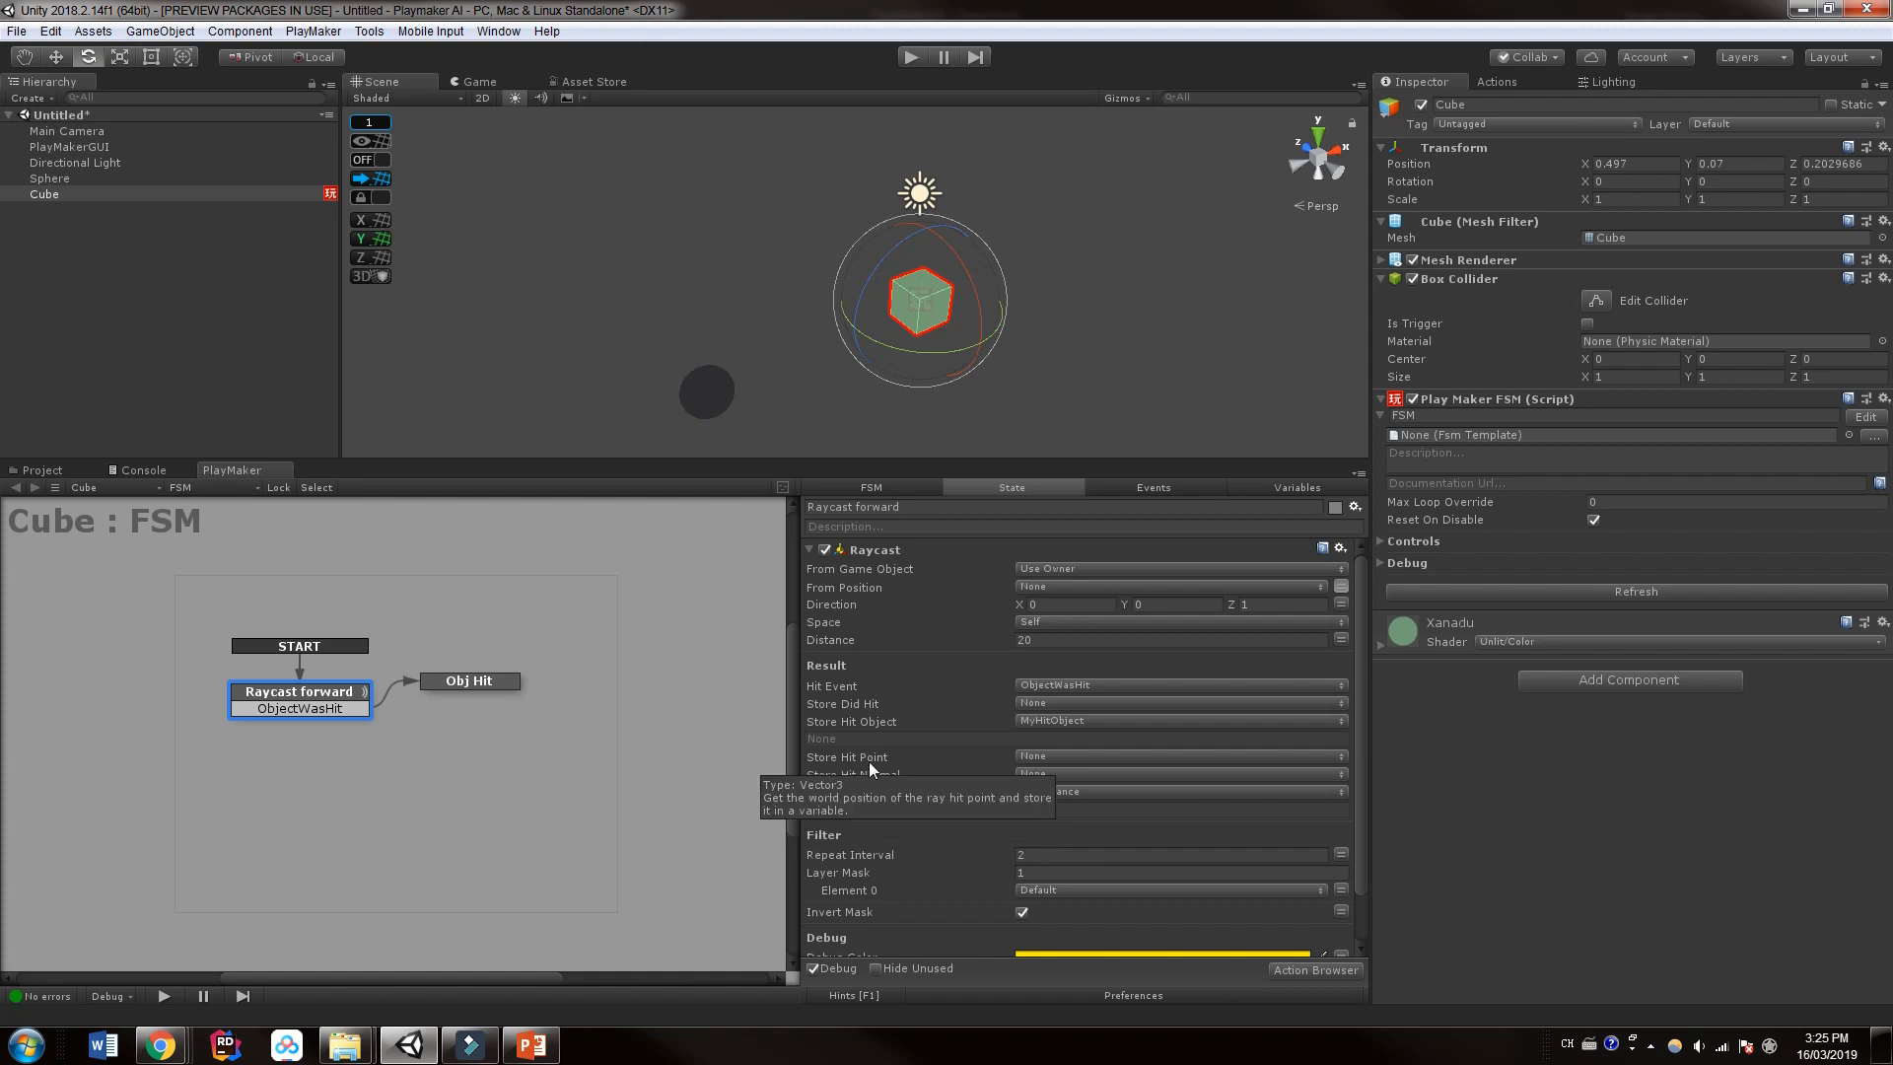
scroll(952, 826, down, 2)
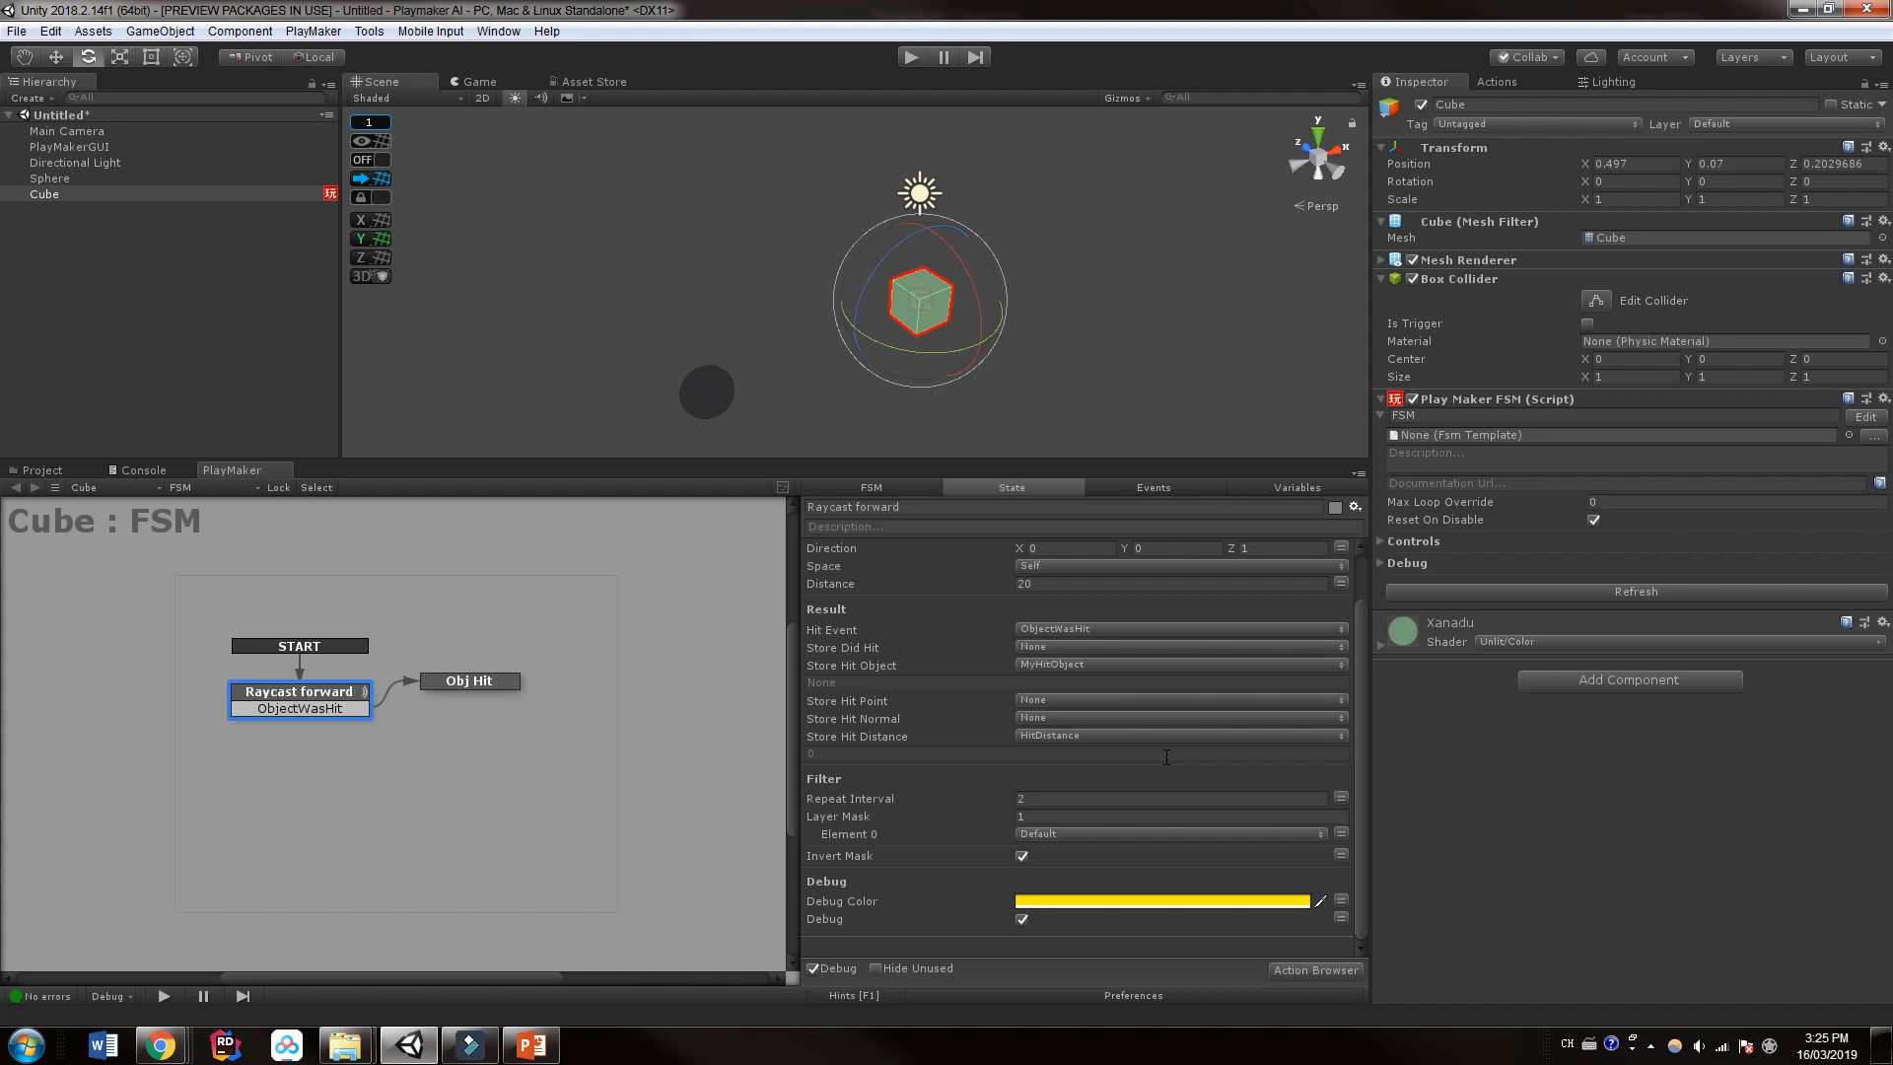
click(1021, 919)
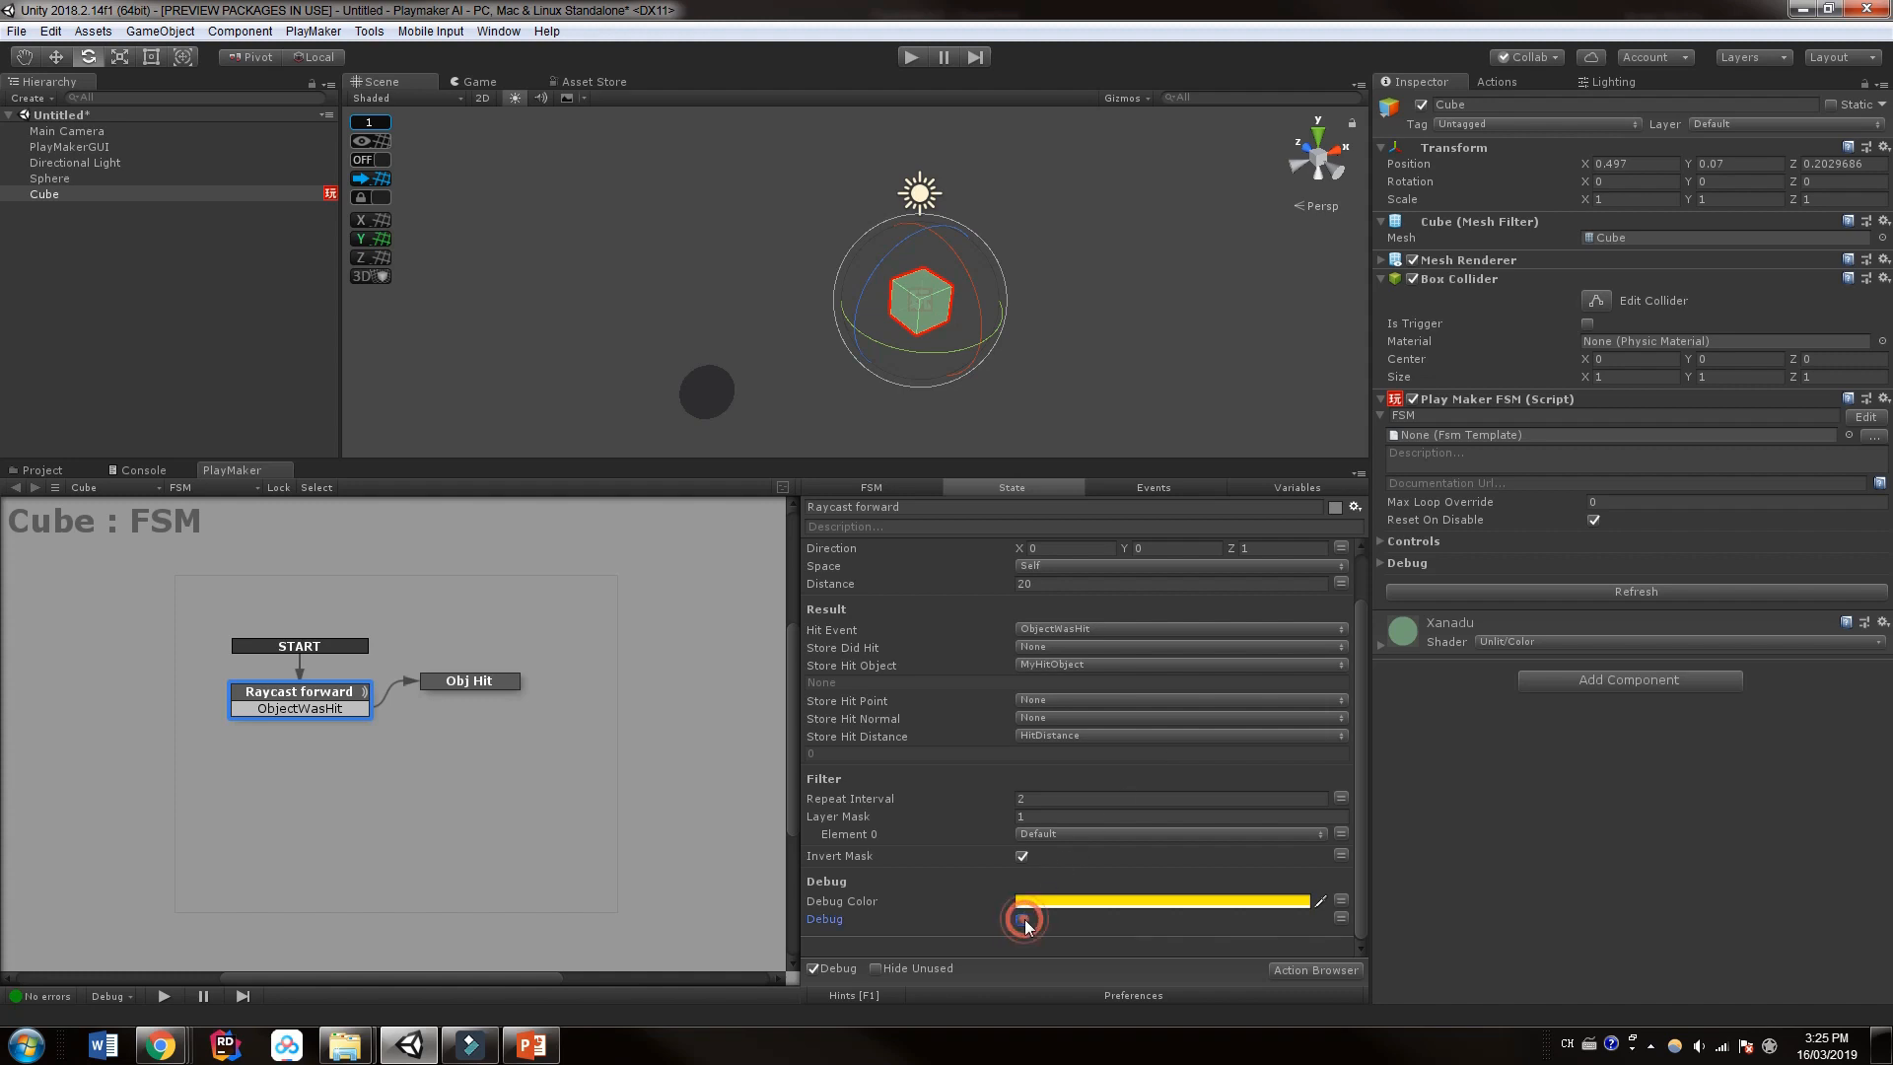